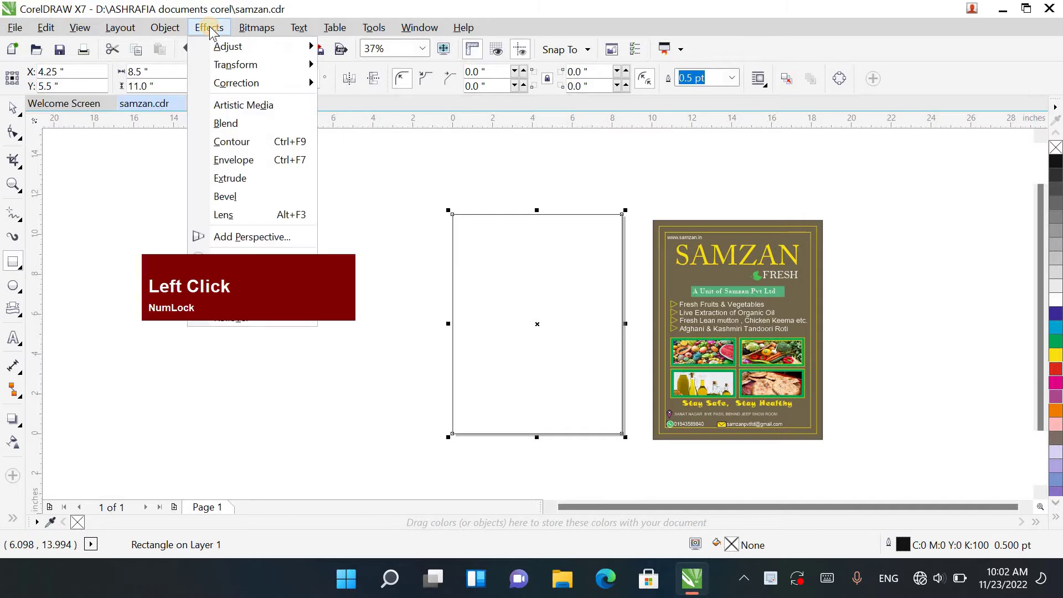
Step: Apply an inside contour of 2 steps with a 0.3 inch offset to the page-sized rectangle
click(239, 142)
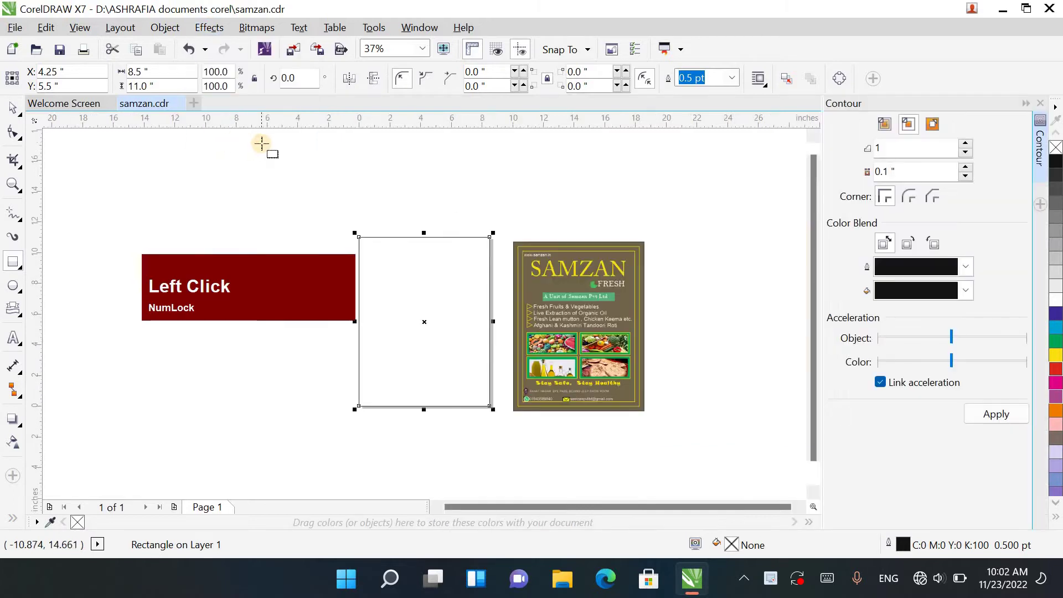
click(965, 144)
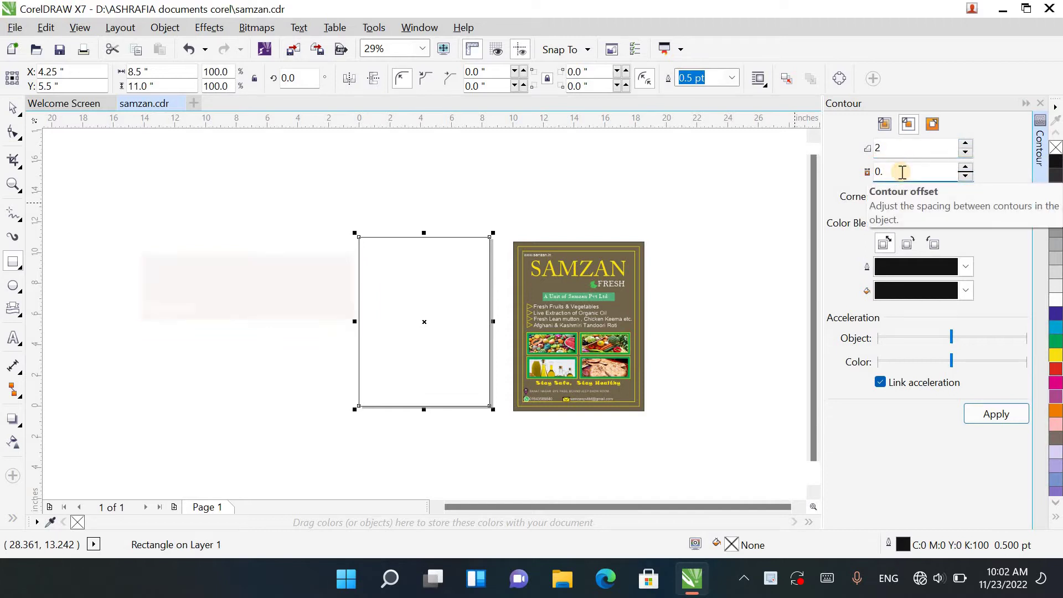
click(903, 173)
text(0.3)
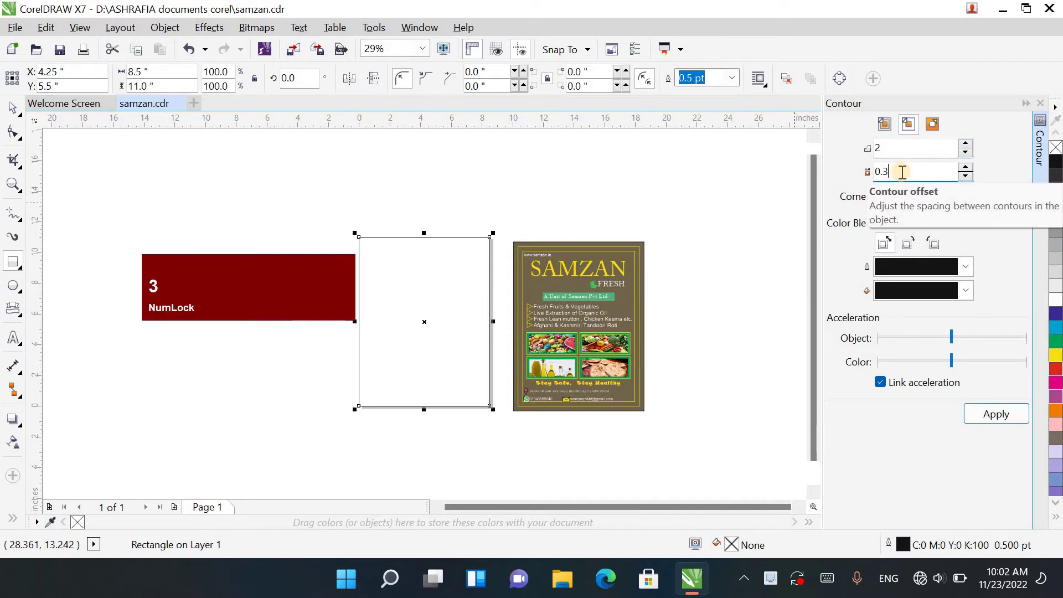
click(977, 416)
scroll(396, 255, up, 2)
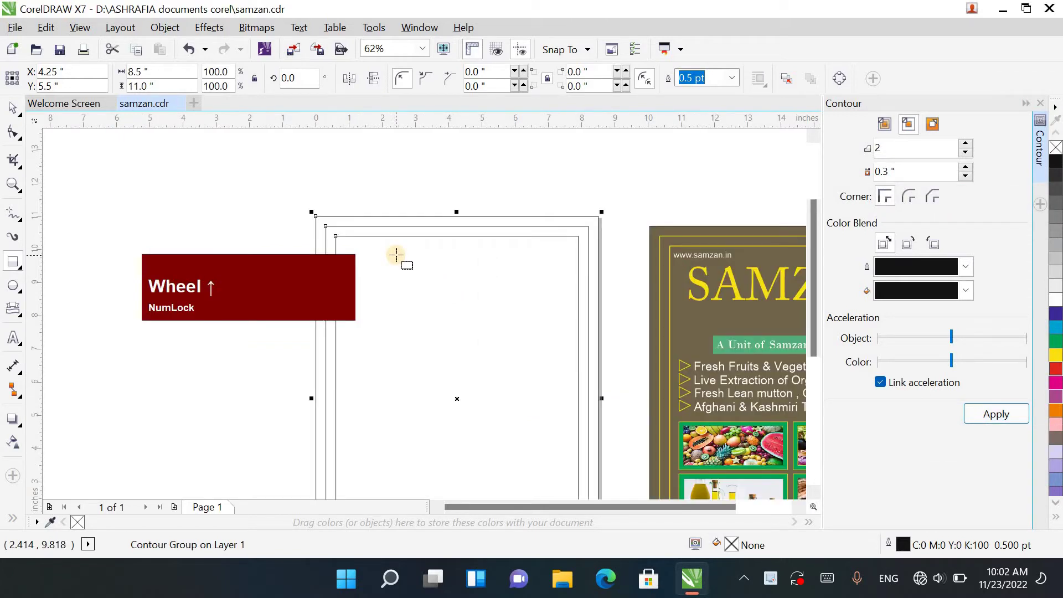
Step: Break the contour group apart so the outer rectangle and the inner frames can be edited separately
click(13, 108)
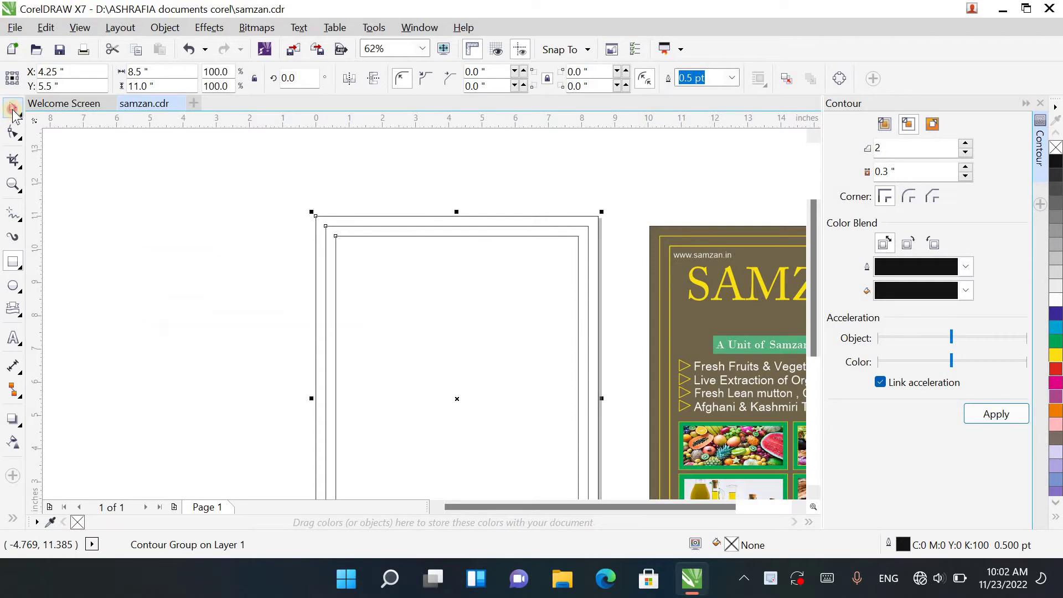
scroll(430, 285, down, 2)
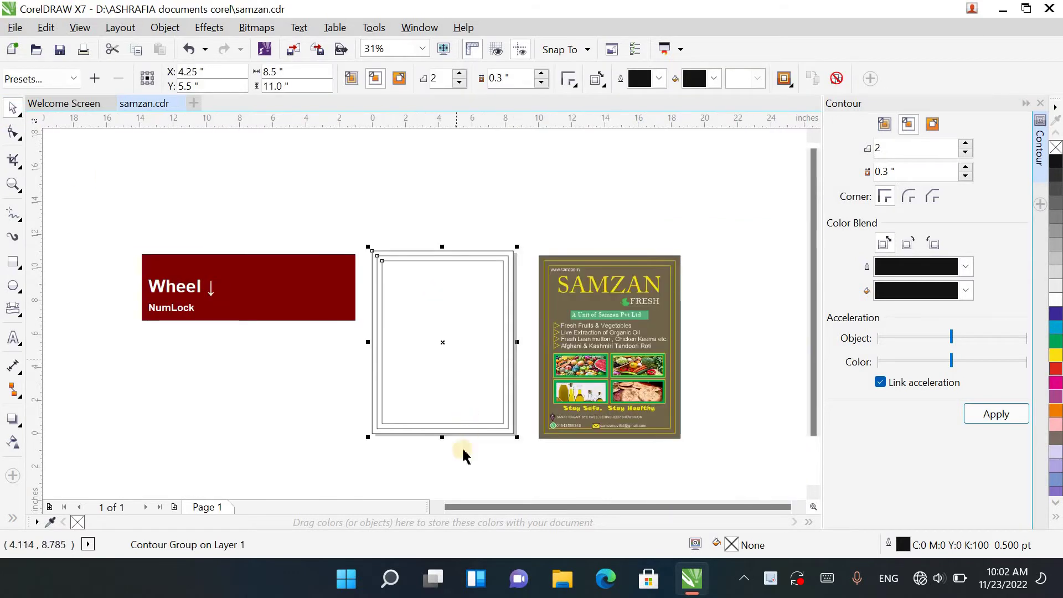
click(436, 507)
click(436, 507)
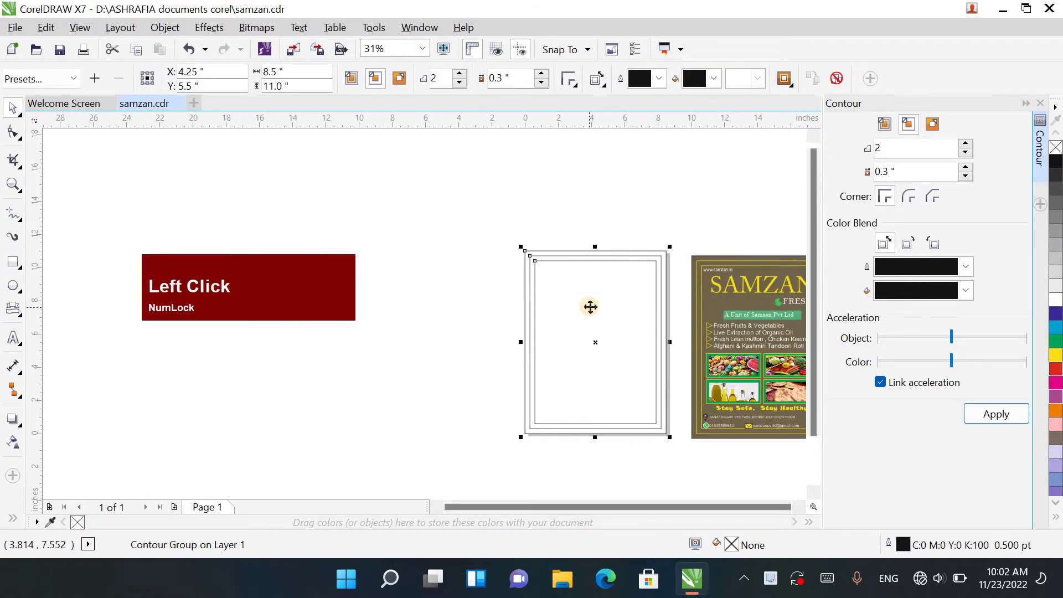
scroll(594, 299, up, 2)
click(502, 196)
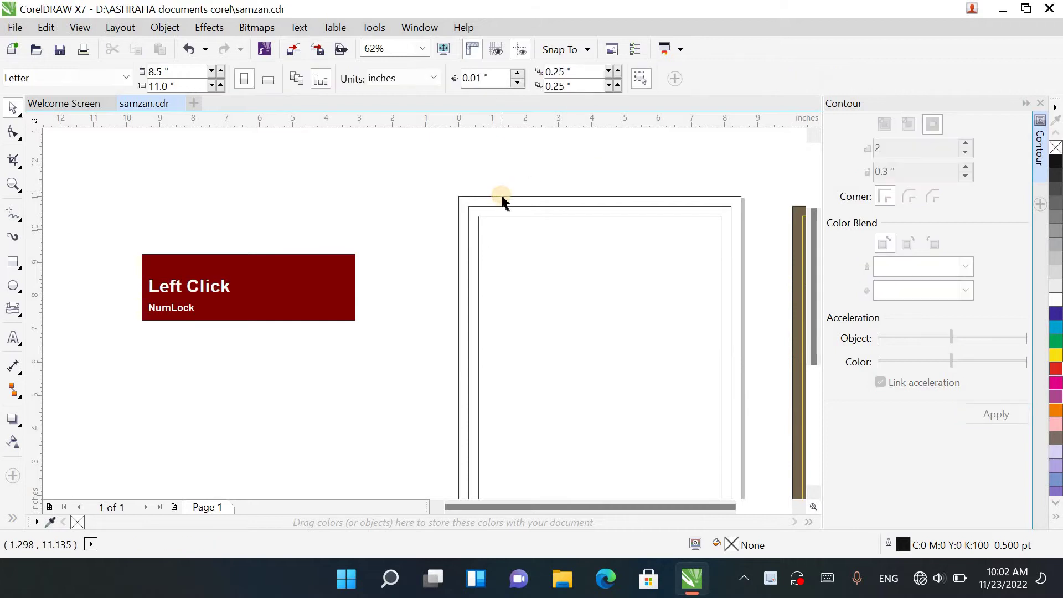
right_click(502, 196)
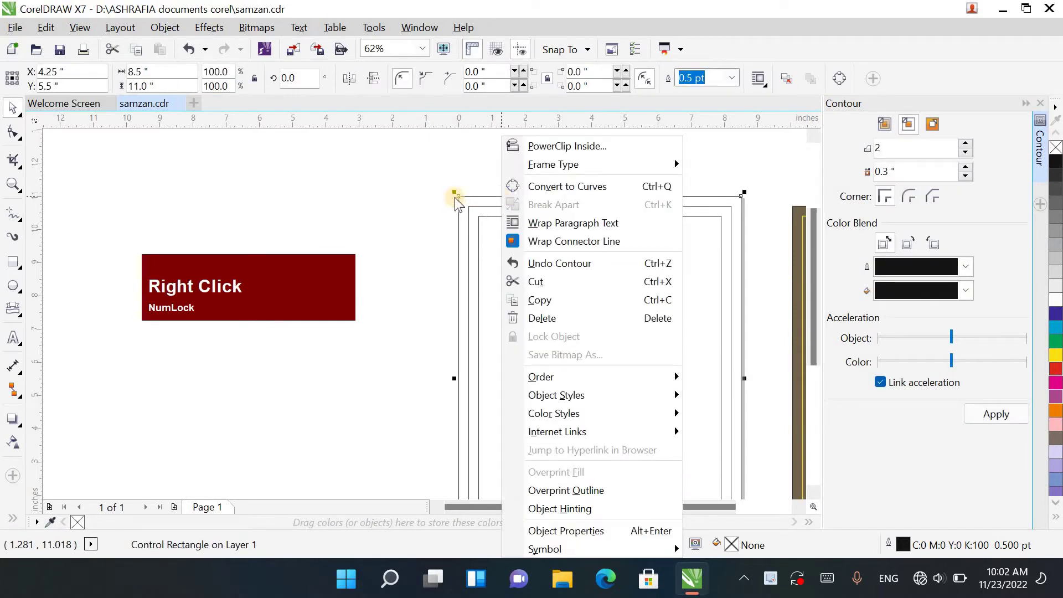
click(492, 211)
click(493, 206)
right_click(496, 213)
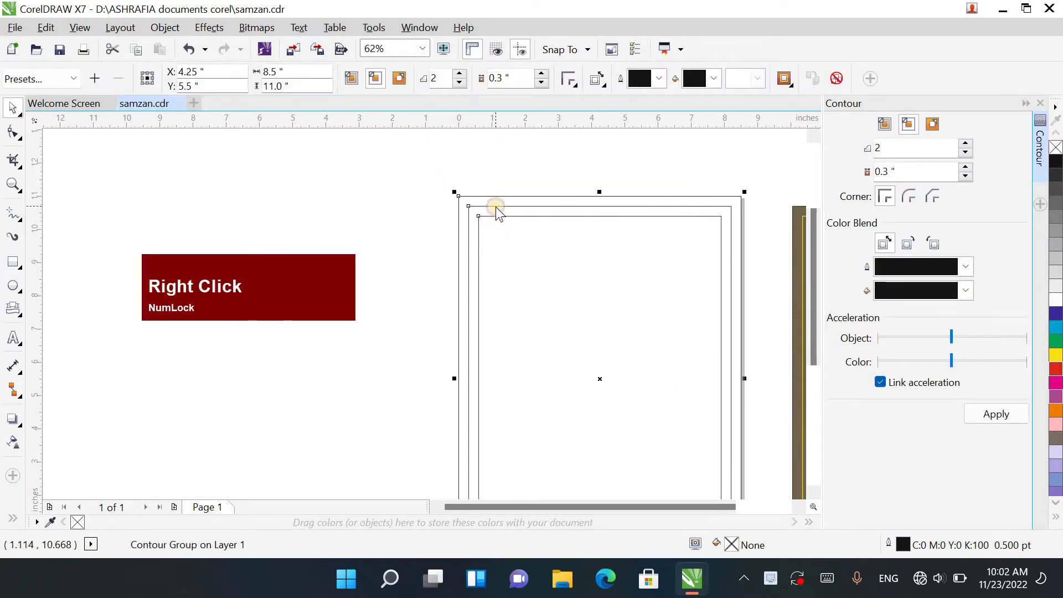
click(430, 237)
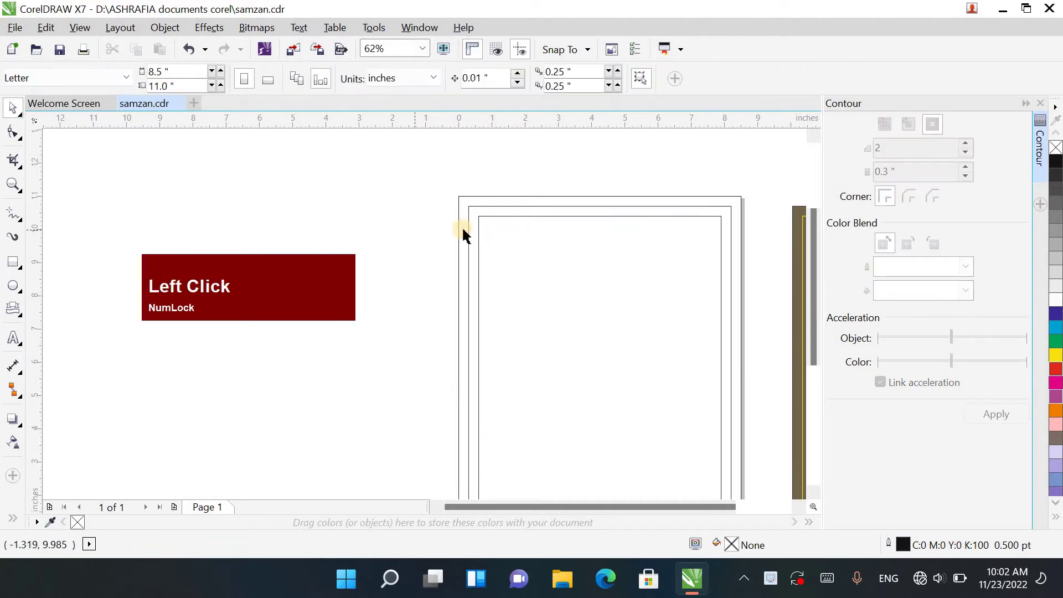
Step: Fill the outer rectangle with an olive brown of C33 M36 Y79 K43
click(461, 197)
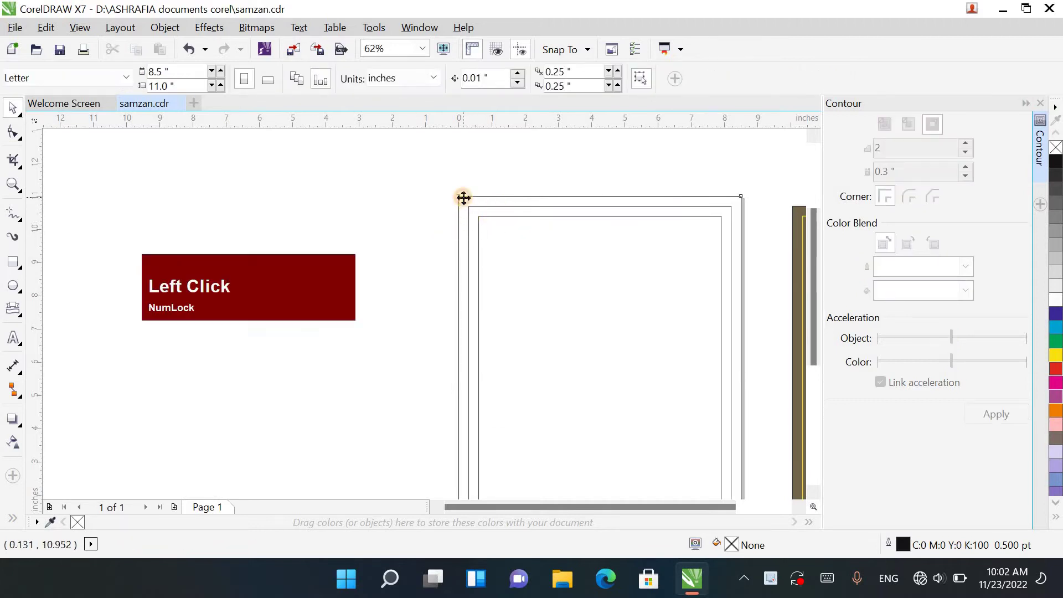
click(1054, 370)
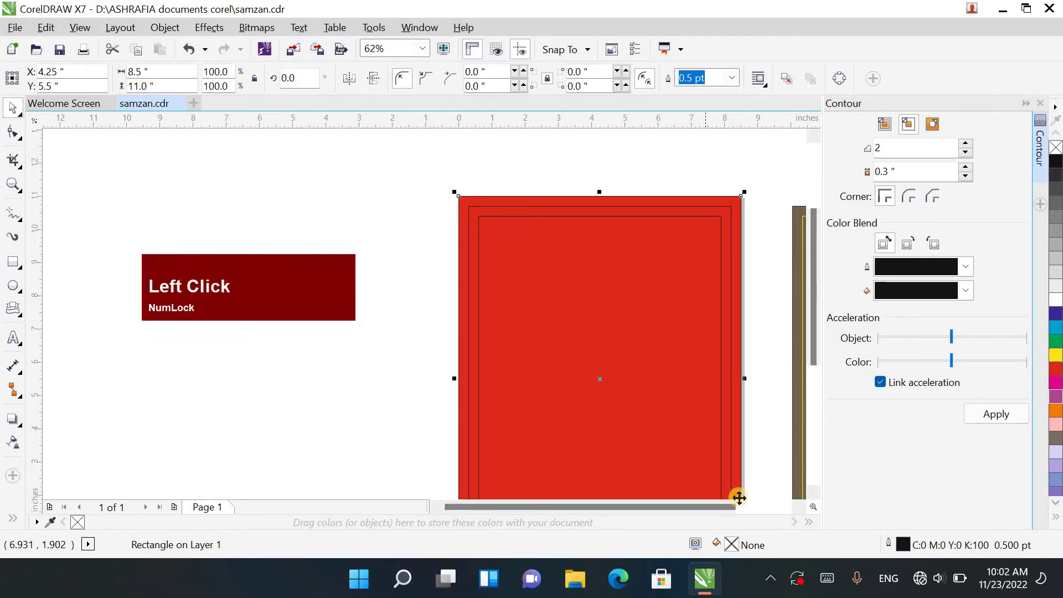
double_click(732, 545)
click(668, 232)
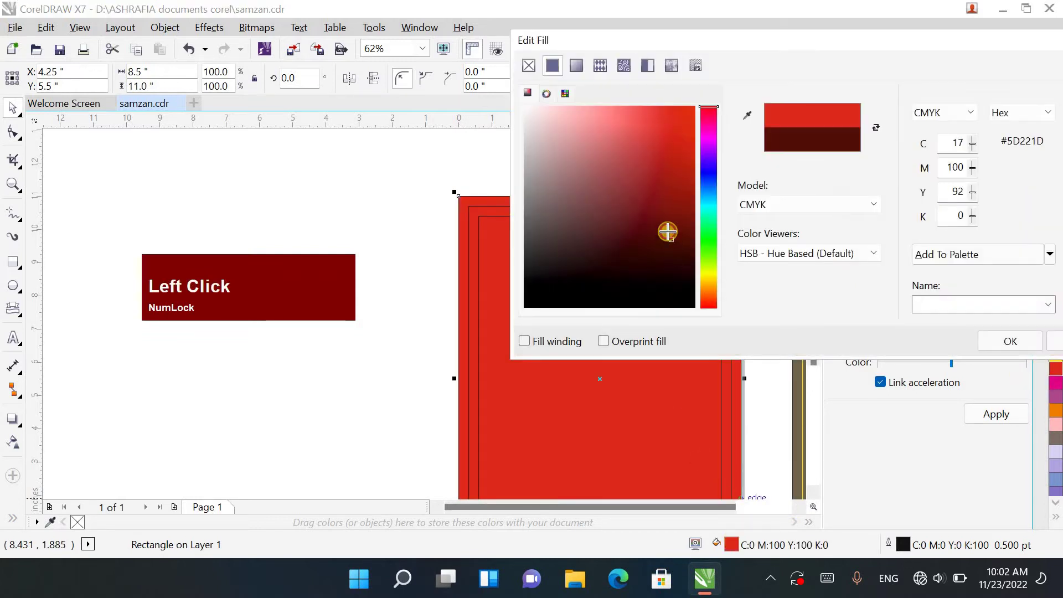
drag(710, 285, 713, 288)
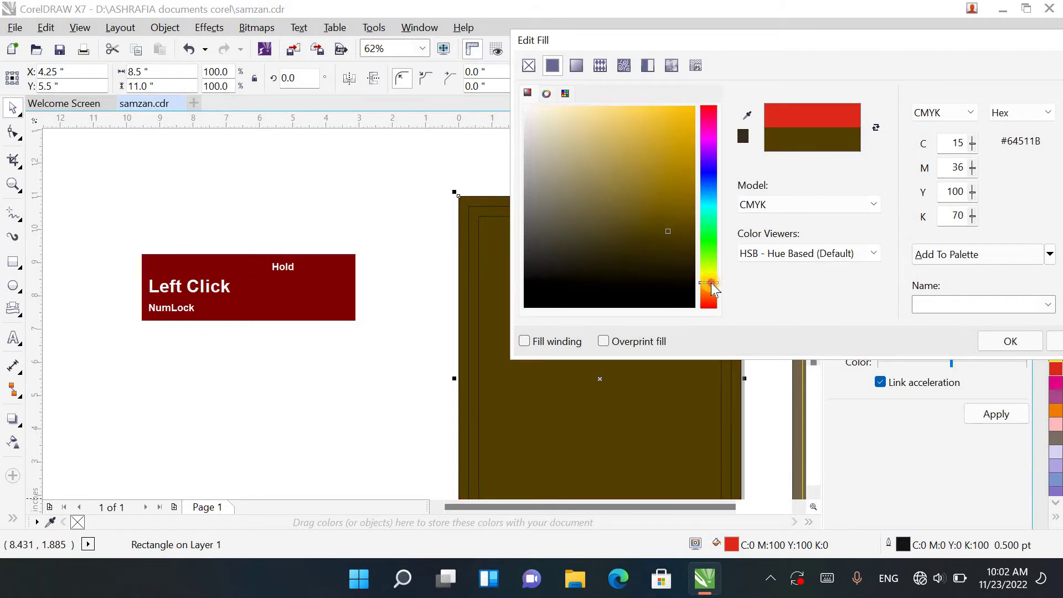
click(675, 231)
drag(642, 223, 616, 209)
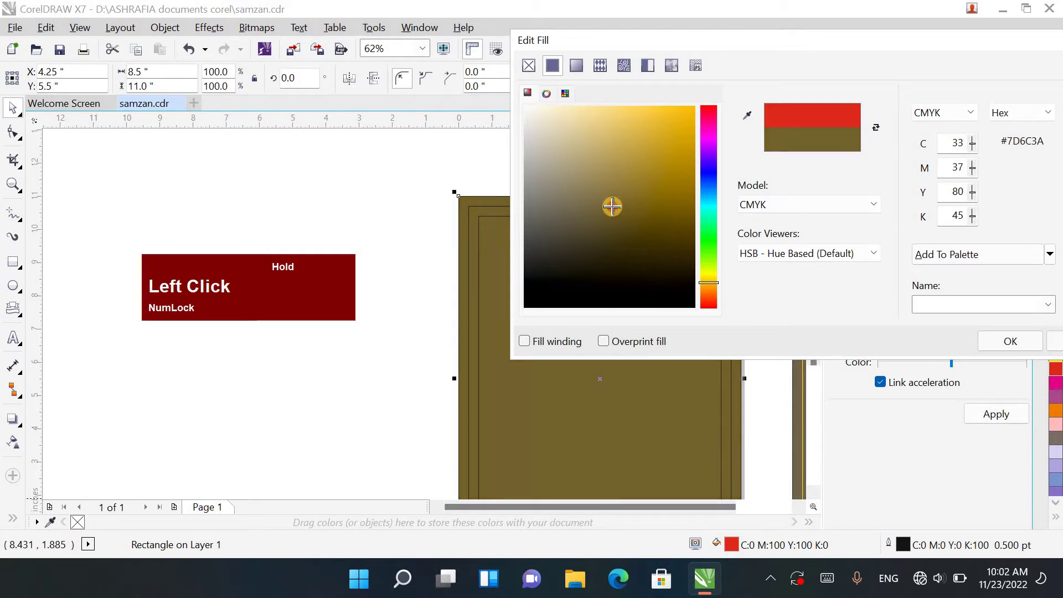
click(1011, 341)
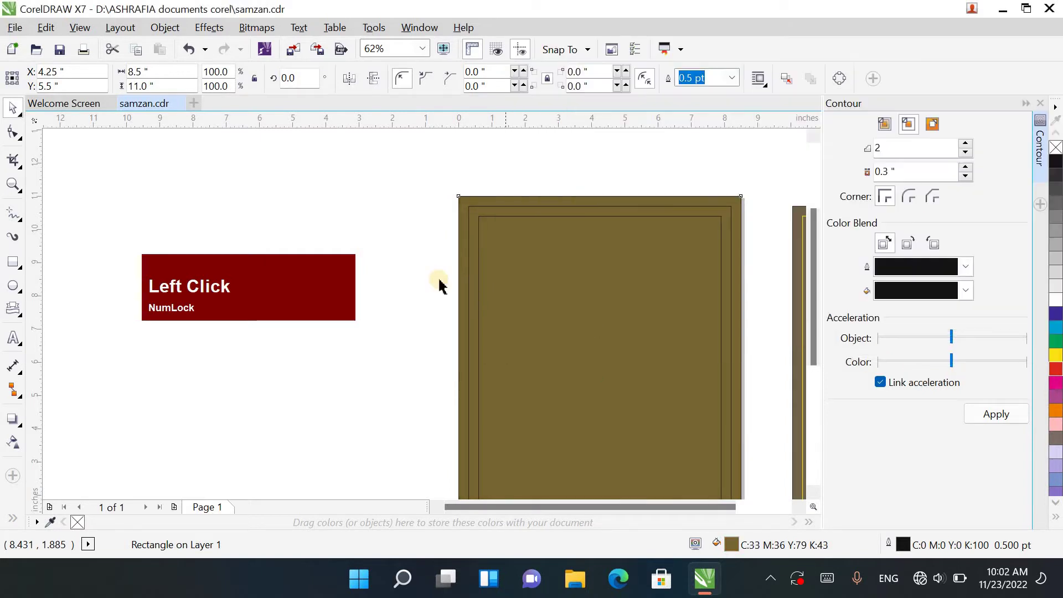
Step: Give the two inner frames a 1.5 pt yellow outline and close the Contour settings
click(501, 225)
scroll(503, 225, up, 2)
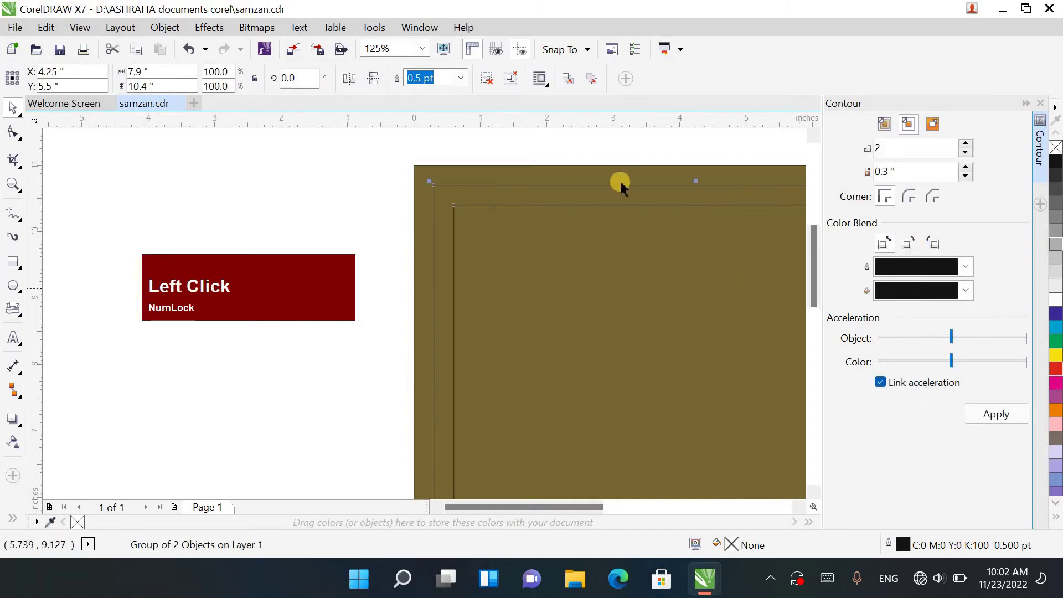
click(460, 78)
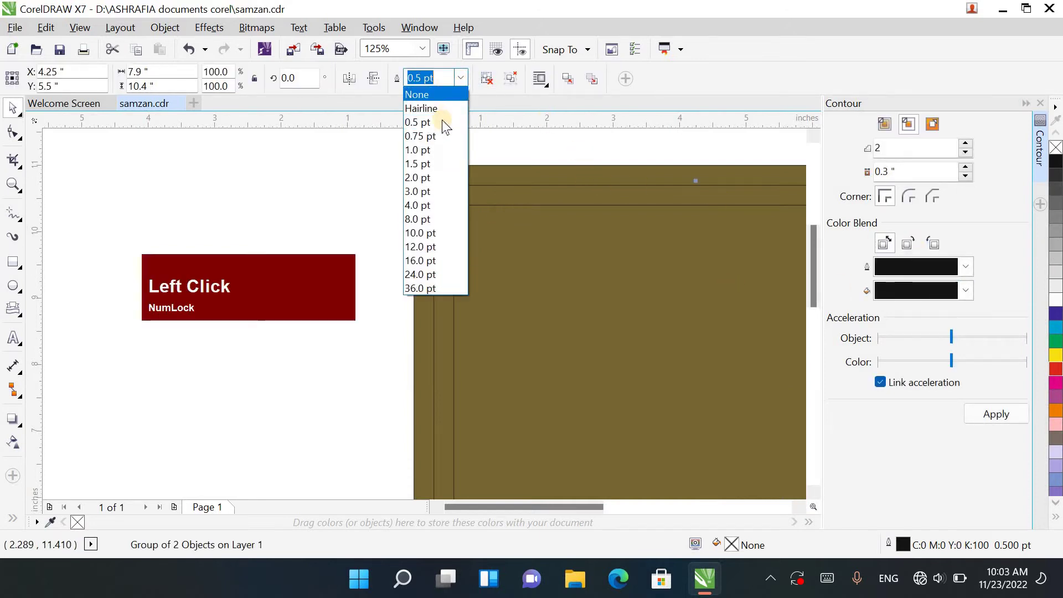
click(438, 161)
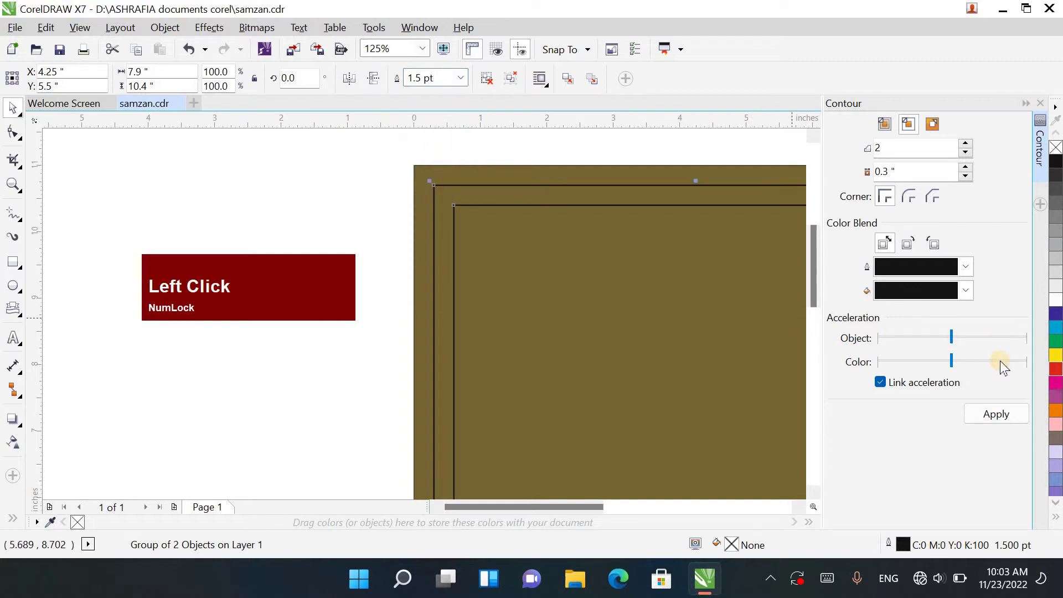
right_click(1053, 357)
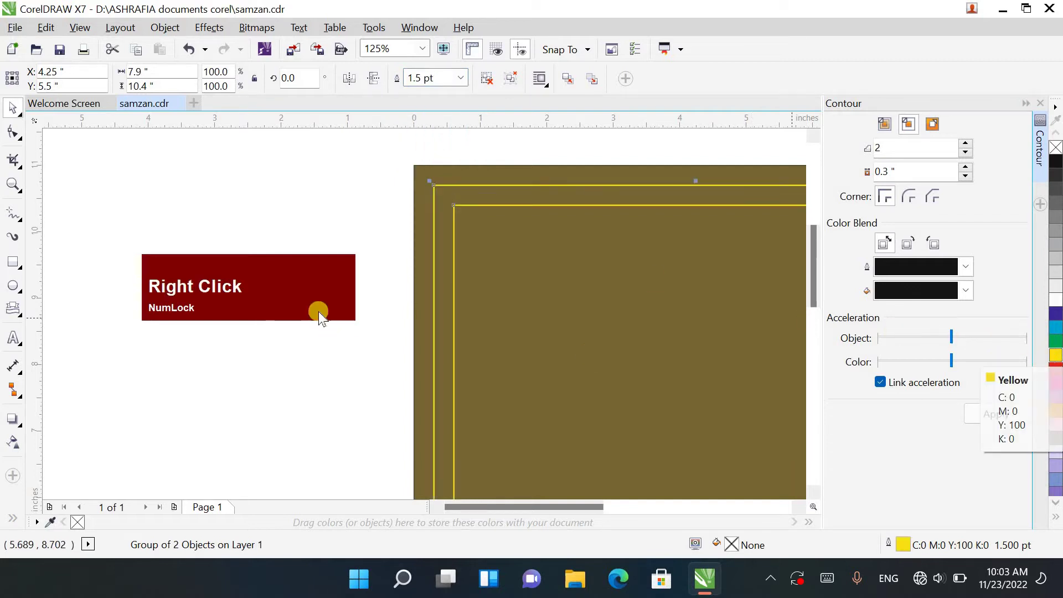
click(284, 204)
scroll(282, 218, down, 2)
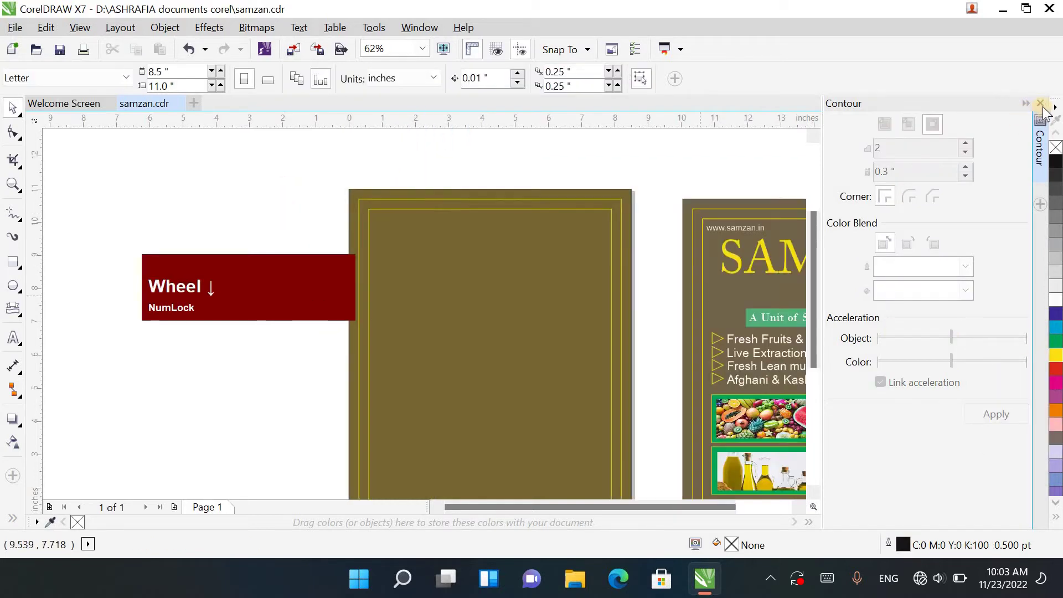
click(1041, 105)
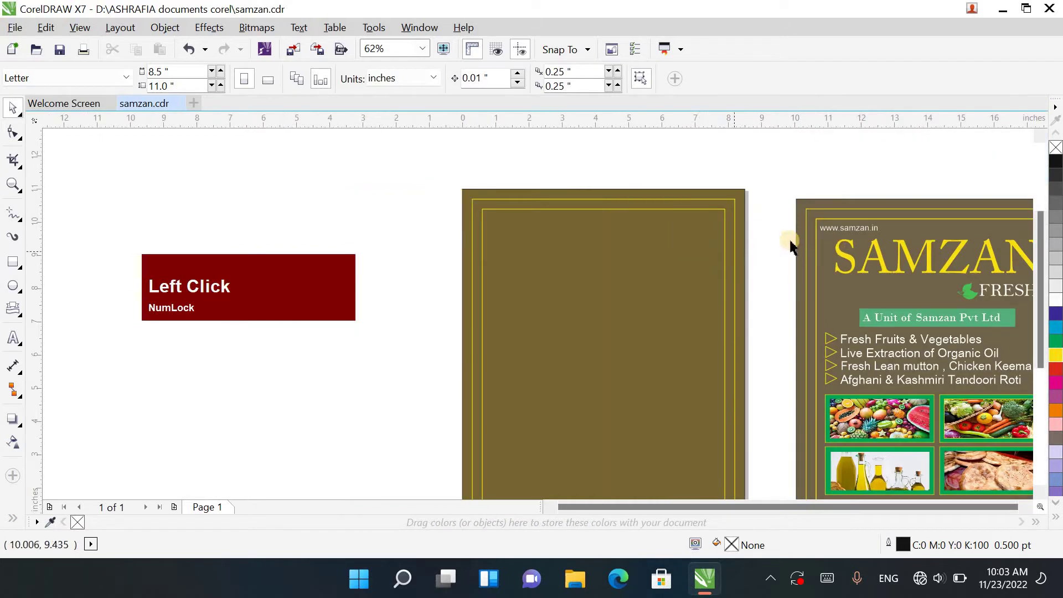
Step: Ungroup all objects of the finished sample flyer beside the page
click(833, 224)
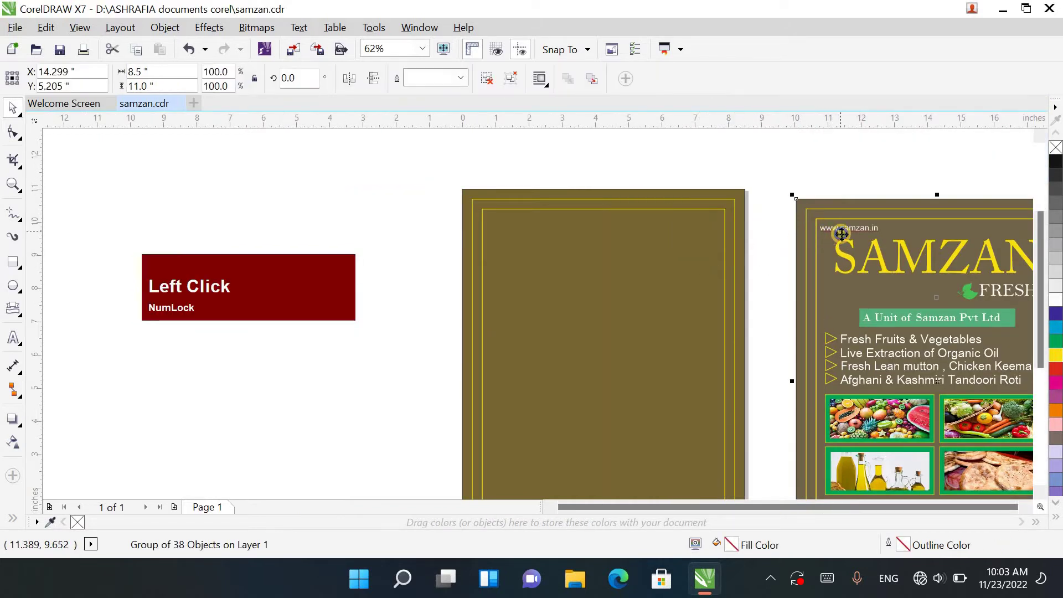
right_click(841, 235)
click(872, 223)
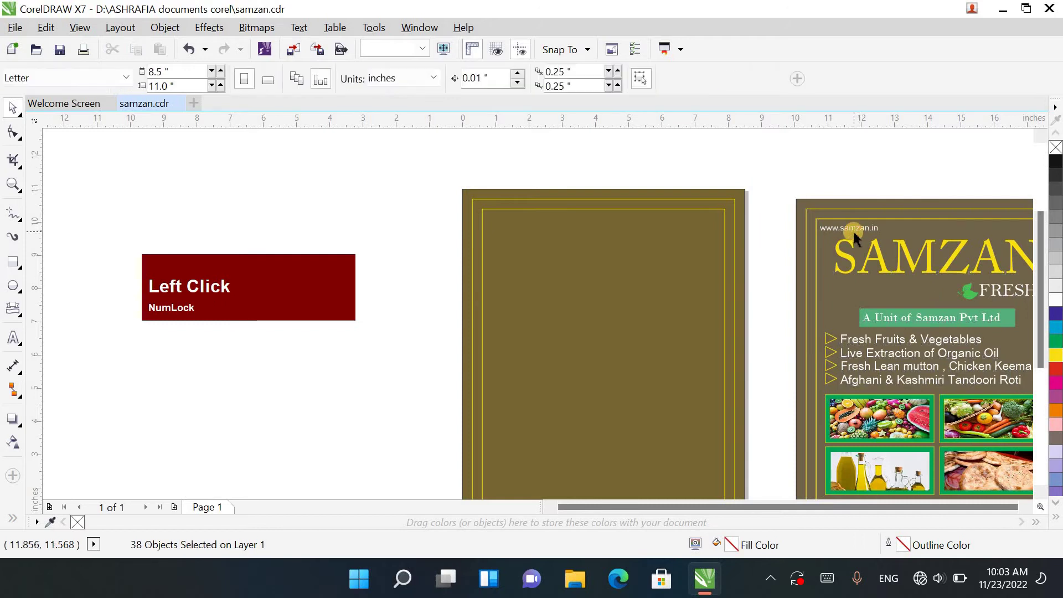
drag(853, 231, 534, 209)
key(ctrl)
right_click(517, 211)
scroll(509, 228, up, 1)
Step: Copy the large SAMZAN title from the sample flyer onto the new flyer, just below the web address
scroll(534, 209, down, 3)
click(731, 229)
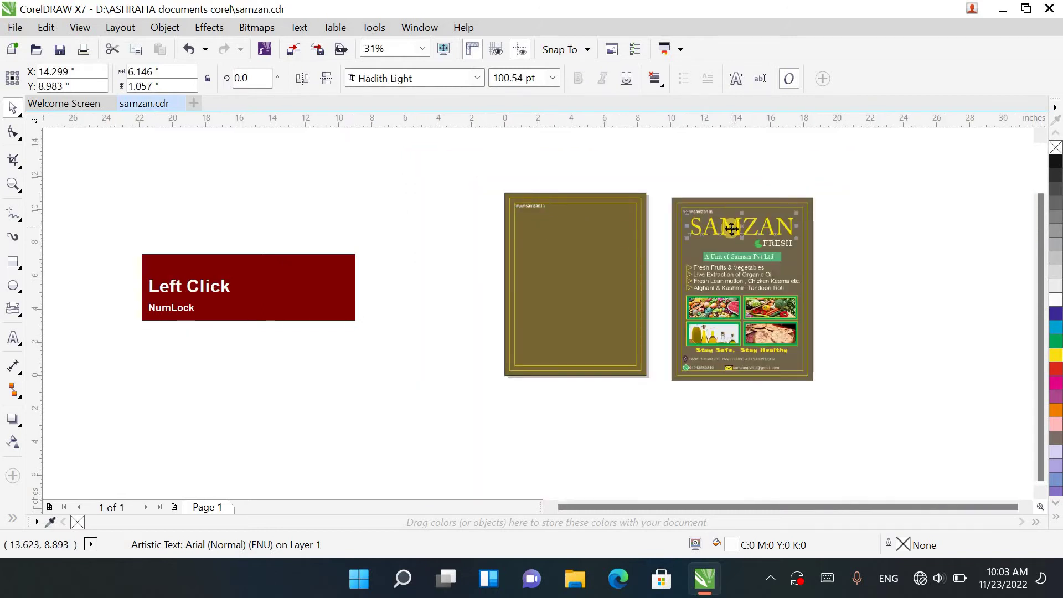
drag(731, 228, 563, 236)
right_click(563, 236)
scroll(563, 236, up, 1)
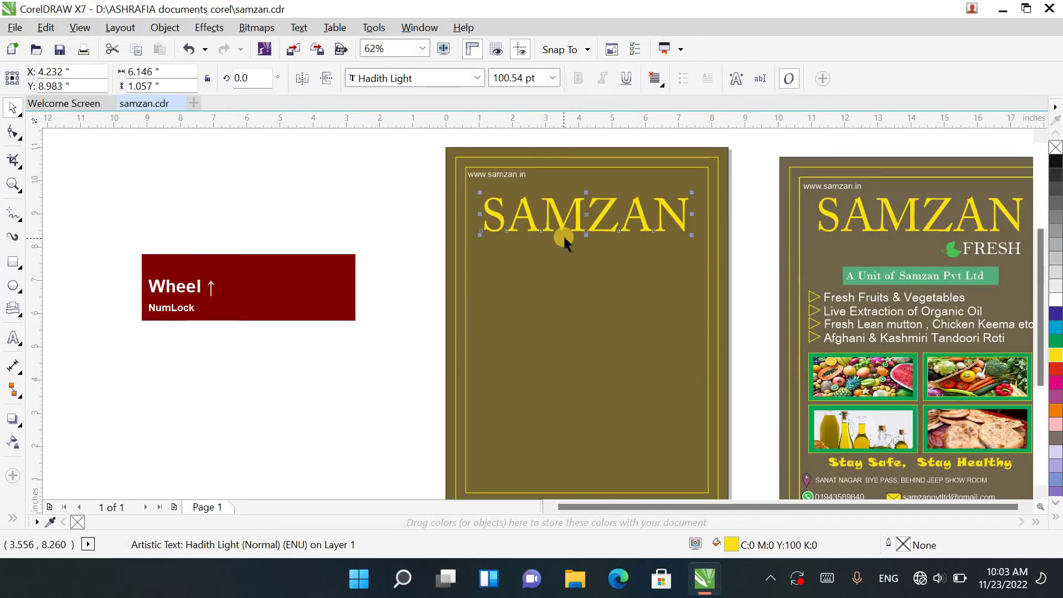
Step: Nudge the copied SAMZAN title upward to a Y position of 9.163 inches
key(Up)
key(Up)
key(Up)
key(Up)
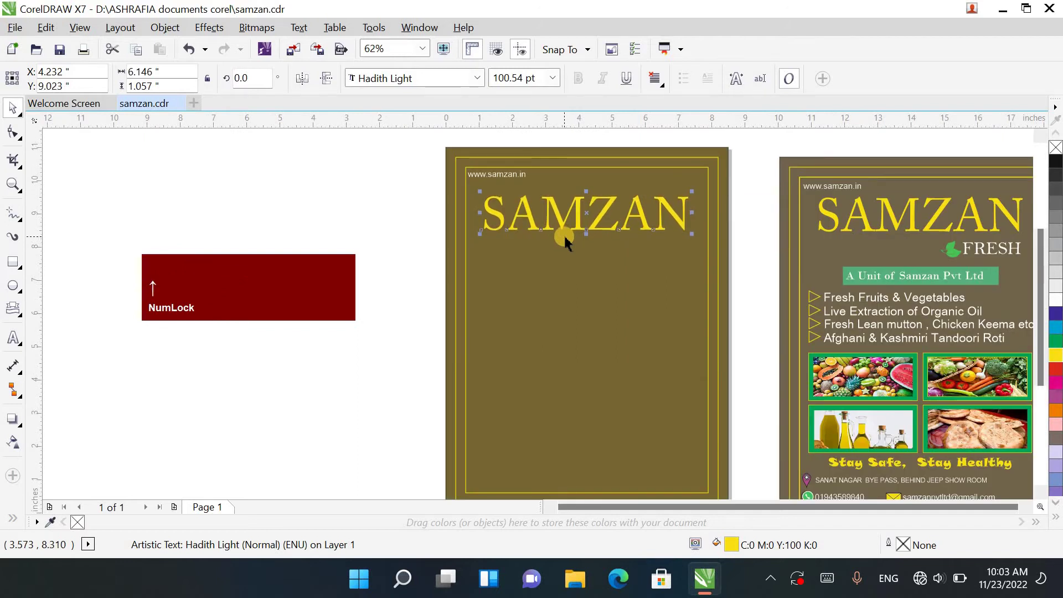
key(Up)
key(Up)
key(Up)
key(Up)
key(Up)
key(Up)
key(Up)
key(Up)
key(Up)
key(Up)
key(Up)
key(Up)
key(Up)
key(Up)
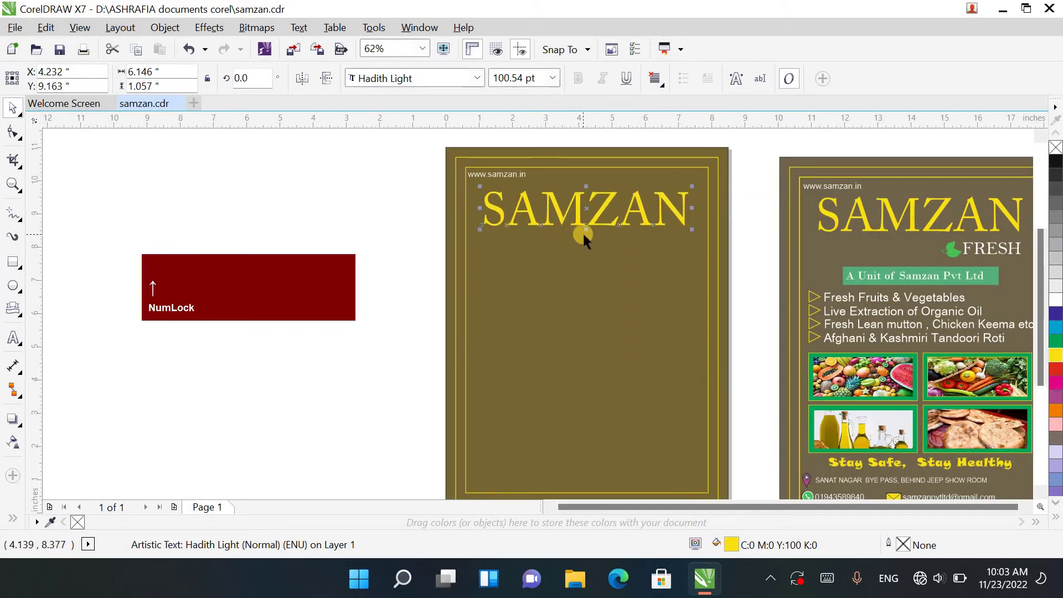
Step: Center the SAMZAN title horizontally on the new flyer's yellow frames
shift+click(640, 258)
key(c)
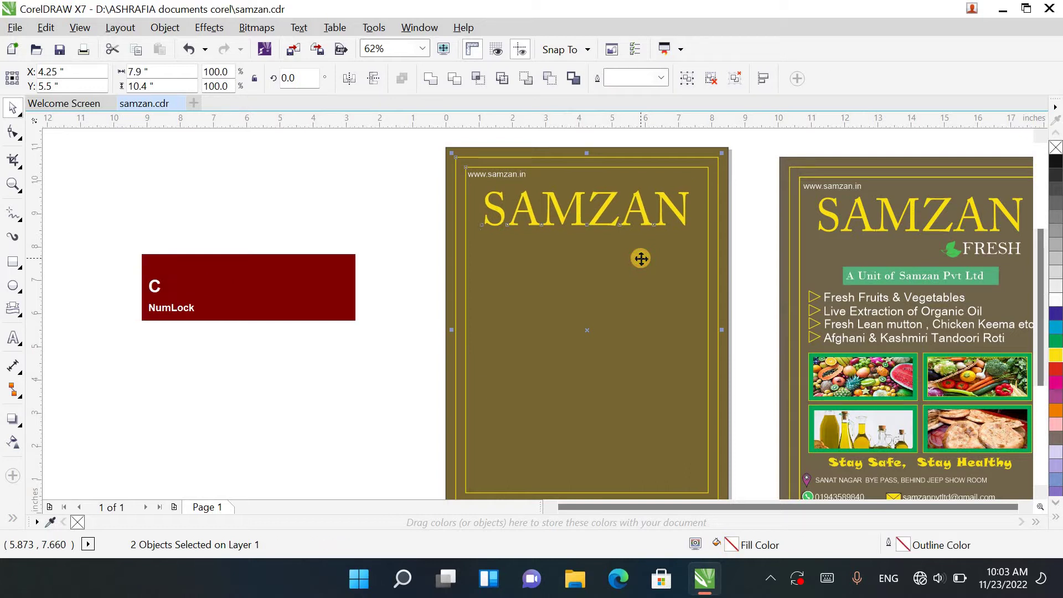
click(557, 135)
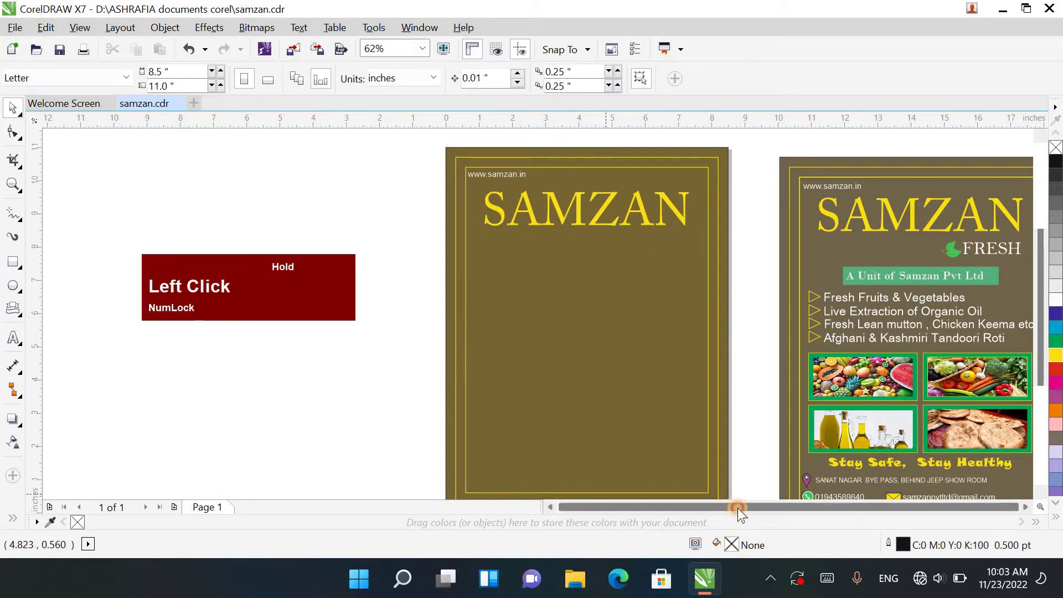
Step: Copy the FRESH text from the sample flyer to beneath the right end of the new flyer's SAMZAN title
drag(743, 507, 1027, 517)
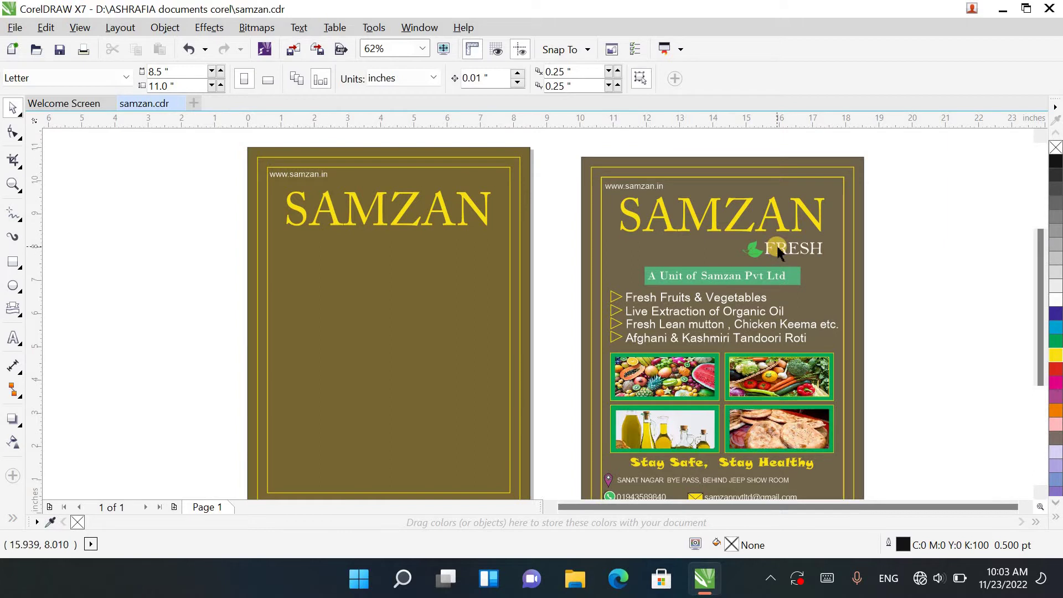
drag(778, 250, 450, 239)
right_click(449, 240)
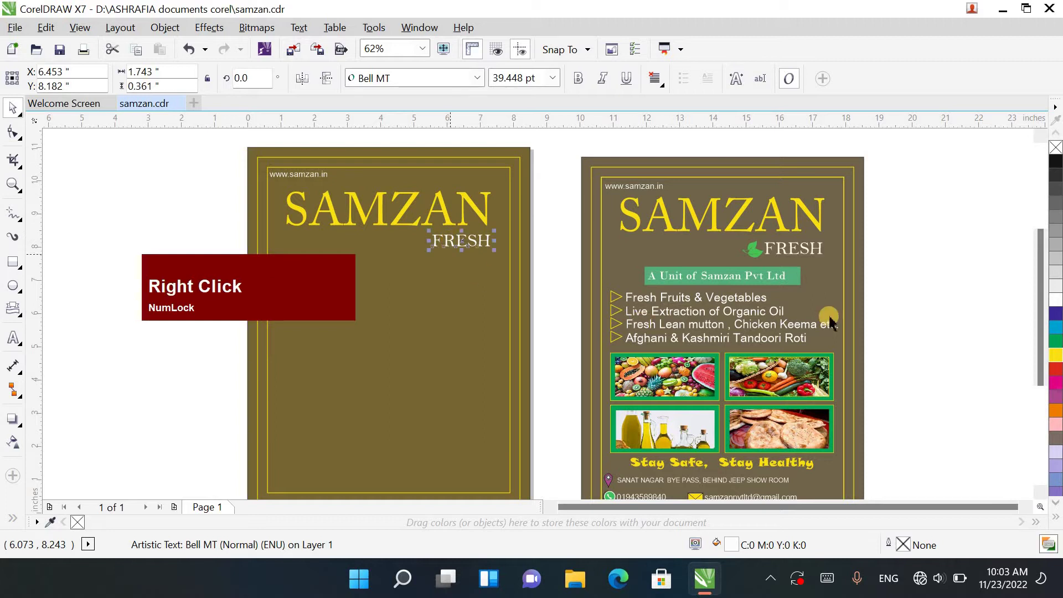
Step: Switch to the desktop and copy the green leaf picture "images (3) (11)"
click(551, 507)
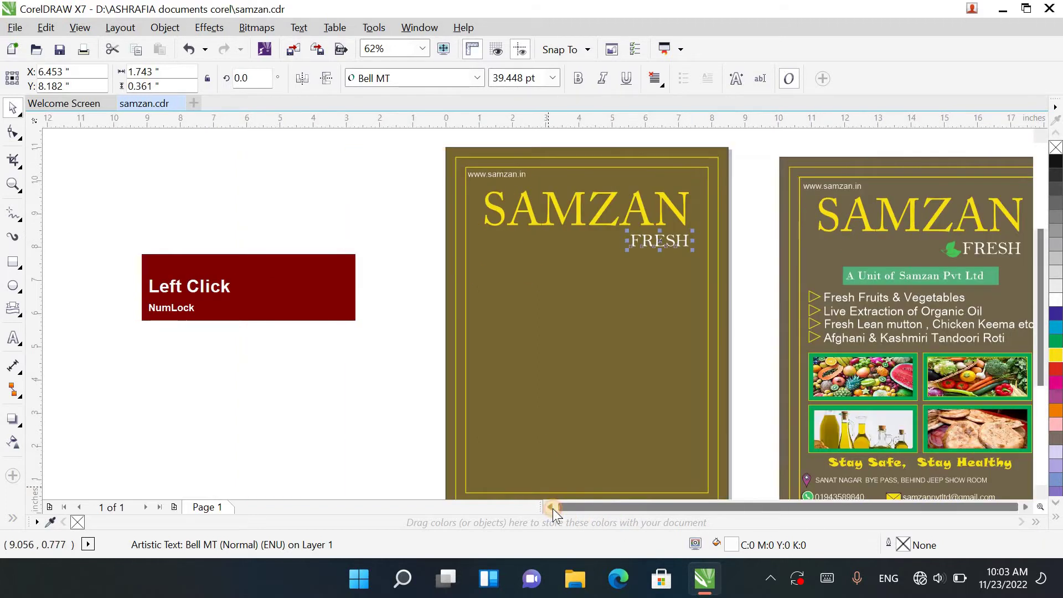
click(949, 250)
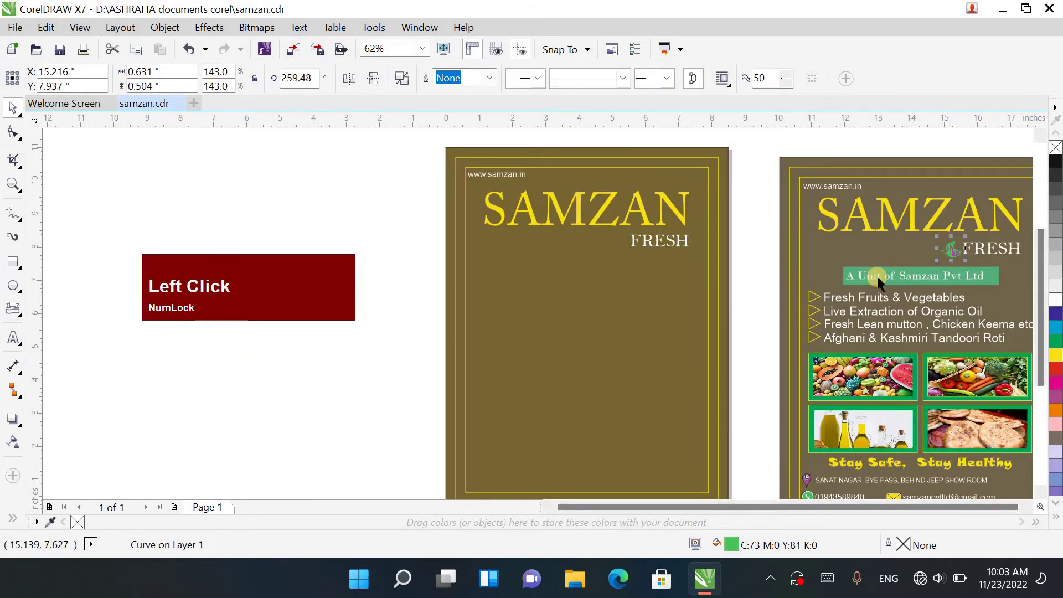
scroll(953, 255, up, 2)
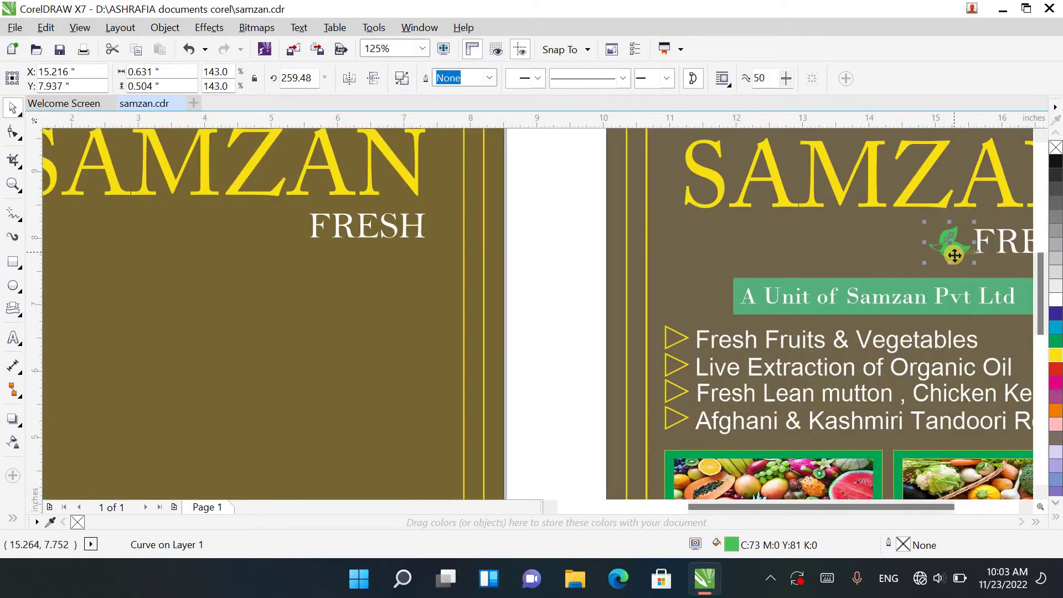
scroll(950, 210, down, 2)
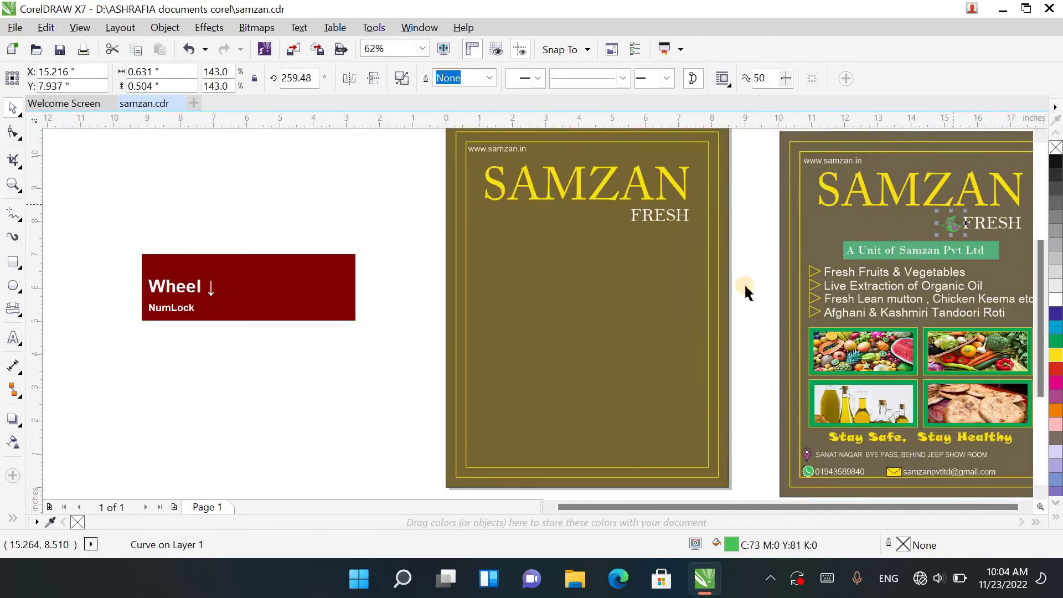
click(1002, 11)
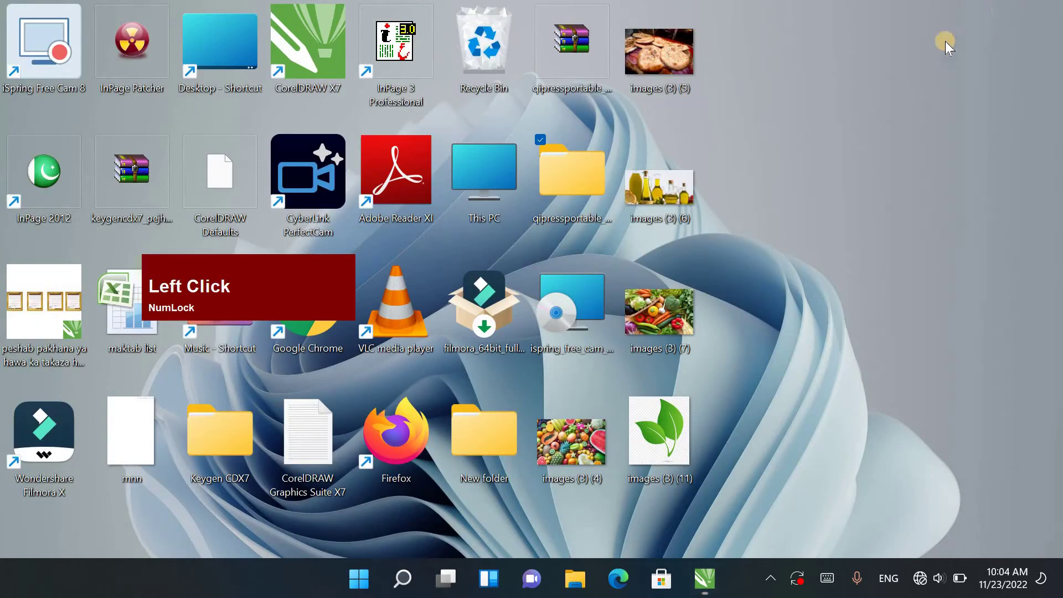
right_click(684, 414)
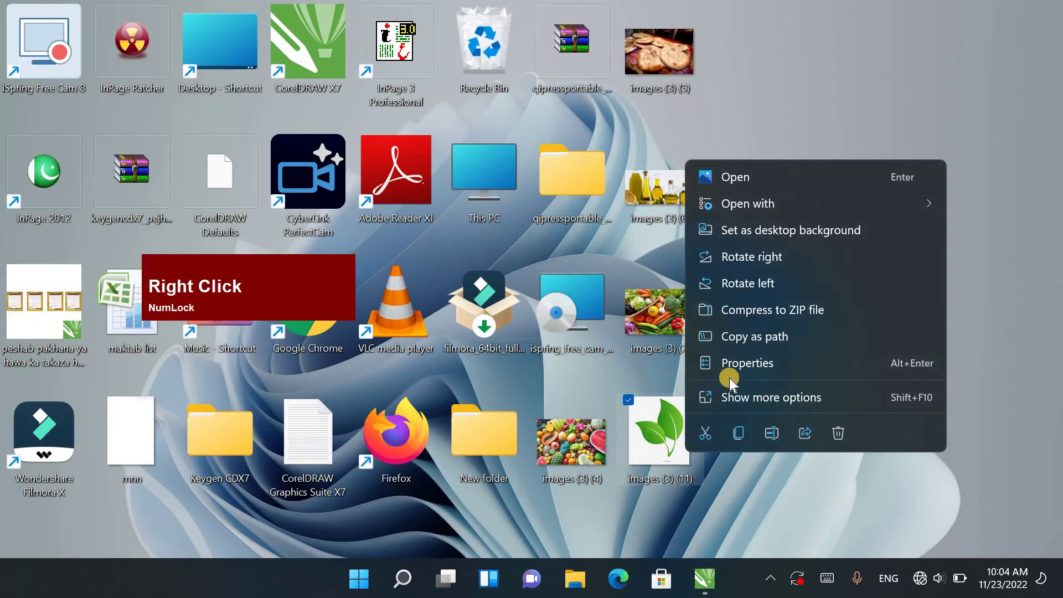
click(738, 398)
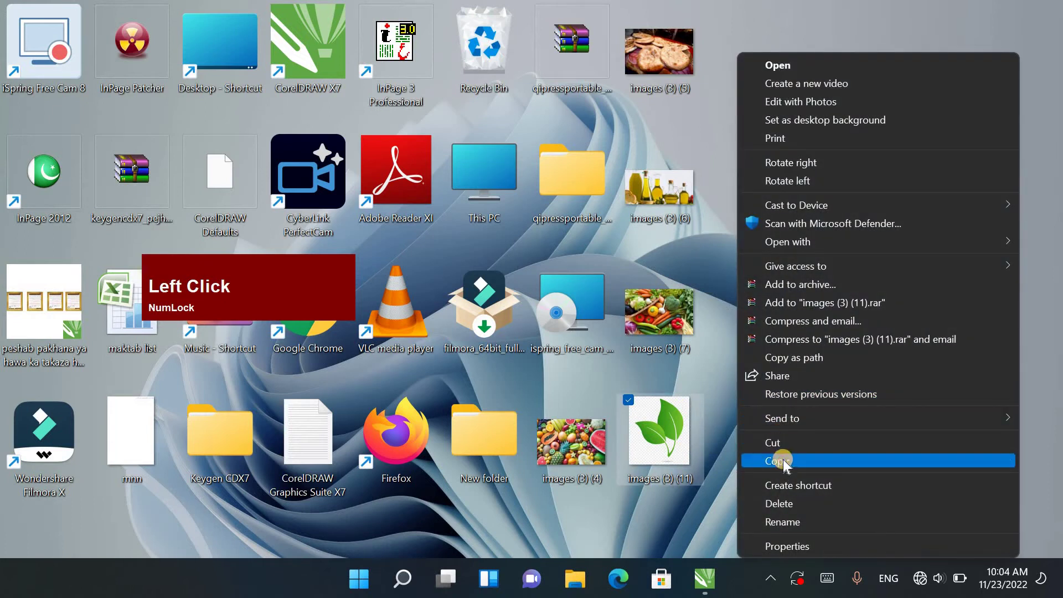
click(783, 460)
Step: Switch back to CorelDRAW and paste the leaf picture onto the new flyer
click(704, 579)
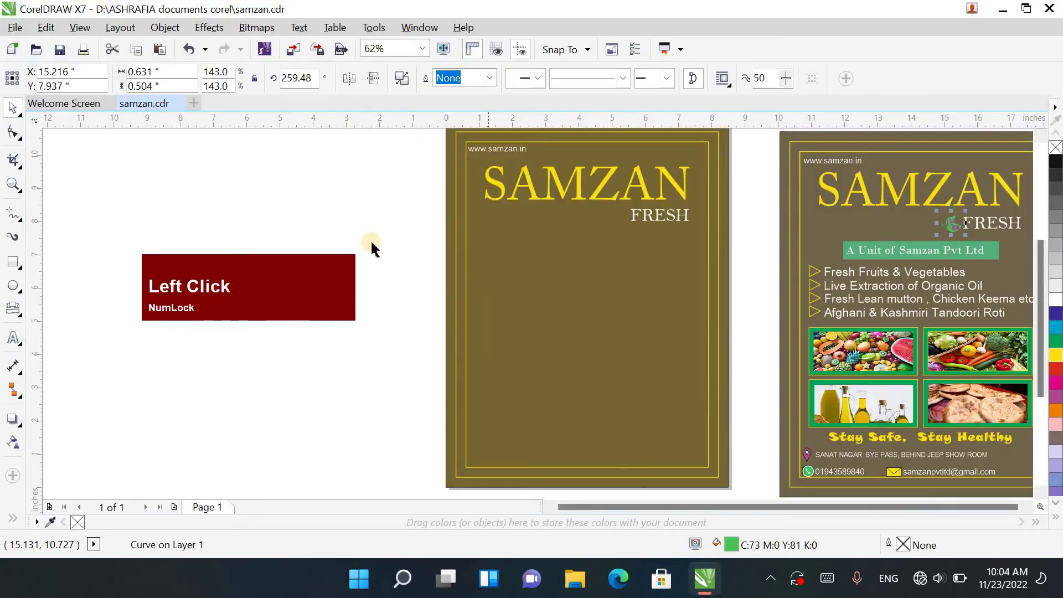
right_click(248, 197)
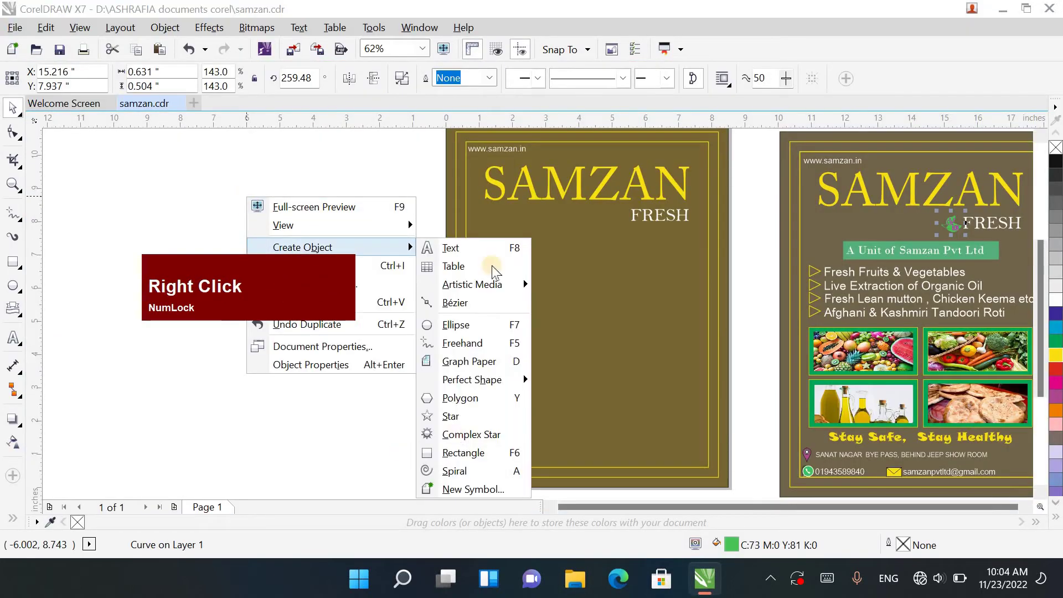
right_click(428, 163)
click(470, 265)
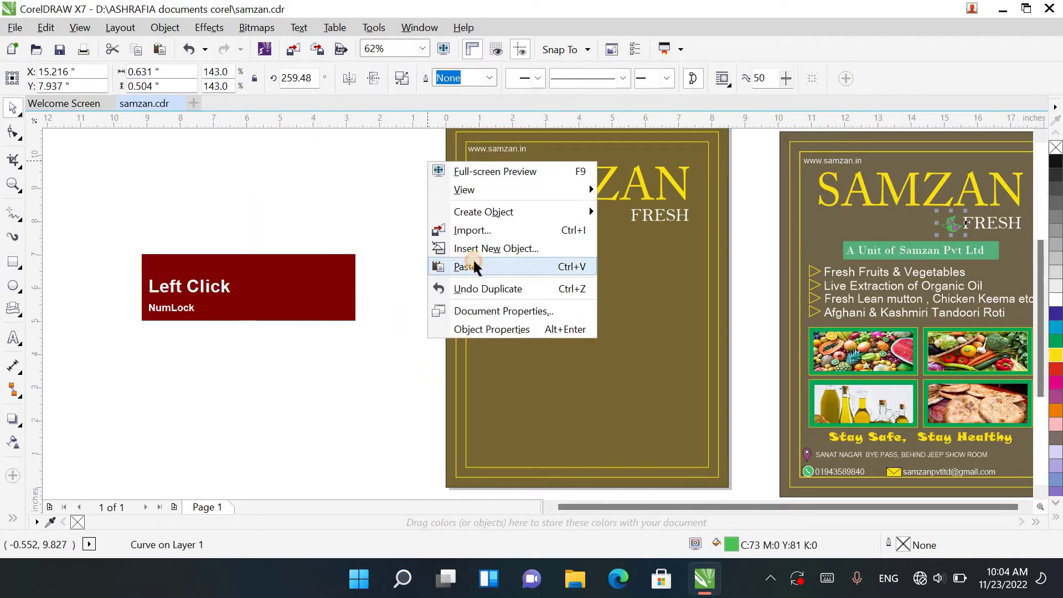
Step: Open the Bitmap Color Mask for the pasted leaf picture and sample its white background as the color to hide
scroll(595, 304, up, 2)
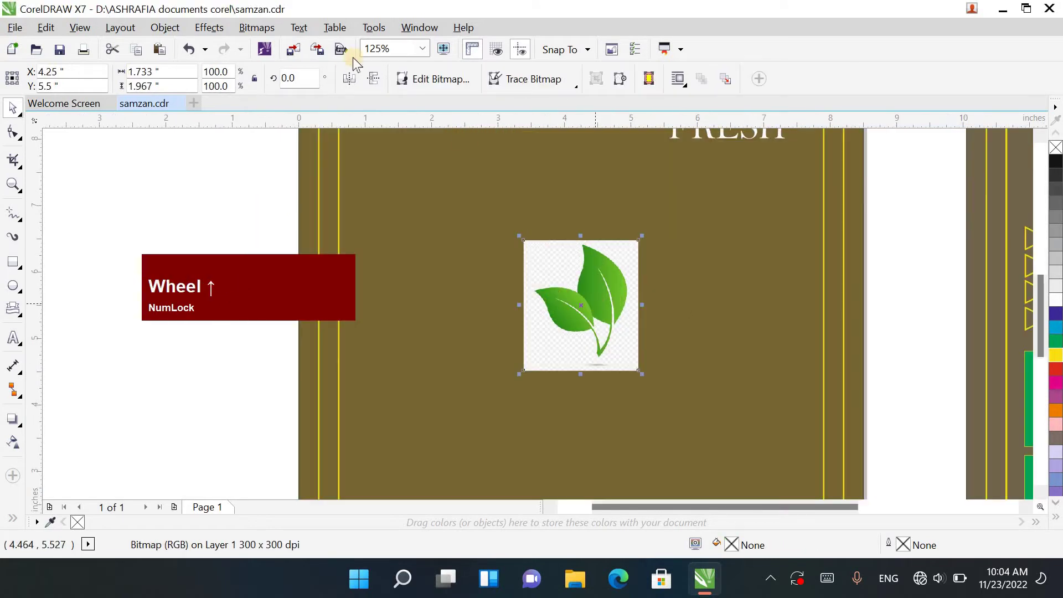
click(256, 28)
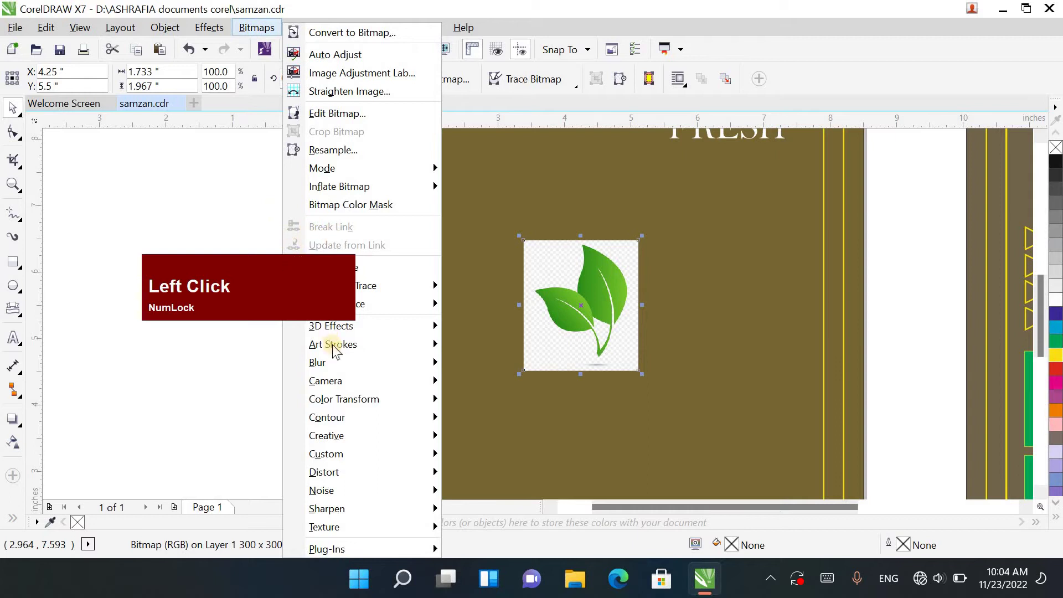
click(355, 205)
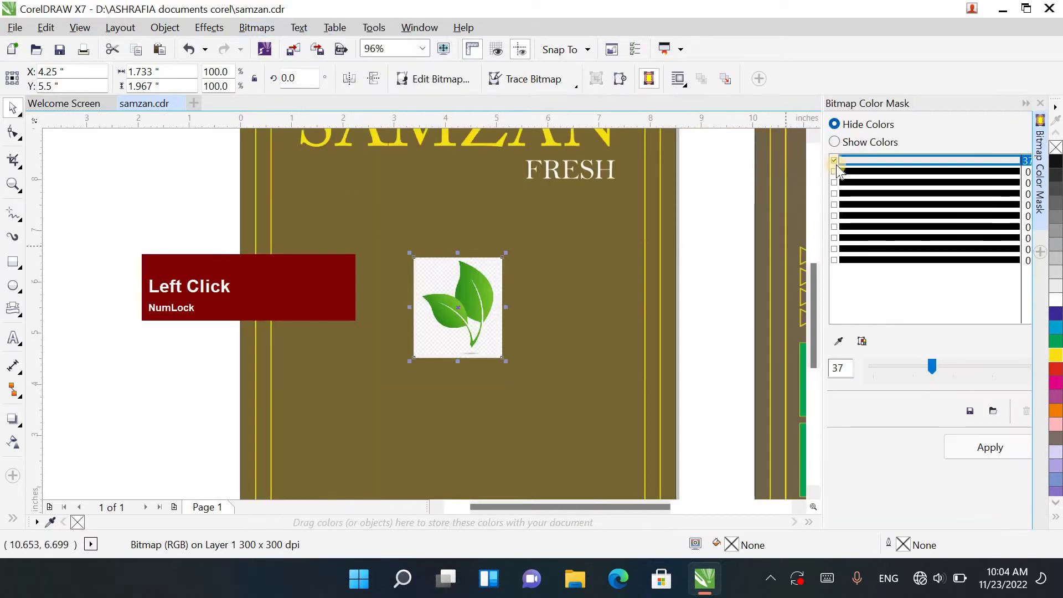
click(838, 342)
click(445, 302)
scroll(505, 268, up, 1)
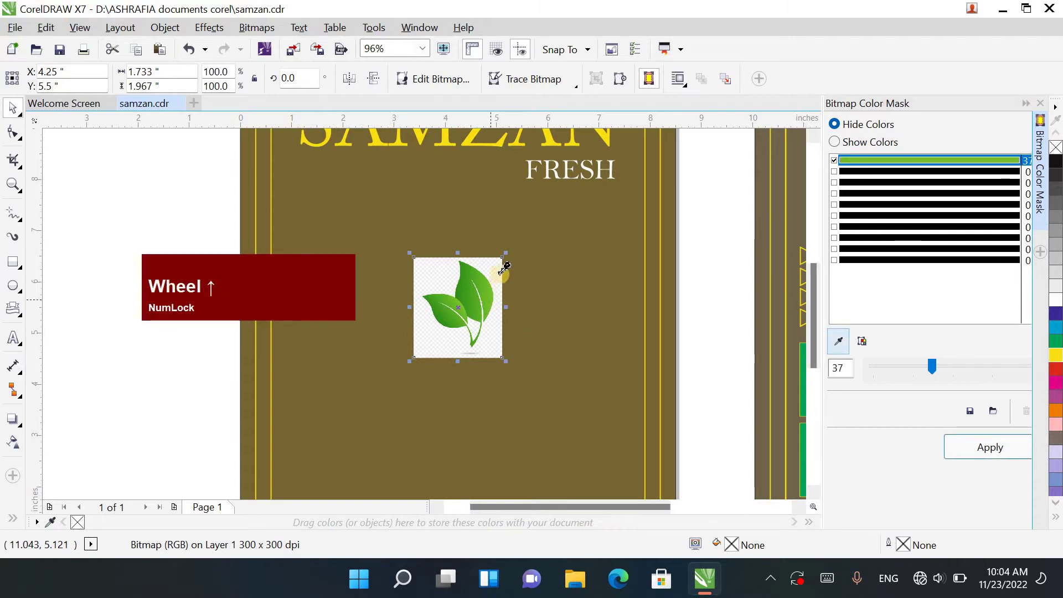
click(505, 259)
click(567, 331)
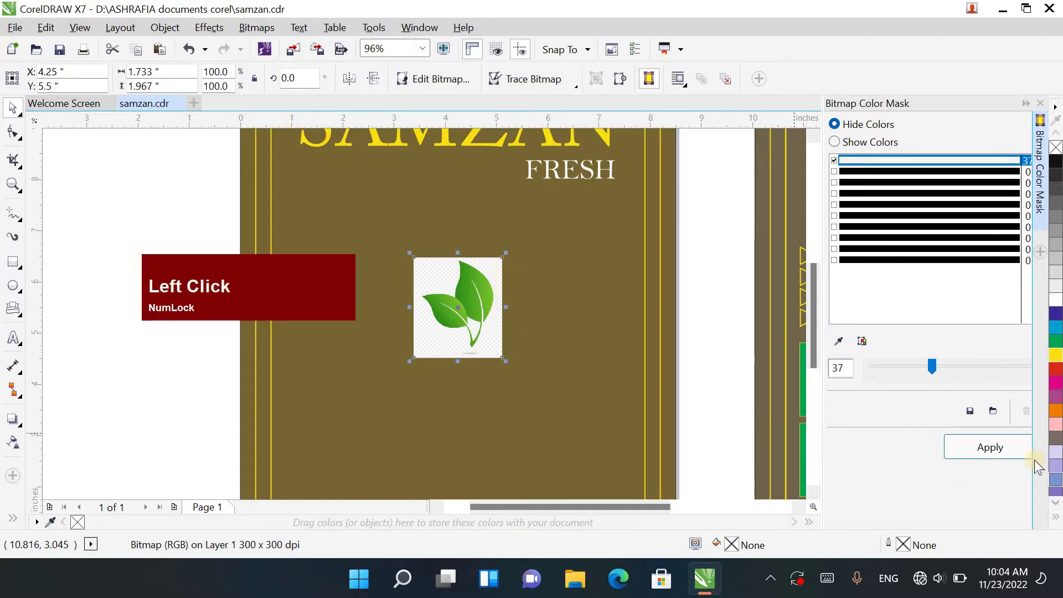
Step: Set the color mask tolerance to 45, apply it to the leaf picture and check the leaf edges
click(997, 448)
drag(933, 368, 942, 379)
click(977, 444)
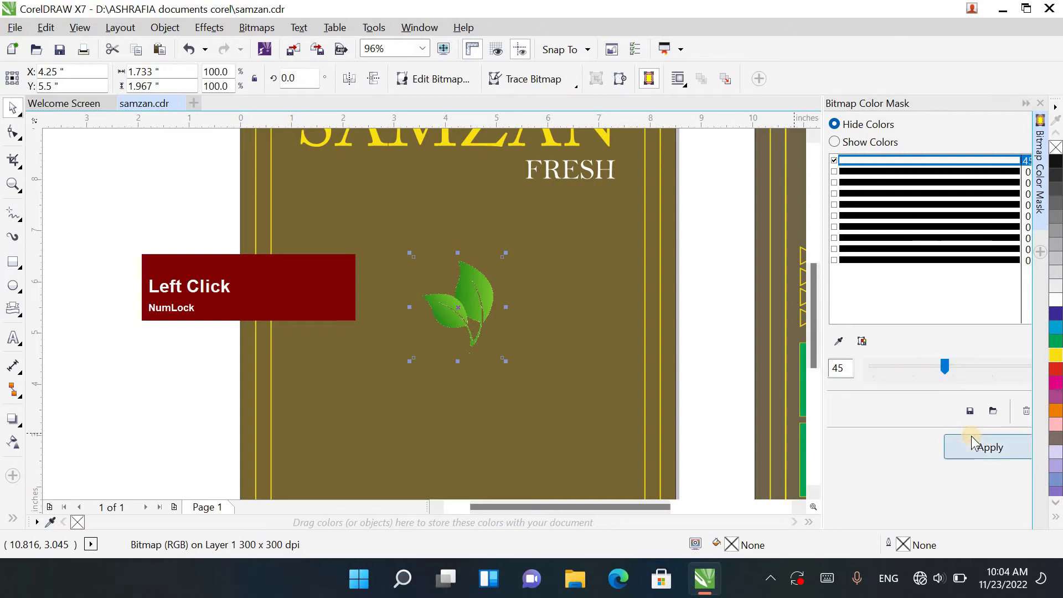
click(377, 368)
scroll(482, 283, up, 5)
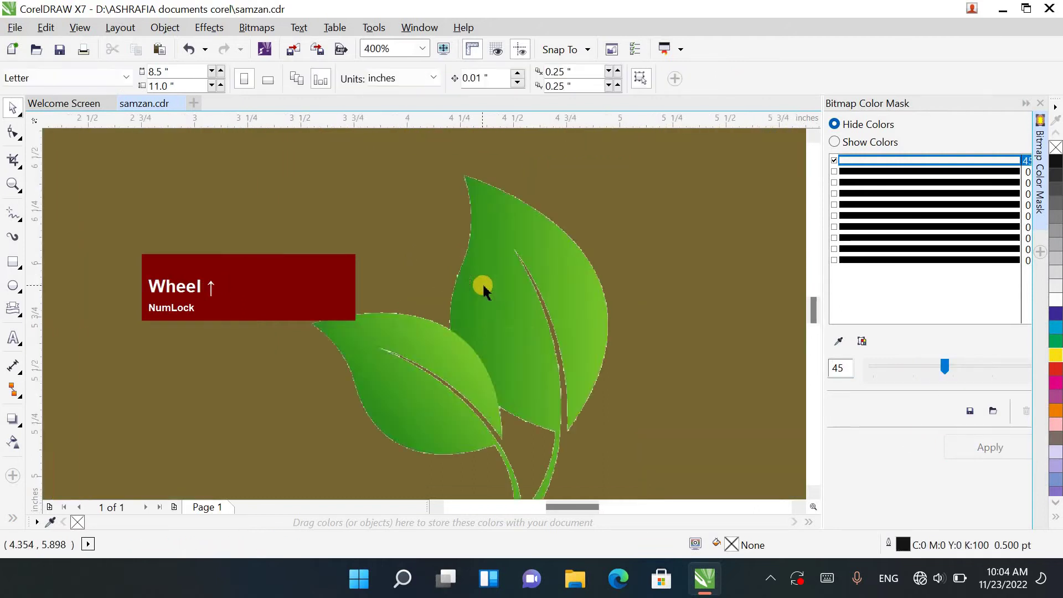
scroll(464, 231, down, 3)
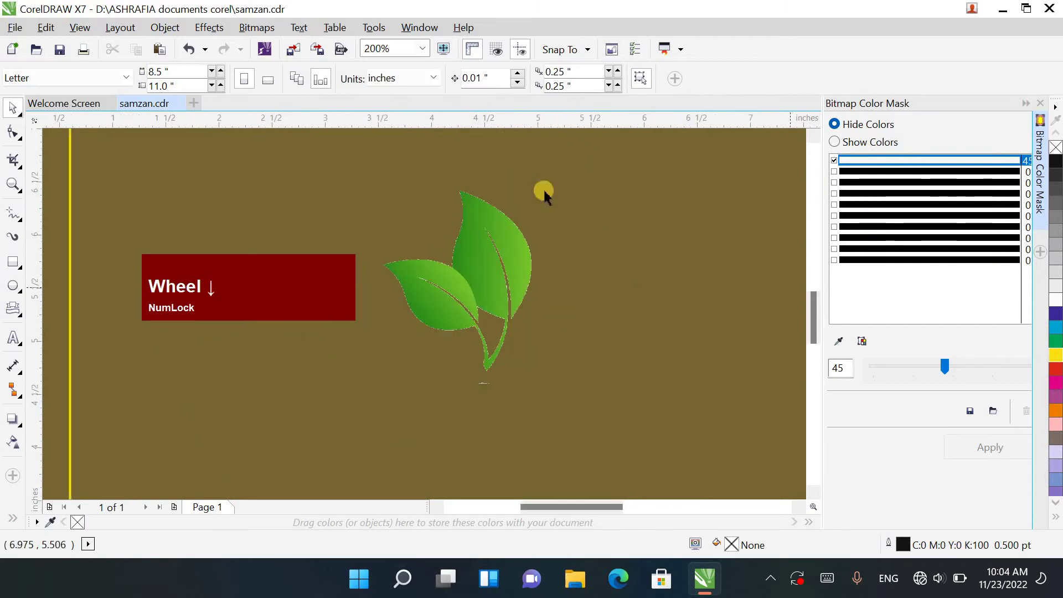
Step: Convert the masked leaf picture to a CMYK bitmap at 300 dpi
click(257, 27)
click(482, 235)
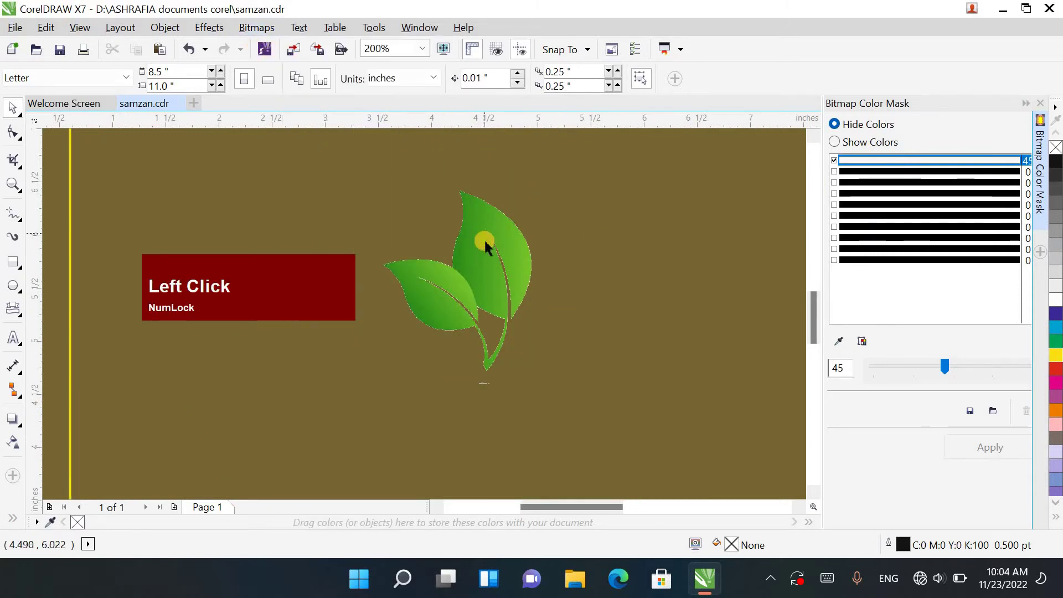
click(481, 257)
click(263, 31)
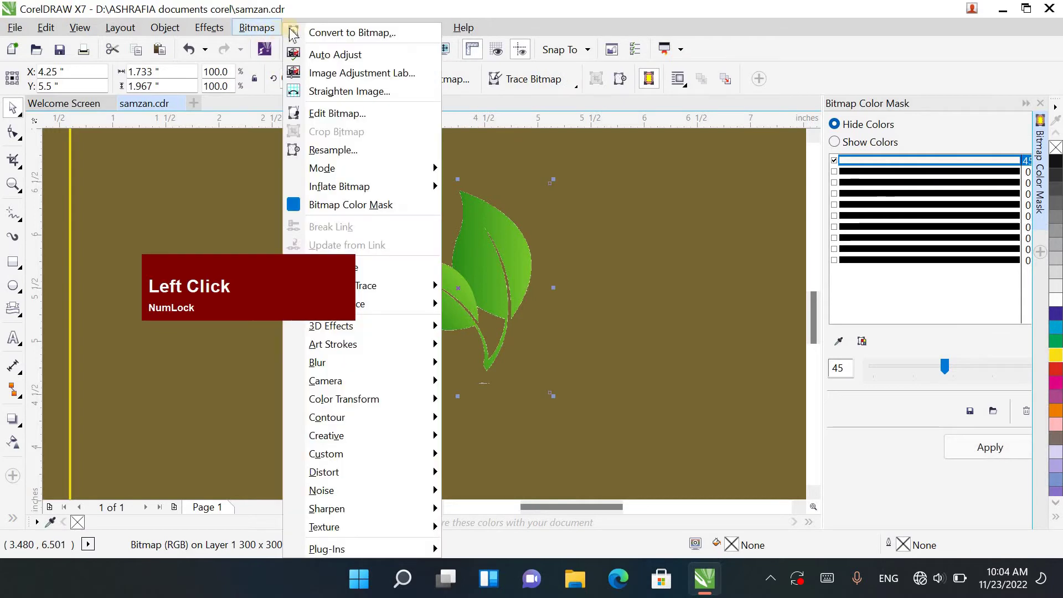
click(296, 33)
click(480, 376)
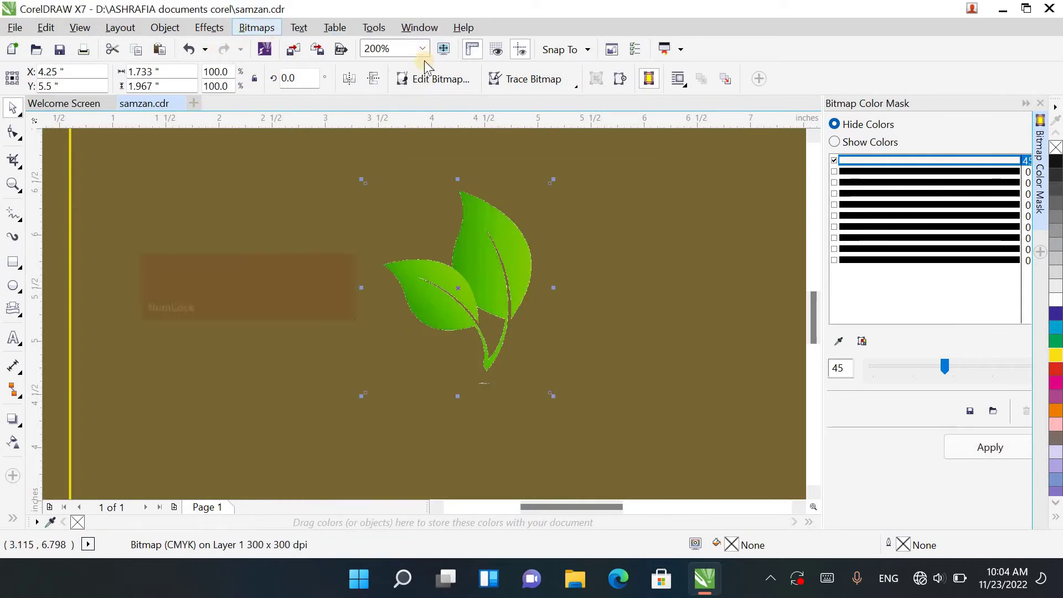
Step: Trace the leaf bitmap with a Line art Outline Trace, removing the background and keeping smoothing at 25 and corner smoothness at 0
click(576, 86)
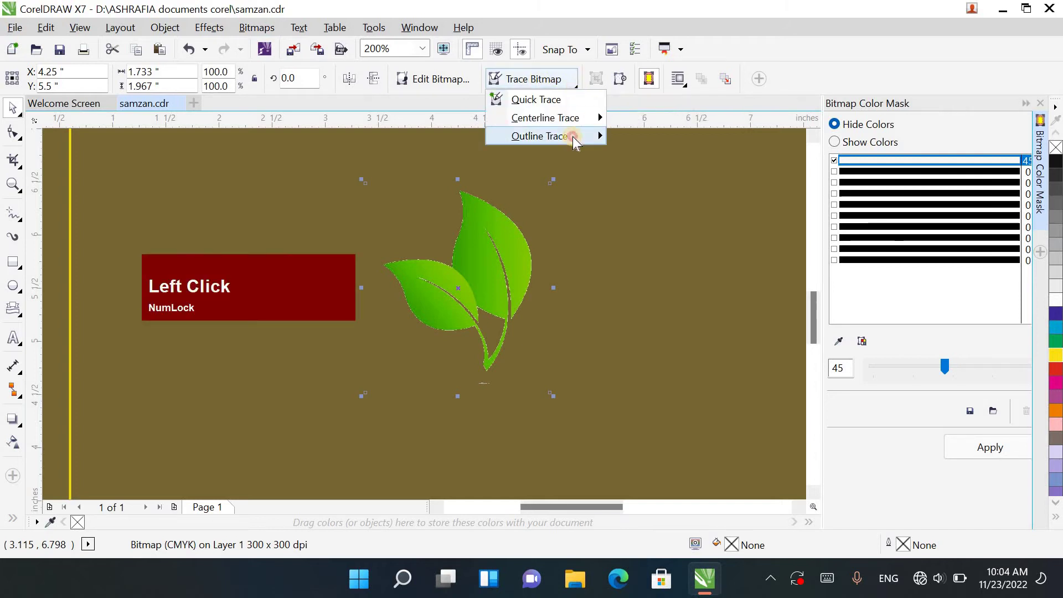
mouse_move(573, 137)
click(622, 138)
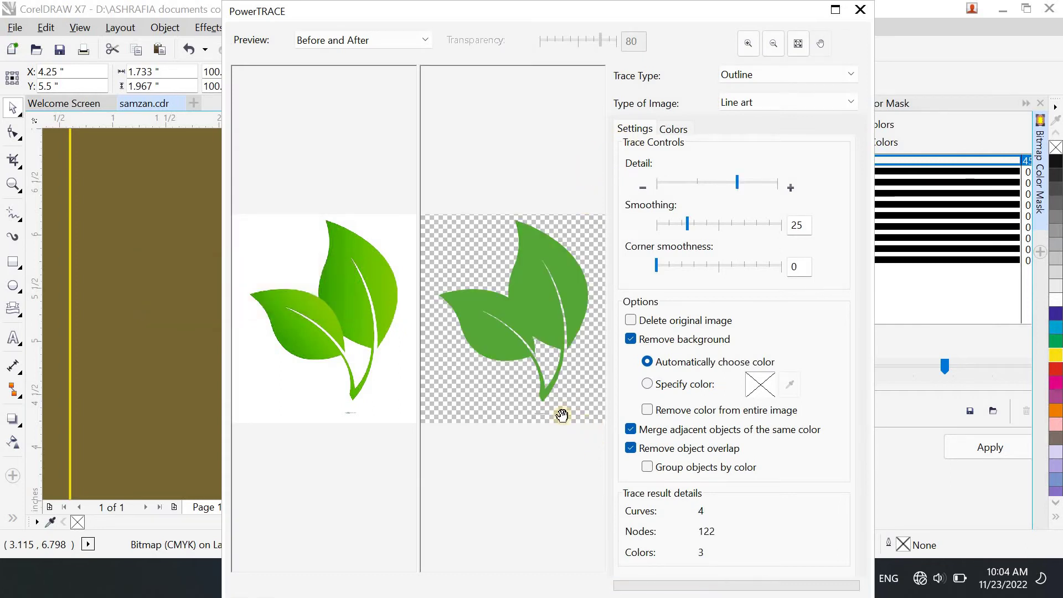
key(NumLock)
key(Tab)
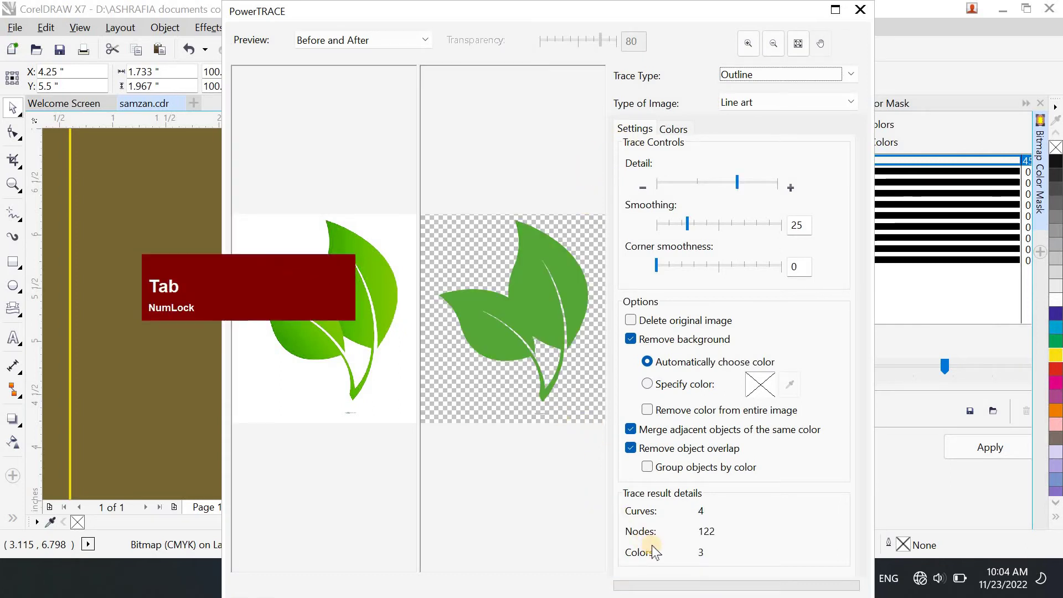
key(Tab)
key(Tab)
key(Tab)
key(Tab)
key(Tab)
key(Tab)
key(Tab)
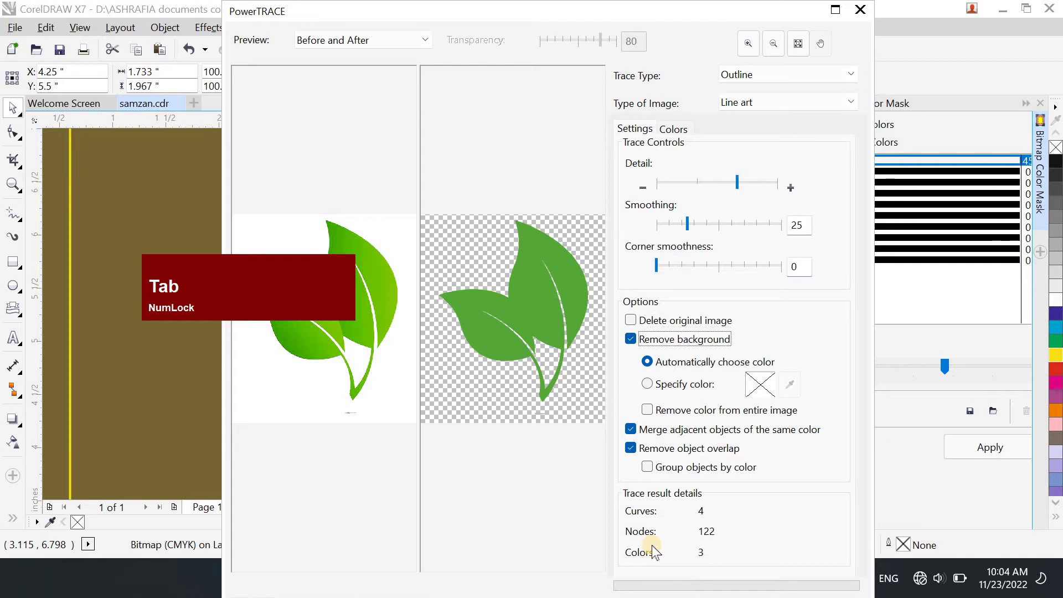
key(Tab)
key(Tab)
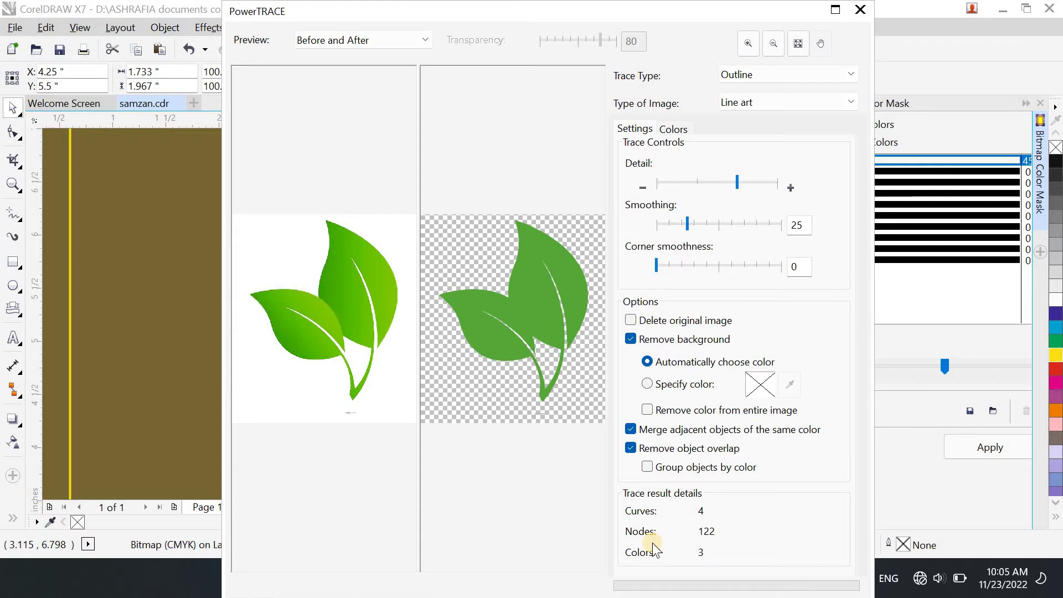
key(shift)
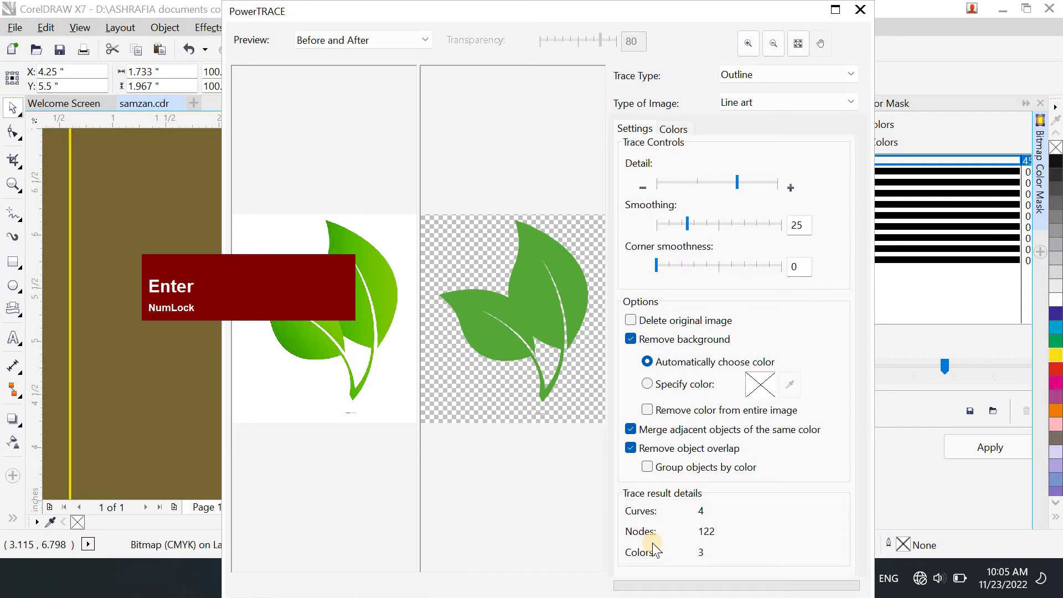
key(Return)
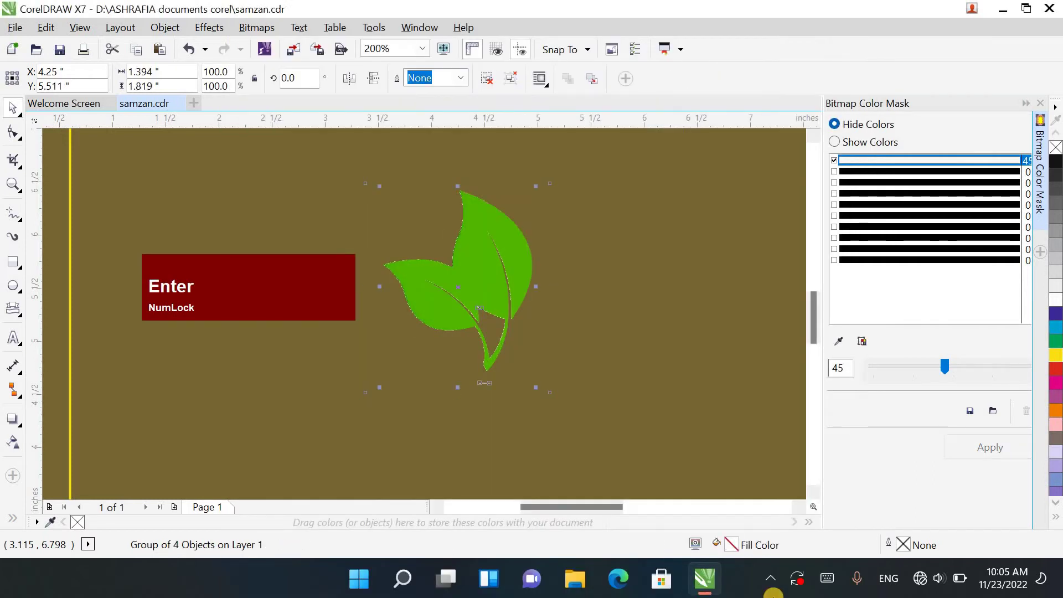
Step: Move the traced leaf group to the right of the leaf bitmap and delete the original bitmap
right_click(502, 261)
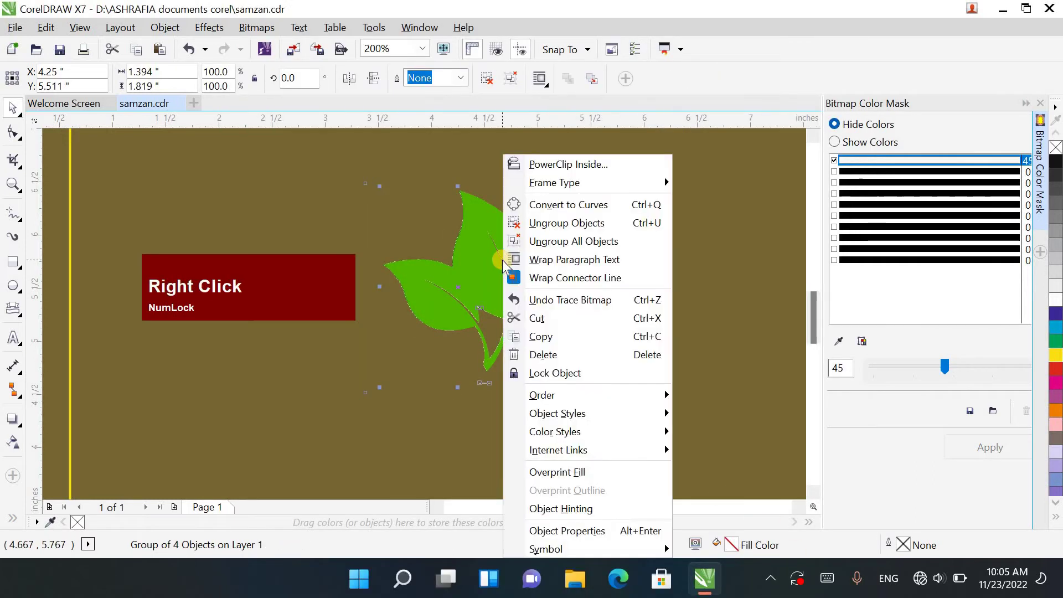
drag(477, 245, 685, 244)
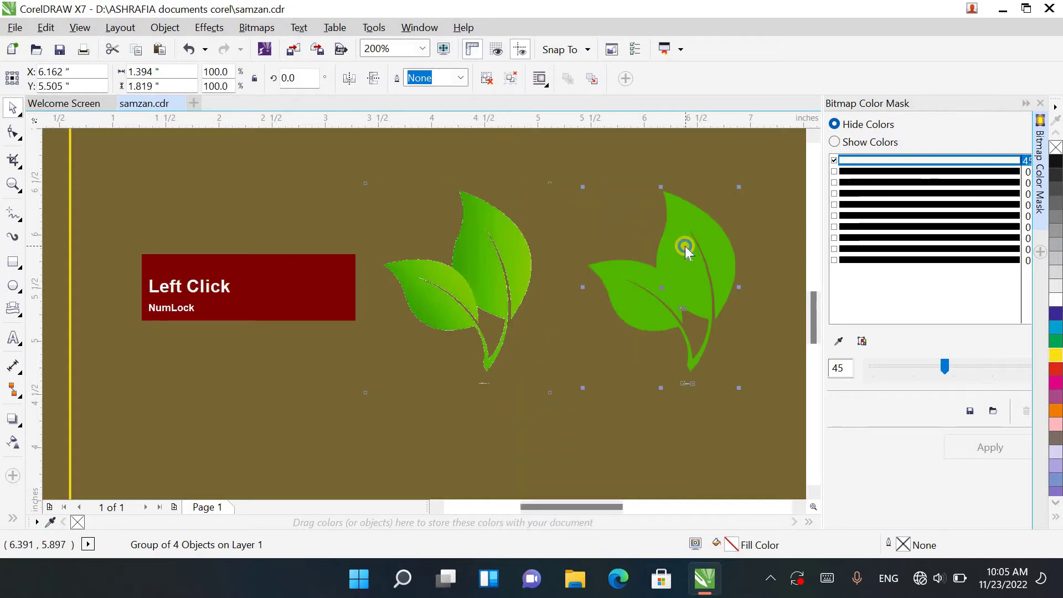
right_click(686, 244)
click(489, 249)
click(429, 335)
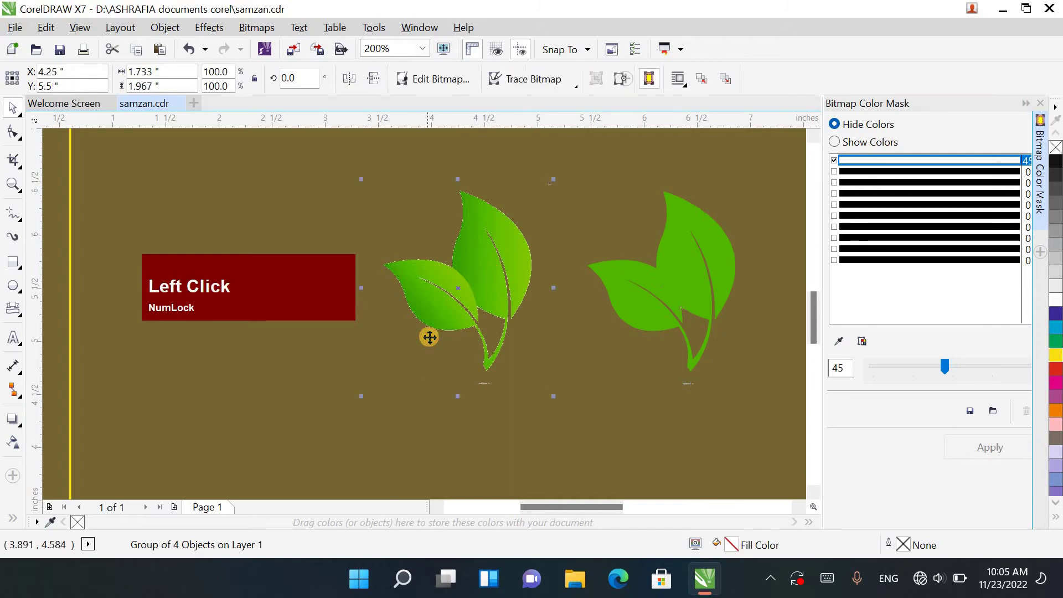
key(Delete)
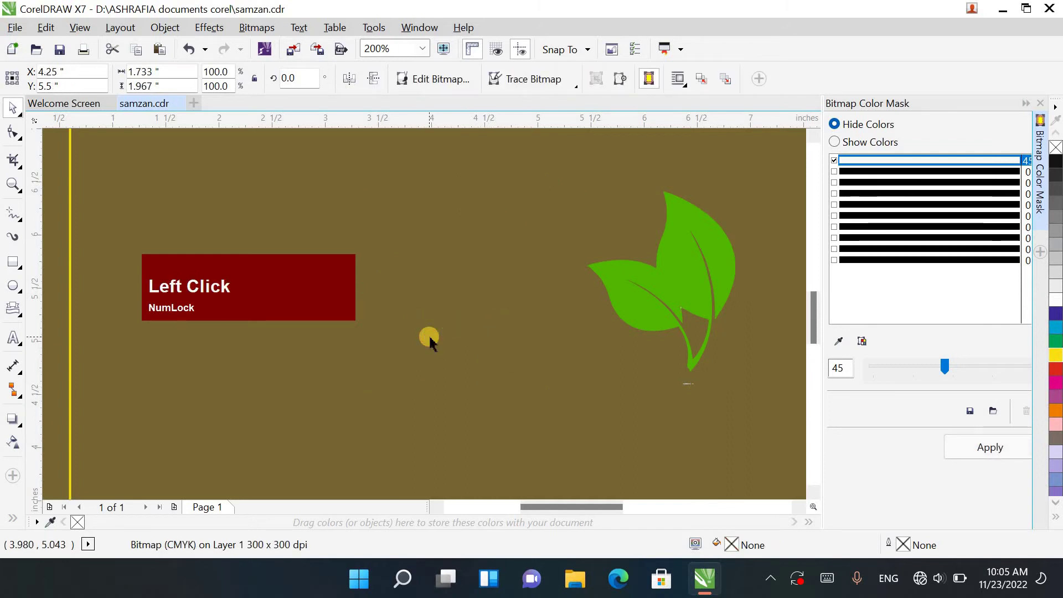
Step: Ungroup the traced leaf objects and move the large leaf curve away from the stray specks to about X 5.37, Y 5.332 inches
click(681, 279)
right_click(681, 279)
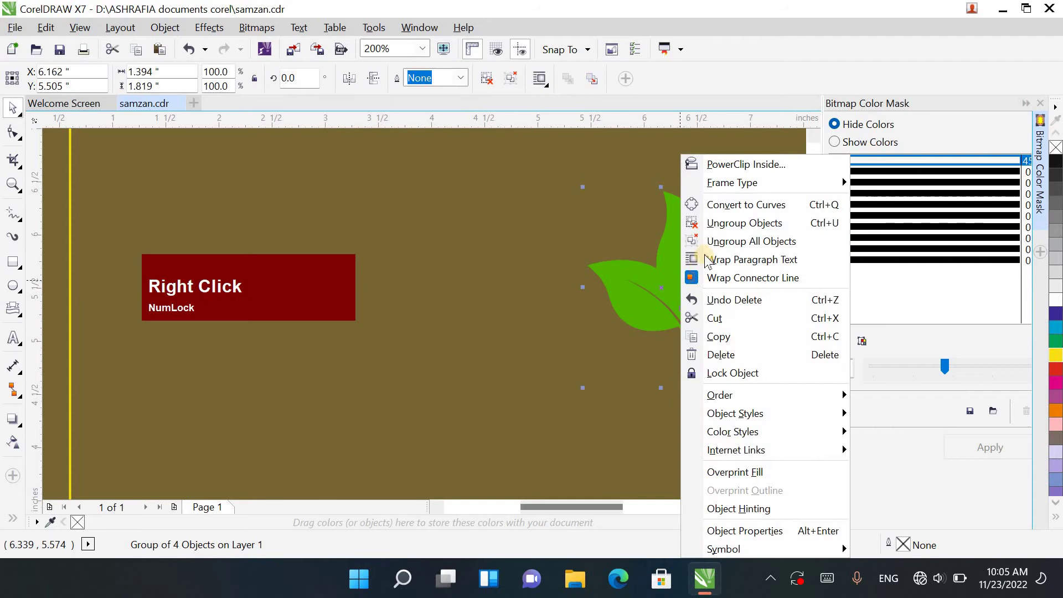
click(718, 222)
click(708, 401)
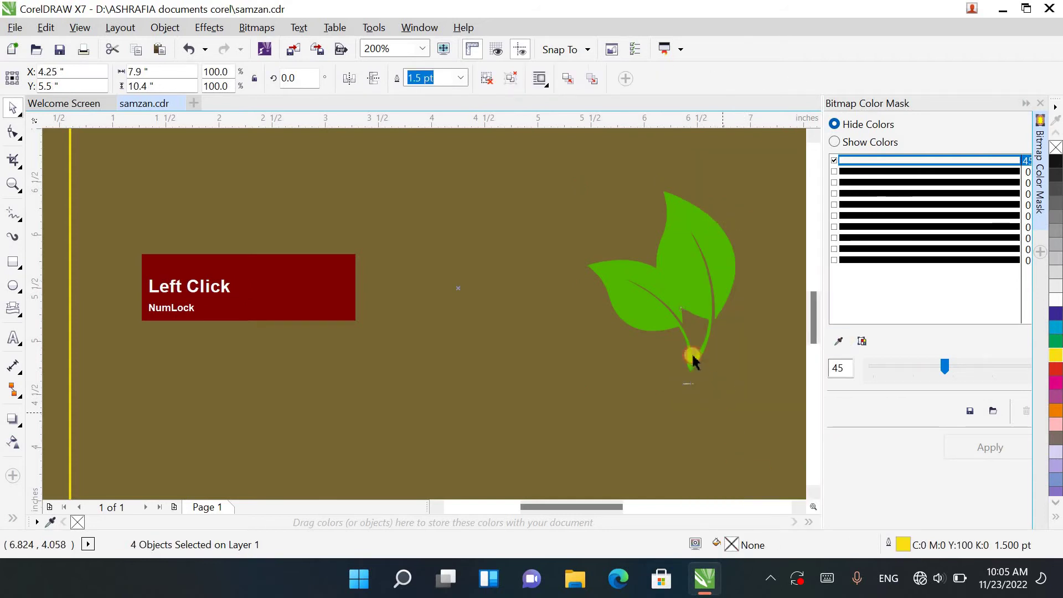
drag(627, 316, 545, 340)
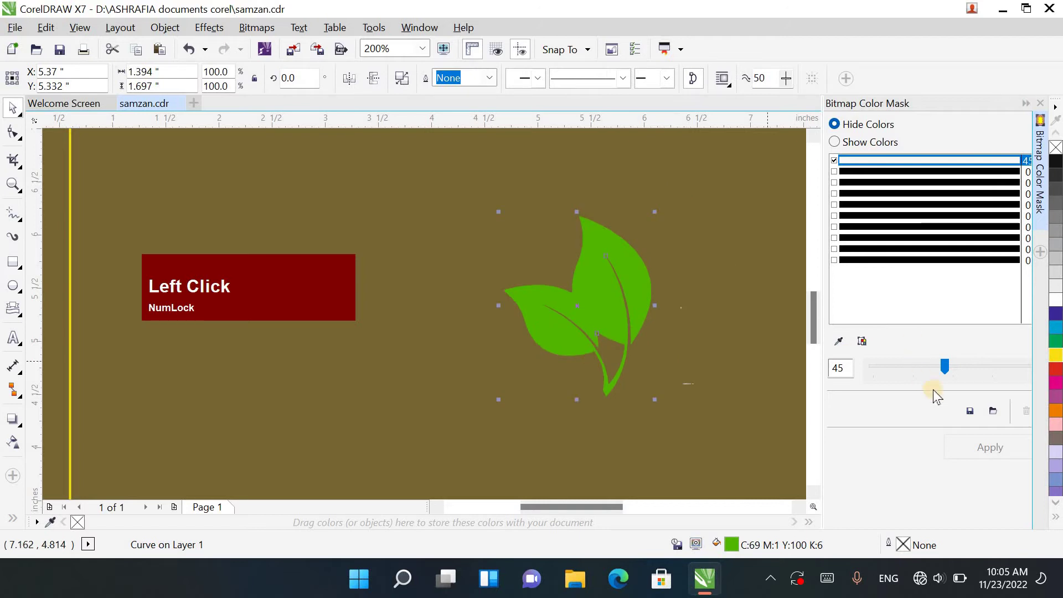
Step: Recolour the traced leaf with a light green uniform fill of C 74, M 0, Y 73, K 0
click(1057, 382)
click(1057, 357)
click(1056, 340)
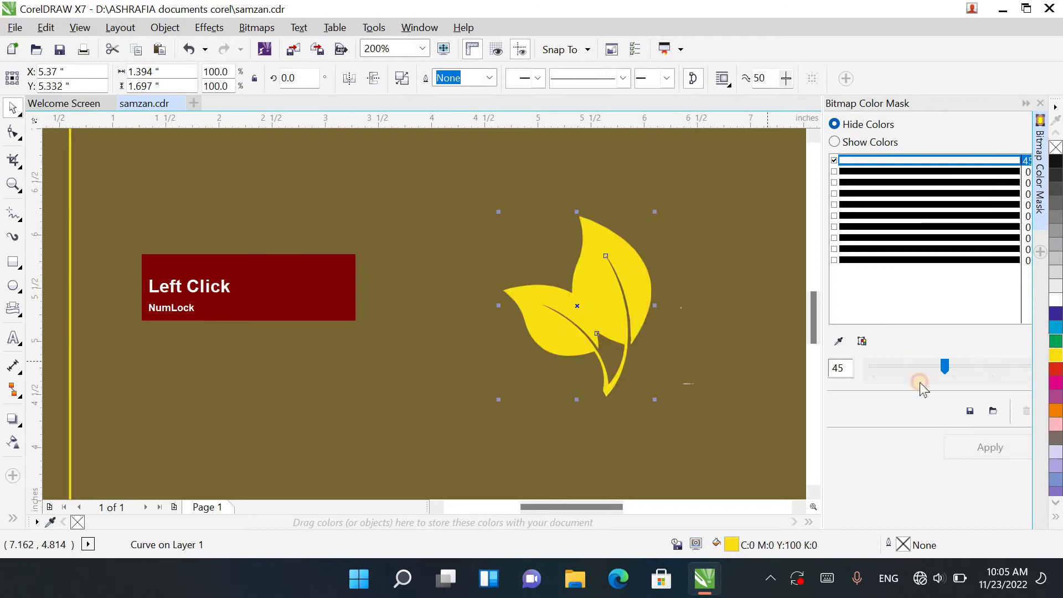
double_click(731, 545)
drag(653, 171, 646, 165)
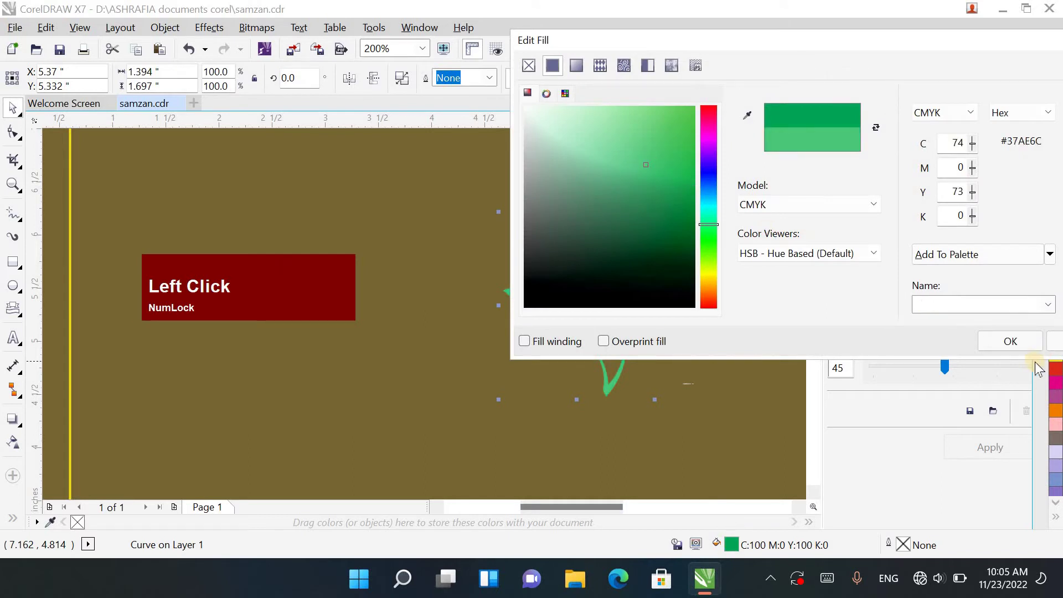
click(1010, 341)
Step: Move the leaf up below the SAMZAN title, near FRESH, and scale it proportionally to about 0.604 by 0.735 inches
scroll(564, 322, down, 1)
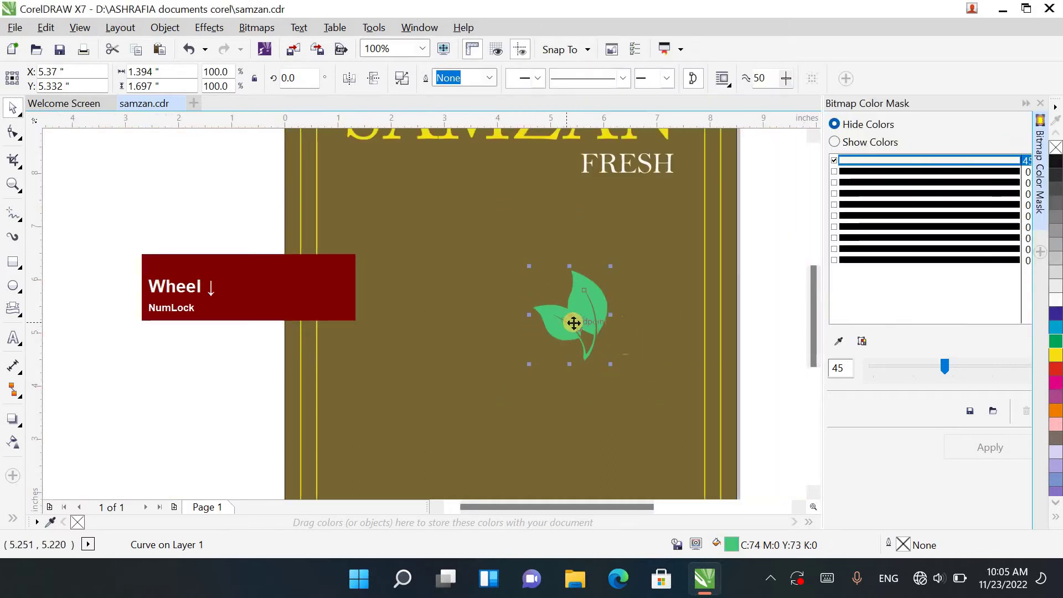
drag(573, 322, 562, 250)
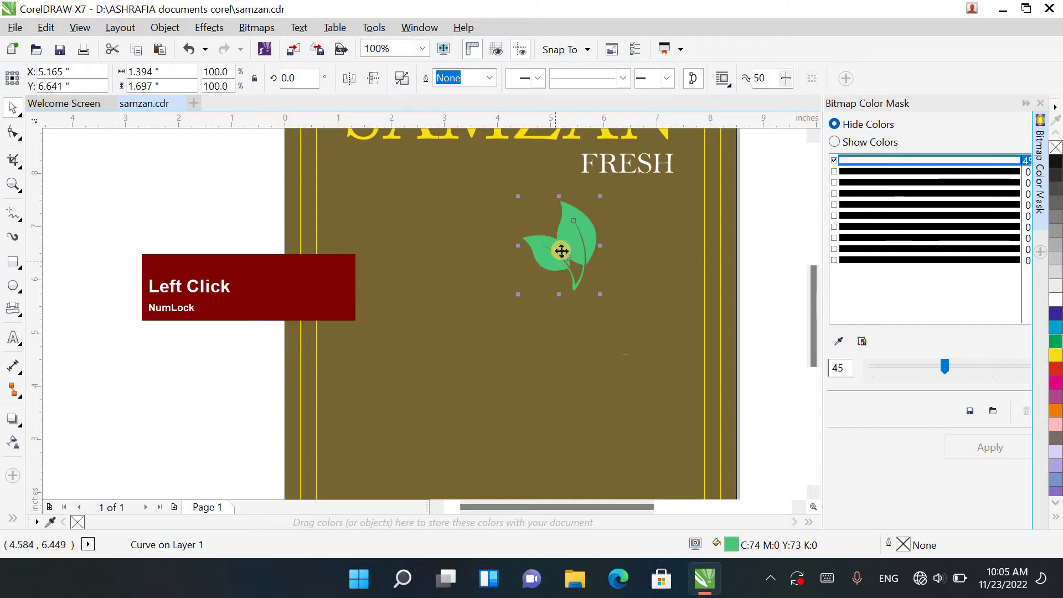
drag(548, 214, 525, 152)
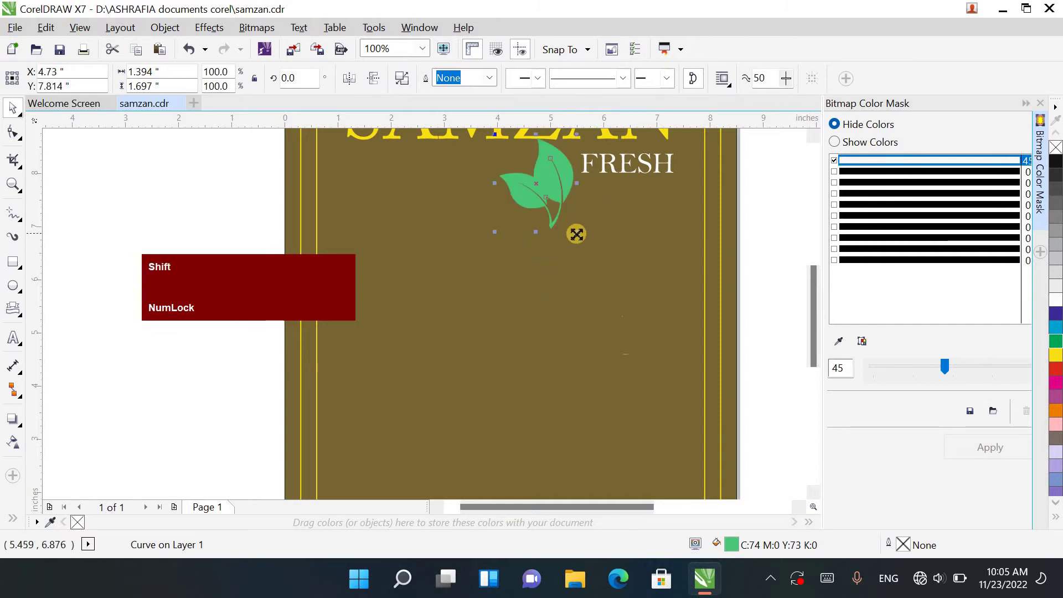
drag(576, 234, 542, 216)
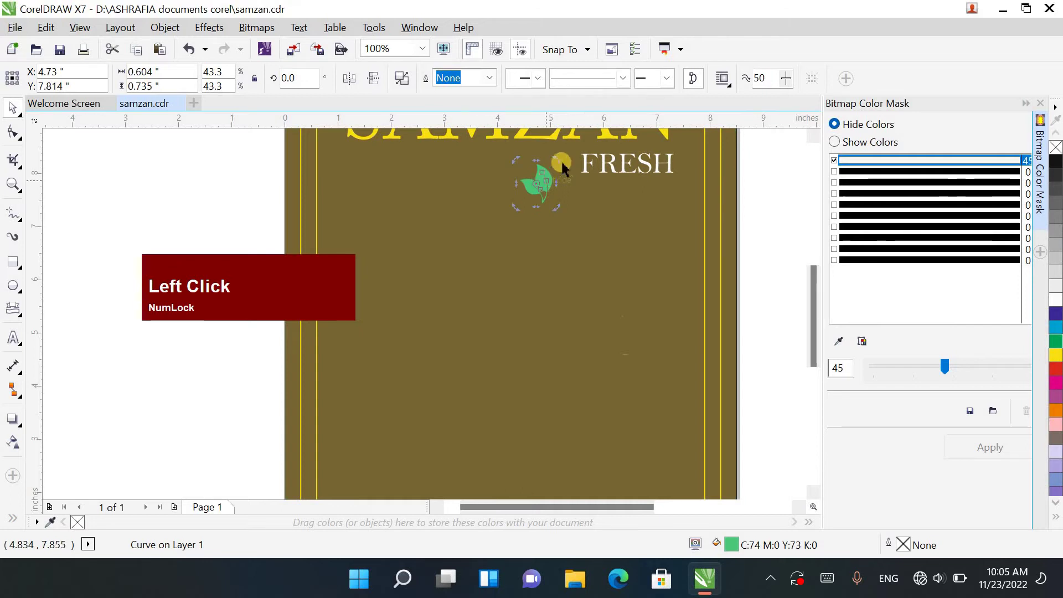
Step: Rotate the leaf to about 289 degrees and place it just before the word FRESH at about X 5.147, Y 8.219 inches
drag(557, 160, 584, 205)
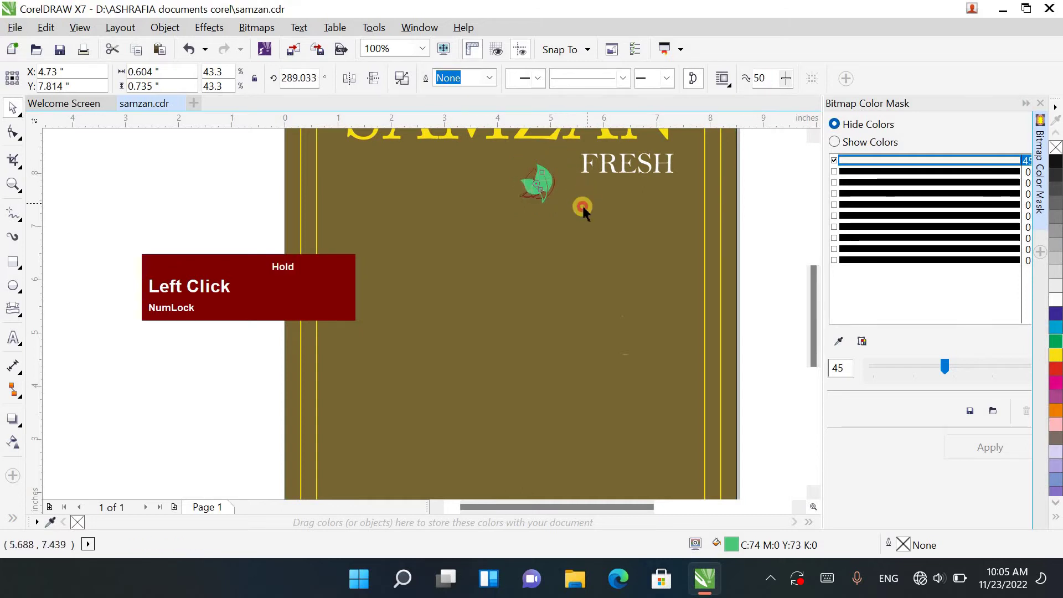
click(580, 213)
double_click(536, 192)
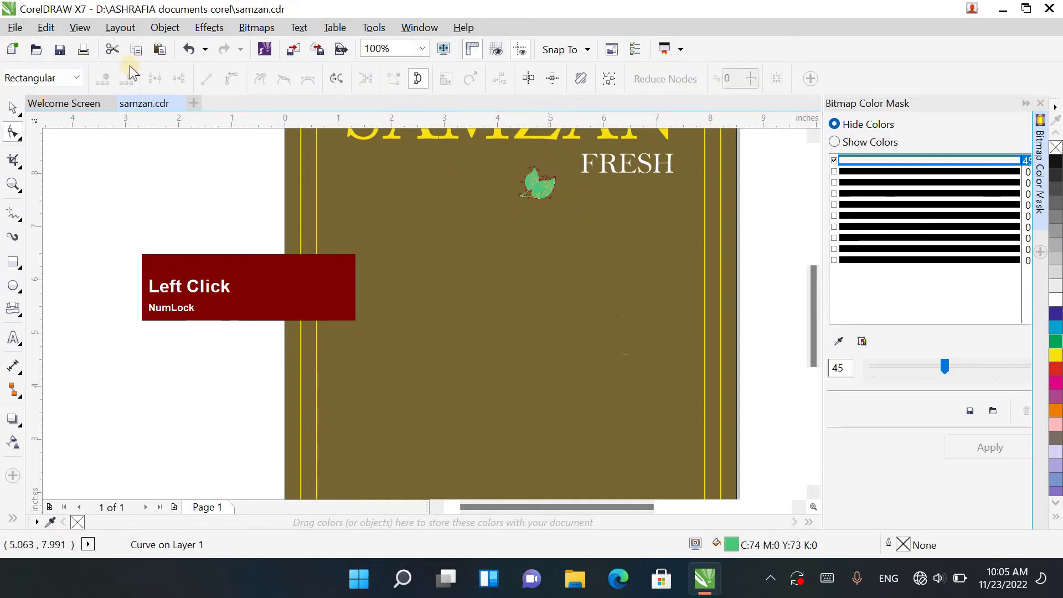
click(580, 198)
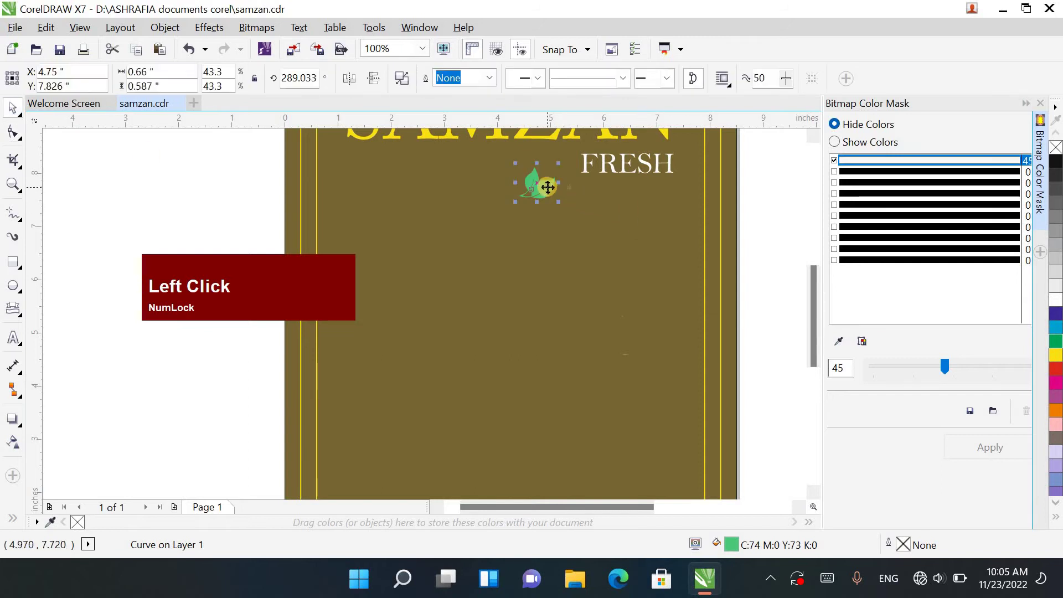
drag(548, 188, 564, 168)
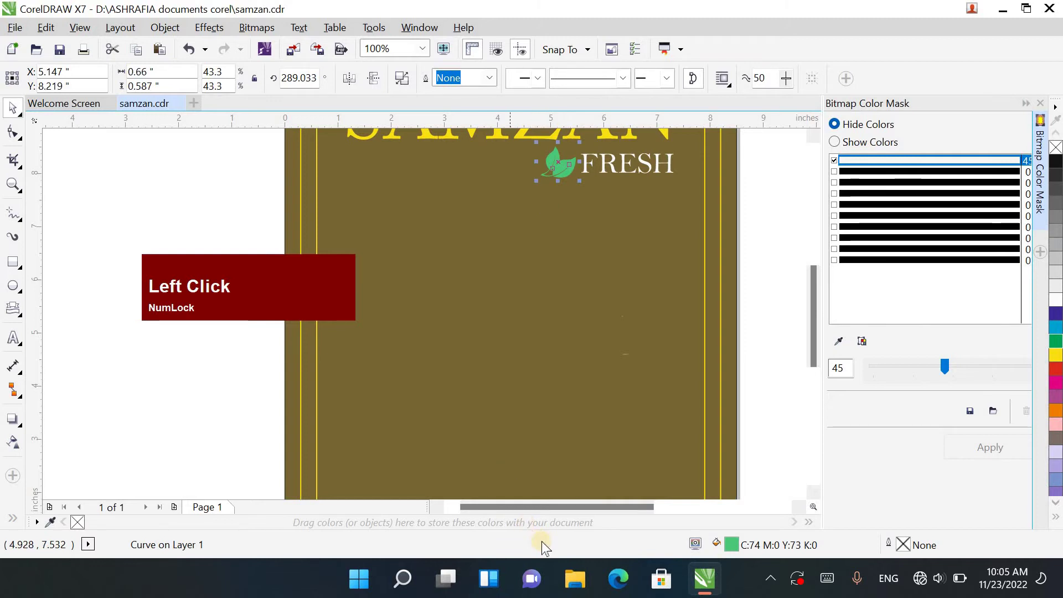
Step: Draw a horizontal rectangle about 4.604 by 0.417 inches below FRESH on the new flyer for the tagline bar
drag(556, 510, 592, 508)
scroll(579, 320, down, 1)
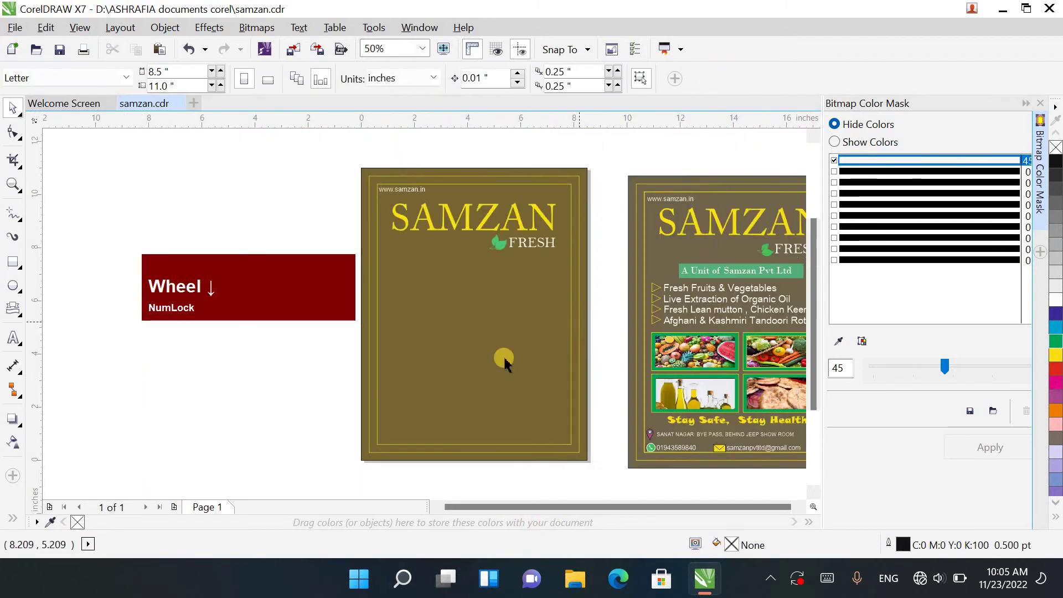
click(567, 509)
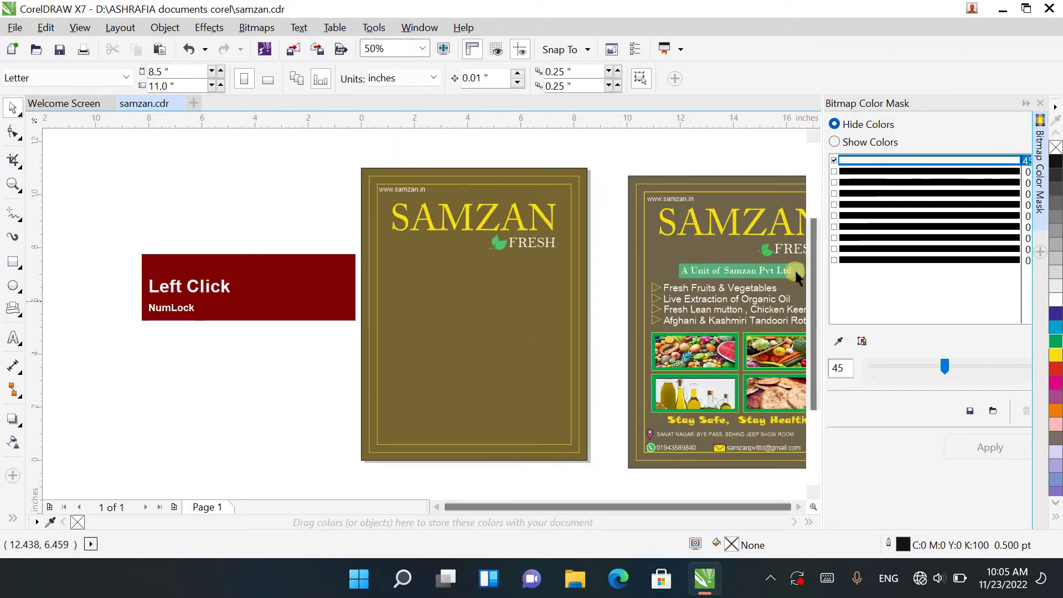
click(799, 506)
click(798, 506)
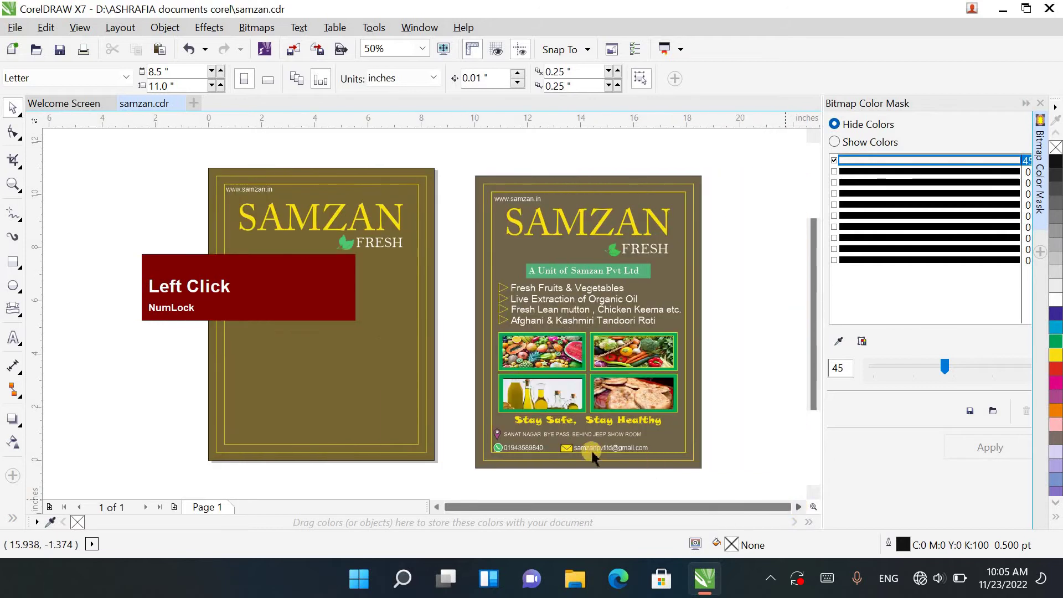
click(440, 509)
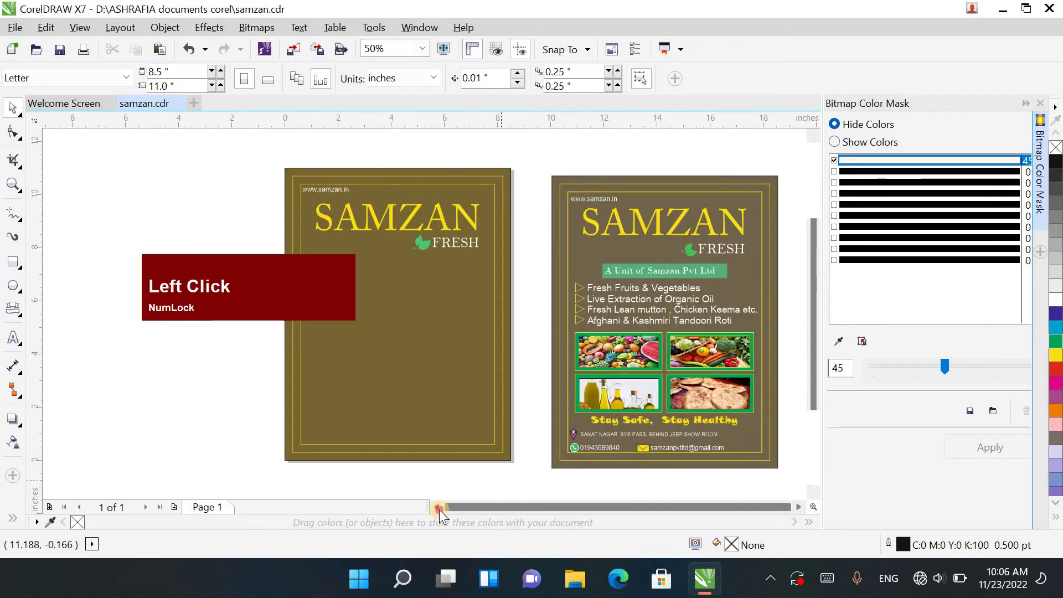
click(439, 509)
click(439, 509)
click(11, 263)
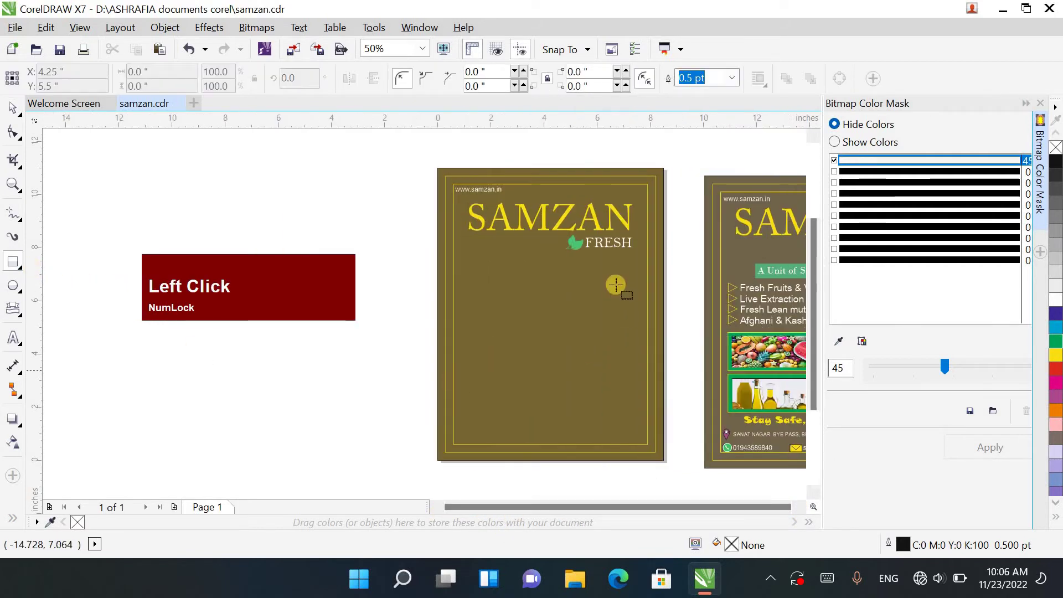
scroll(609, 280, up, 2)
drag(410, 233, 656, 255)
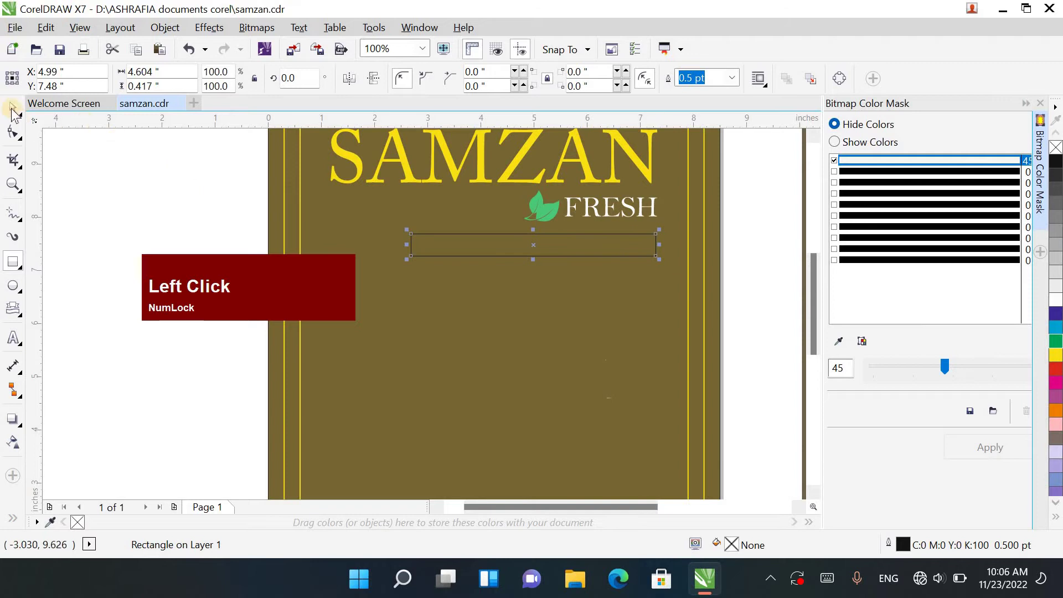
Step: Centre the tagline rectangle horizontally on the flyer's outer yellow border
key(space)
shift+click(398, 211)
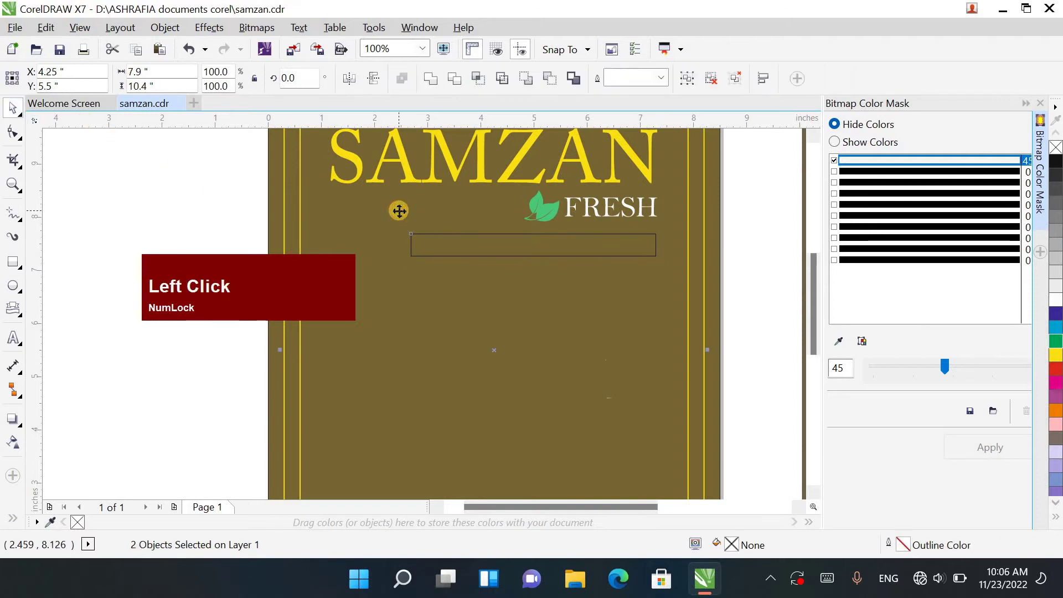
key(c)
click(498, 256)
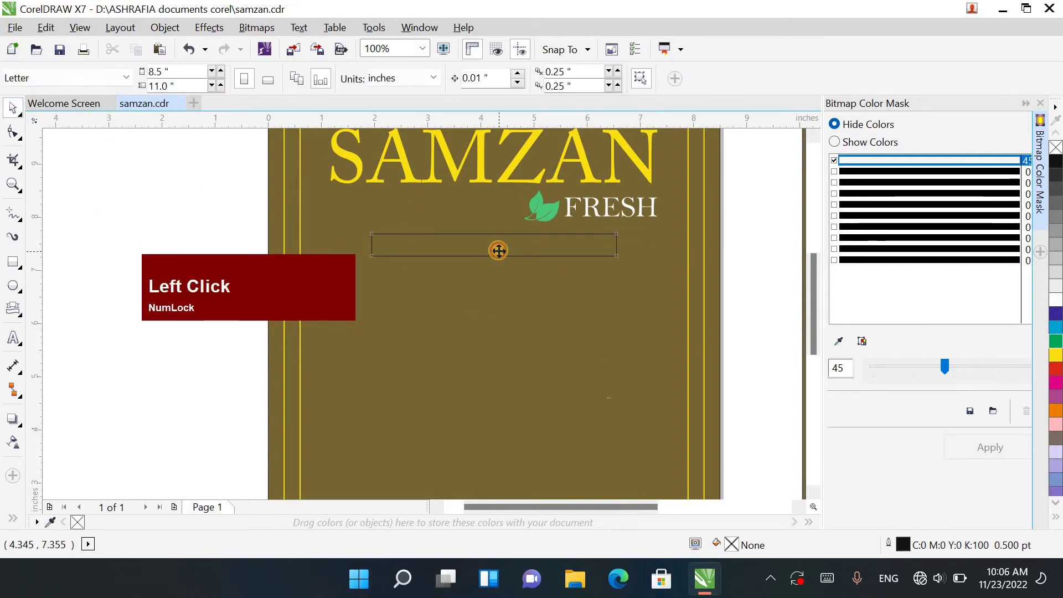
Step: Fill the tagline rectangle with light green C 73, M 0, Y 69, K 0 and remove its outline
click(498, 251)
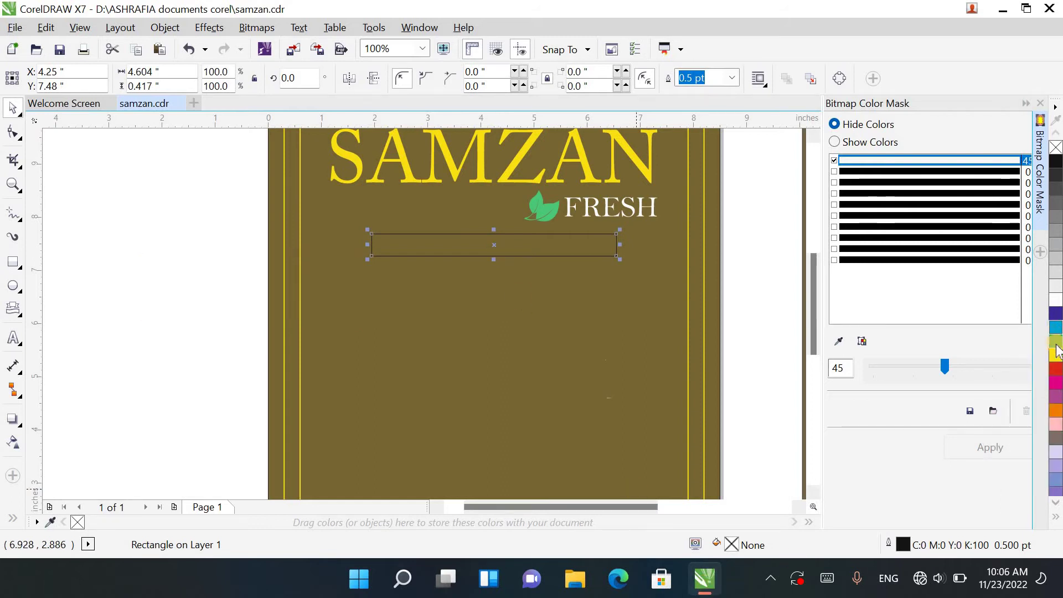
click(1056, 518)
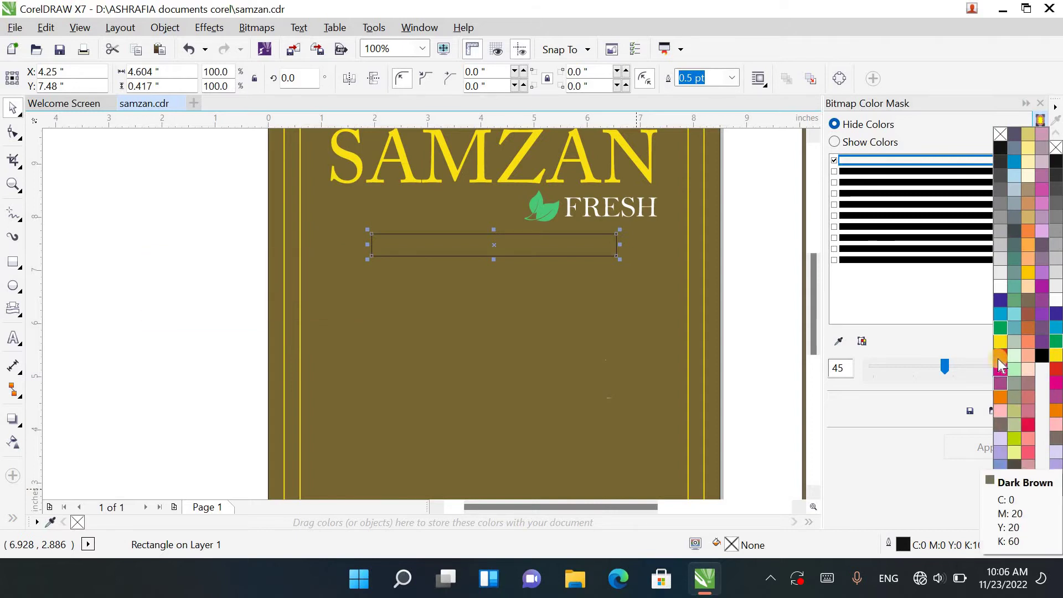
right_click(1000, 330)
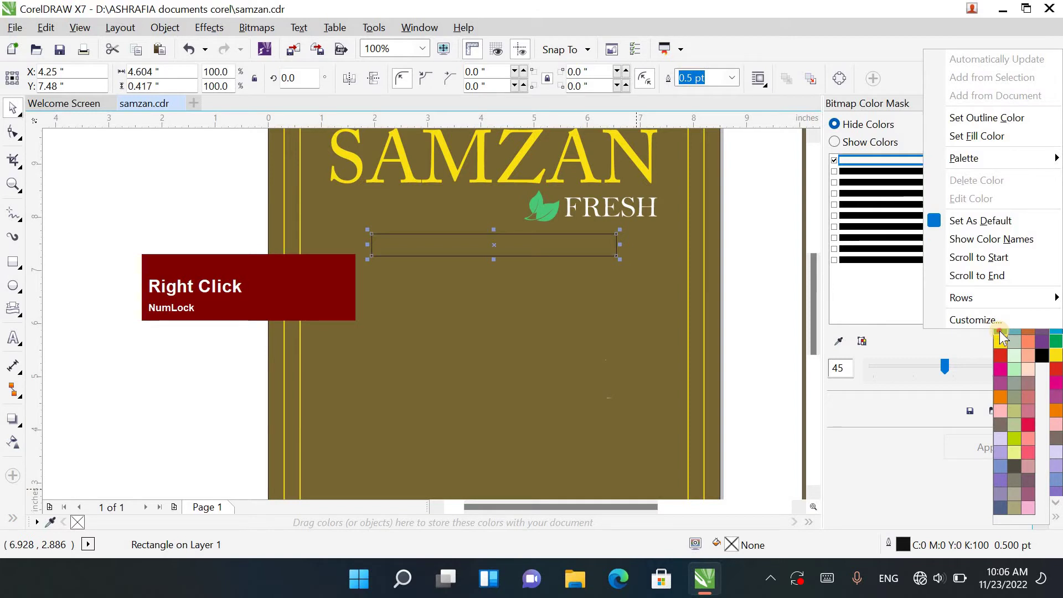
click(1001, 334)
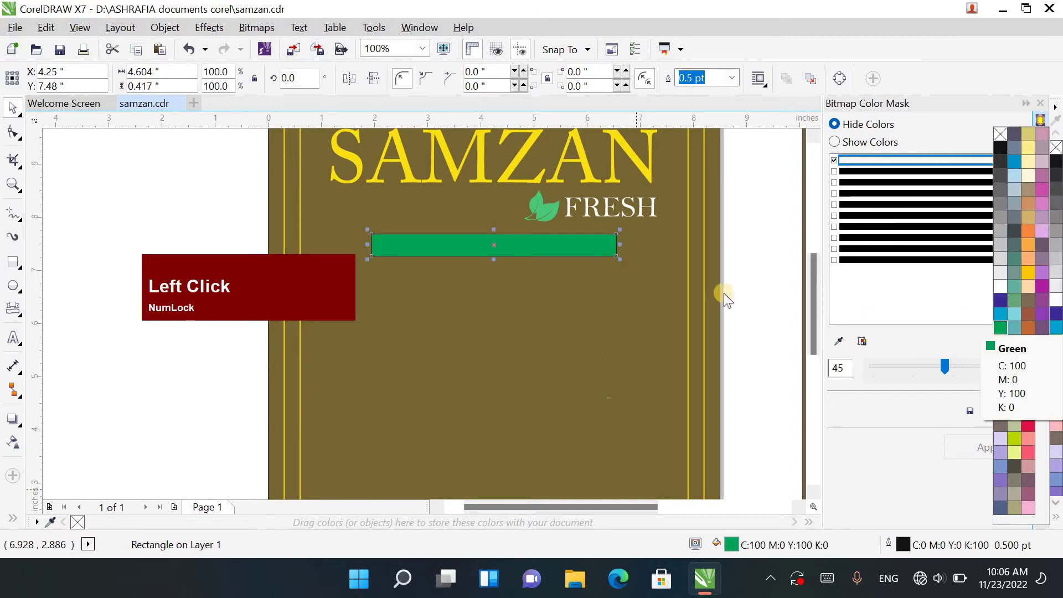
right_click(1000, 133)
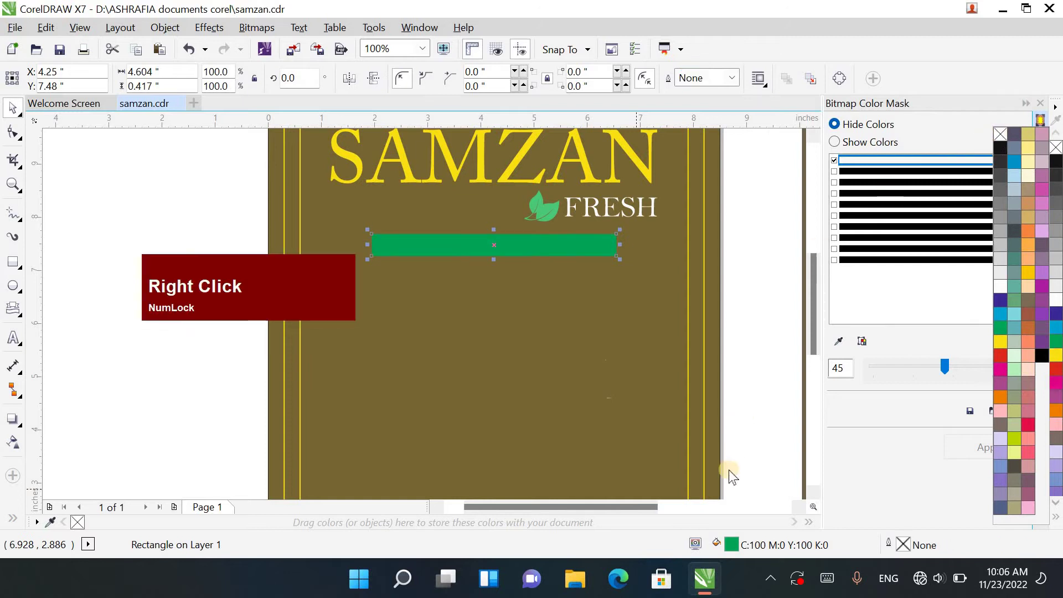
click(741, 549)
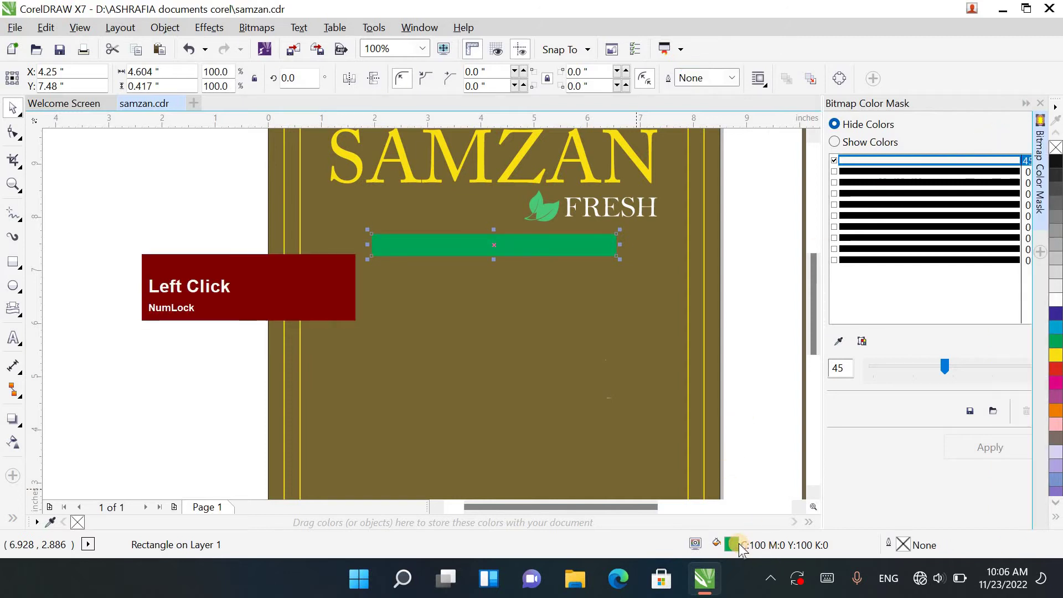
double_click(741, 549)
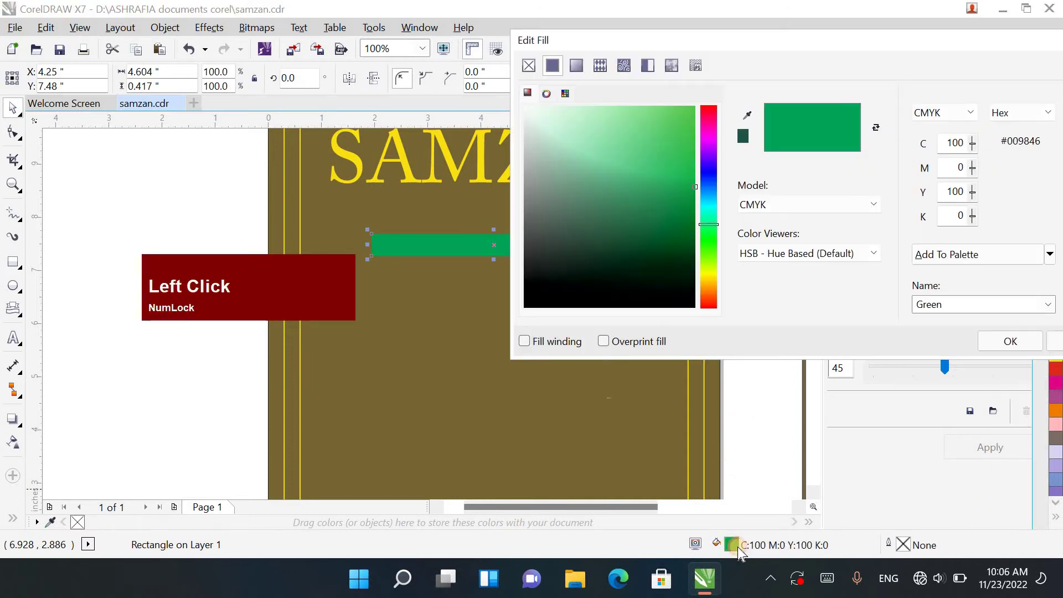
drag(636, 169, 634, 172)
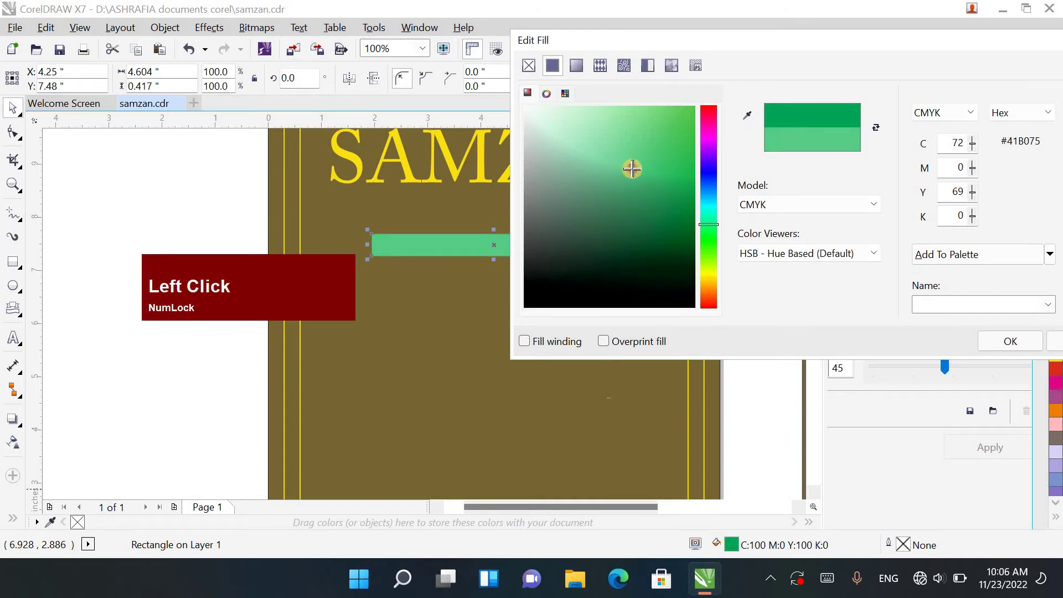
click(1010, 341)
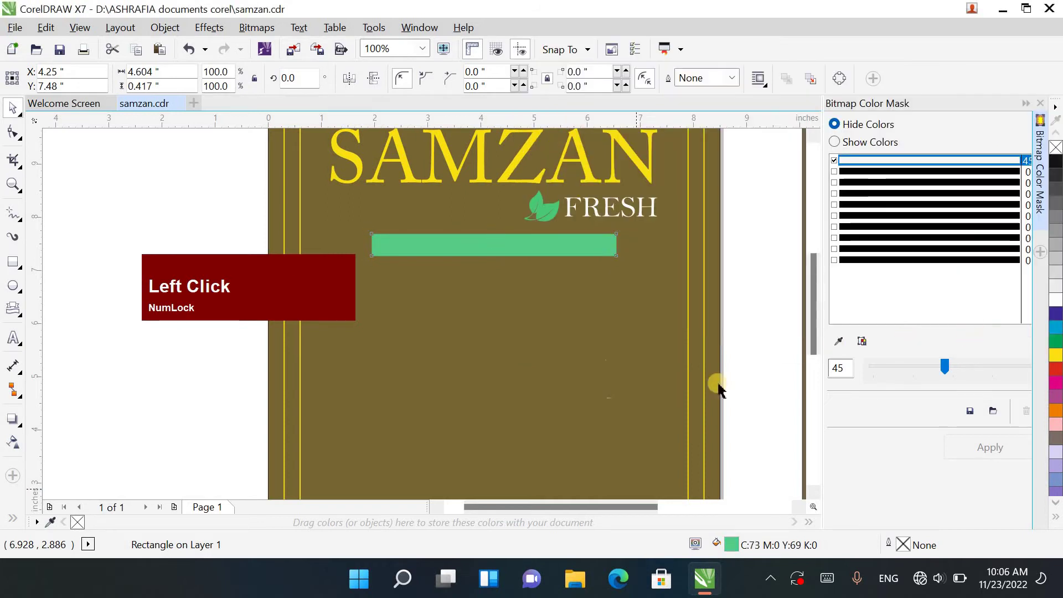
Step: Collapse the Bitmap Color Mask docker and copy the sample's "A Unit of Samzan Pvt Ltd" text to just below the new flyer's green bar
scroll(643, 418, down, 2)
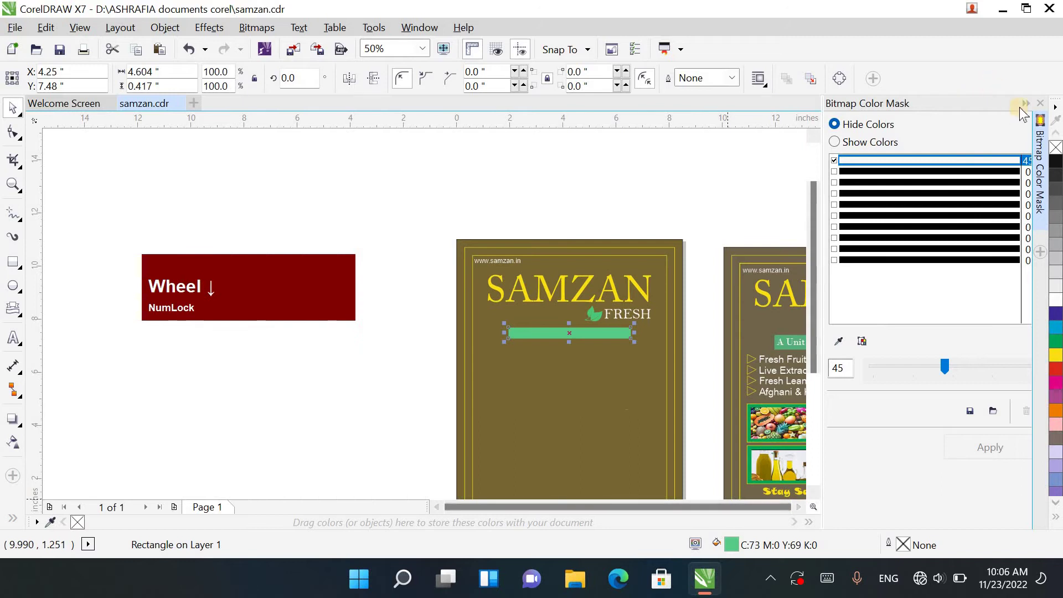
click(1024, 104)
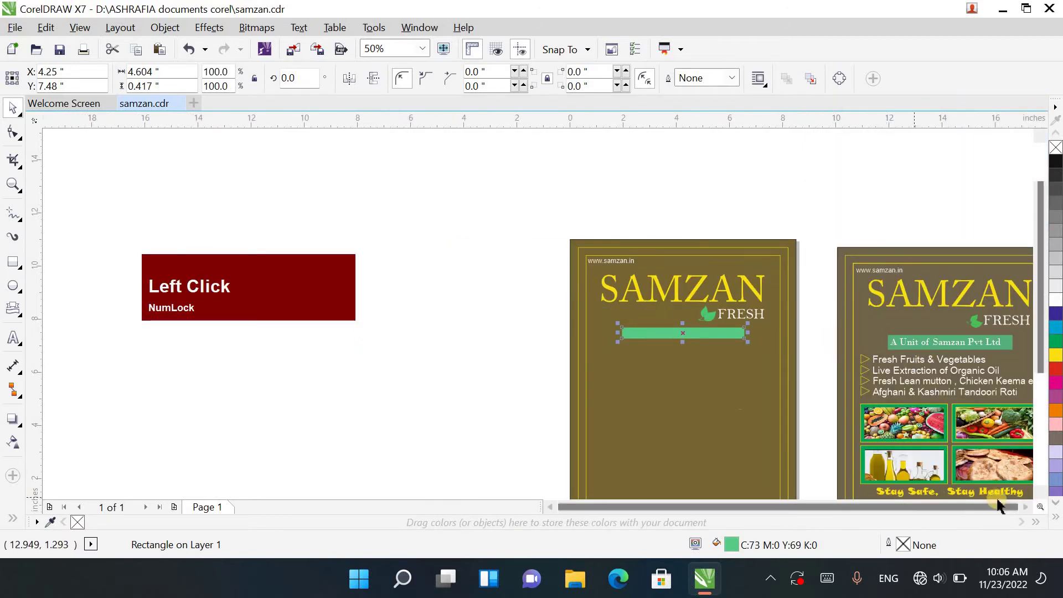
click(1025, 507)
scroll(697, 383, up, 1)
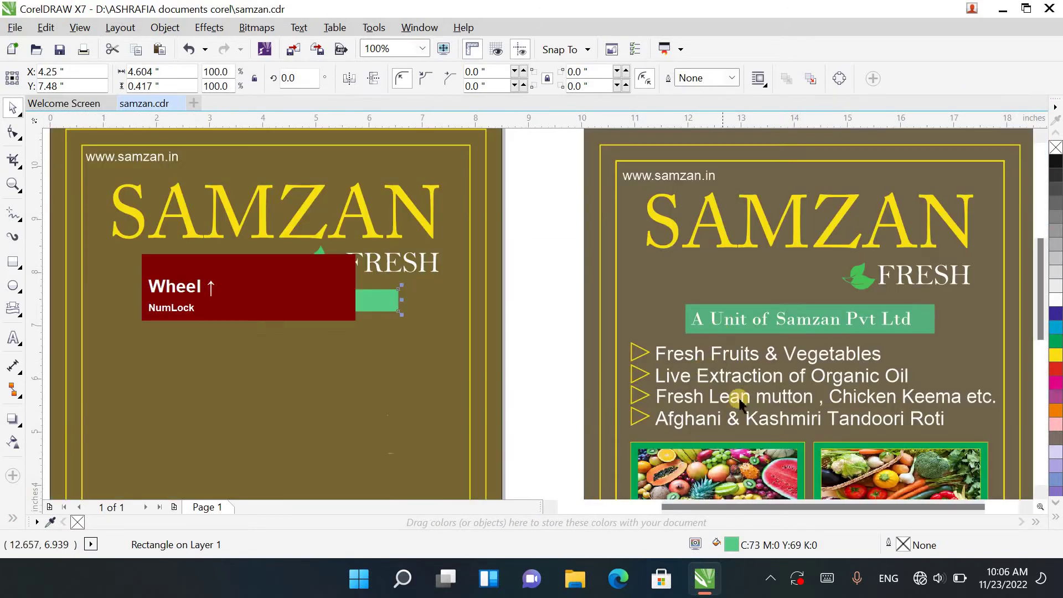
drag(703, 509, 482, 305)
right_click(481, 304)
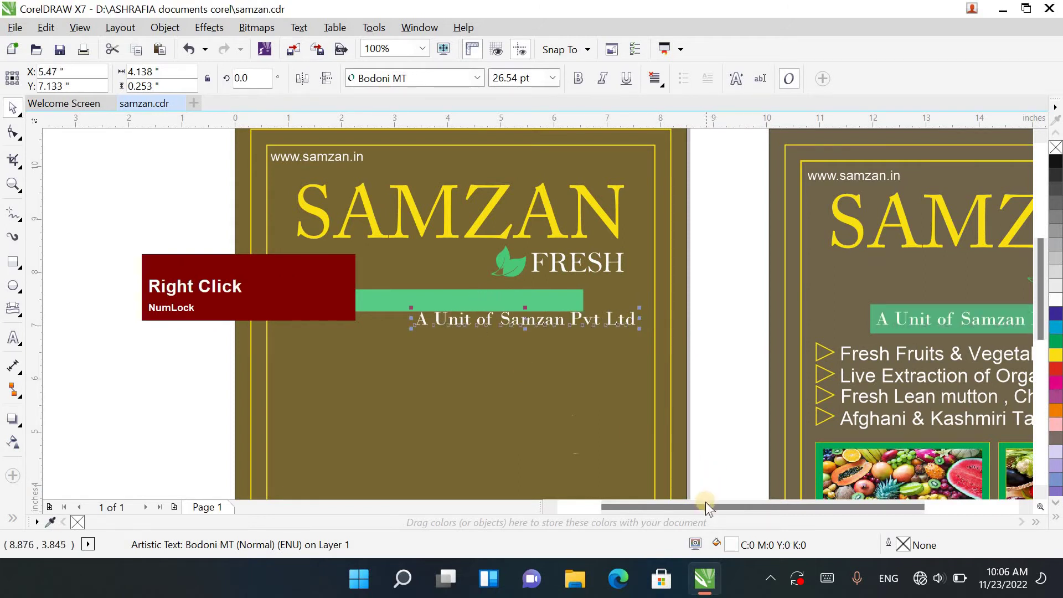
Step: Centre the "A Unit of Samzan Pvt Ltd" text horizontally and vertically on the green bar
drag(705, 502, 604, 313)
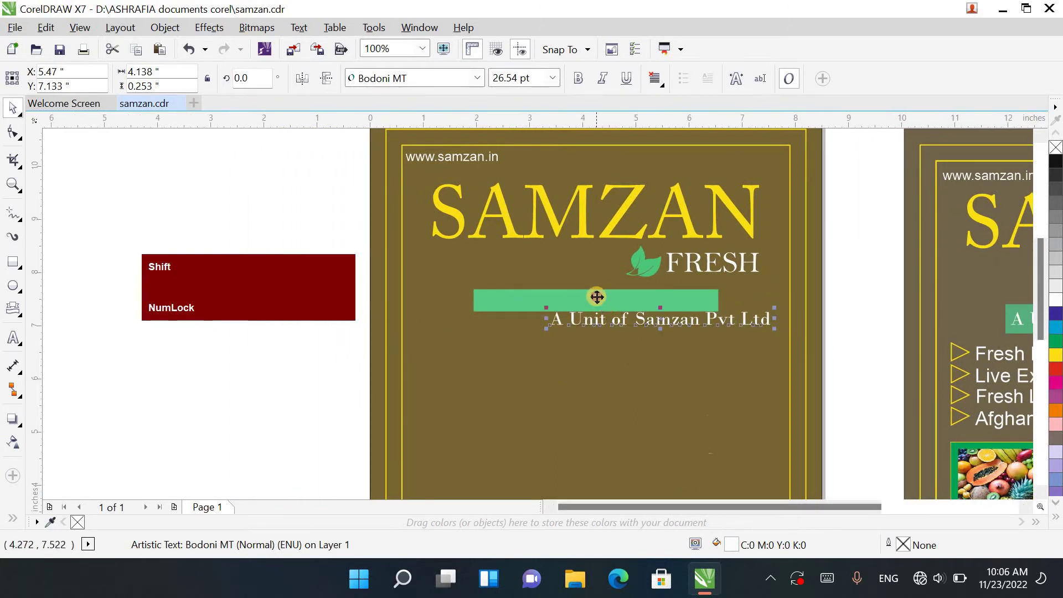
shift+click(597, 297)
key(c)
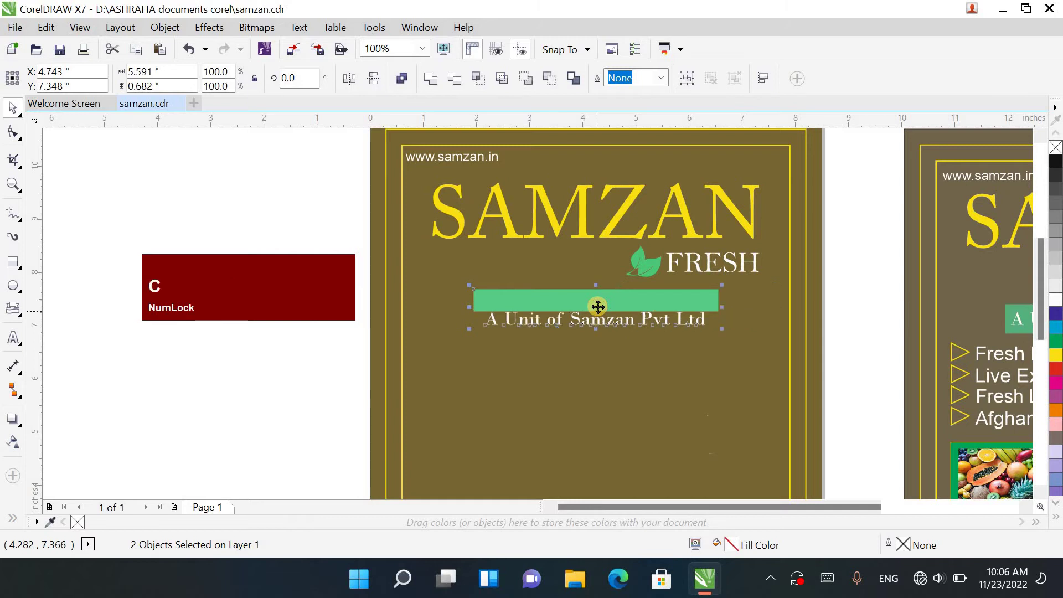
key(e)
click(270, 371)
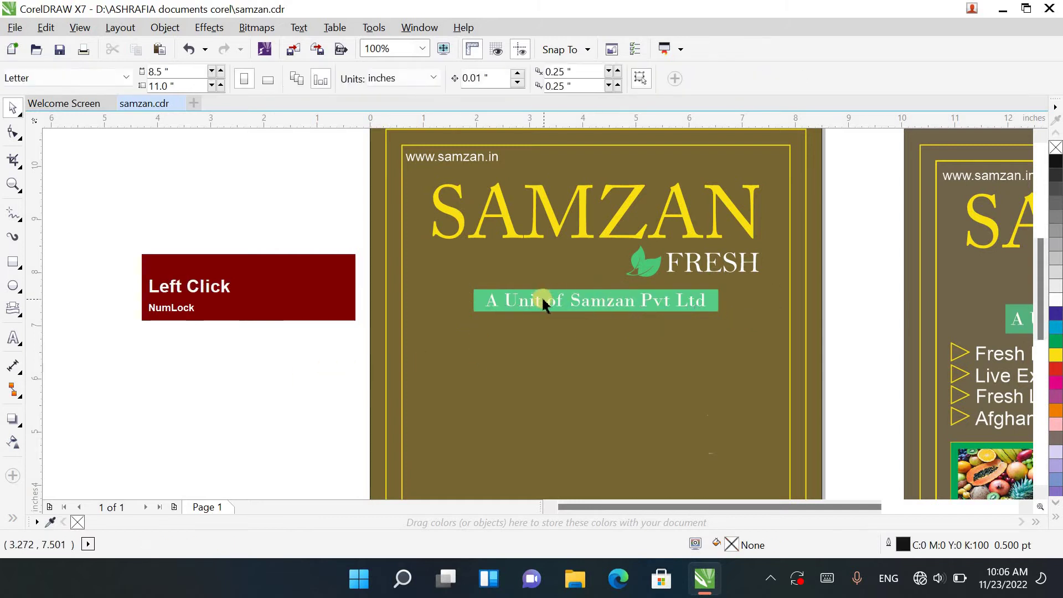
scroll(542, 296, down, 1)
scroll(750, 328, up, 1)
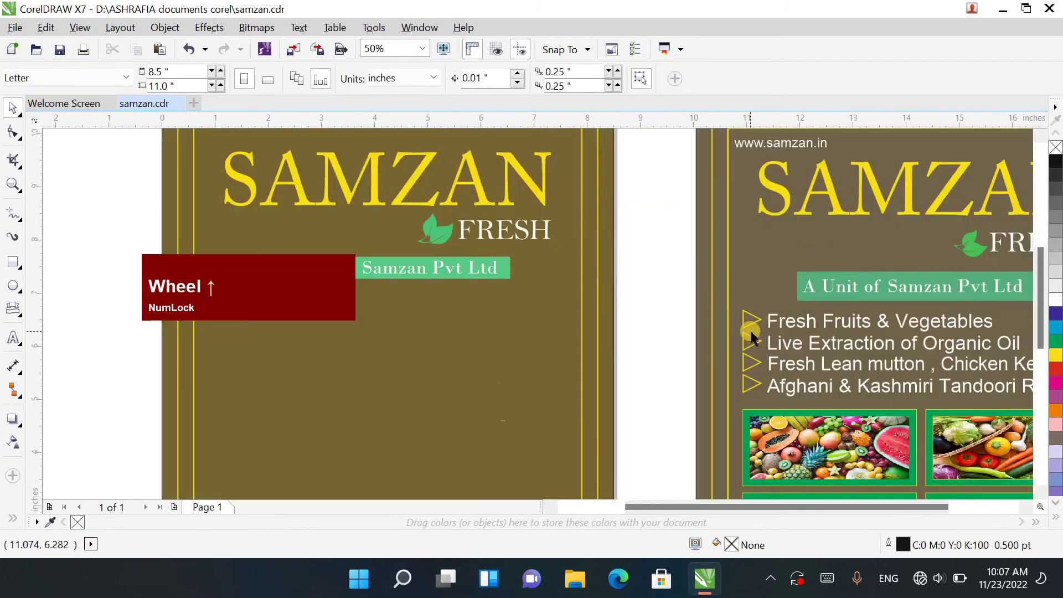
Step: Draw a rectangle about 0.89 in wide and 0.96 in high on the empty area beside the new flyer
click(750, 327)
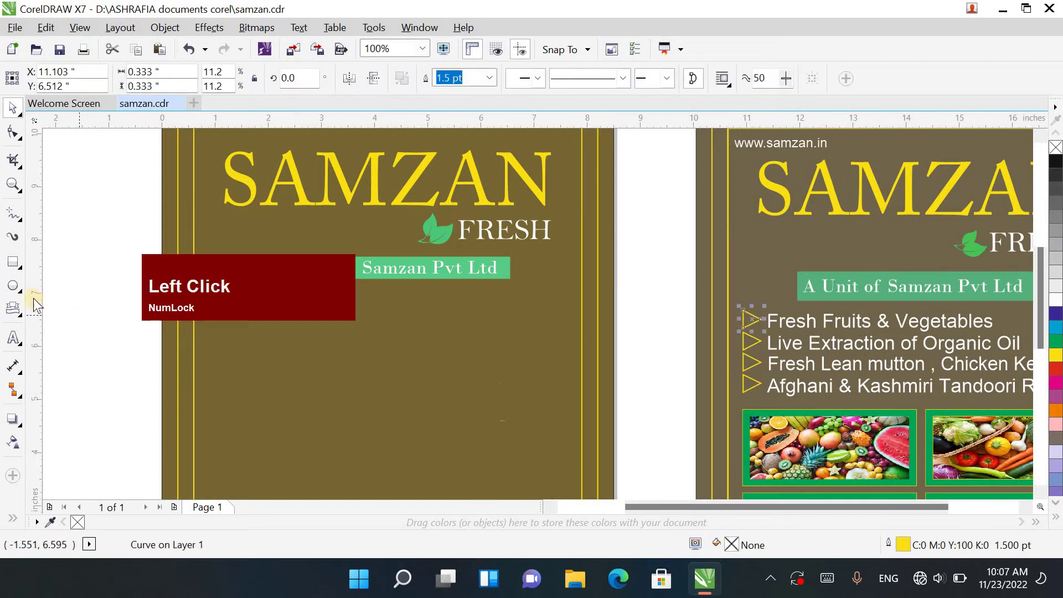
click(14, 262)
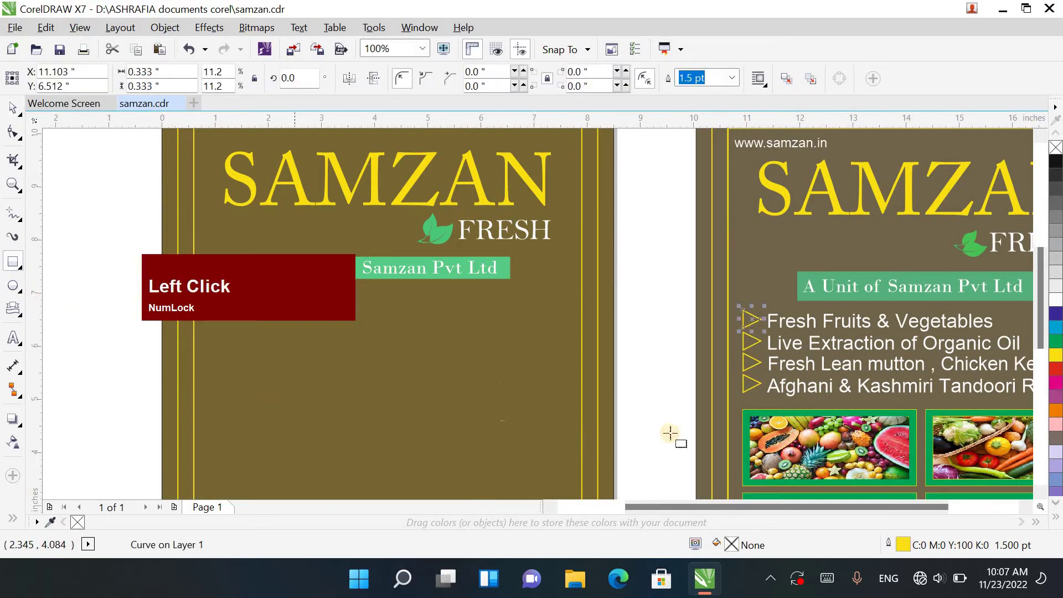
drag(654, 508, 551, 504)
drag(548, 302, 596, 353)
Step: Convert the rectangle to curves and reshape it into a downward triangle by adding a bottom-middle node and deleting both bottom corner nodes
key(ctrl)
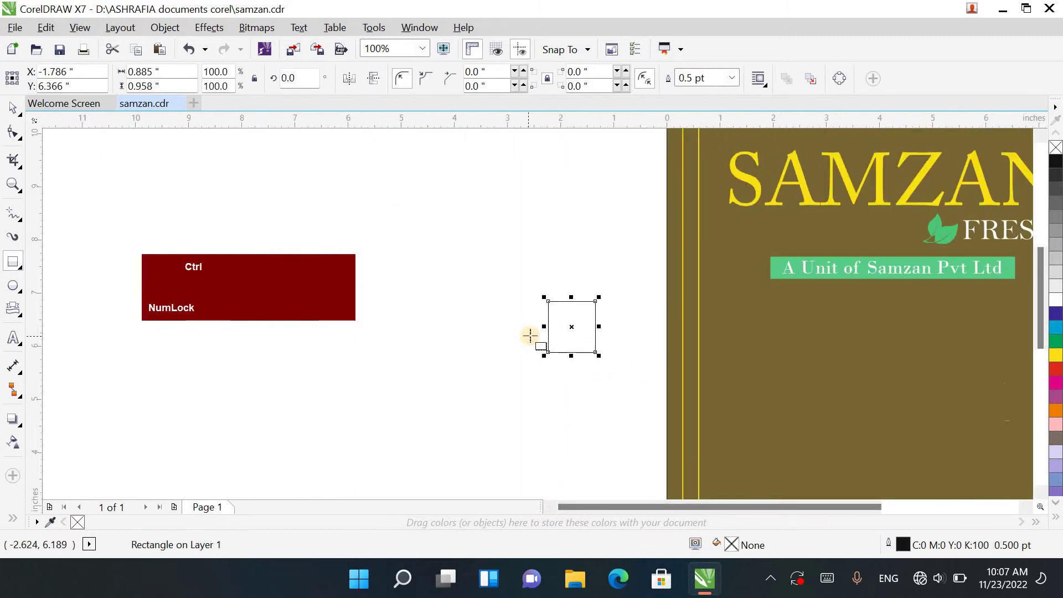
click(13, 132)
scroll(581, 377, up, 1)
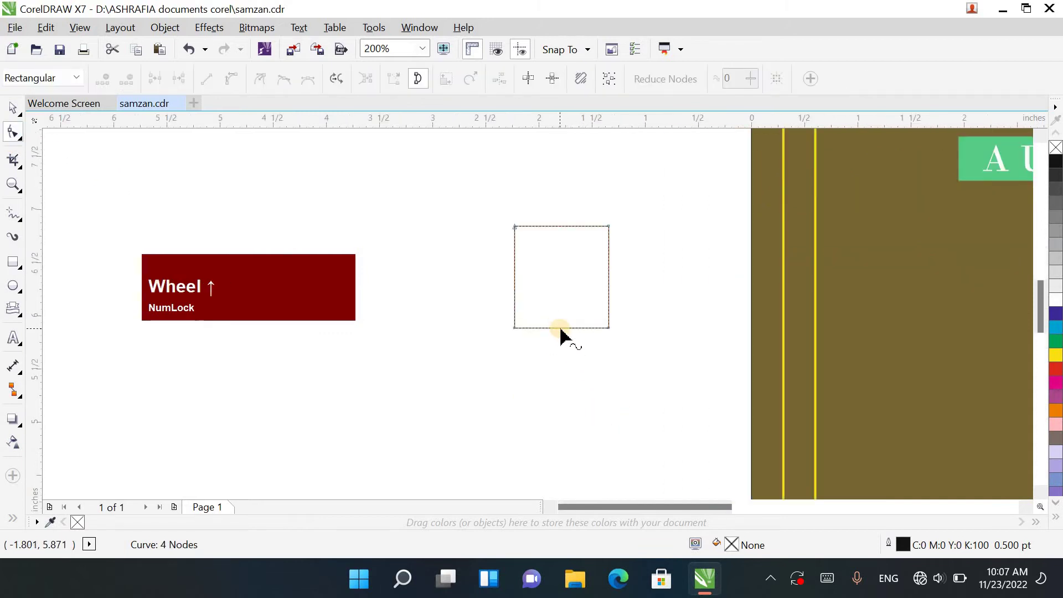
double_click(559, 327)
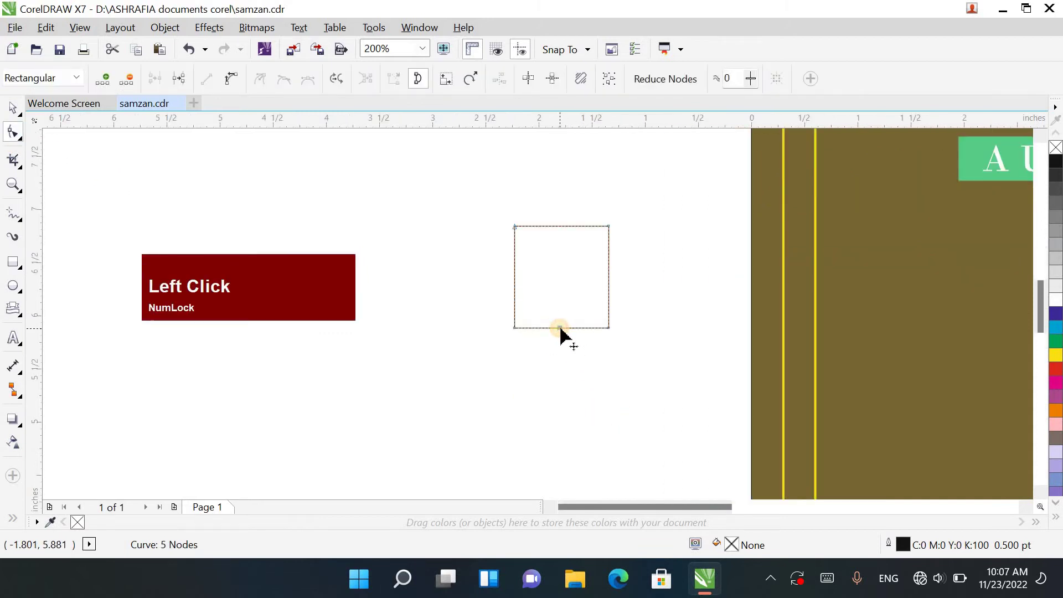
click(515, 327)
key(Delete)
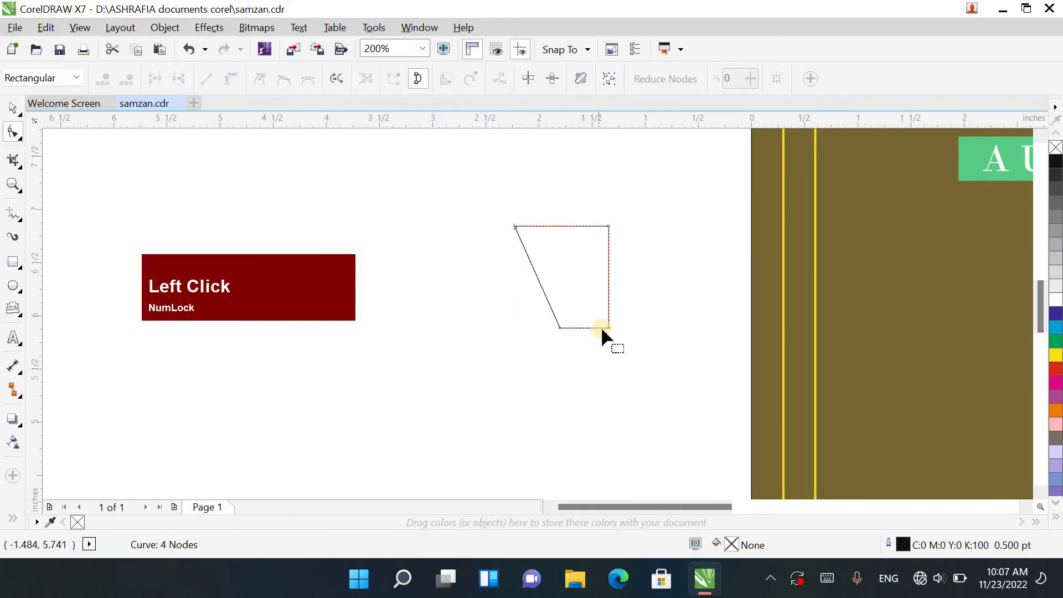
double_click(608, 328)
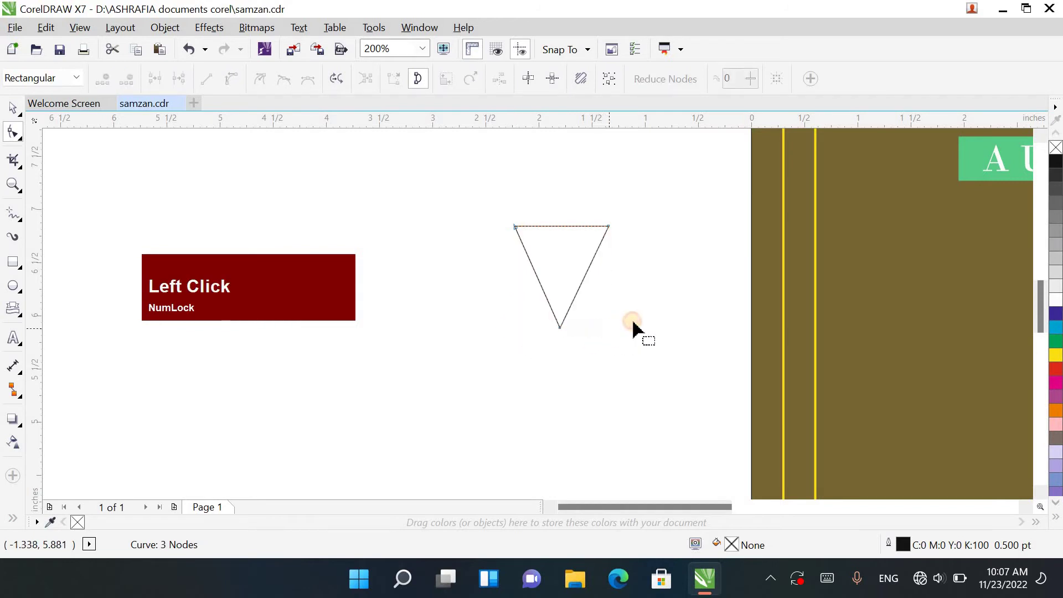
Step: Rotate the triangle by 90 degrees so it points toward the flyer
click(11, 110)
click(448, 78)
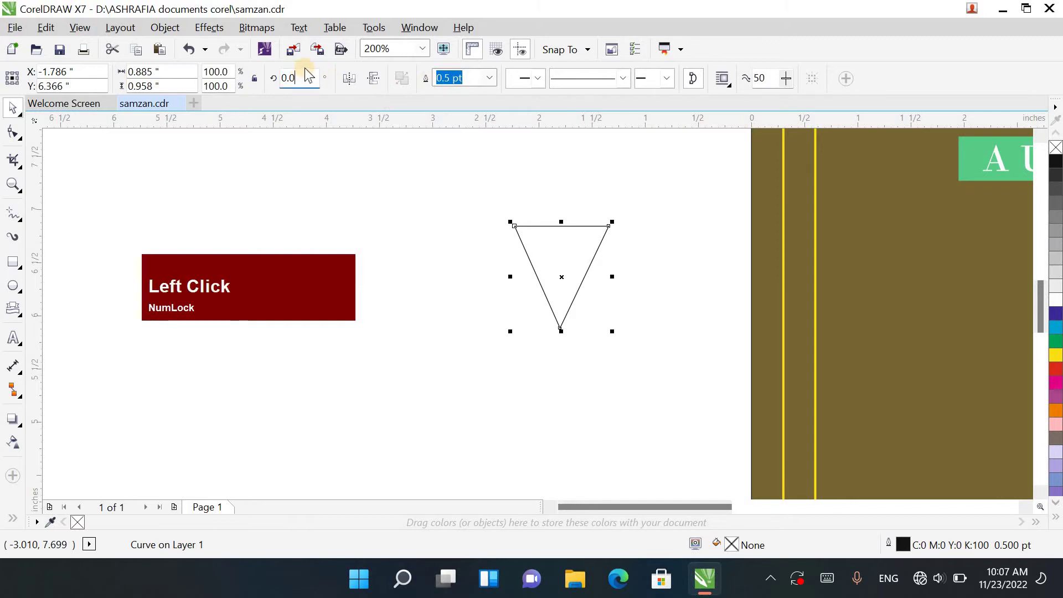
key(BackSpace)
text(90)
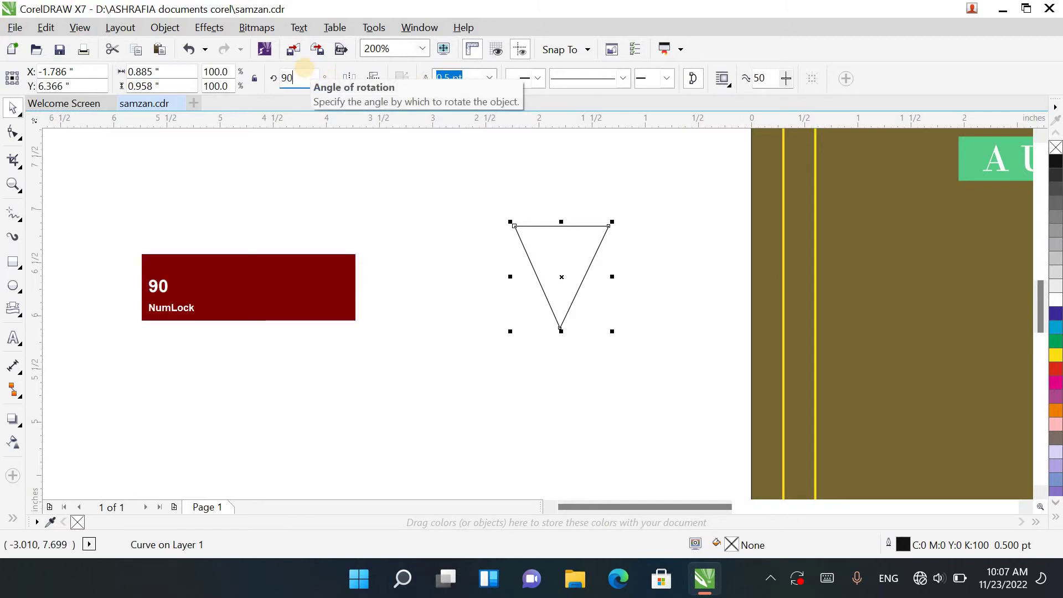
key(Return)
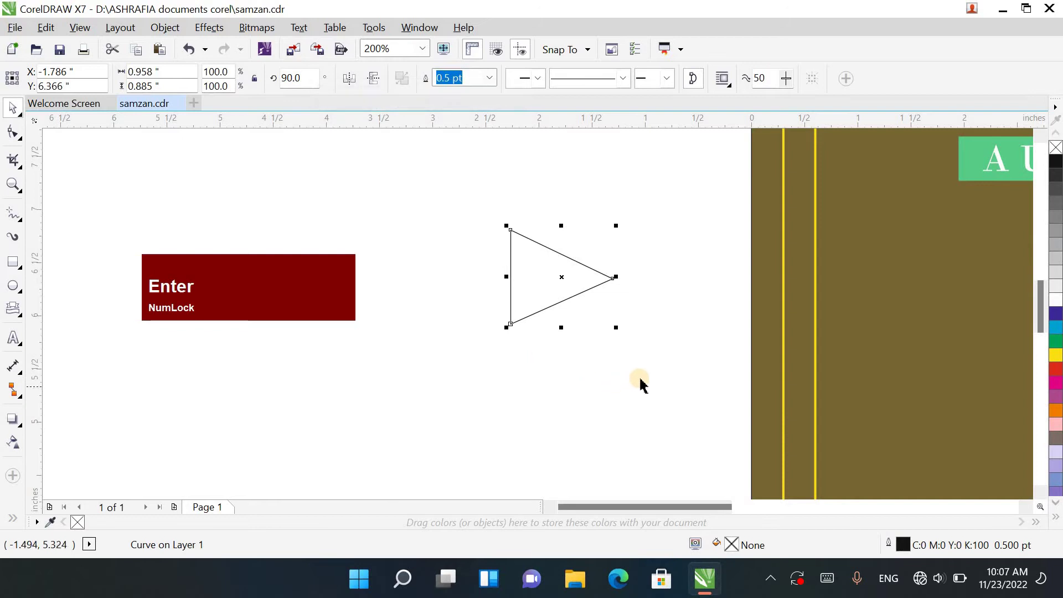
Step: Shrink the triangle to about 0.49 by 0.45 in and give it a 1.5 pt yellow outline
drag(617, 331, 591, 311)
click(488, 81)
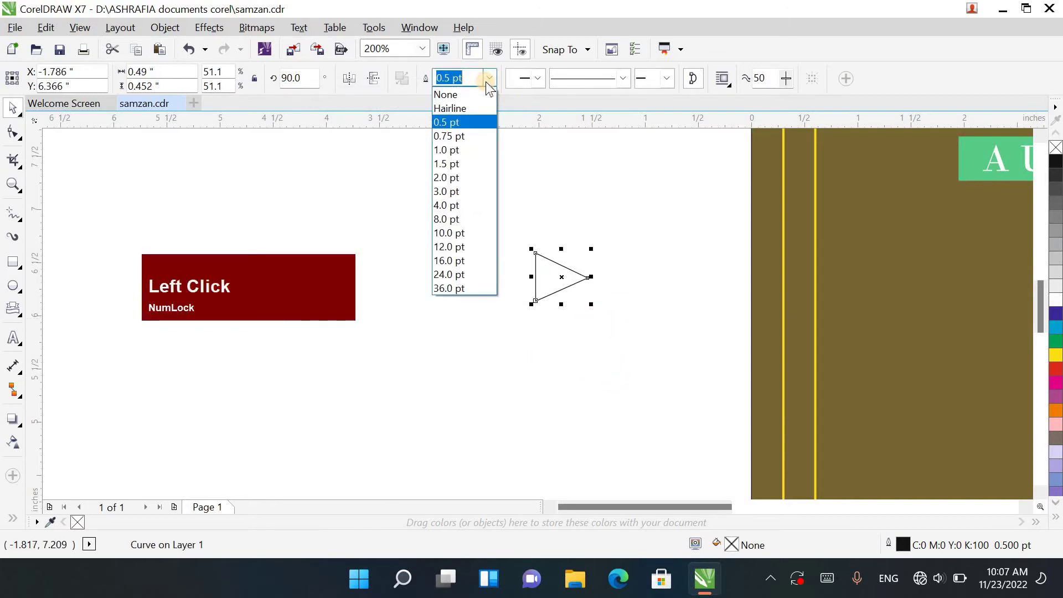
click(477, 164)
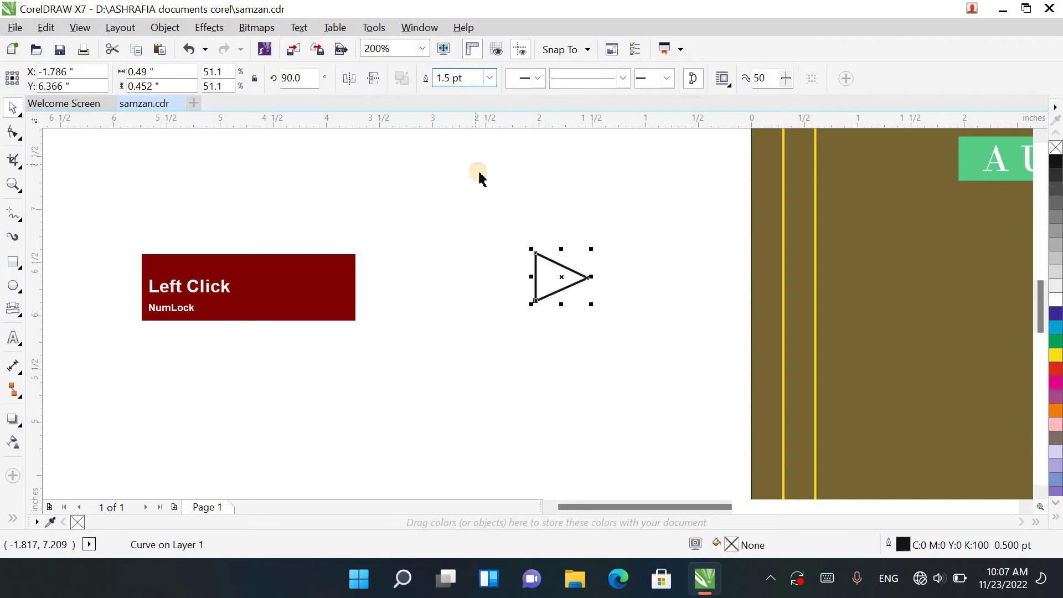
right_click(1055, 357)
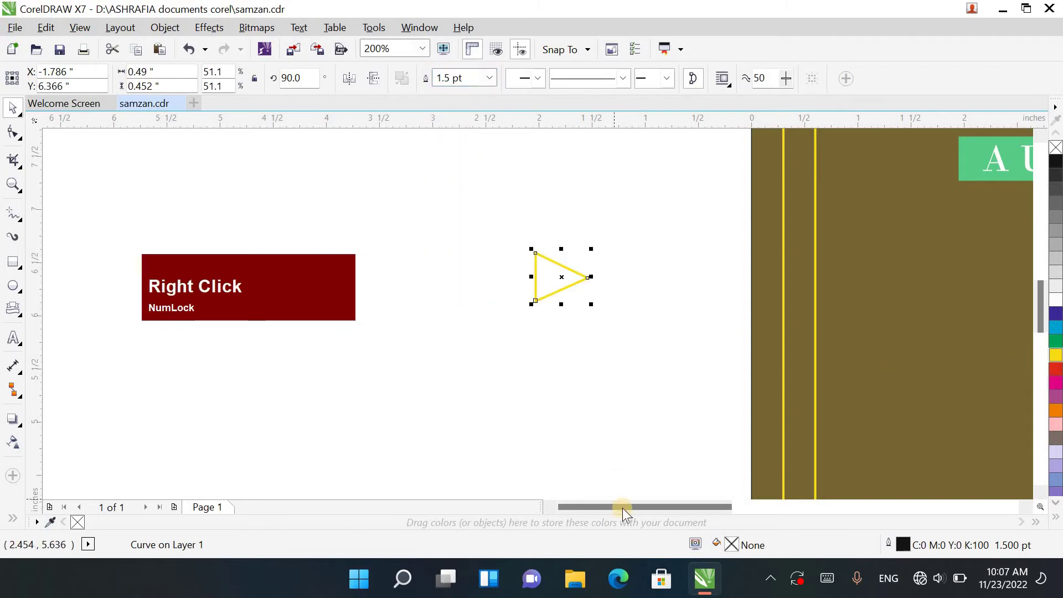
Step: Move the yellow triangle onto the new flyer, below the green bar and beside the inner border's left edge
drag(622, 507, 599, 501)
drag(670, 236, 692, 236)
scroll(660, 299, down, 1)
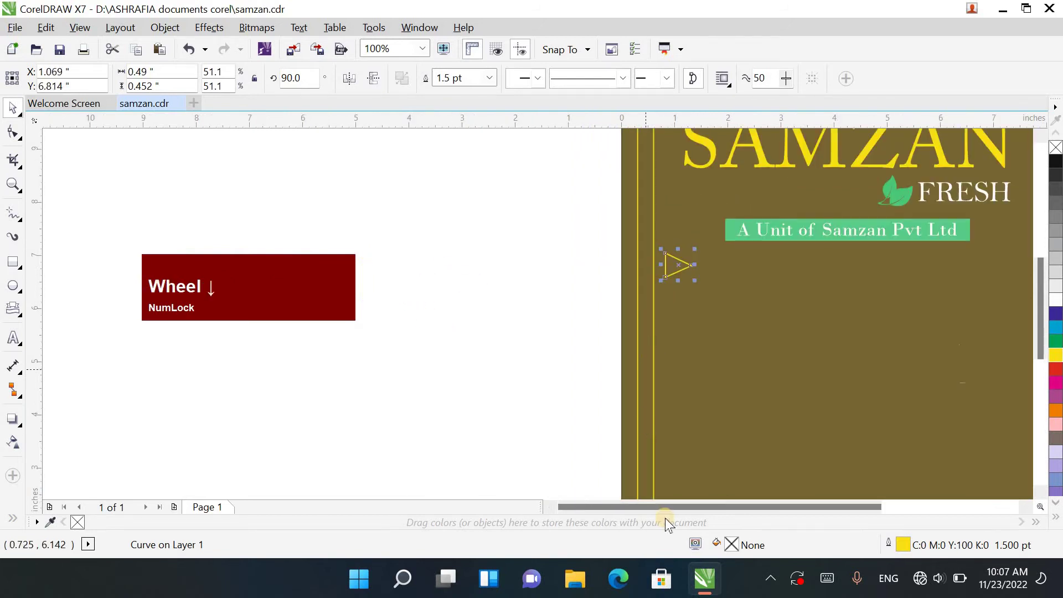
drag(701, 507, 722, 509)
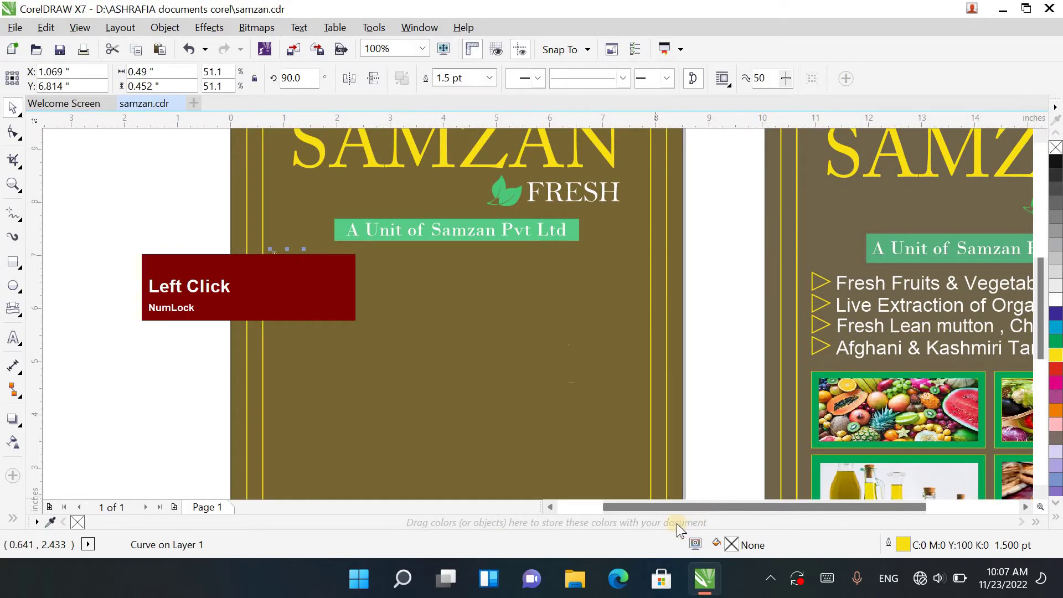
click(860, 350)
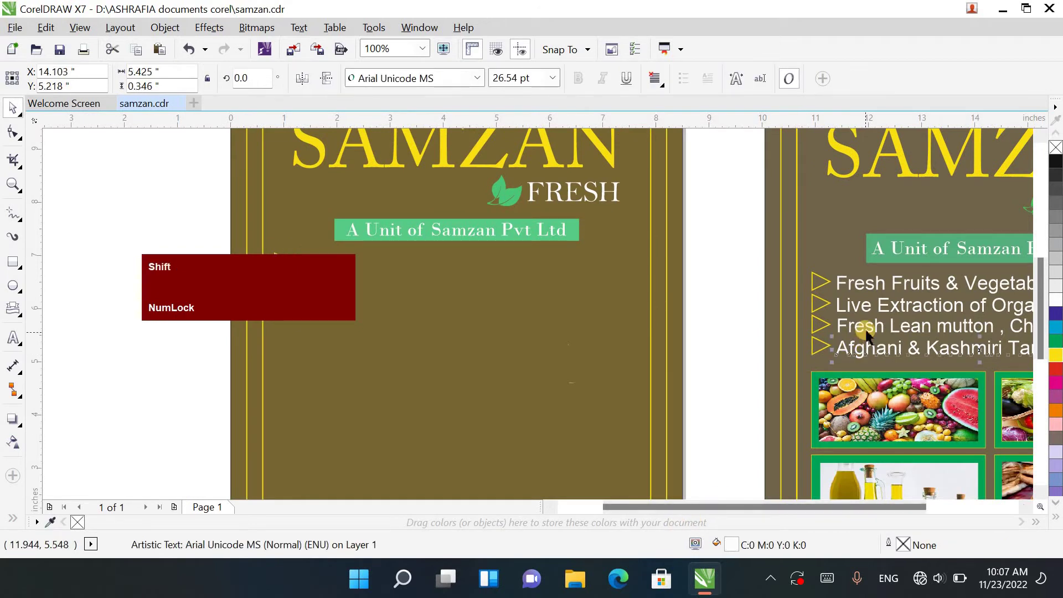
shift+click(867, 331)
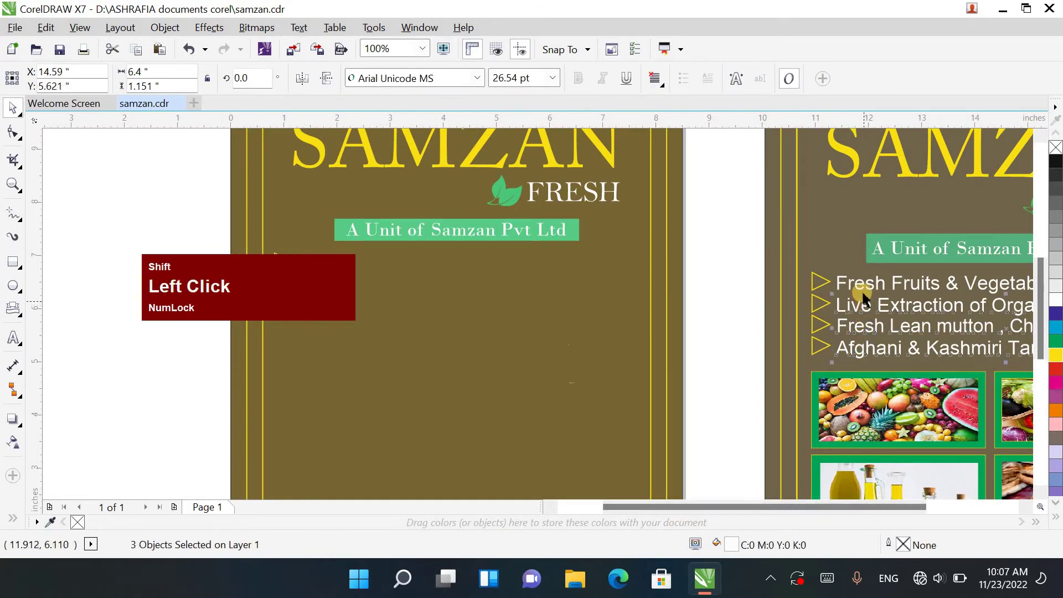
scroll(861, 285, down, 1)
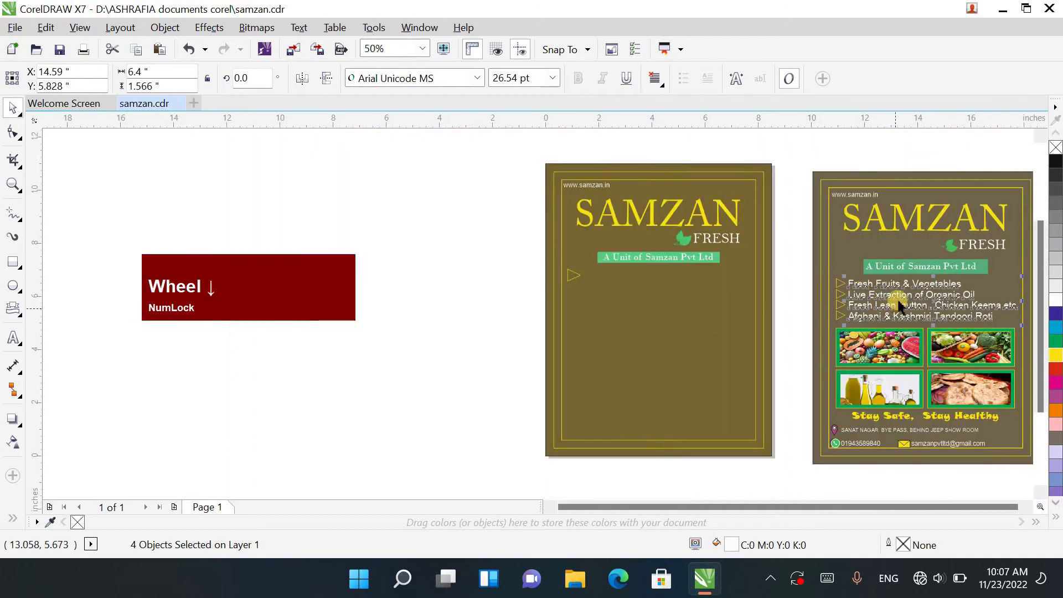
click(899, 307)
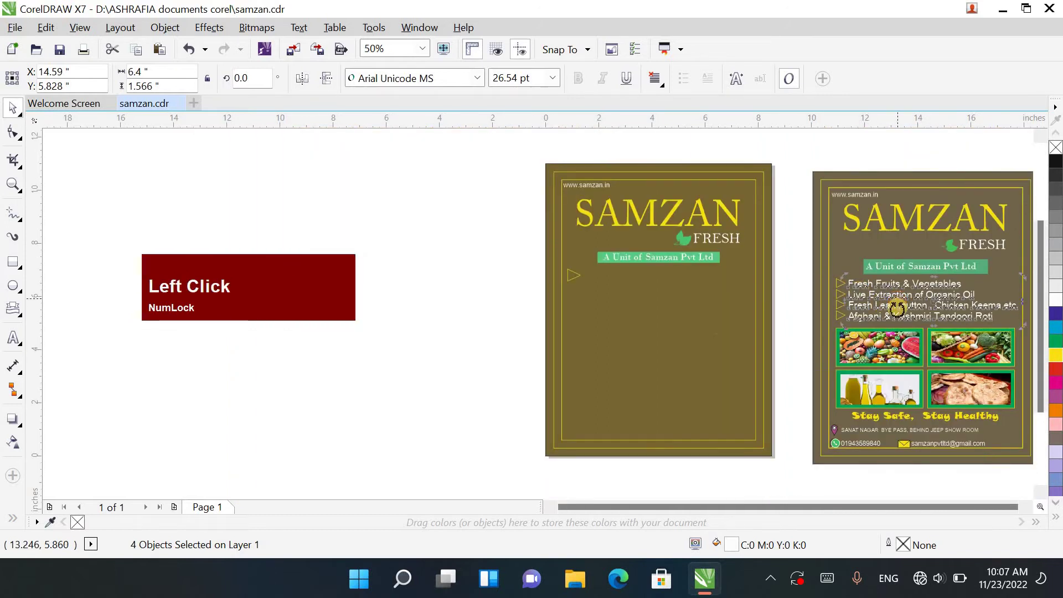
click(900, 313)
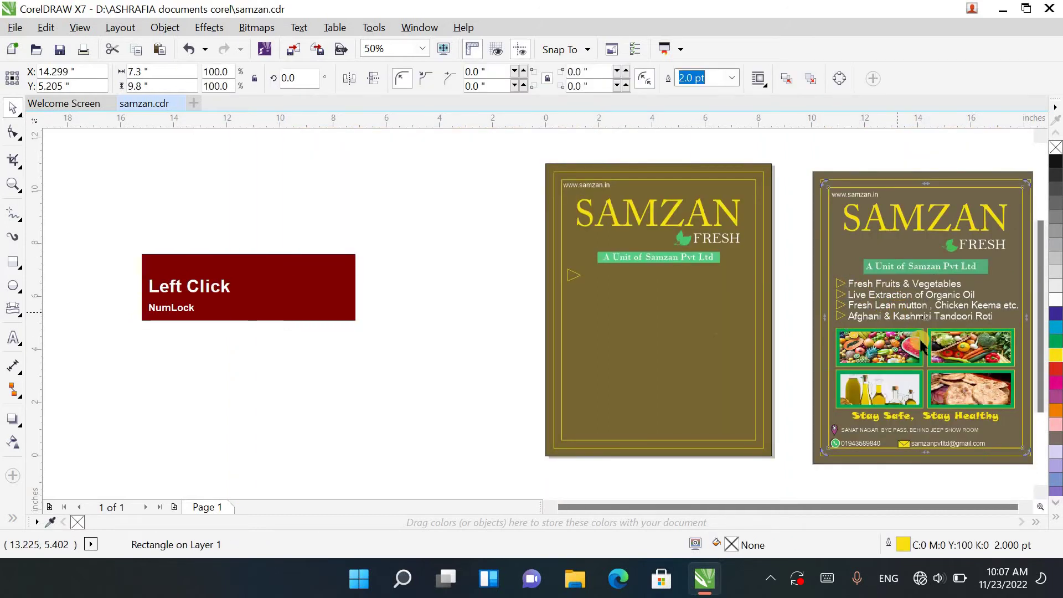
Step: Copy the sample's four product text lines, "Fresh Fruits & Vegetables" to "Afghani & Kashmiri Tandoori Roti", to below the new flyer's green bar
scroll(921, 343, up, 1)
click(695, 277)
click(824, 302)
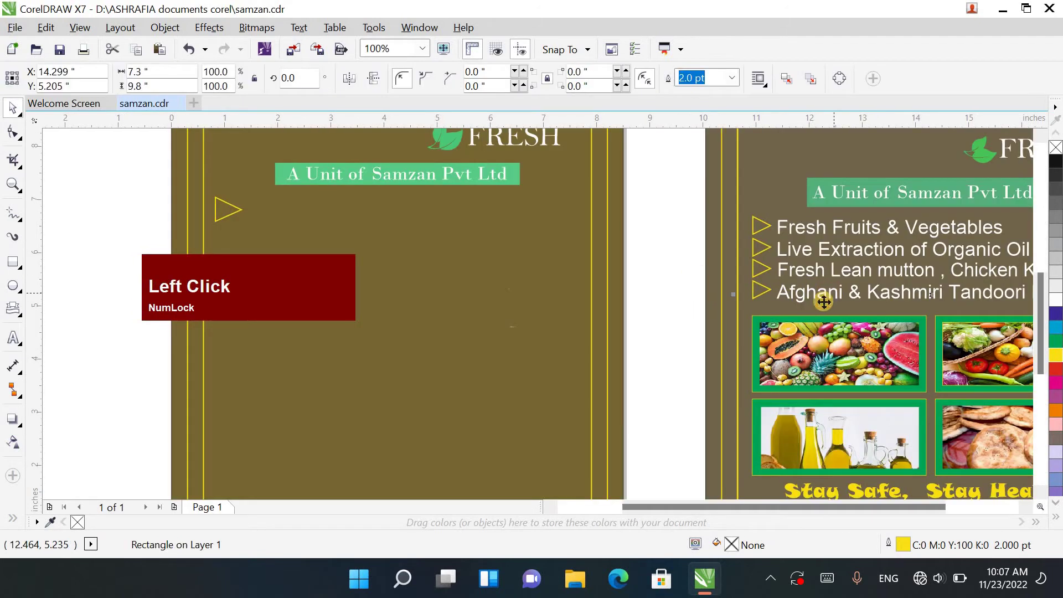
click(811, 299)
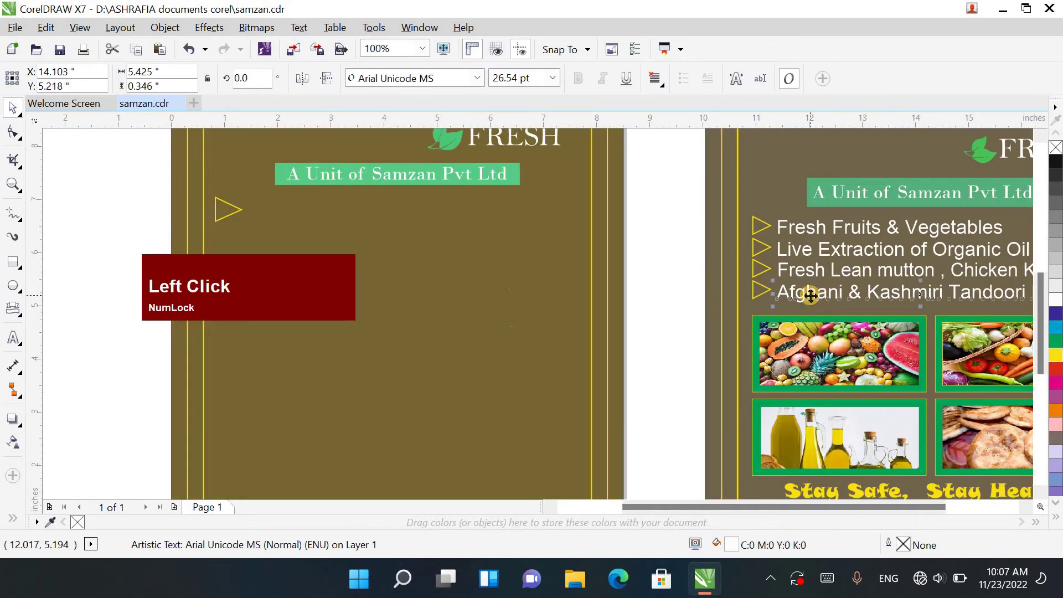
shift+click(812, 272)
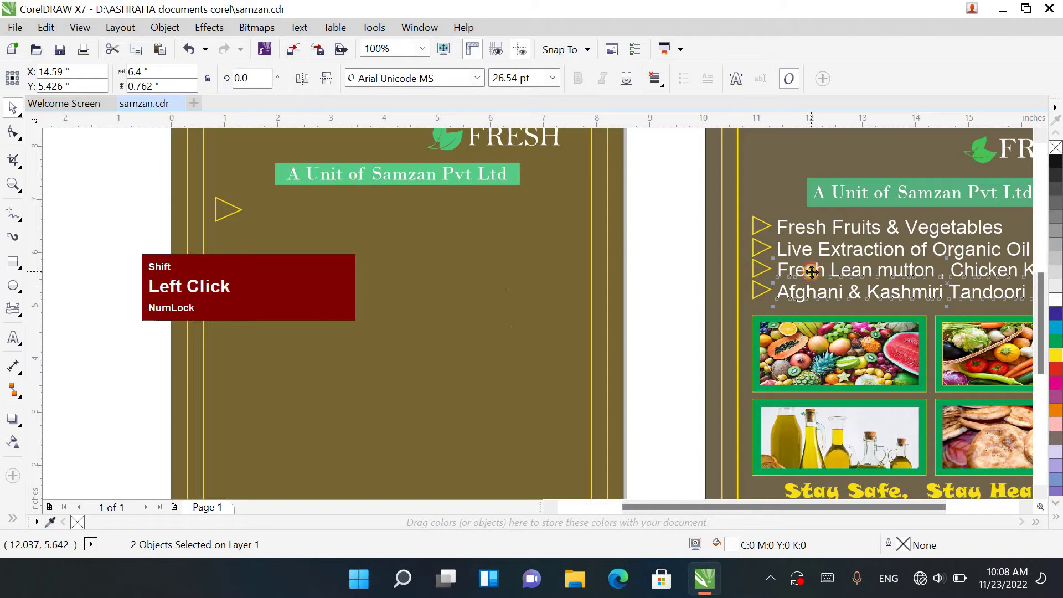
shift+click(792, 250)
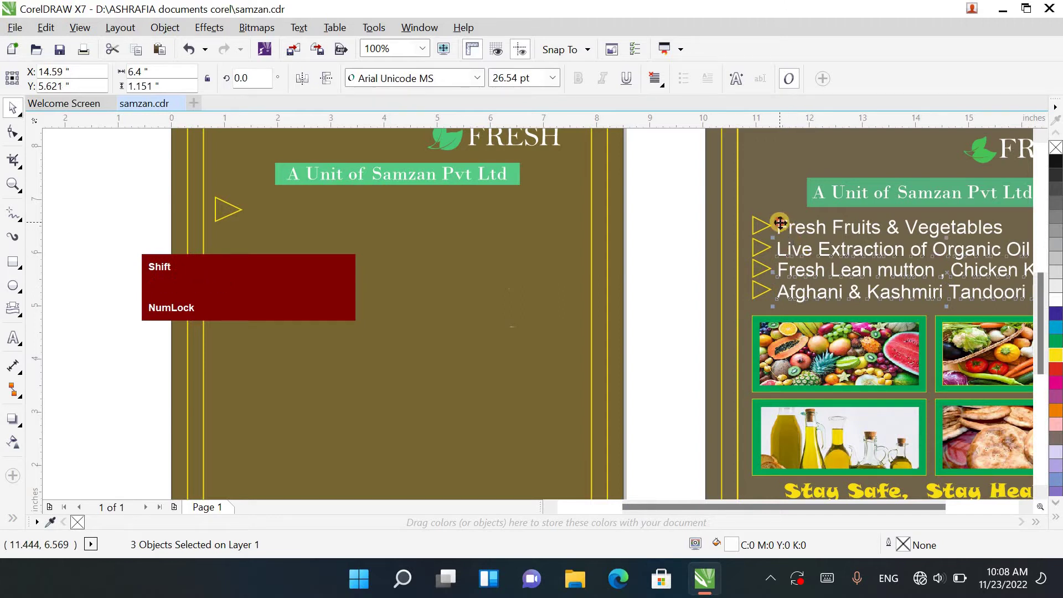
shift+click(781, 222)
drag(857, 254, 323, 230)
right_click(323, 230)
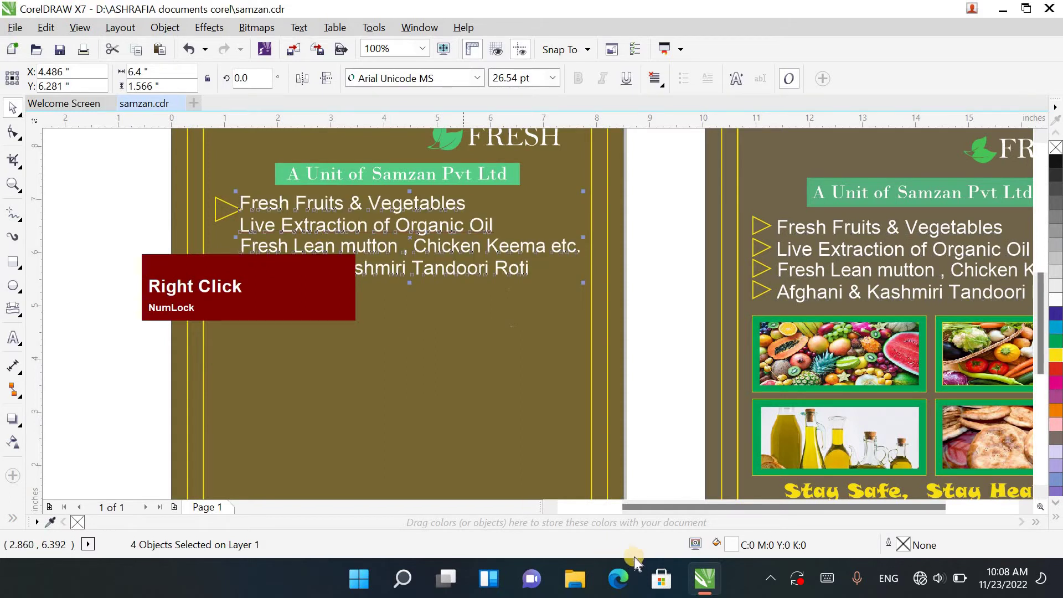
Step: Shrink the yellow triangle to about 0.35 by 0.33 in and nudge it up level with the "Fresh Fruits & Vegetables" line
click(551, 506)
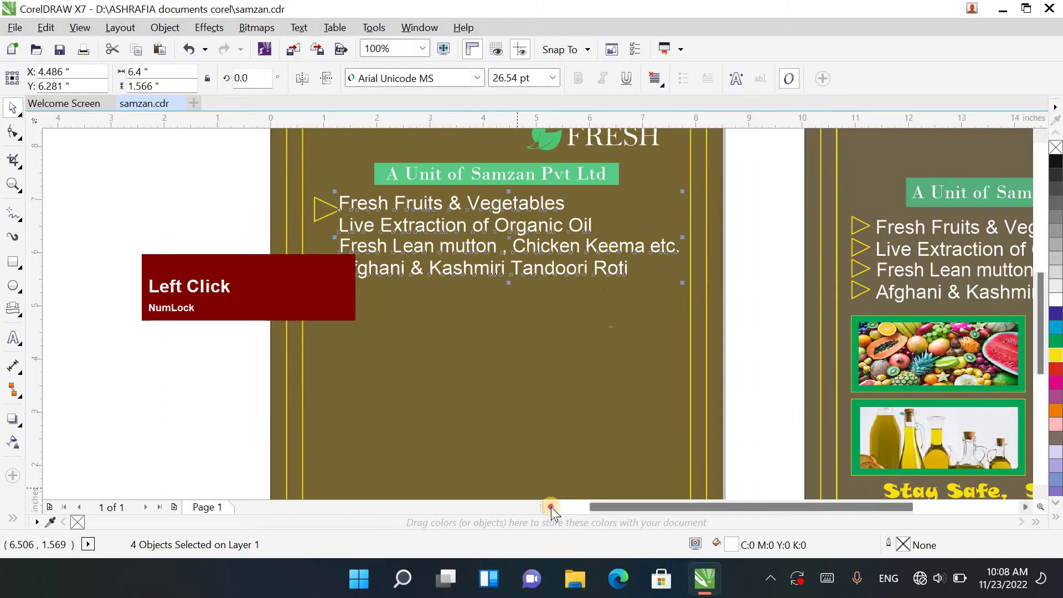
click(415, 197)
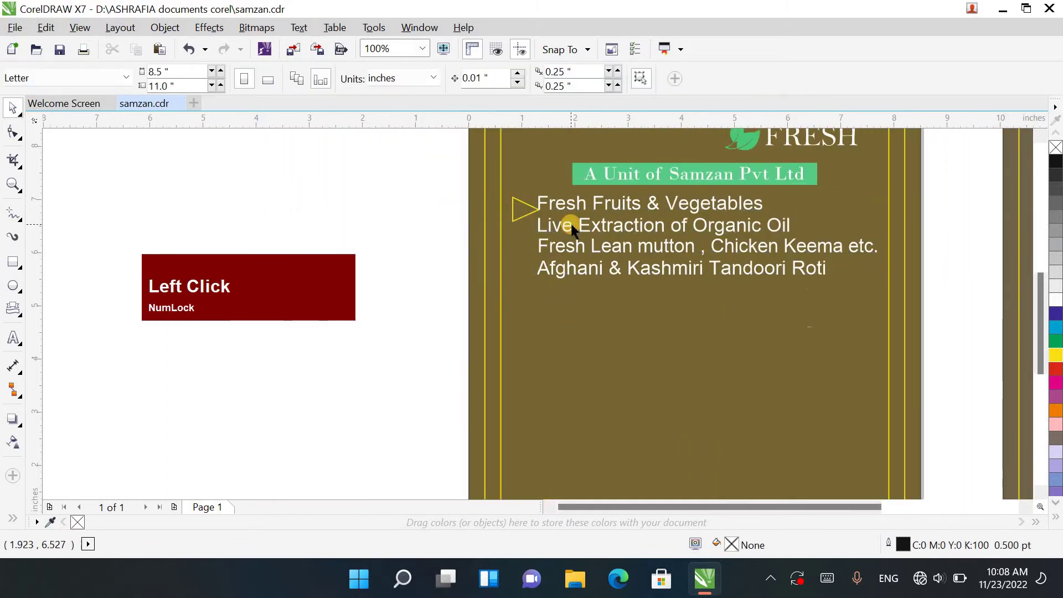
scroll(569, 228, up, 1)
click(487, 186)
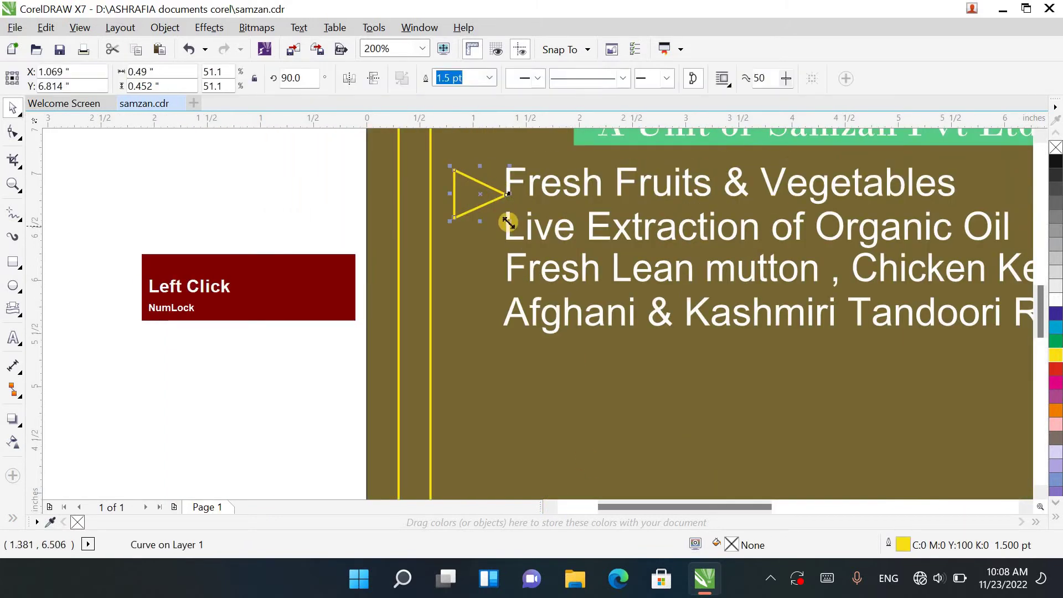
drag(508, 221, 493, 207)
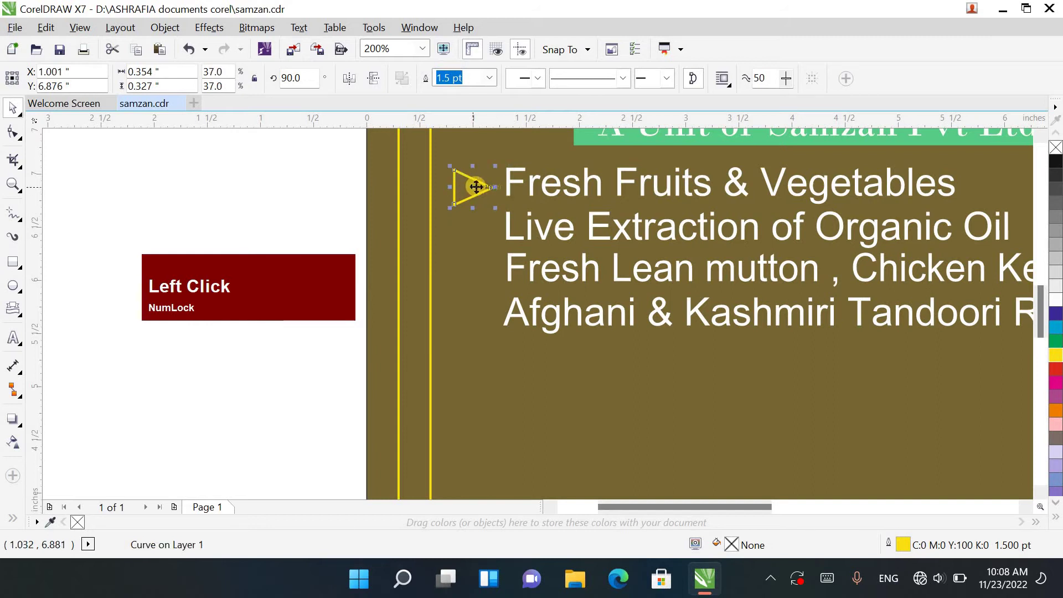
key(Up)
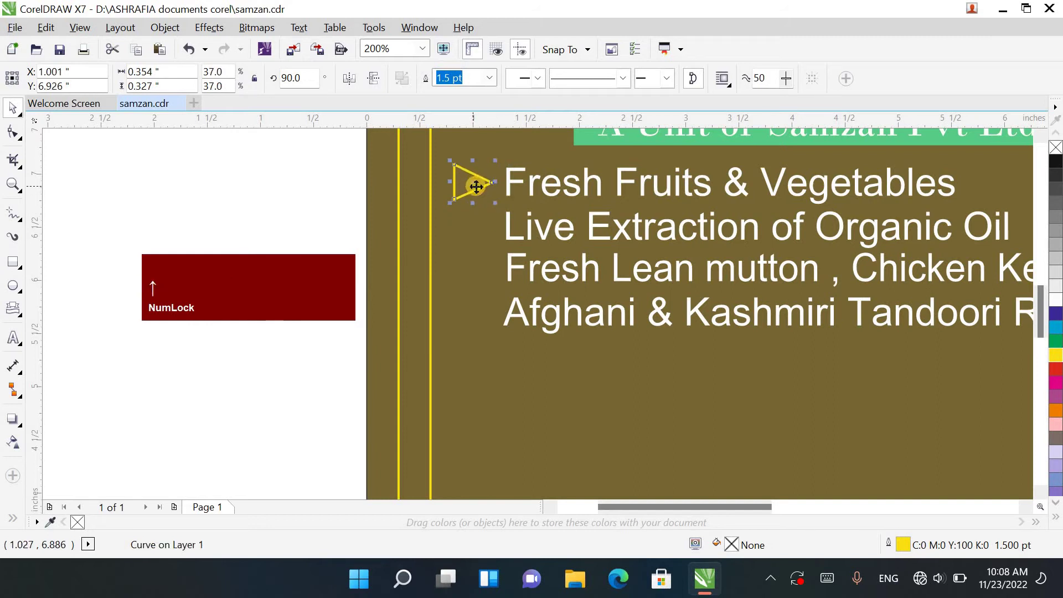
Step: Duplicate the triangle straight down beside the "Live Extraction of Organic Oil" line and repeat the duplication for the remaining two lines
drag(476, 188, 477, 228)
right_click(477, 227)
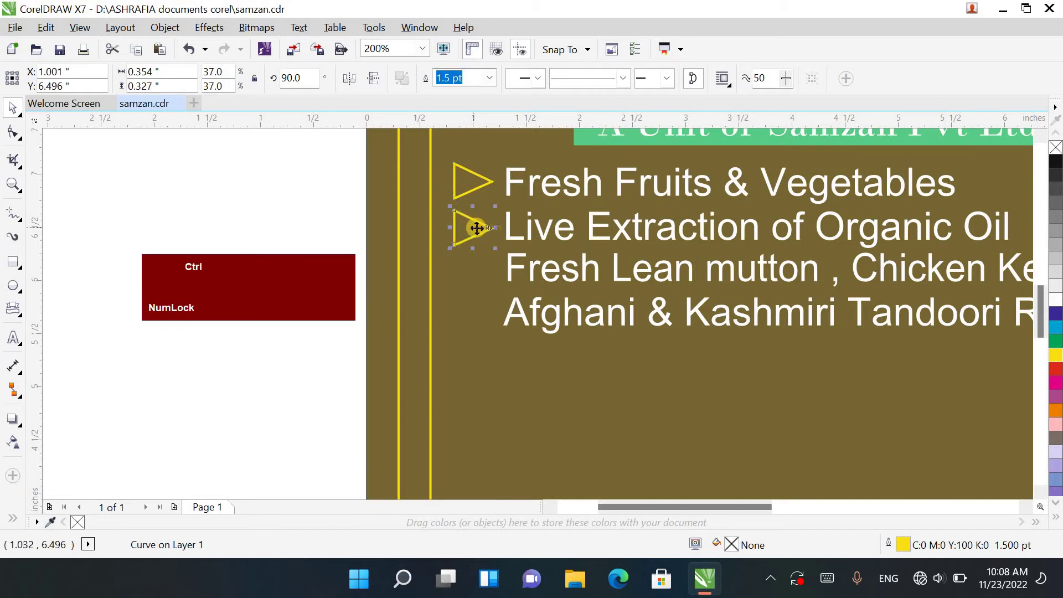
key(ctrl+r)
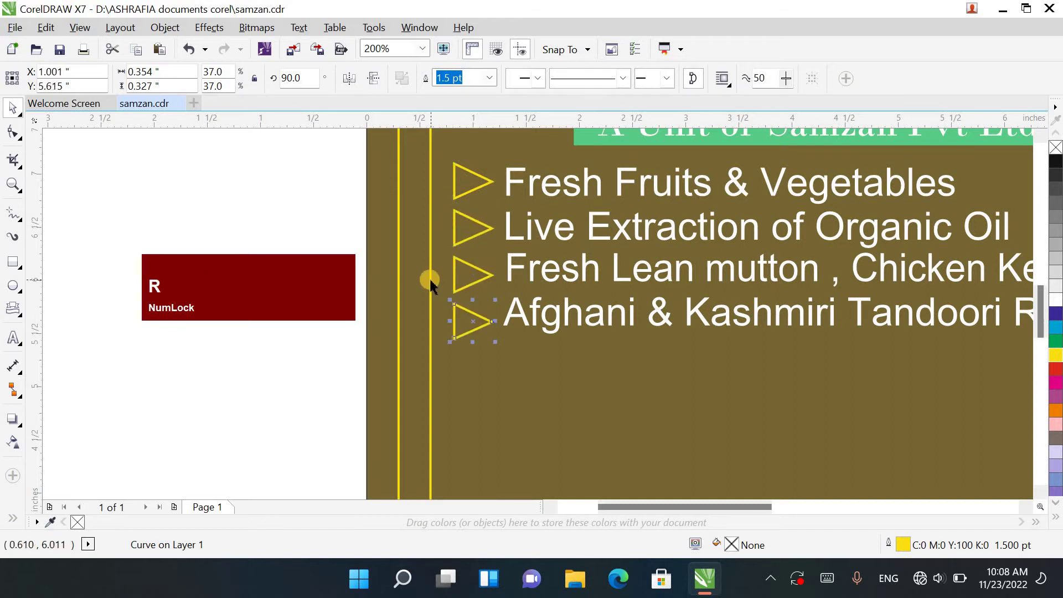
Step: Draw a rectangle about 2.67 by 1.44 in below the product list as the frame for the first picture
scroll(429, 278, down, 2)
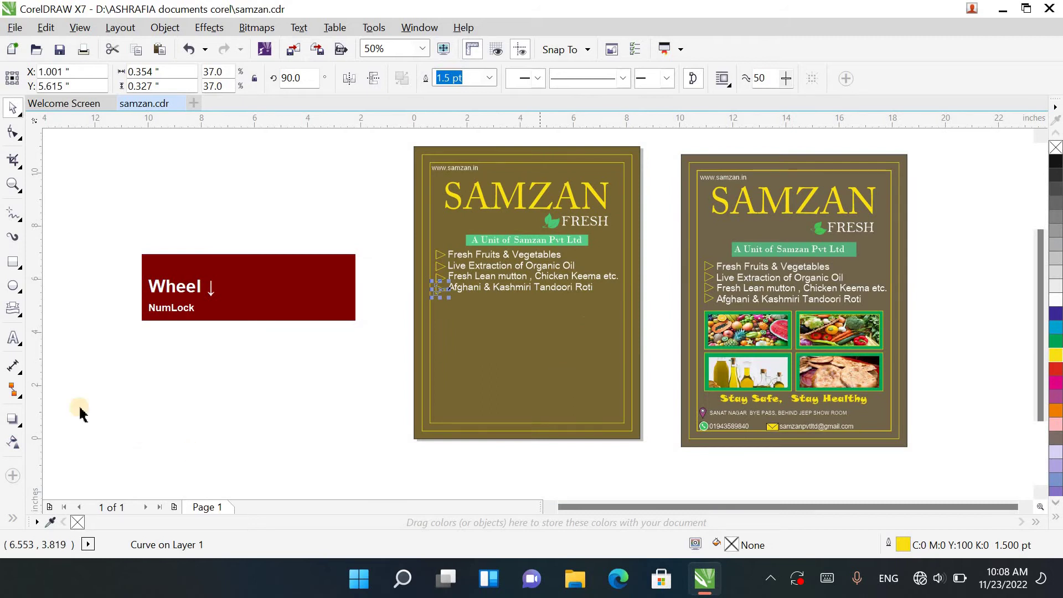
click(393, 416)
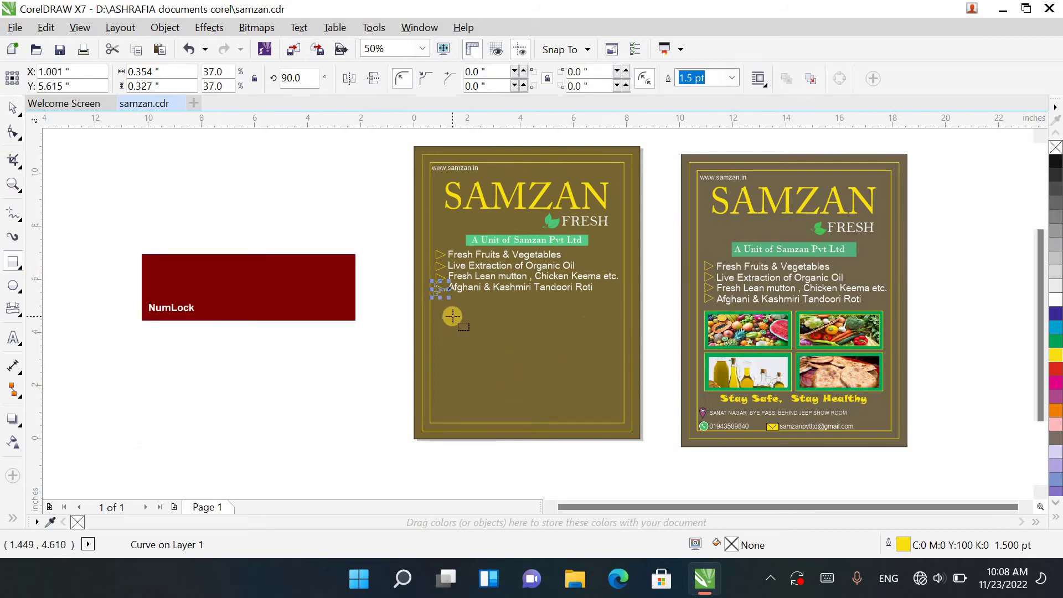
drag(444, 308, 515, 345)
scroll(516, 345, up, 1)
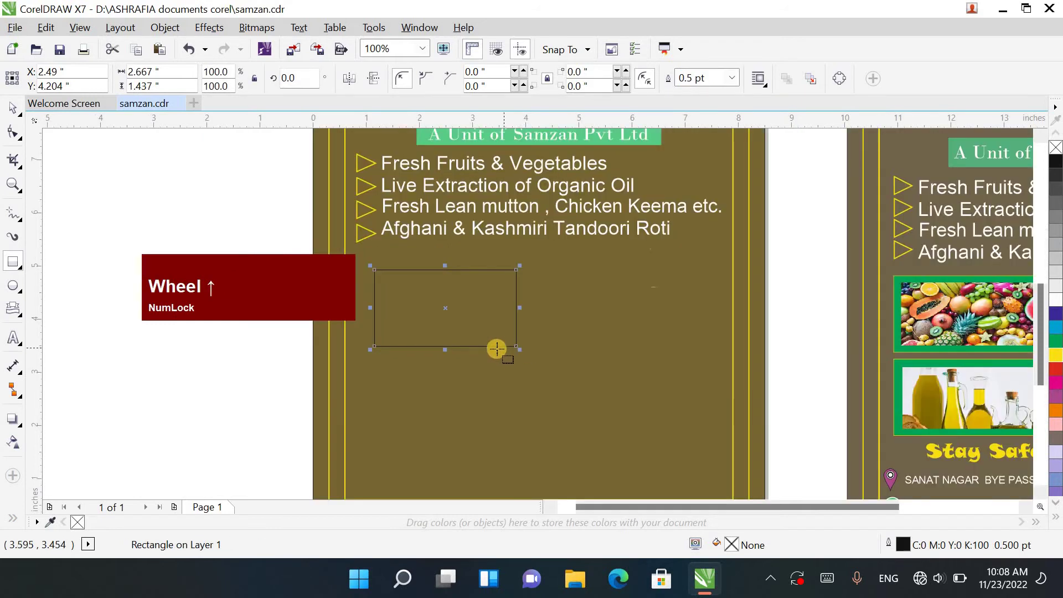
Step: Apply a one-step inside contour with a 0.1 in offset to the picture frame rectangle
click(209, 27)
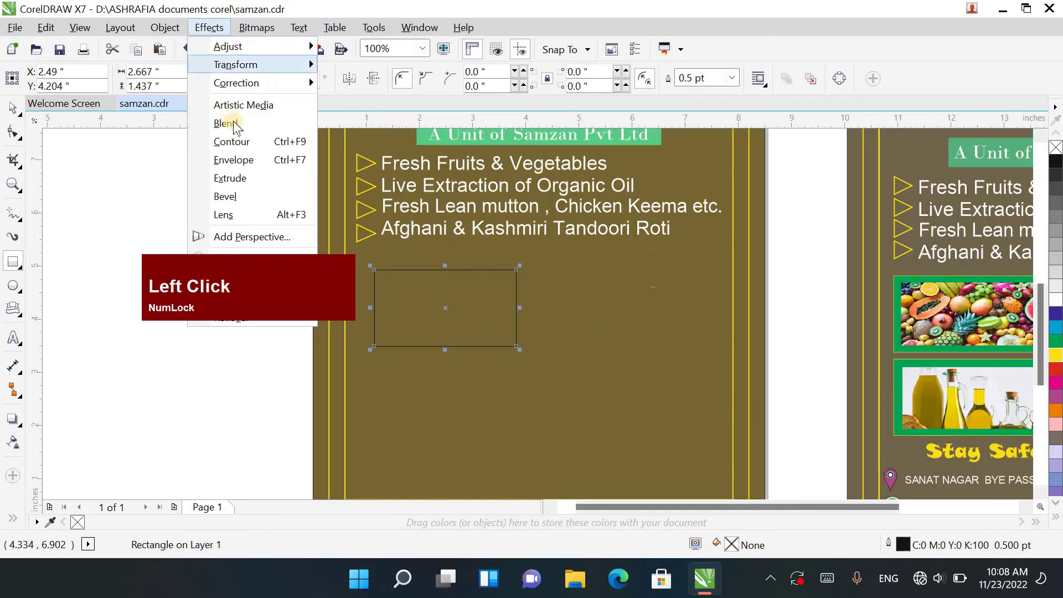
click(273, 156)
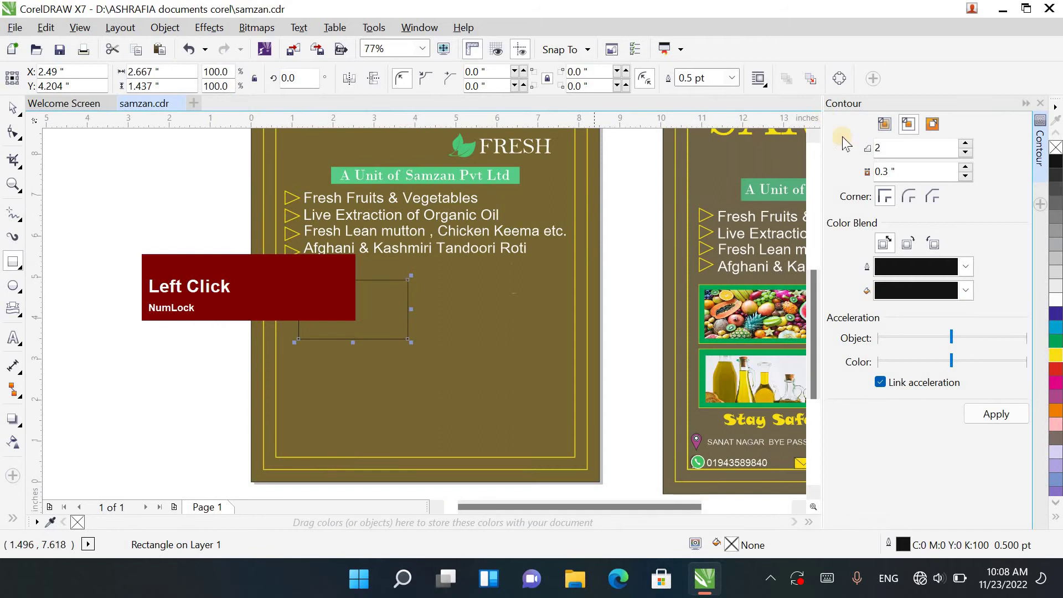
drag(881, 168, 882, 168)
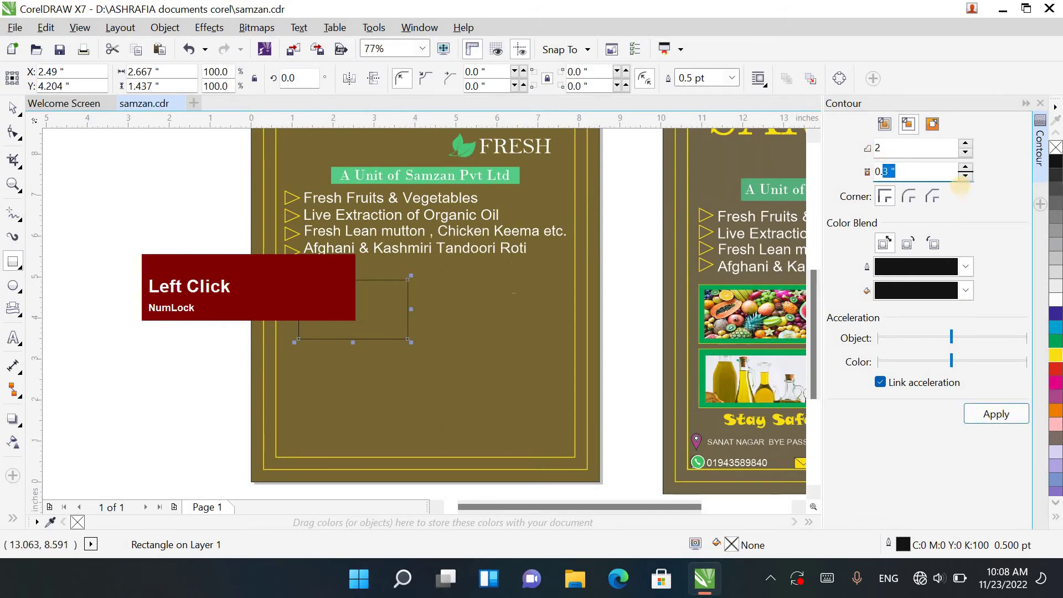
text(1)
click(891, 149)
text(1)
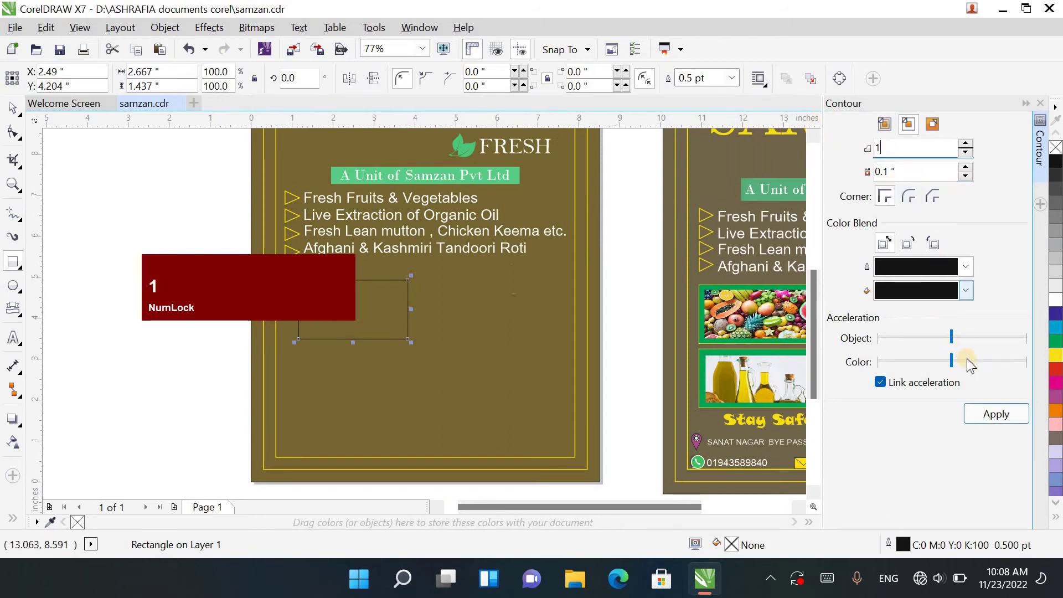
click(996, 414)
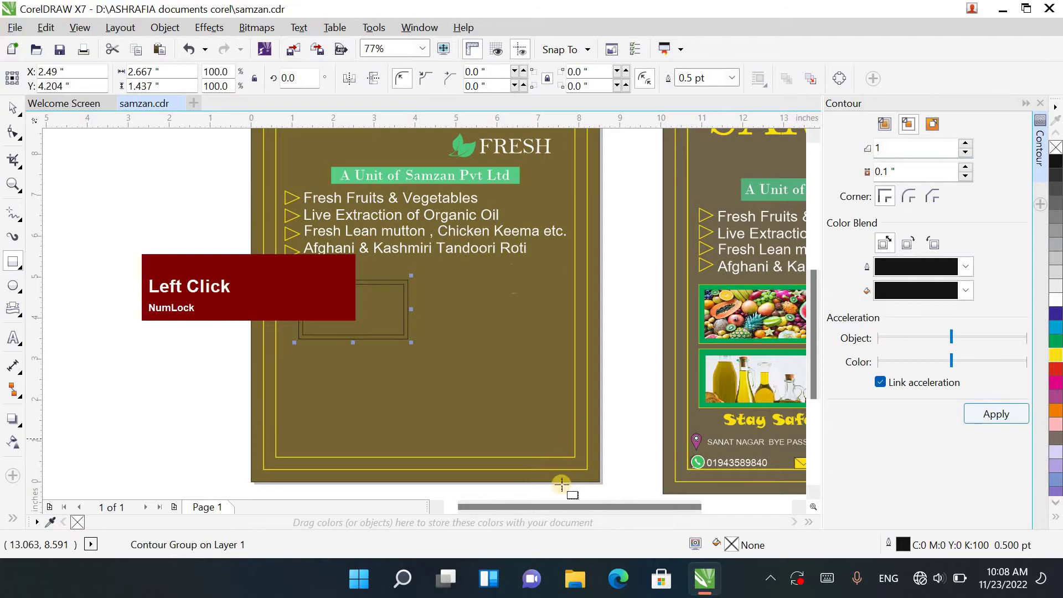
click(439, 510)
click(440, 509)
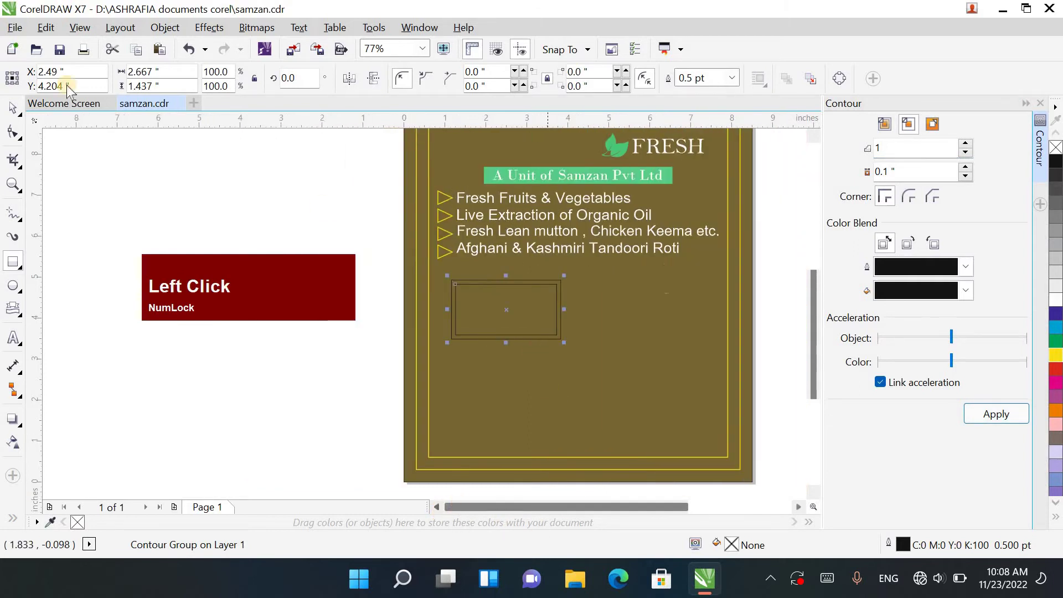
click(21, 108)
click(387, 360)
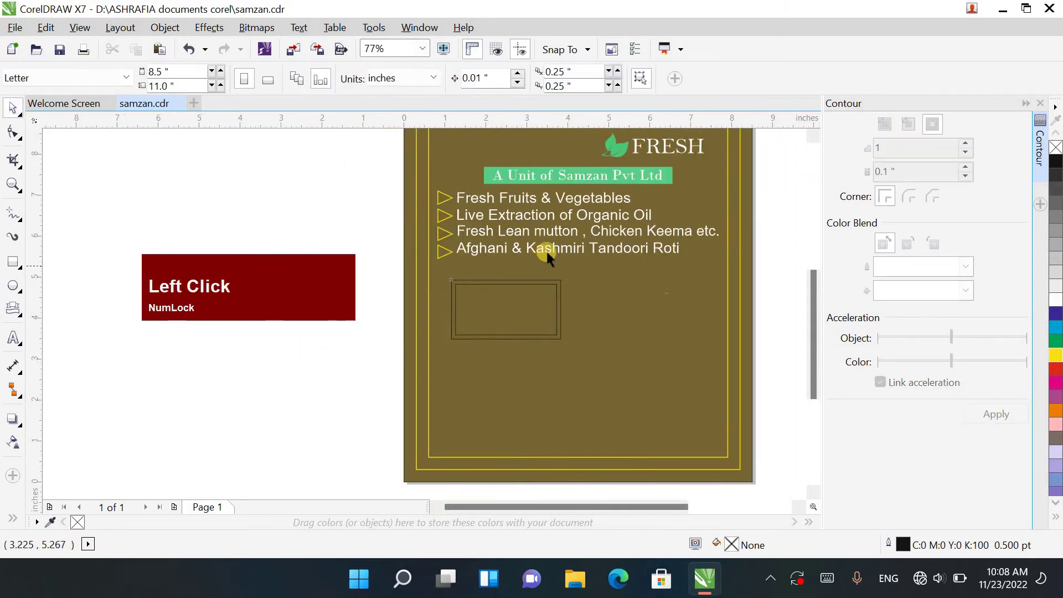
Step: Break the frame's contour group apart into separate outer and inner rectangles
scroll(544, 300, up, 2)
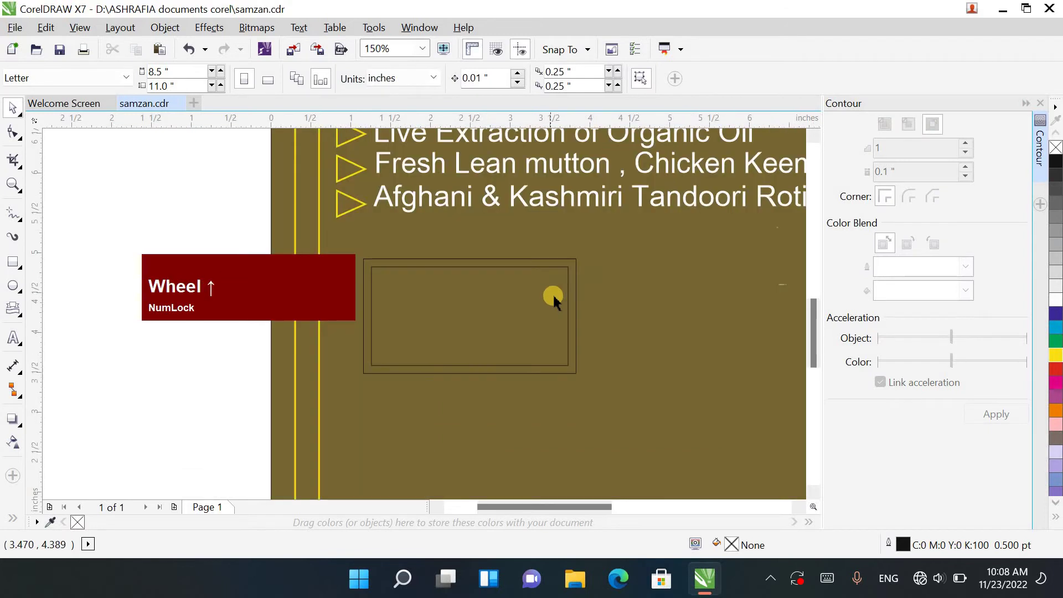
click(572, 261)
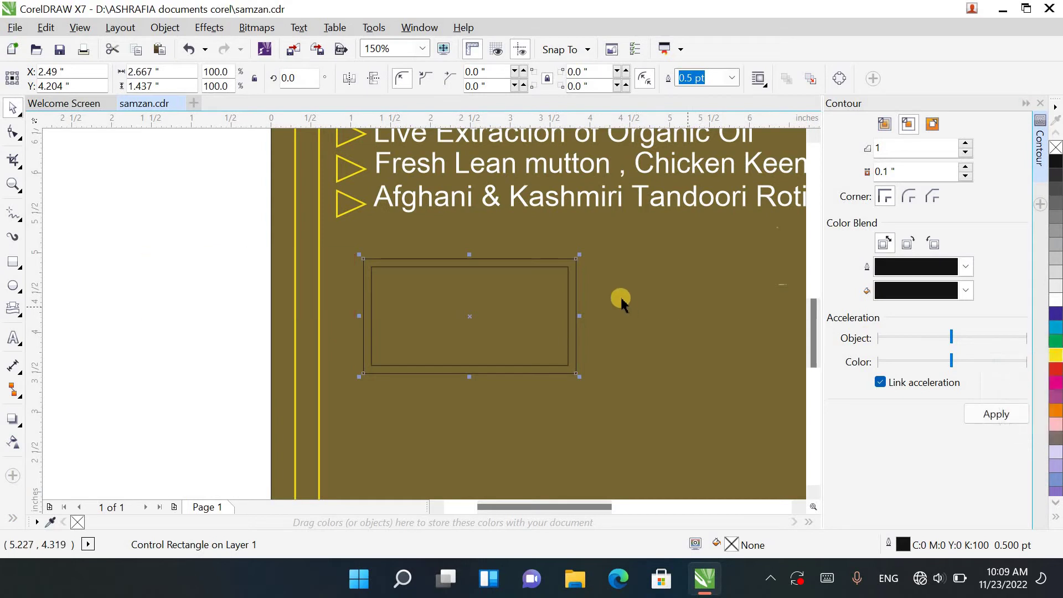
right_click(564, 268)
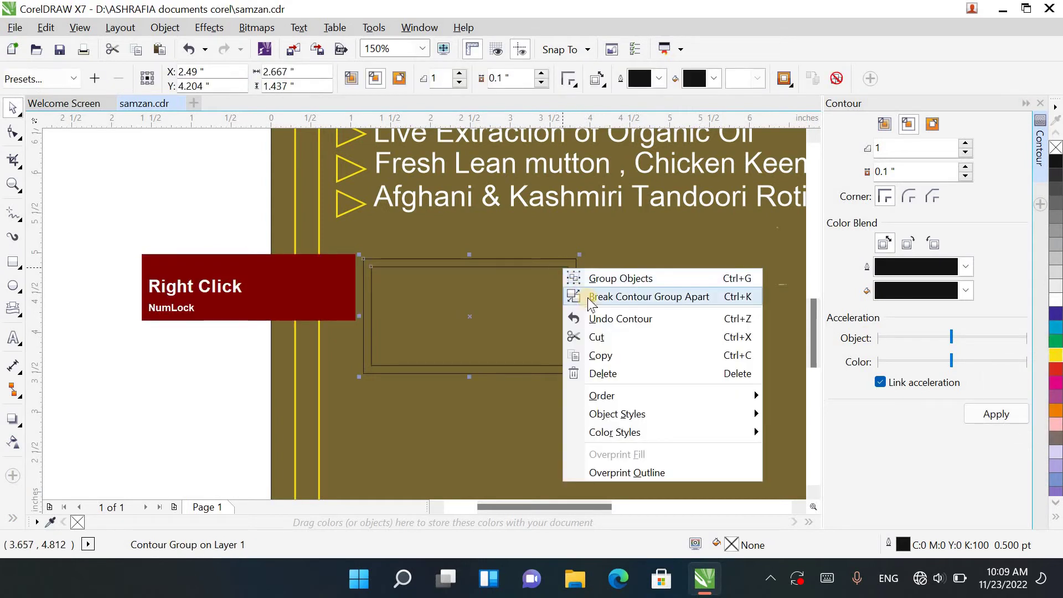
click(561, 296)
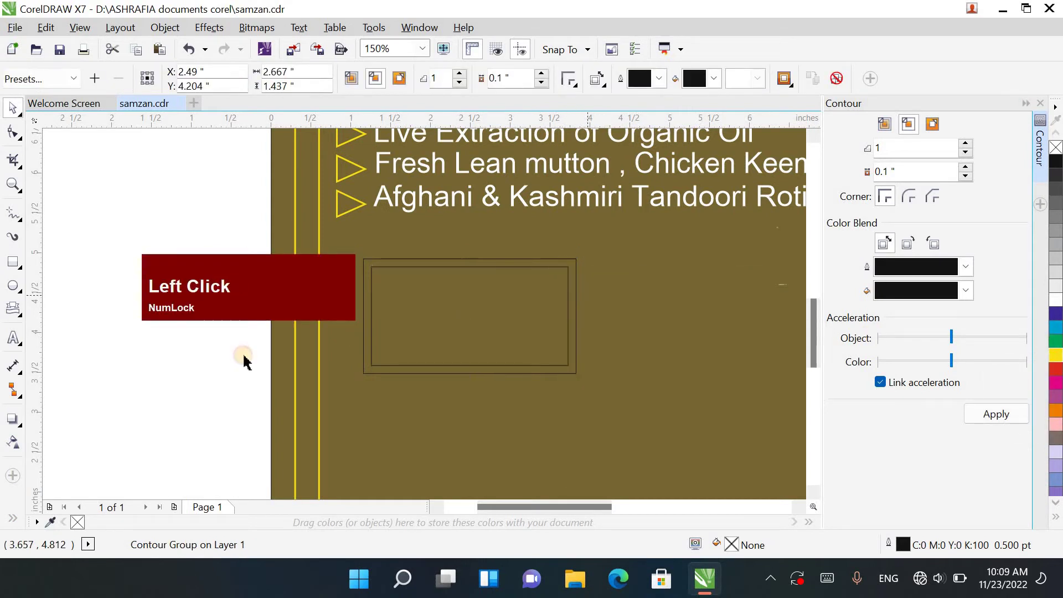
Step: Fill the frame's outer rectangle with green and give it a yellow outline
click(575, 257)
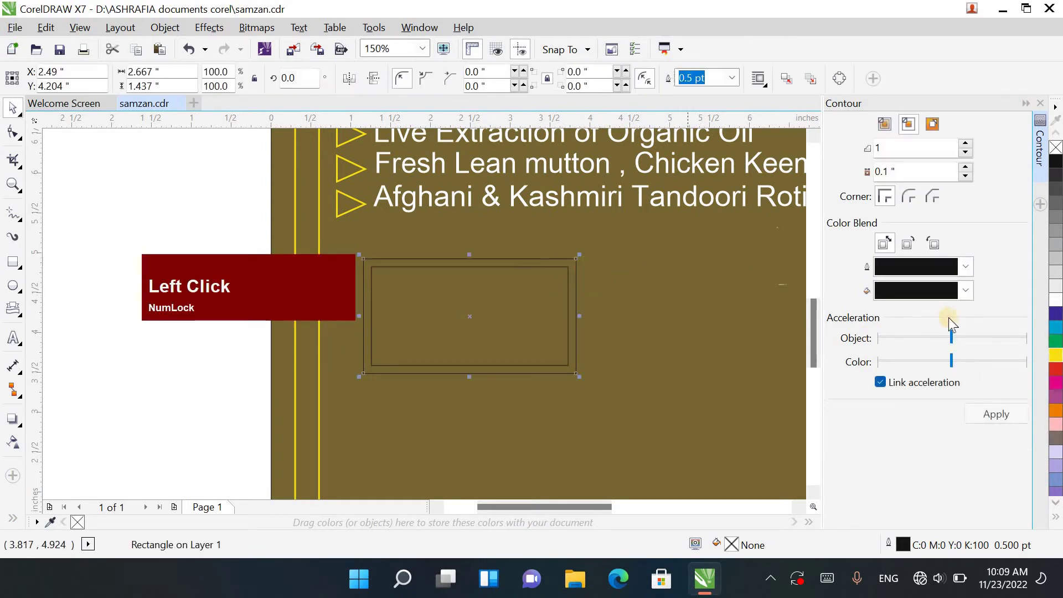
click(1054, 343)
right_click(1055, 356)
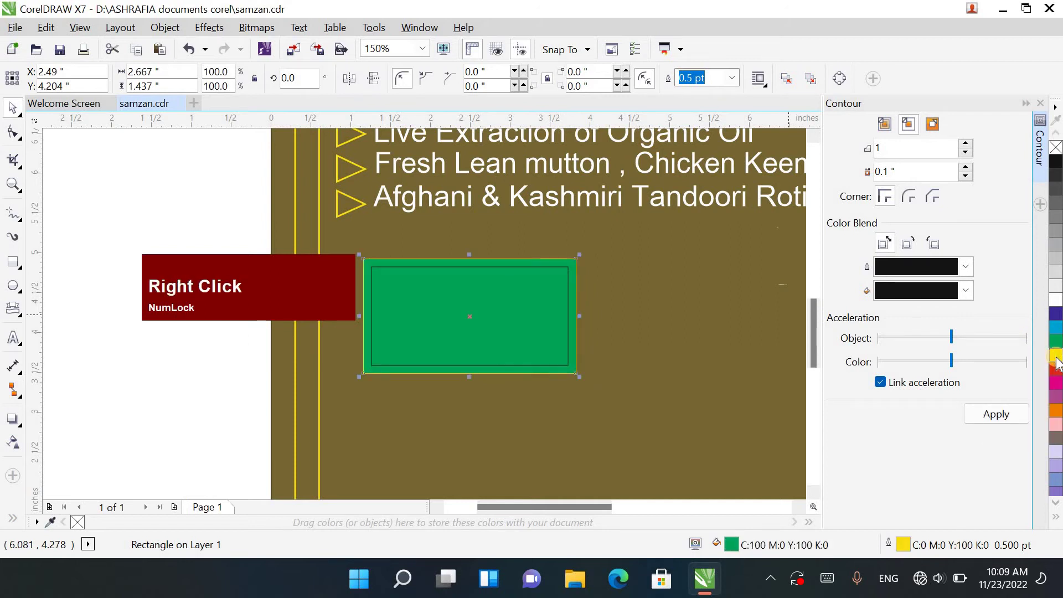
Step: Mirror a copy of the green frame and its inner rectangle horizontally so it sits directly beside the original
click(529, 311)
scroll(526, 307, down, 2)
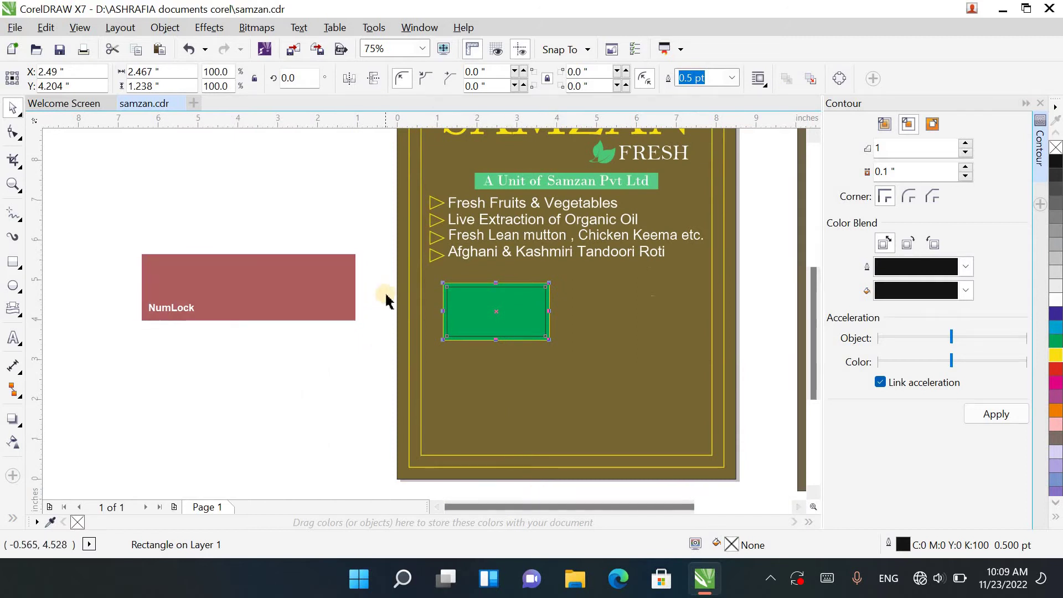
drag(373, 267, 547, 337)
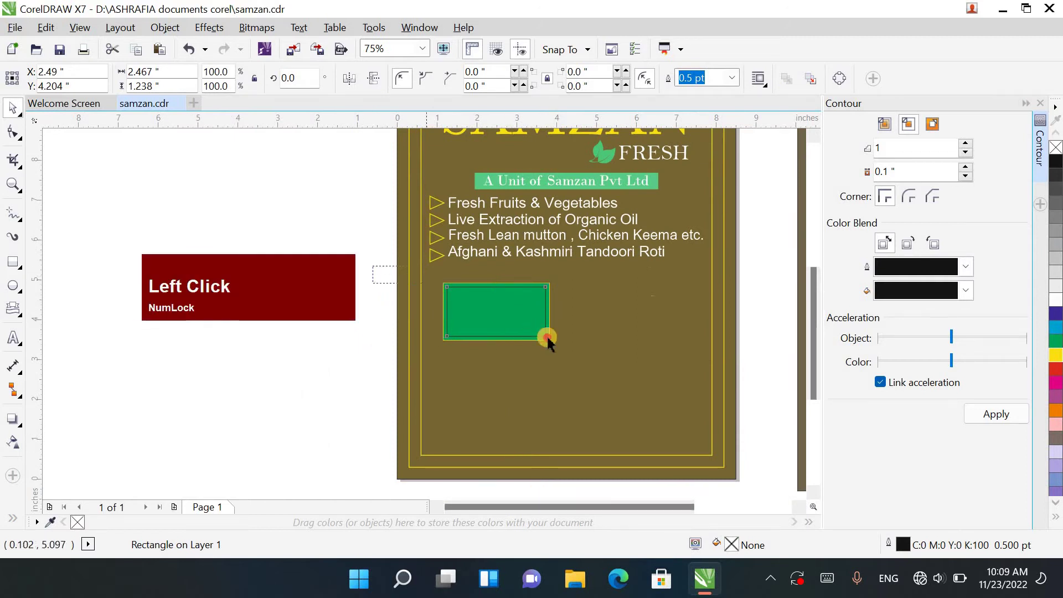
drag(599, 372, 599, 372)
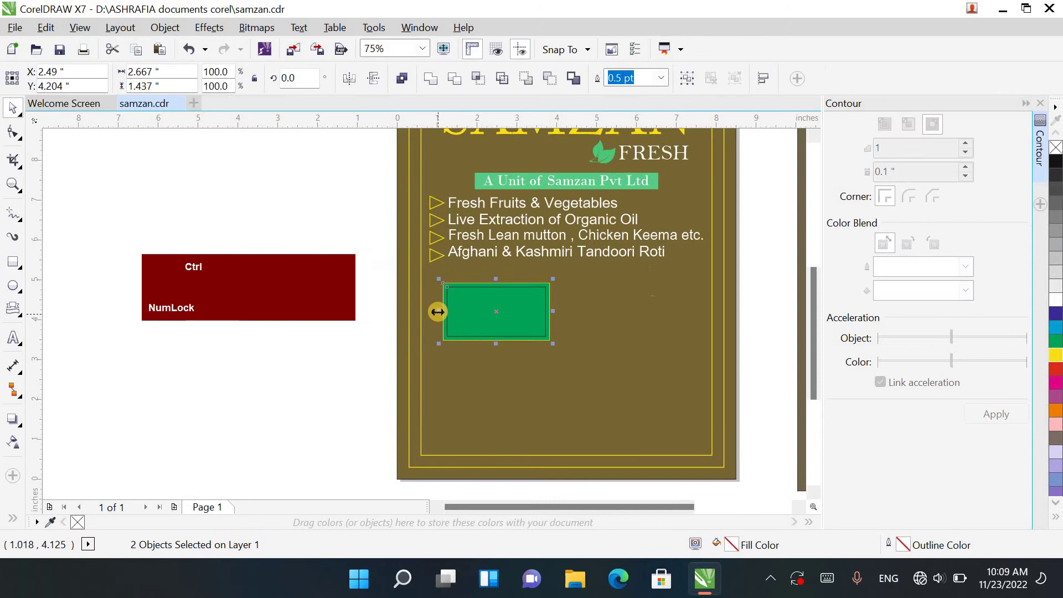
drag(438, 312, 572, 318)
right_click(572, 318)
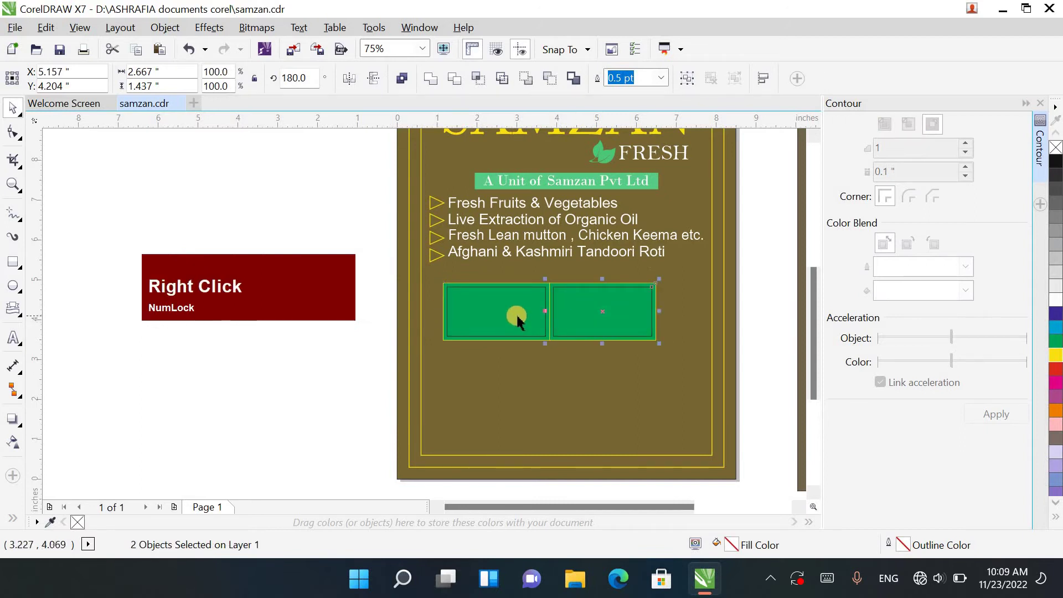
Step: Try to mirror a copy of the two frames downward as a second row and undo the copy
shift+click(537, 311)
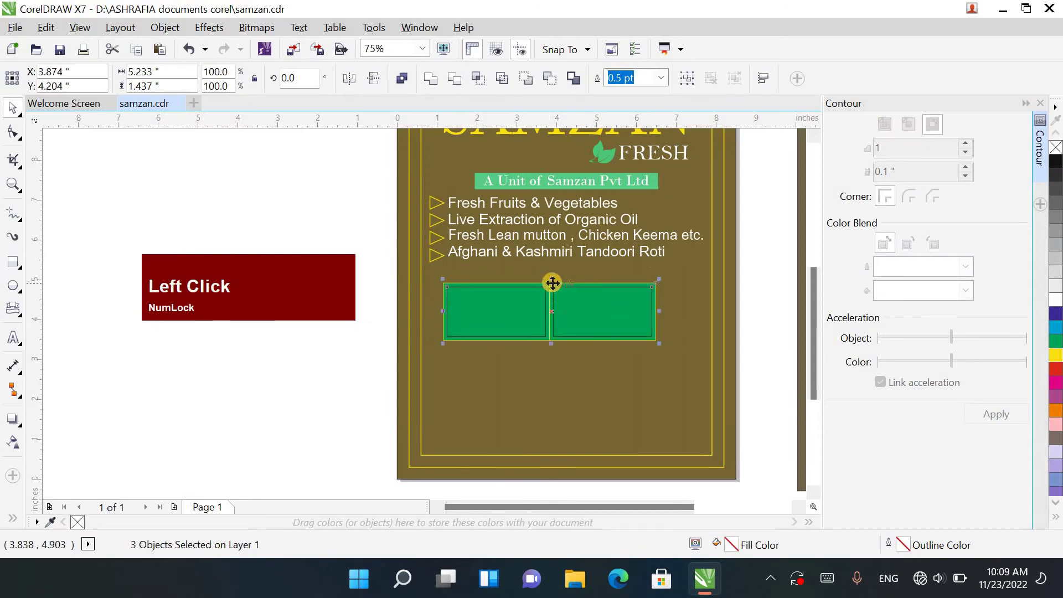
drag(553, 281, 555, 360)
right_click(555, 360)
key(z)
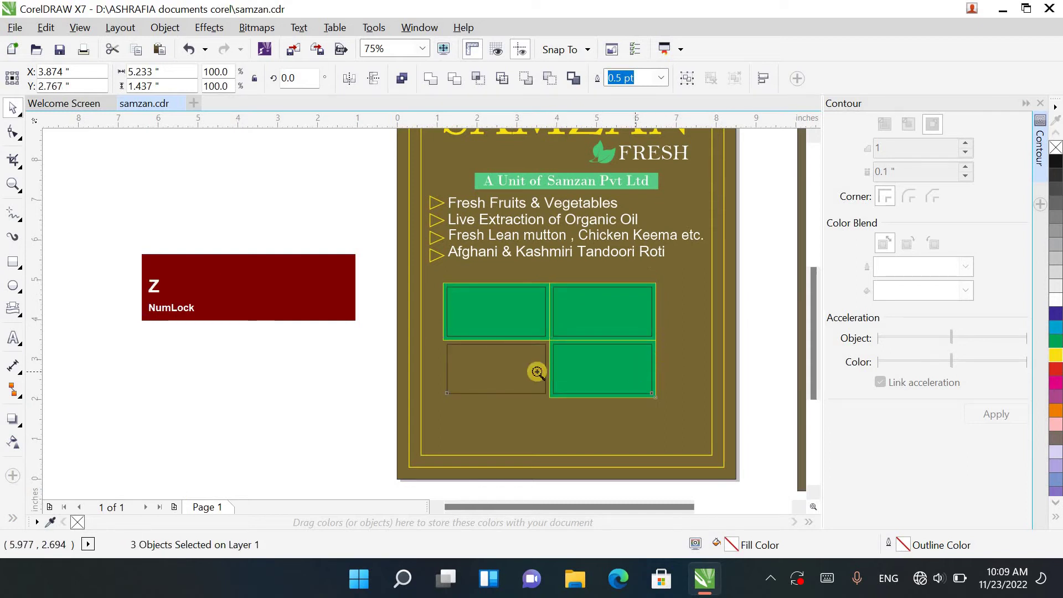
key(ctrl+z)
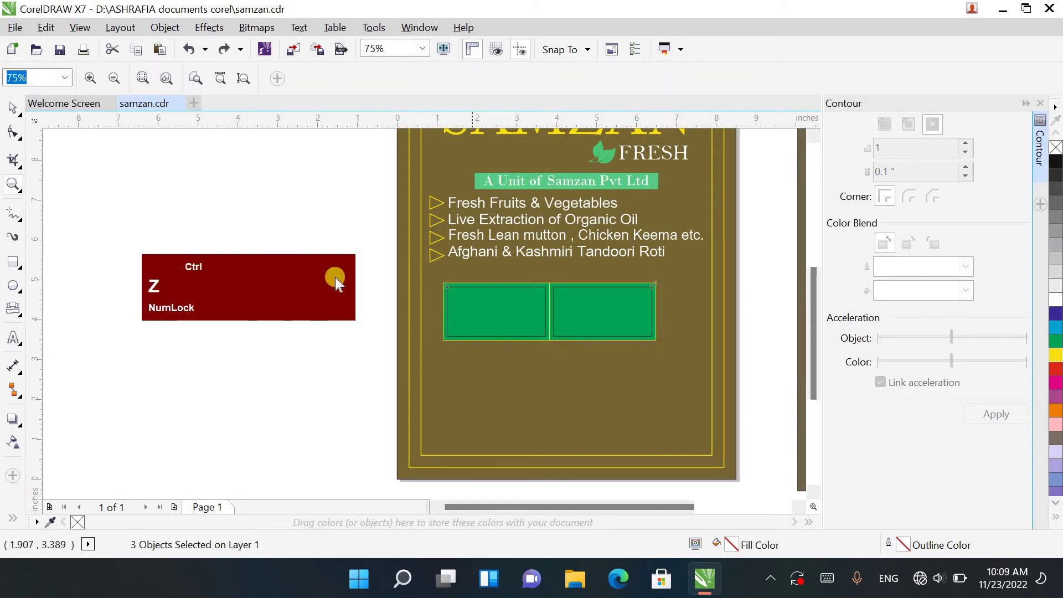
click(12, 107)
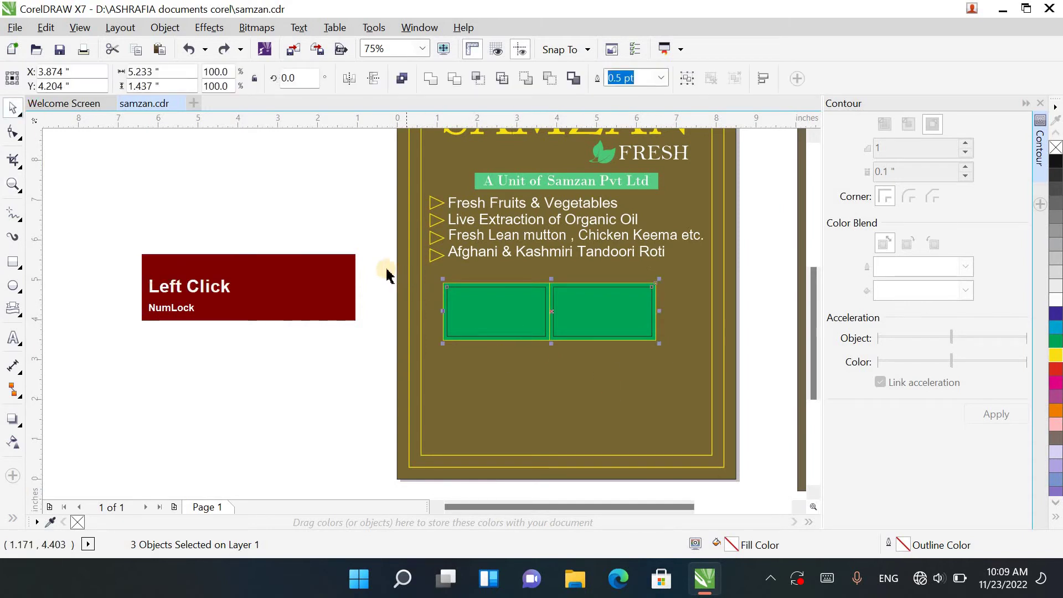
Step: Select both complete frames and mirror a copy straight down to form a two-by-two grid
drag(684, 398, 569, 368)
right_click(569, 367)
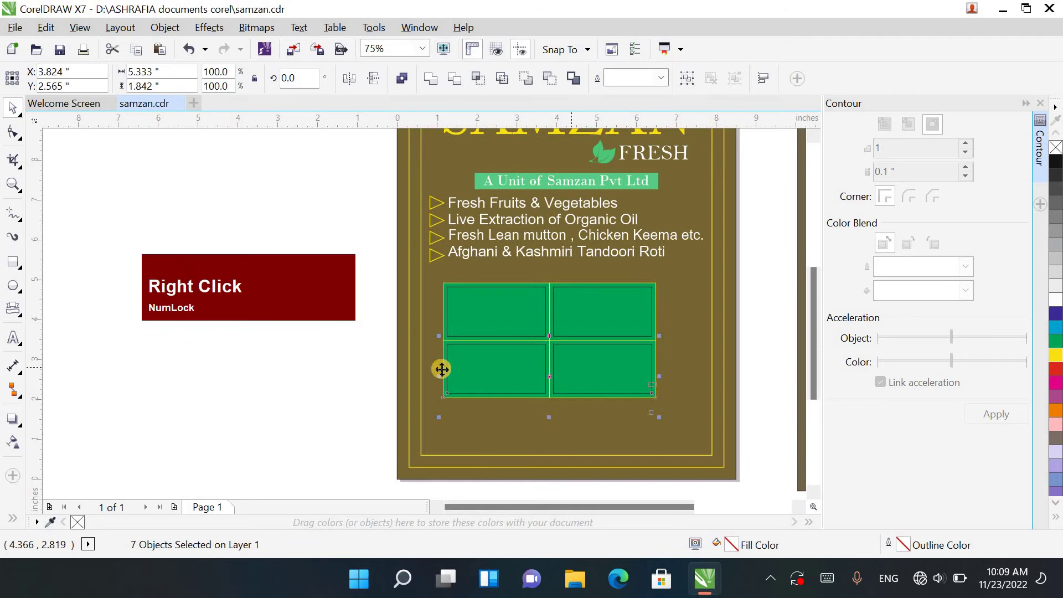
click(316, 390)
scroll(620, 381, up, 1)
scroll(620, 381, down, 1)
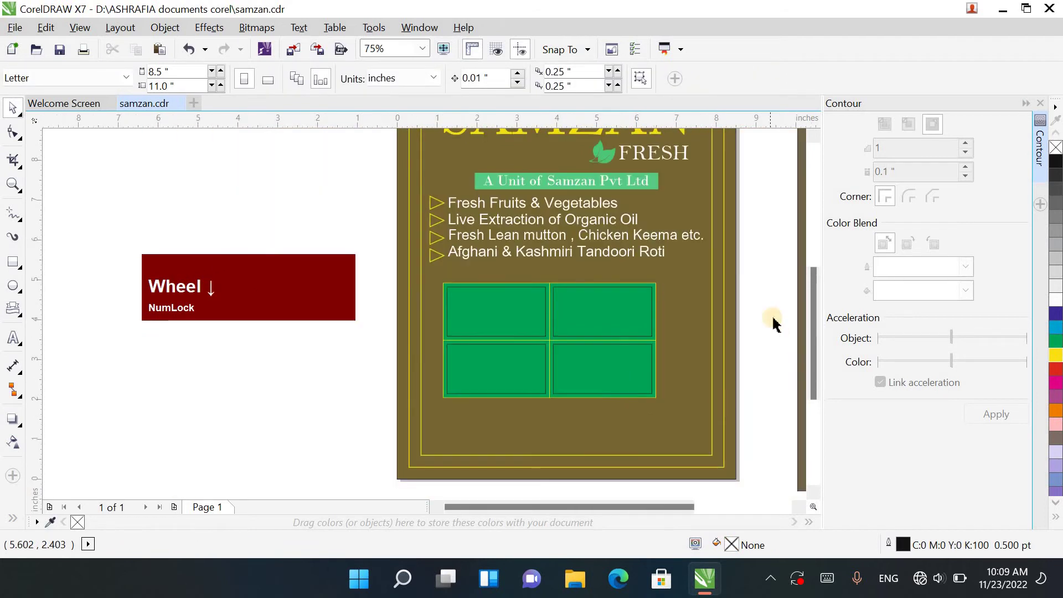
Step: Move the grid's right-hand column of frames about 0.43 in to the right to open a gap between the columns
drag(761, 254, 512, 421)
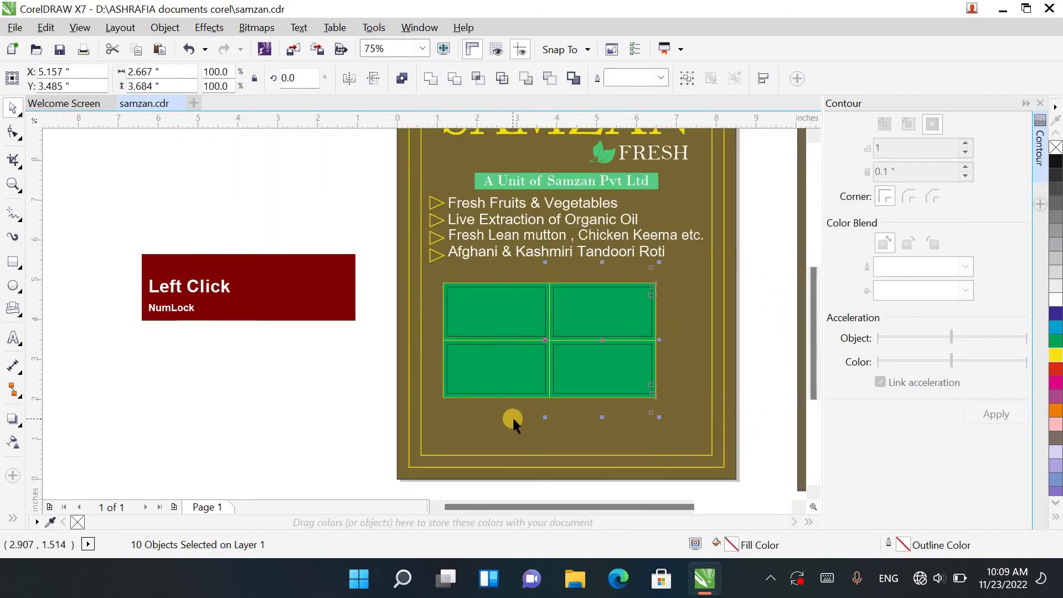
key(Right)
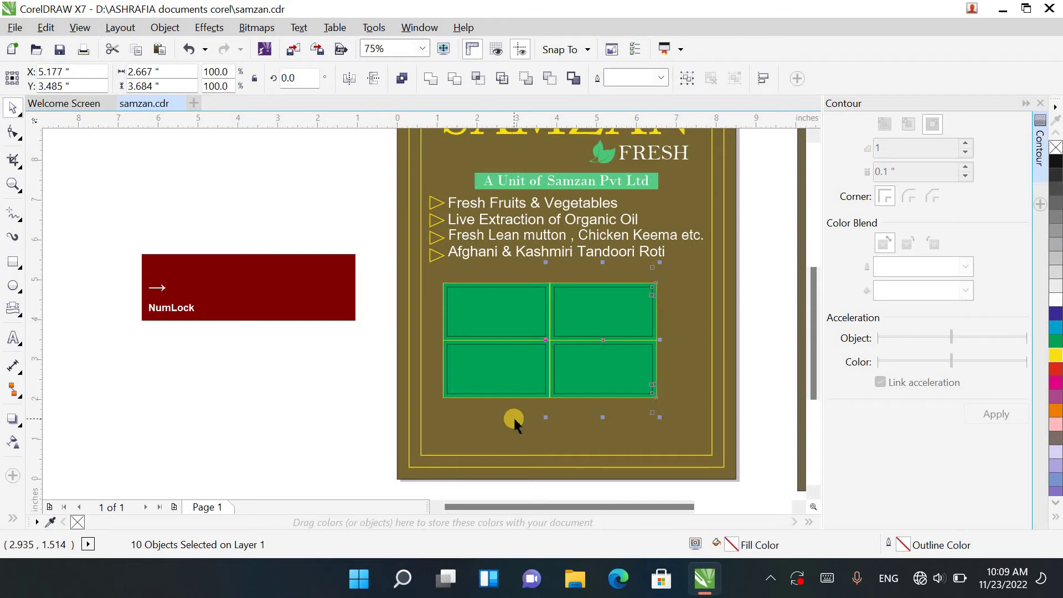
key(Right)
key(Right)
key(Right)
key(Right)
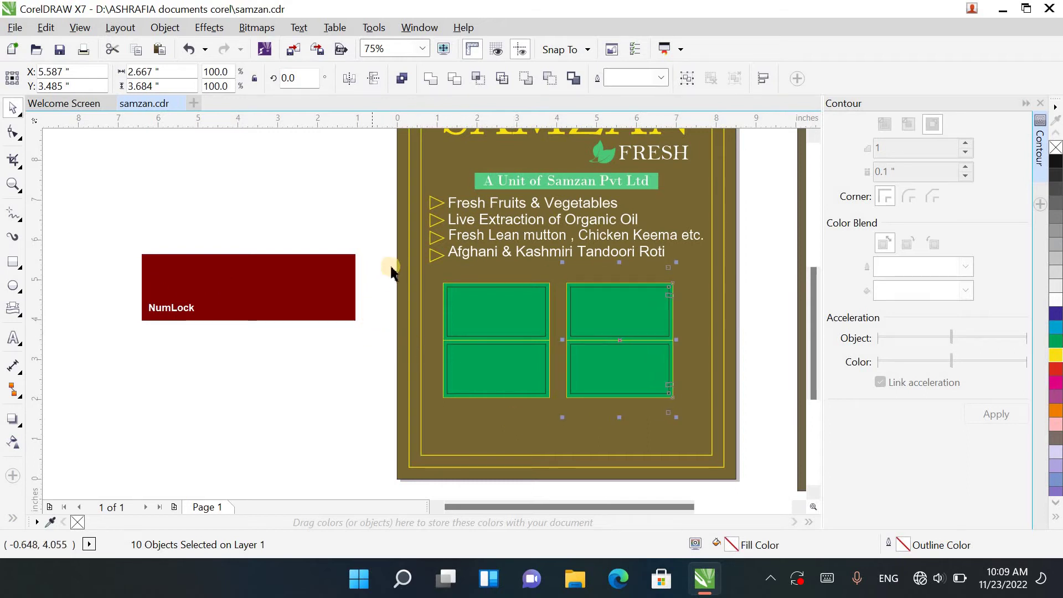
Step: Move the upper row of frames up about 0.26 in to open a gap between the rows
drag(387, 269, 696, 370)
key(Up)
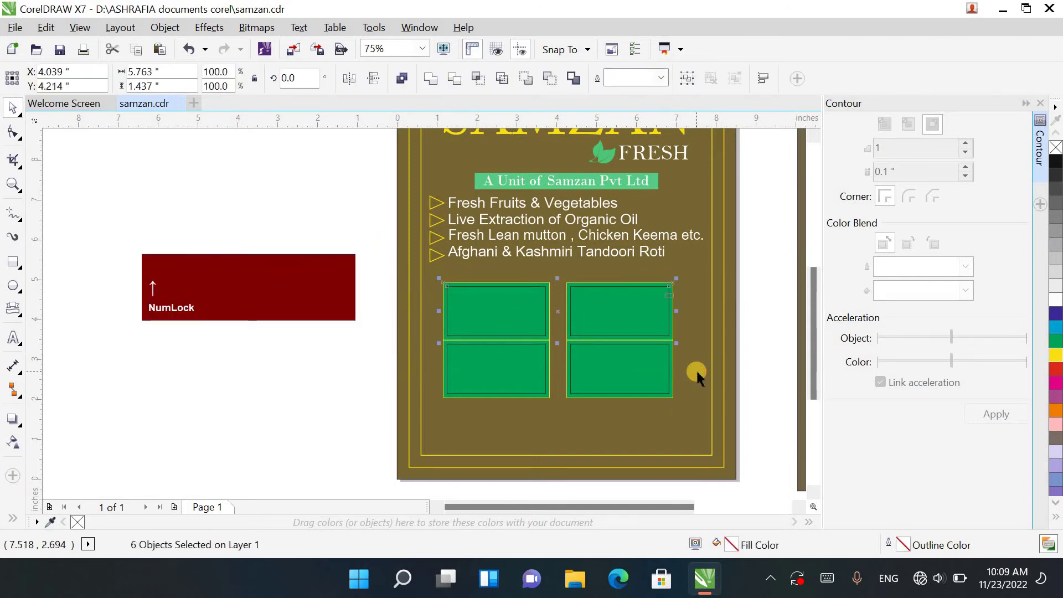
key(Up)
key(Up)
key(Up)
key(Up)
key(Up)
key(Up)
key(Up)
key(Up)
key(Up)
key(Up)
key(Up)
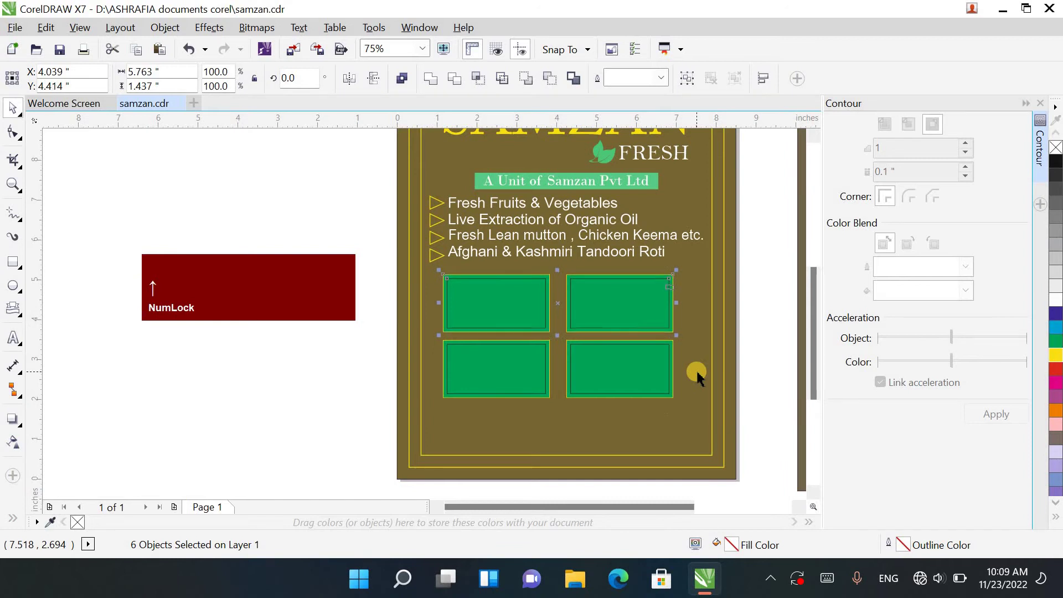
key(Up)
key(Up)
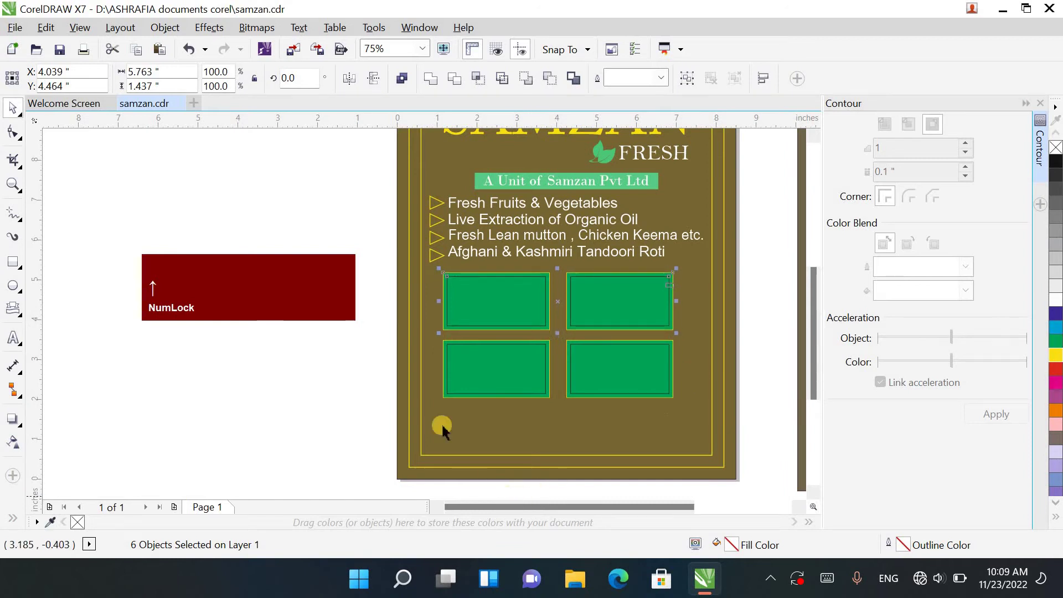
Step: Shift all four frames about 0.18 in to the right to centre the grid within the flyer's border
drag(598, 422, 754, 268)
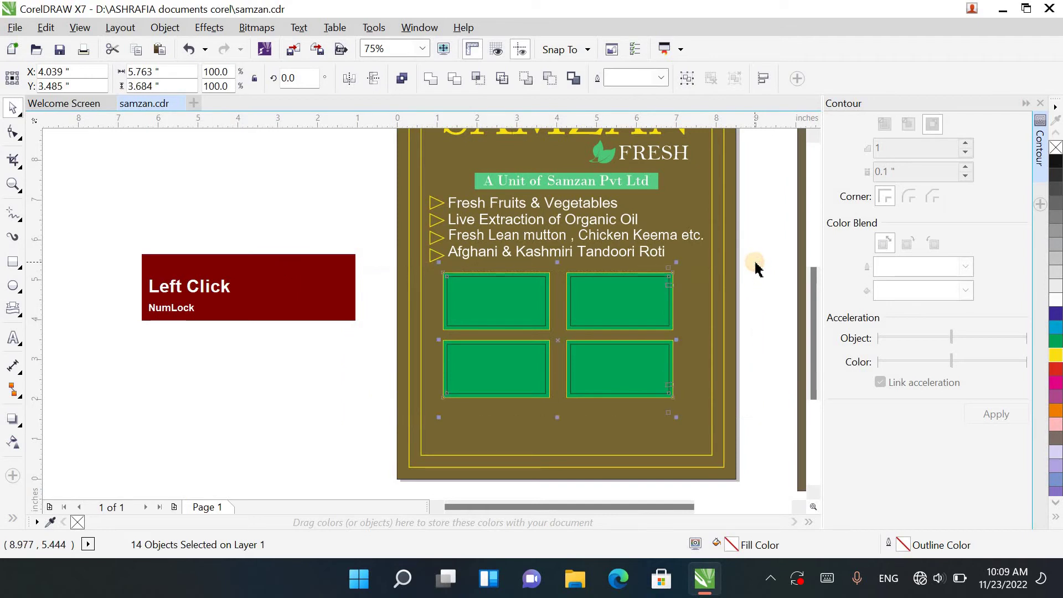
key(Right)
key(Right)
key(Right)
key(Right)
key(Right)
key(Right)
key(Right)
key(Right)
key(Right)
key(Right)
key(Right)
key(Right)
key(Right)
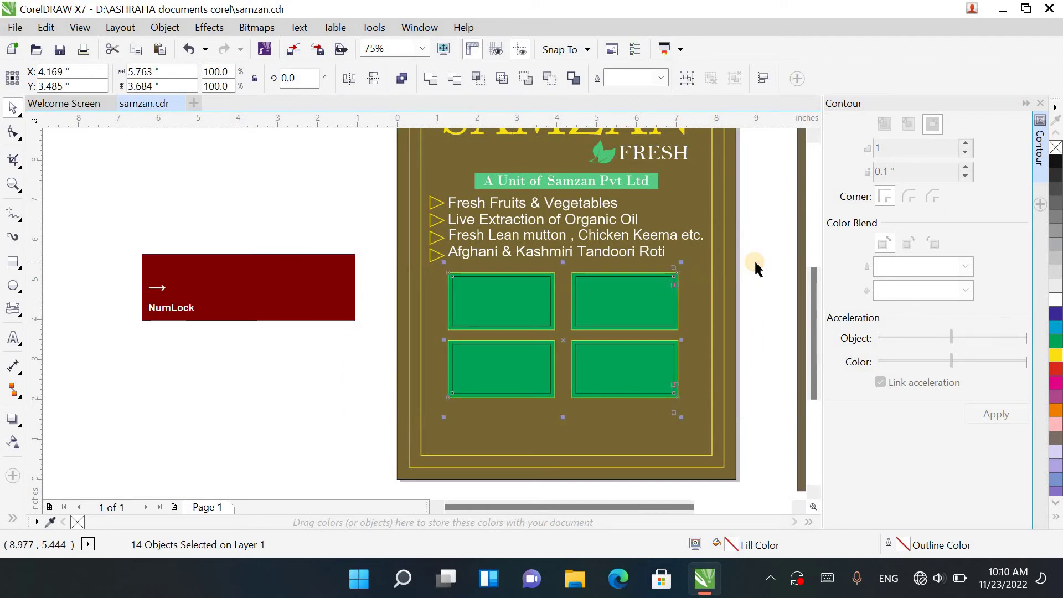
key(Right)
key(Right)
key(Right)
key(Right)
key(Right)
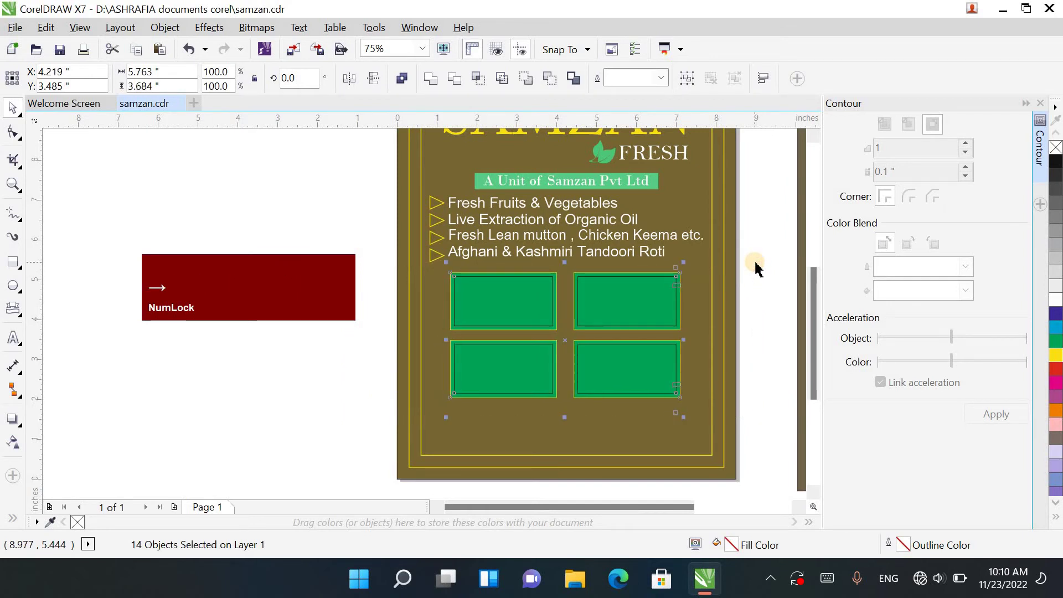
Step: Copy the roti, oil, vegetable and fruit photos, images (3) (4) to (7), from the desktop and paste them into the samzan.cdr drawing
click(1004, 8)
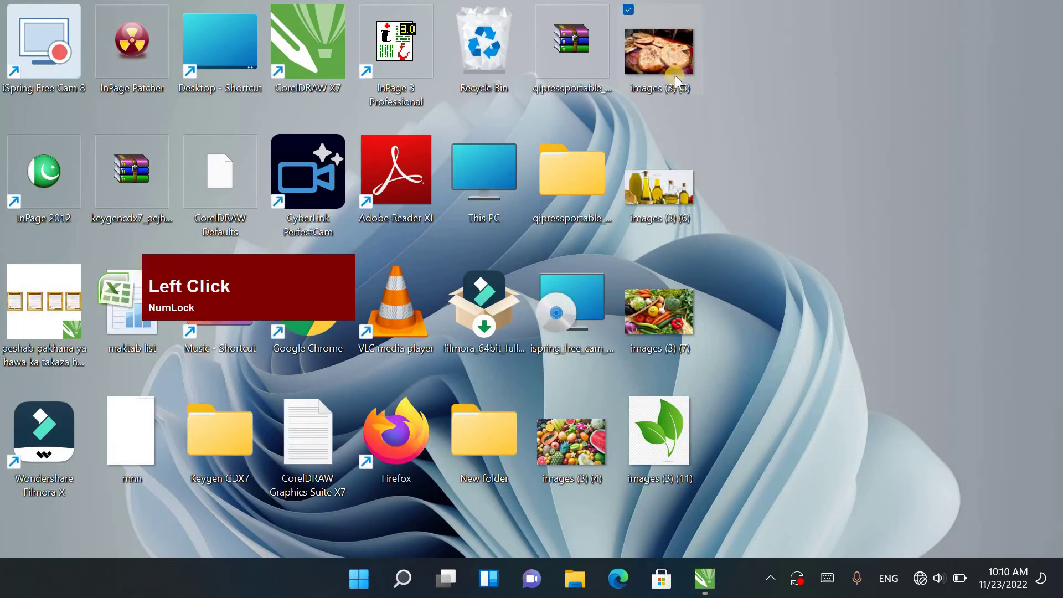
ctrl+click(671, 197)
ctrl+click(644, 349)
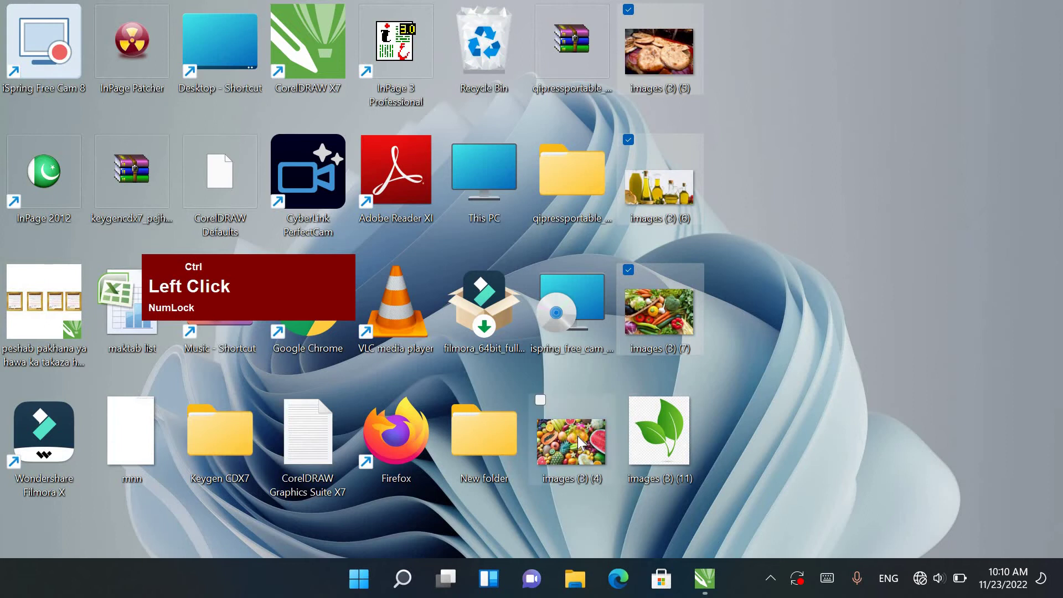
ctrl+click(577, 436)
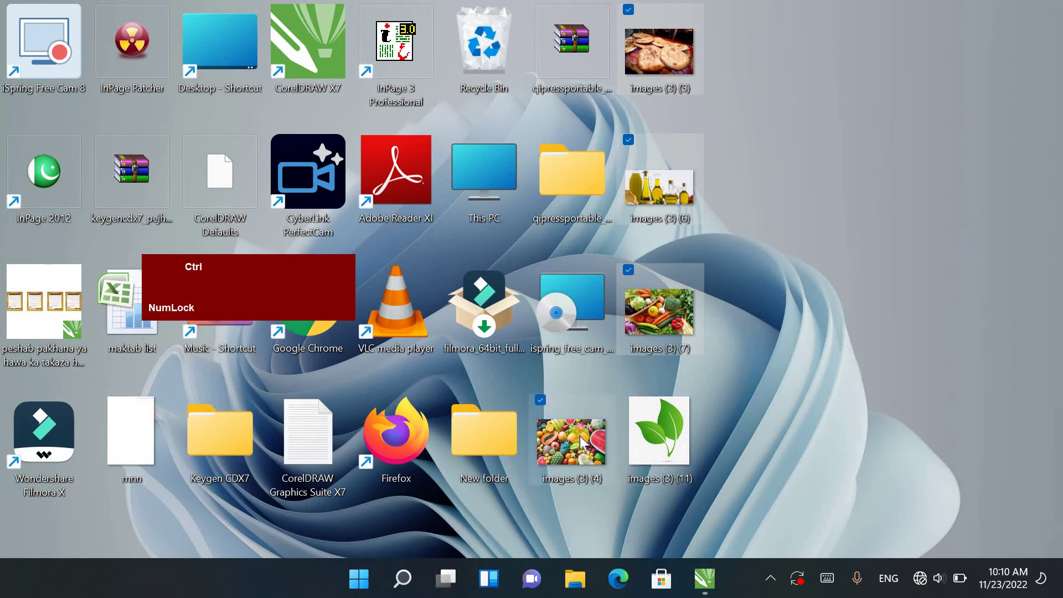
click(712, 588)
scroll(401, 347, down, 2)
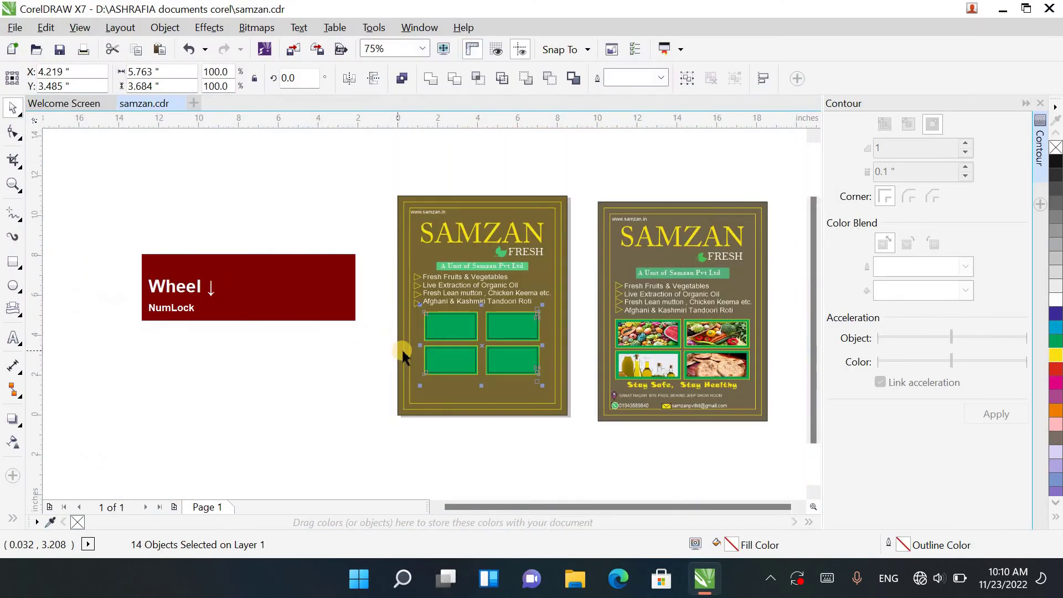
right_click(354, 204)
click(396, 307)
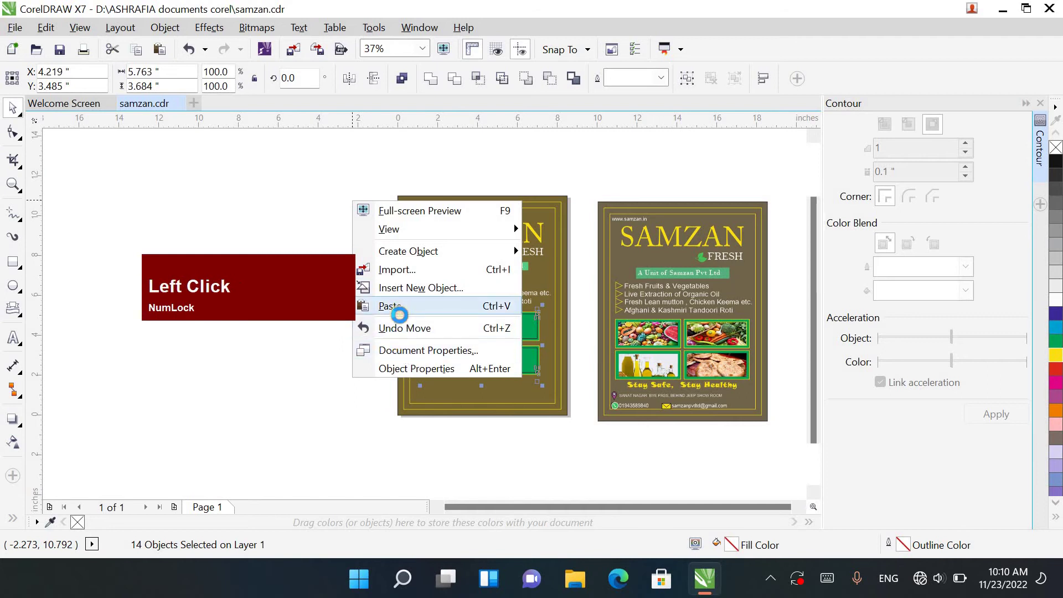
Step: PowerClip the vegetable photo inside the inner rectangle of the upper-left green frame
scroll(479, 303, up, 2)
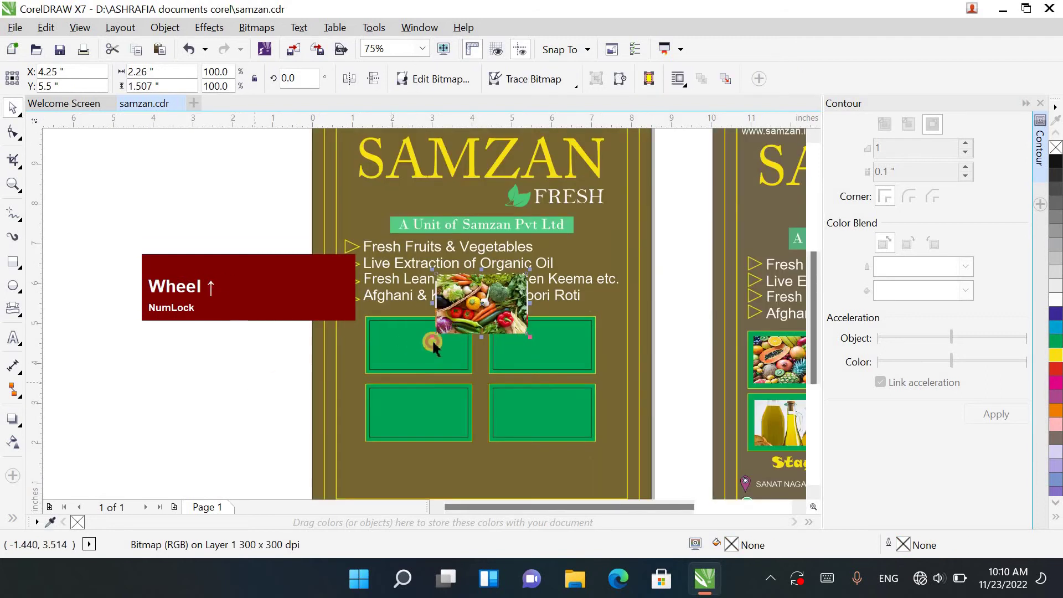
click(465, 299)
right_click(465, 299)
click(513, 107)
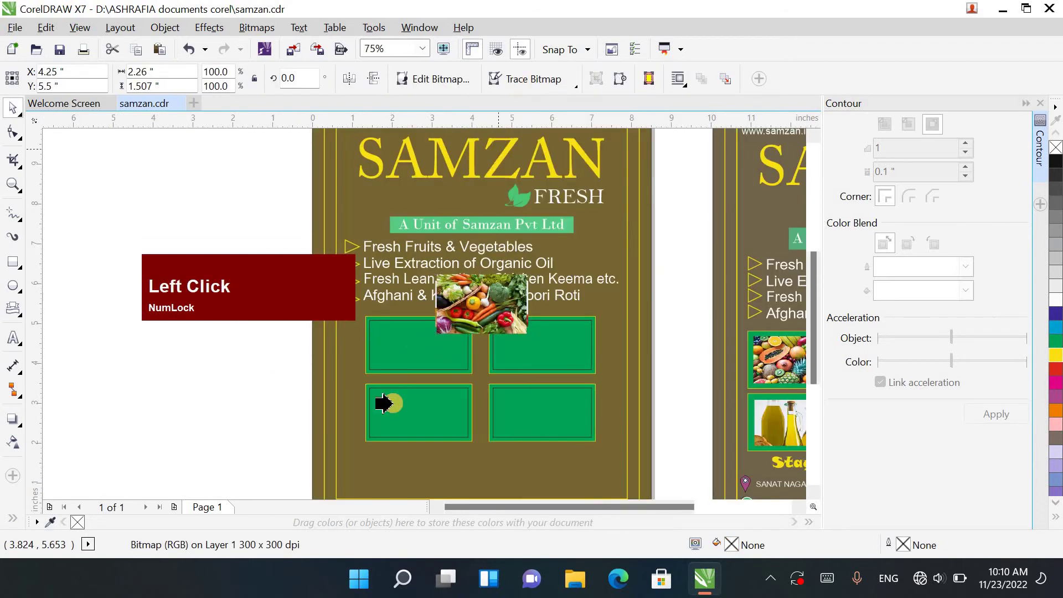
click(410, 353)
Step: PowerClip the oil-bottle photo inside the inner rectangle of the upper-right green frame
click(473, 311)
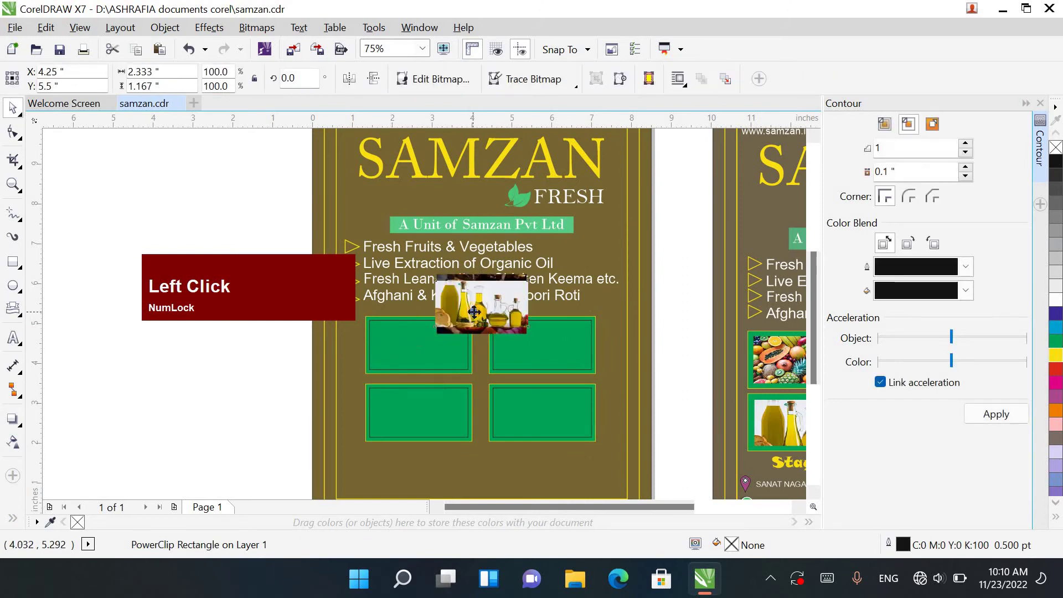
right_click(473, 311)
click(515, 108)
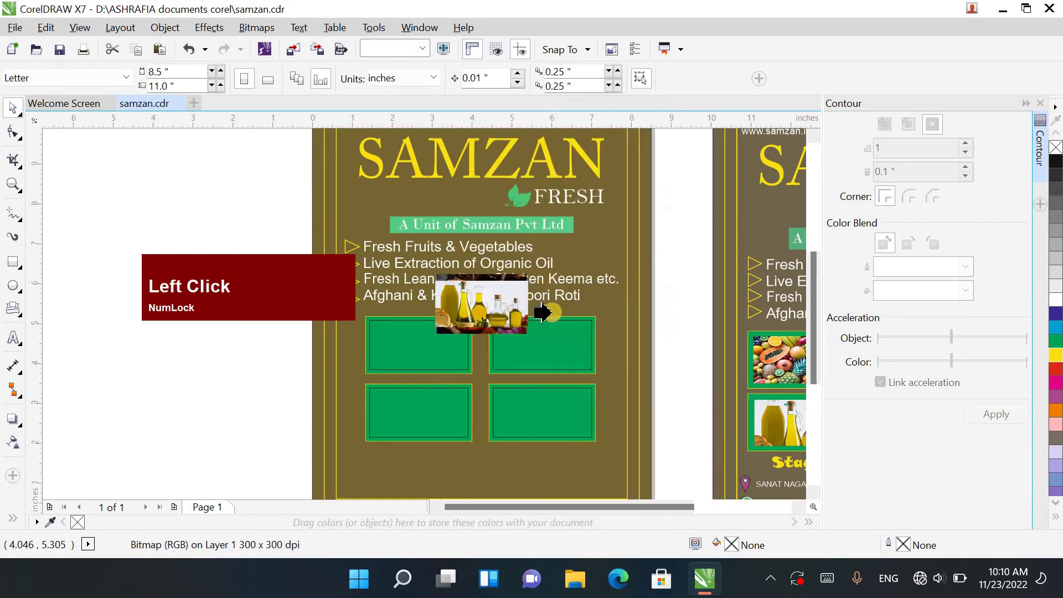
click(565, 341)
drag(495, 324, 490, 313)
Step: PowerClip the roti photo inside the lower-left frame and the fruit photo inside the lower-right frame
right_click(464, 297)
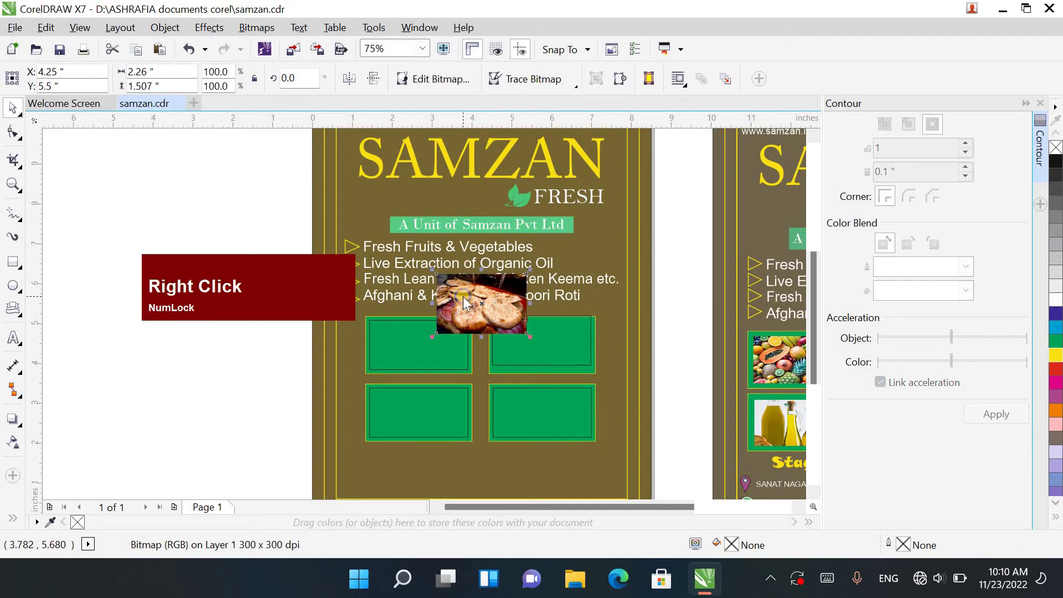
click(515, 108)
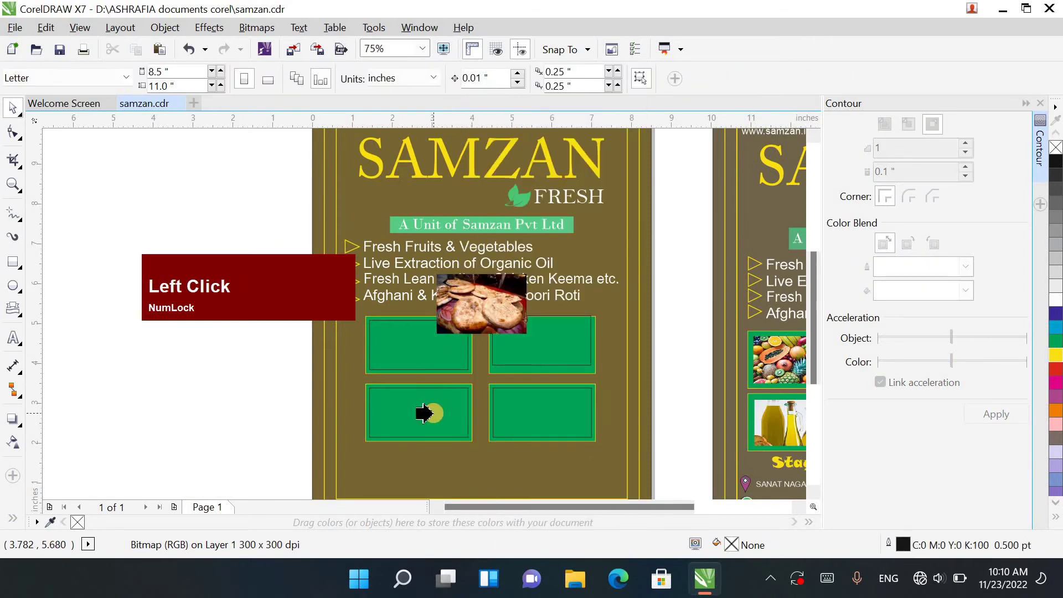
click(433, 413)
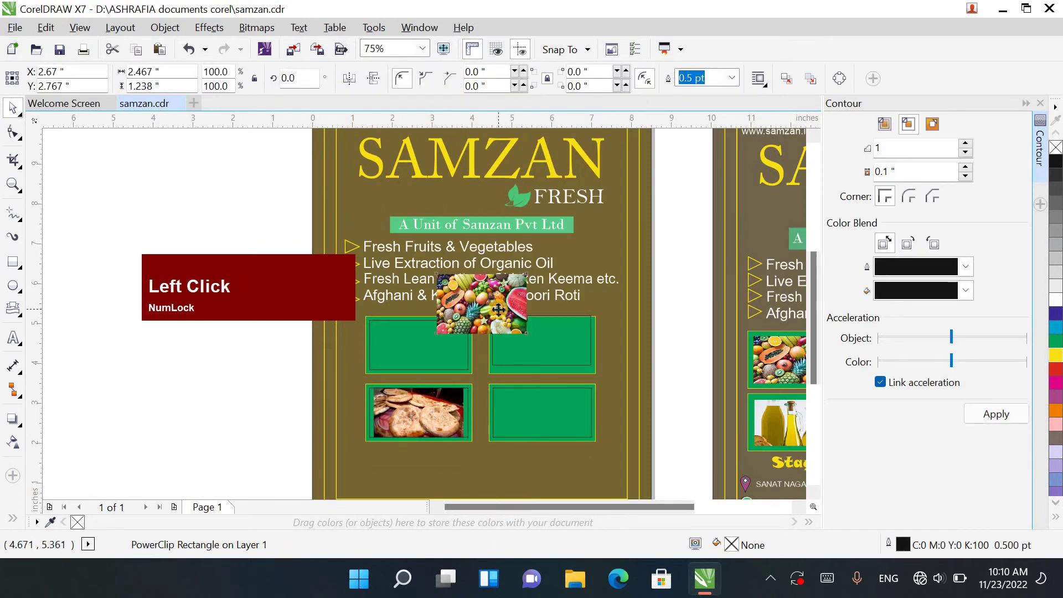
right_click(500, 310)
click(546, 109)
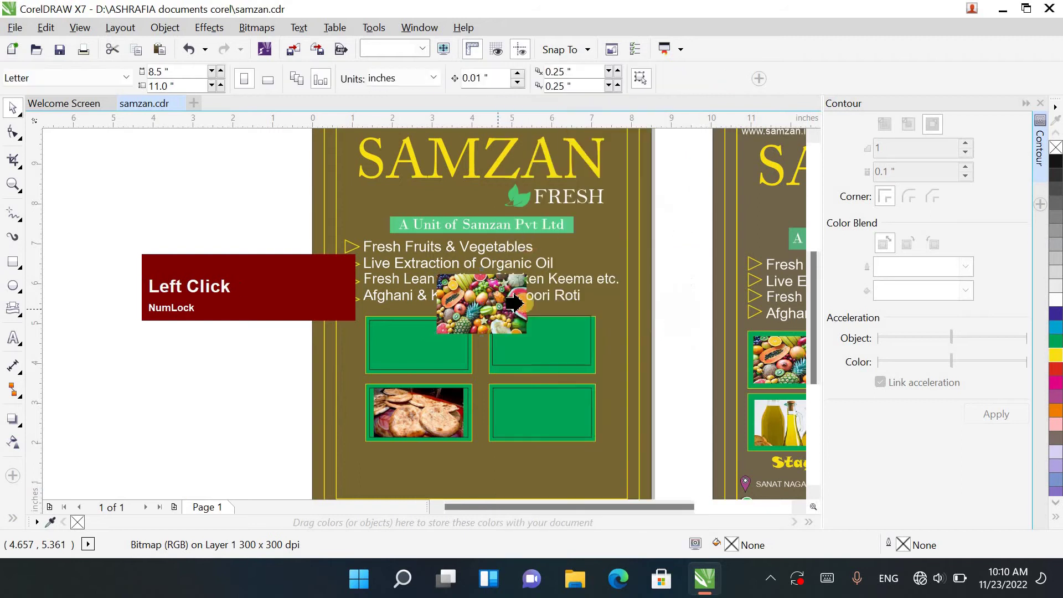
click(531, 416)
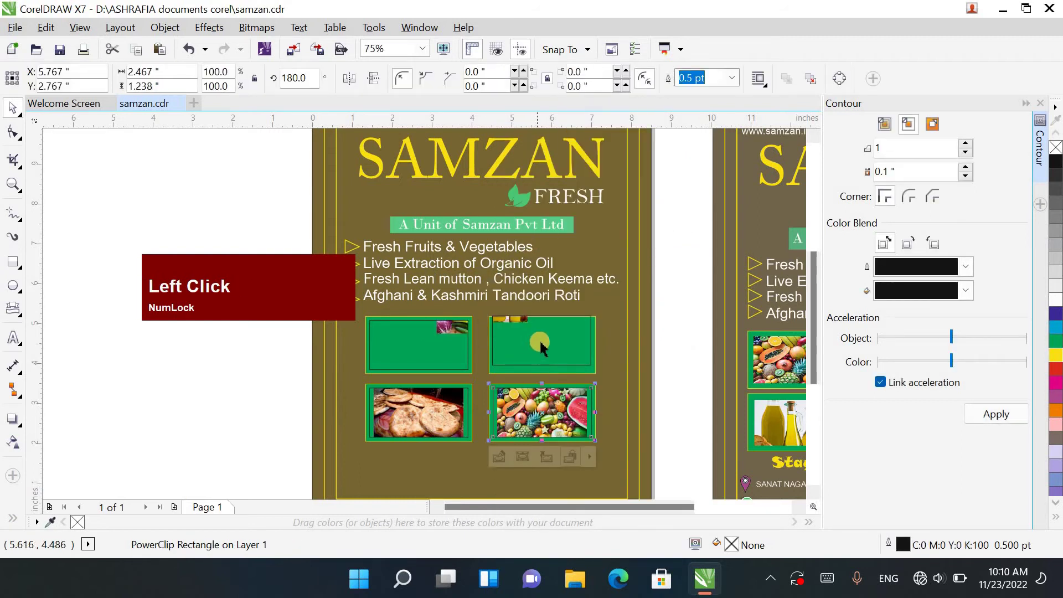
Step: Edit the upper-right PowerClip, moving the oil-bottle photo over its rectangle and enlarging it to about 2.6 × 1.3 in to cover the width
ctrl+click(539, 344)
drag(497, 309, 554, 350)
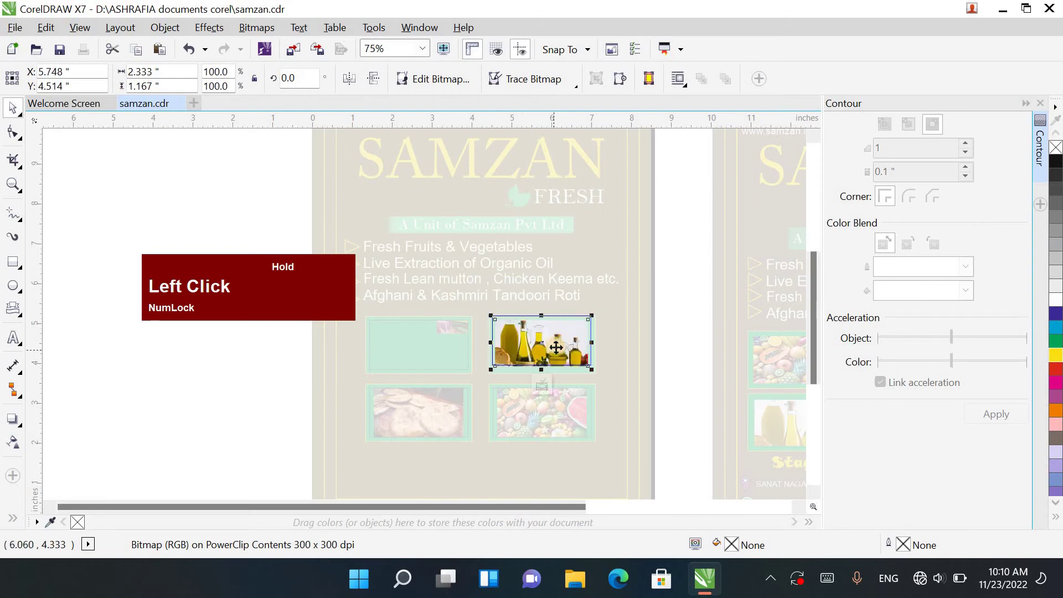
scroll(563, 344, up, 2)
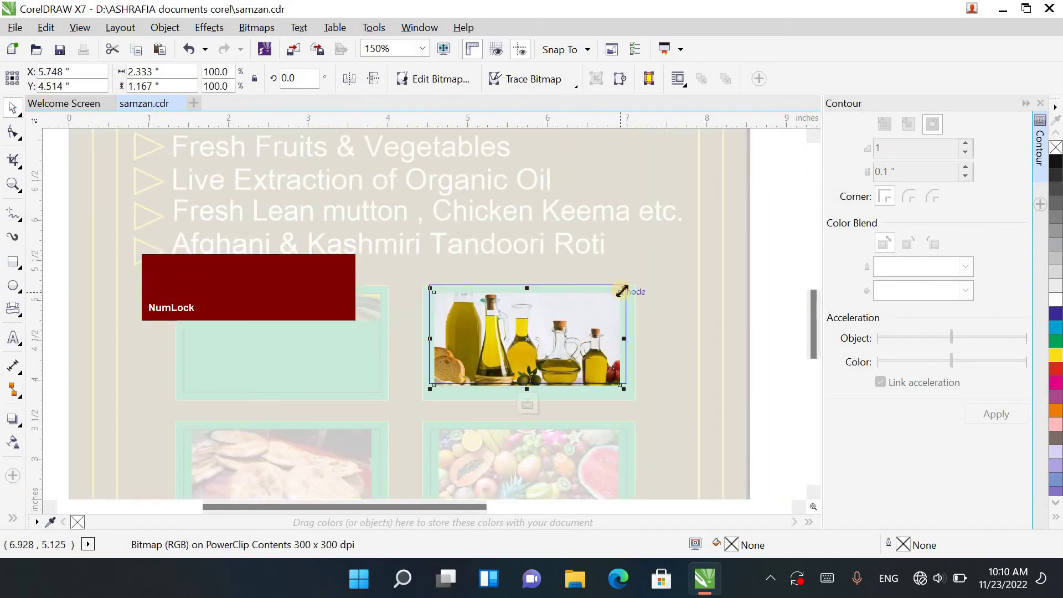
drag(623, 292, 644, 279)
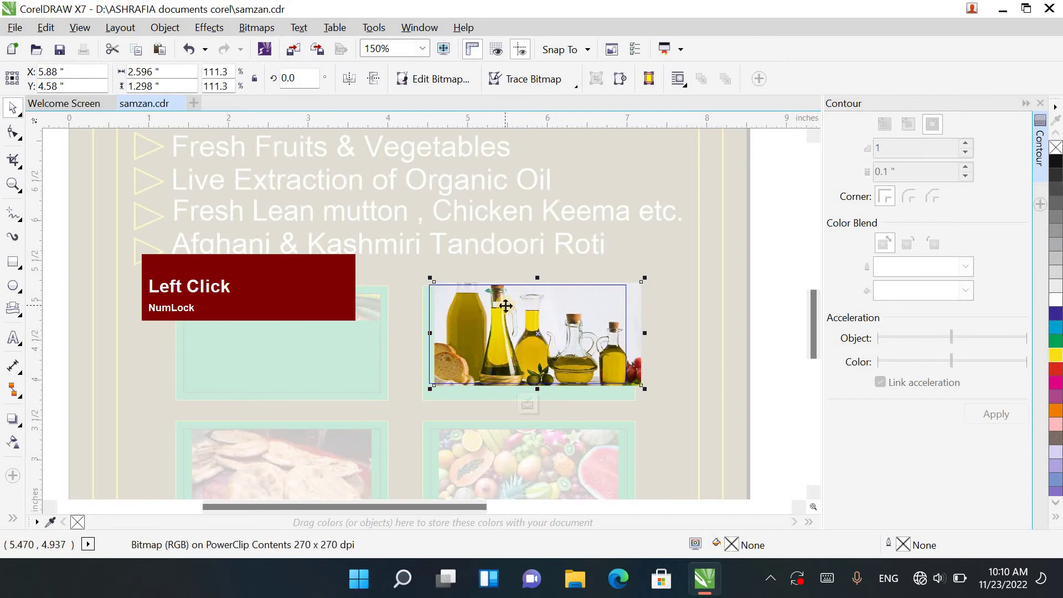
key(Left)
key(Left)
key(Left)
key(Left)
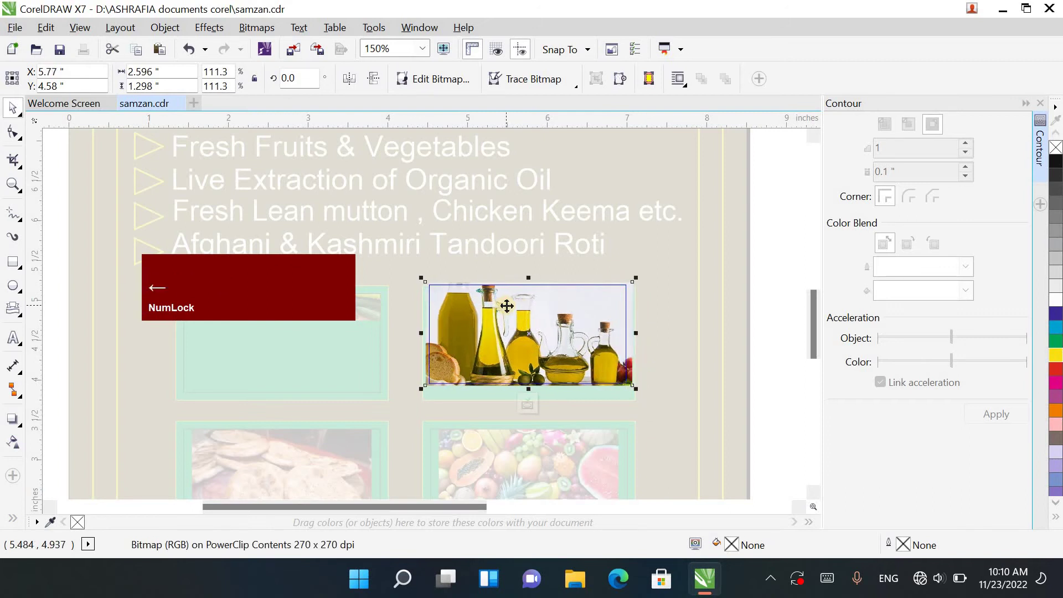
key(Left)
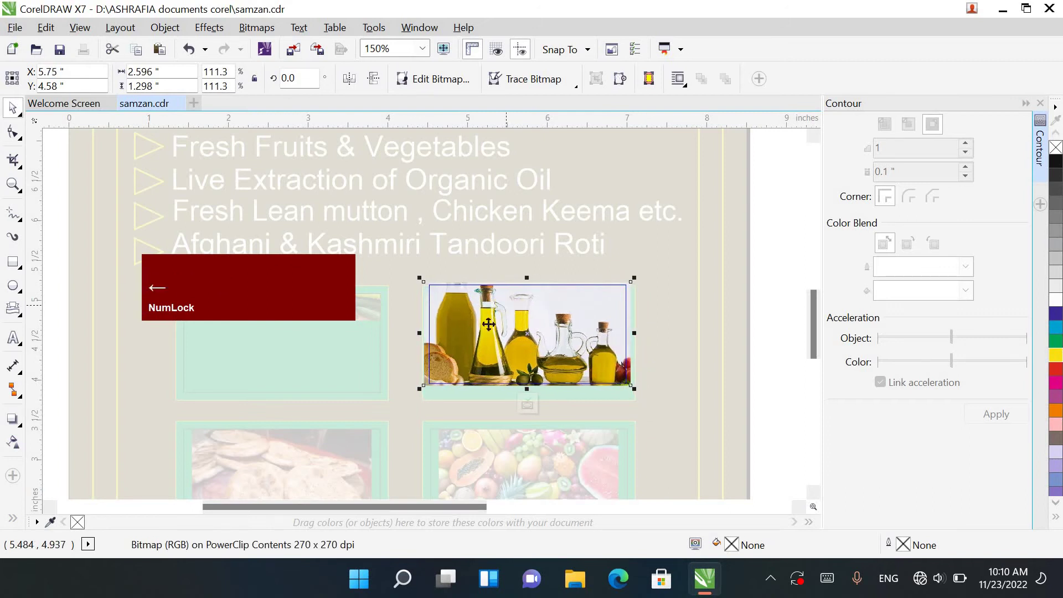
ctrl+click(414, 382)
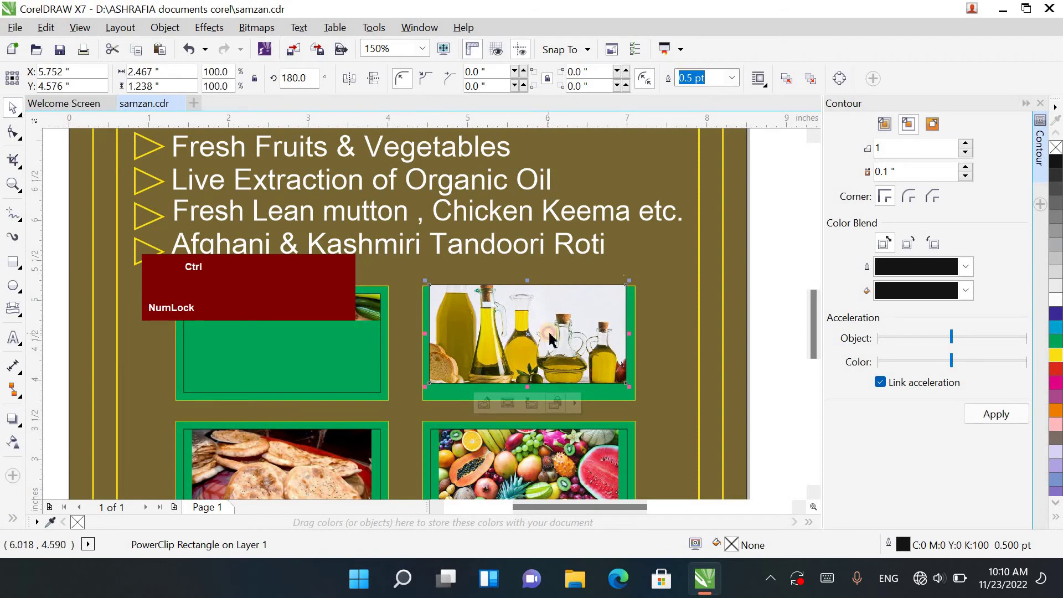
Step: Reopen the upper-right PowerClip contents and nudge the oil-bottle photo down about 0.04 in
ctrl+click(550, 332)
key(Down)
key(Down)
key(Down)
key(Down)
key(Down)
key(Down)
key(Down)
key(Down)
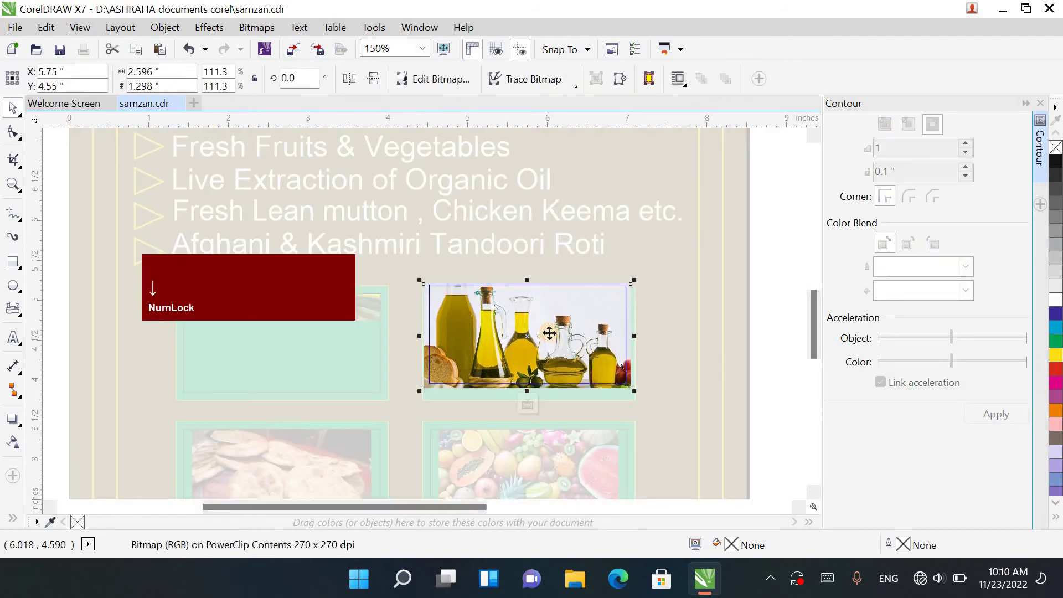
key(Up)
key(Up)
key(Up)
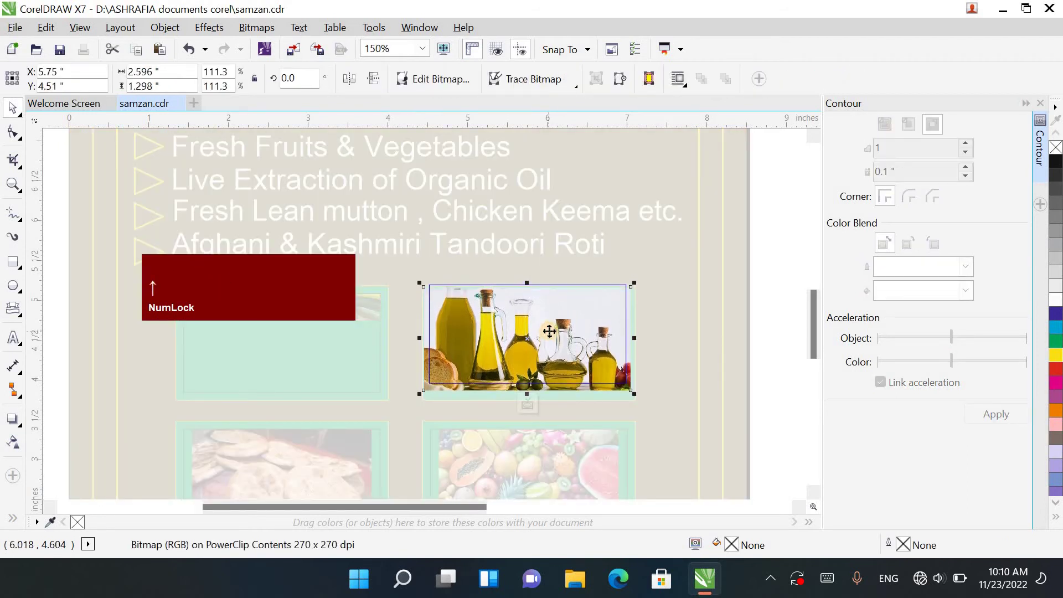
ctrl+click(679, 354)
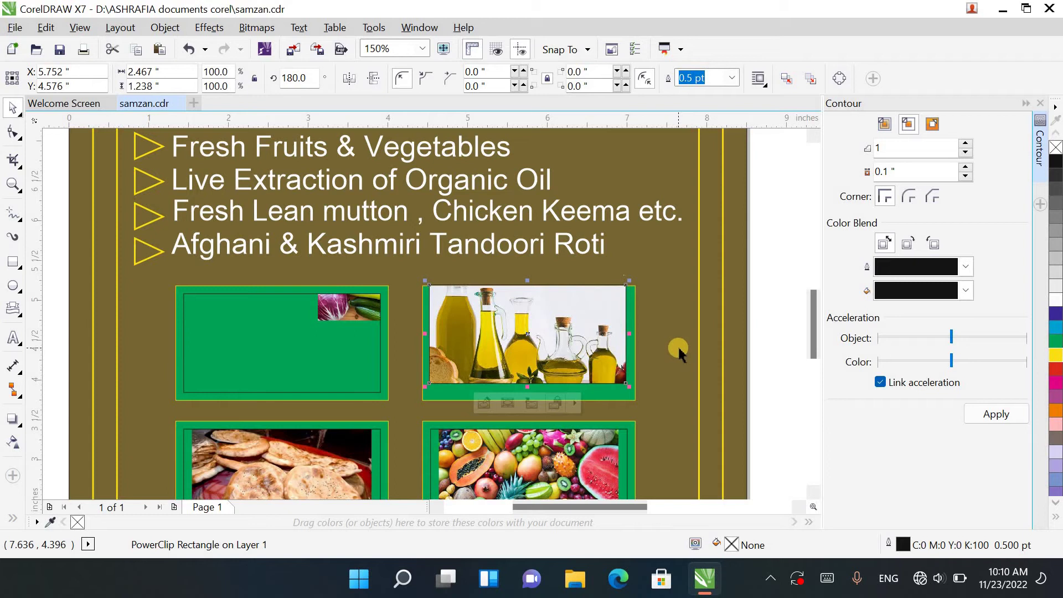
key(ctrl)
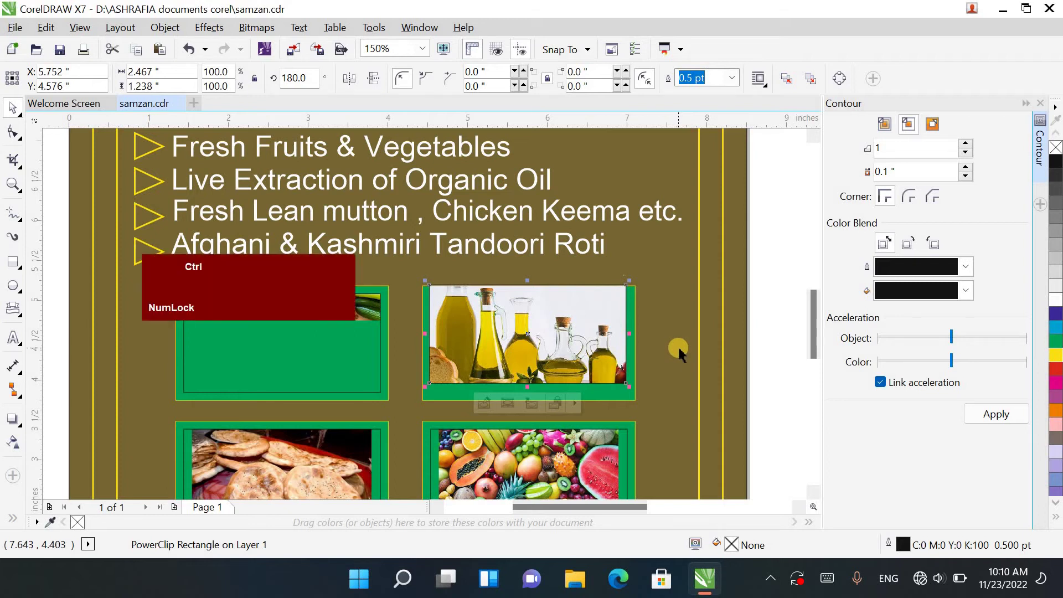
ctrl+click(591, 340)
key(ctrl)
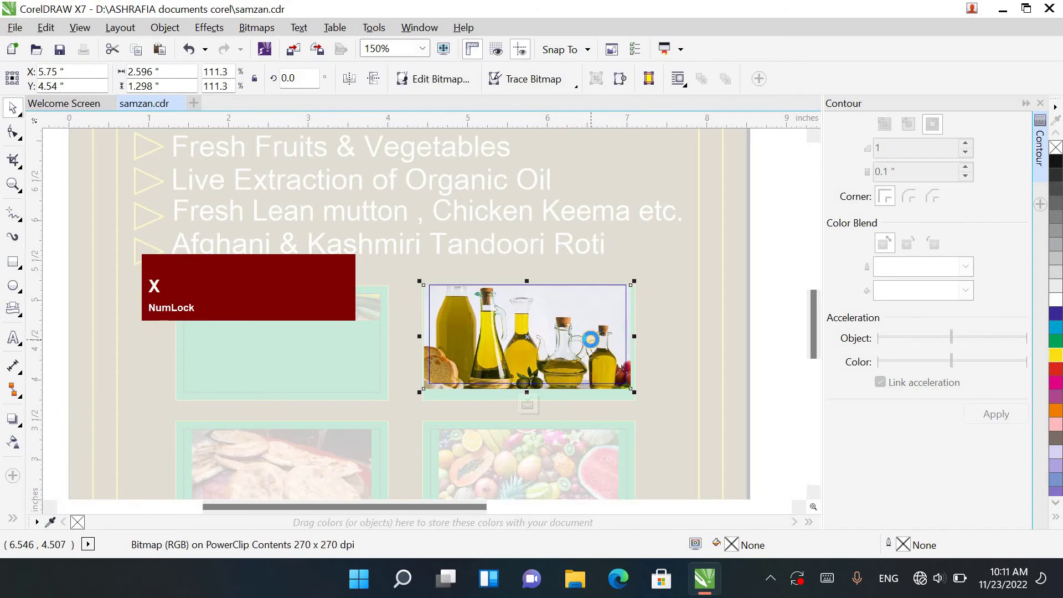
key(ctrl+x)
ctrl+click(659, 370)
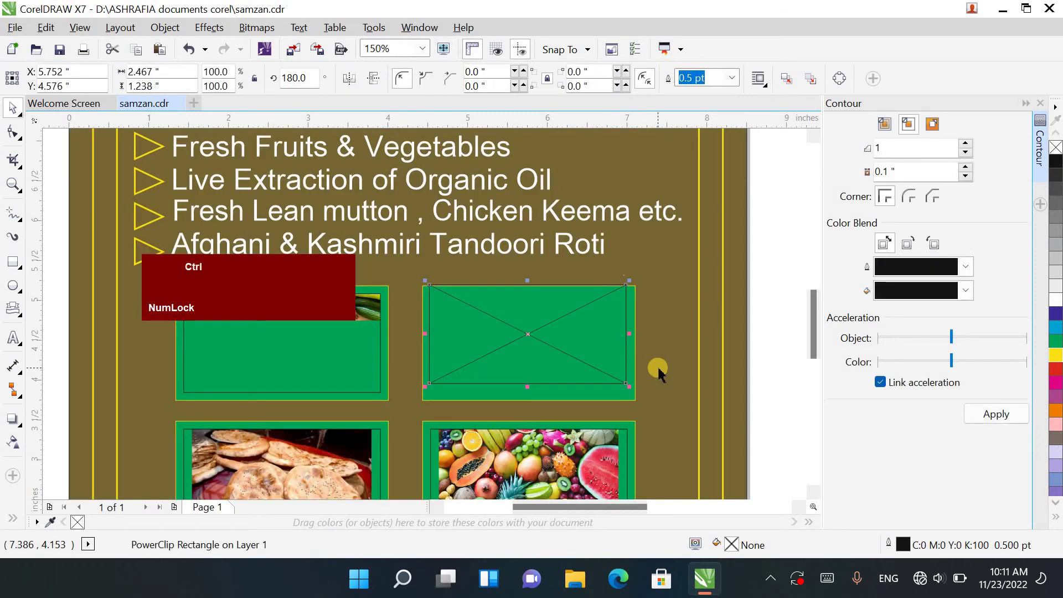
key(ctrl+z)
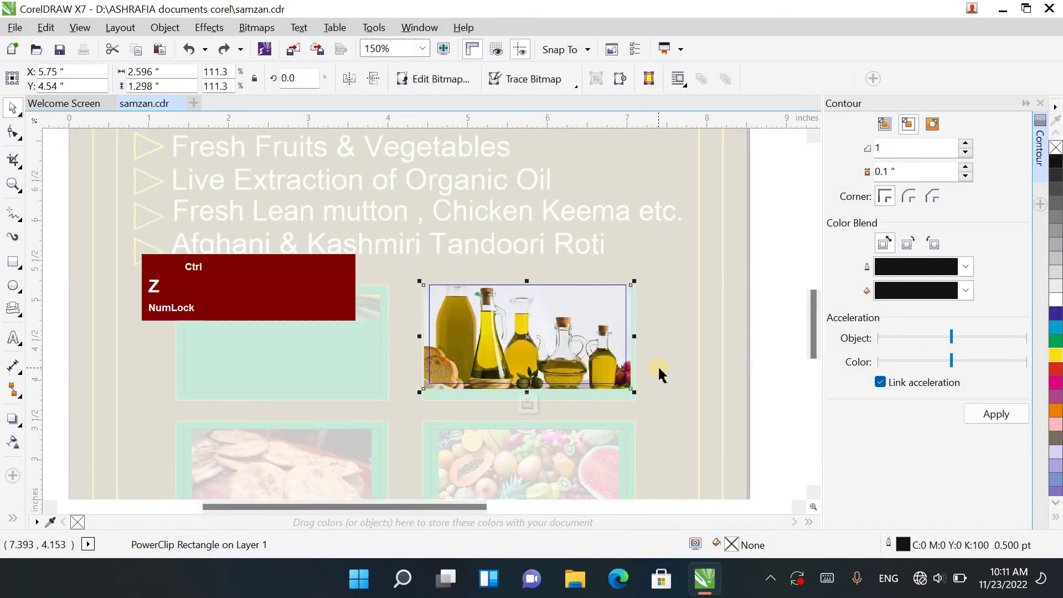
ctrl+click(659, 371)
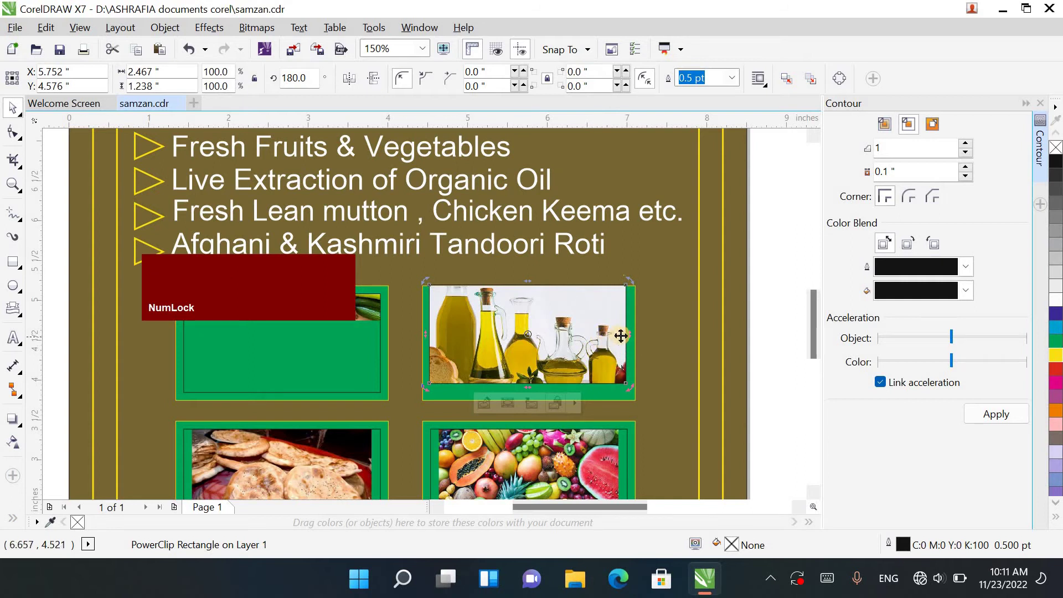
Step: Centre the oil-bottle PowerClip rectangle horizontally and vertically within its green frame
key(shift)
shift+click(632, 318)
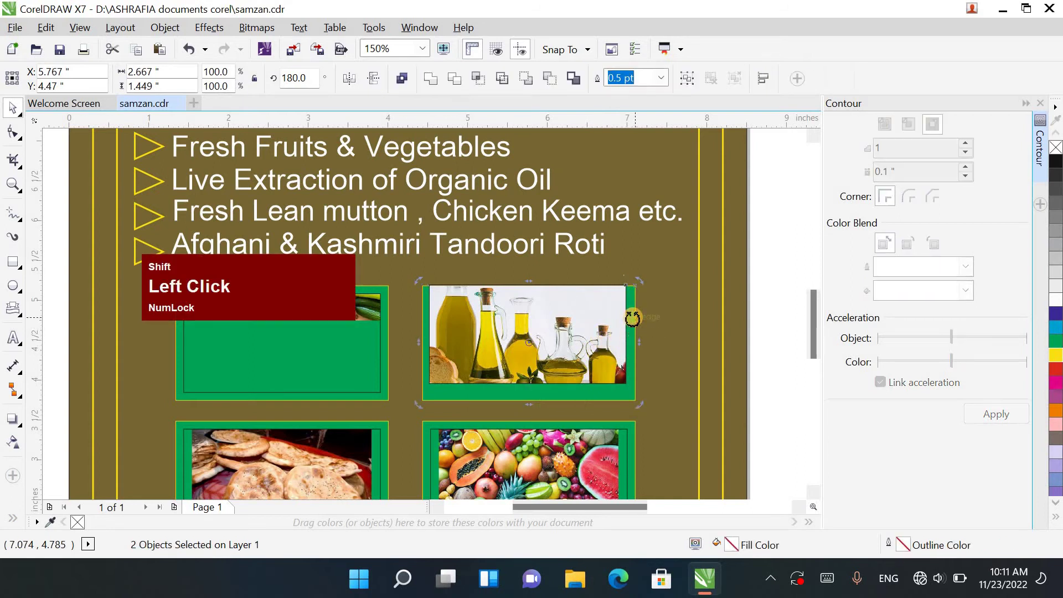
key(c)
key(e)
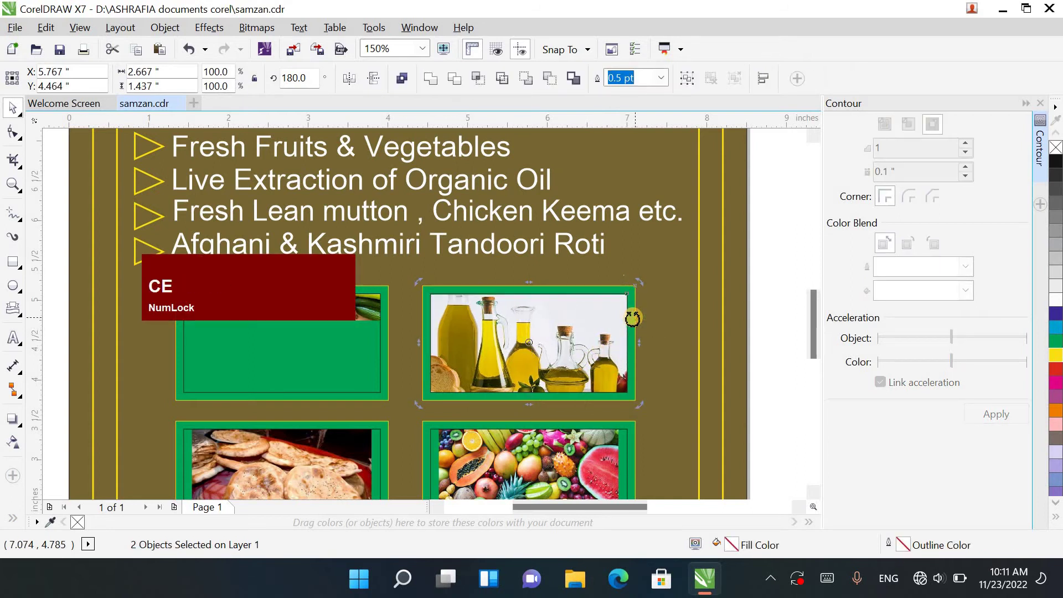
click(672, 342)
Step: Edit the upper-left PowerClip, moving the vegetable photo over its rectangle and stretching it to about 2.56 × 1.54 in to fill it
drag(642, 508, 588, 507)
ctrl+click(564, 327)
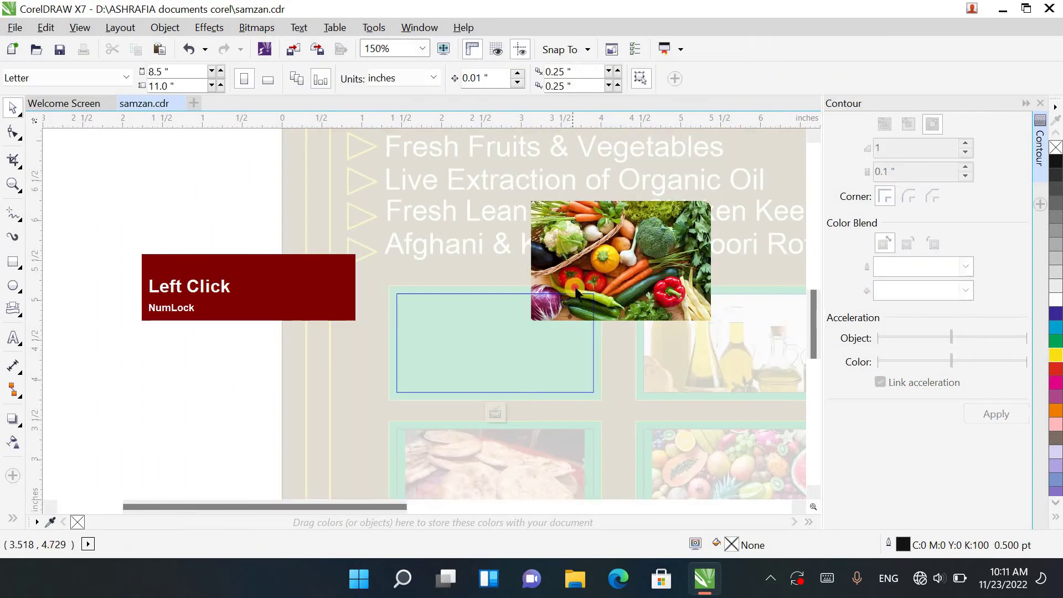
drag(576, 294, 485, 343)
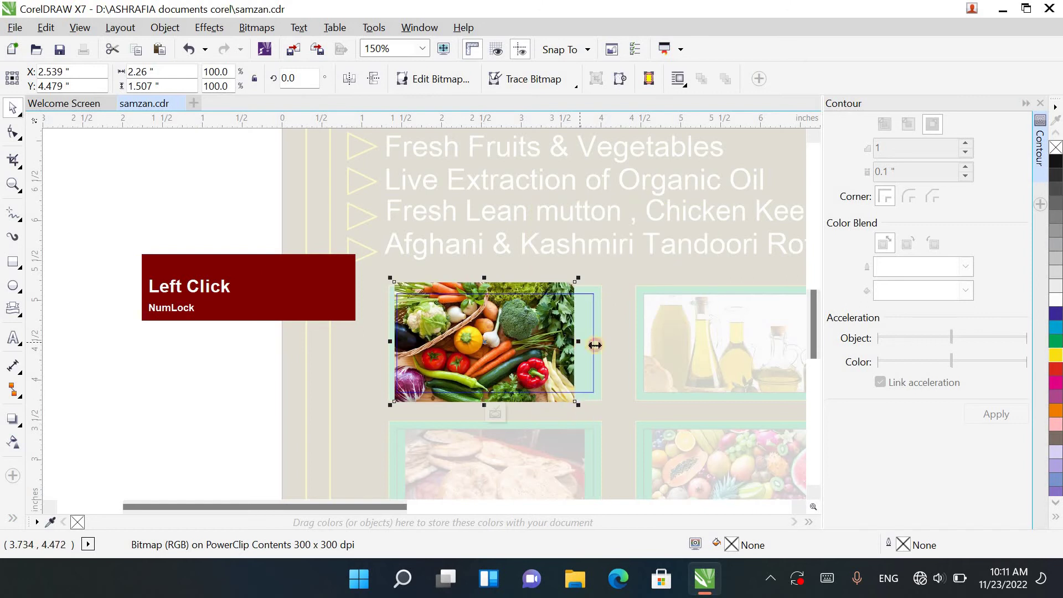
drag(595, 345, 607, 415)
key(Left)
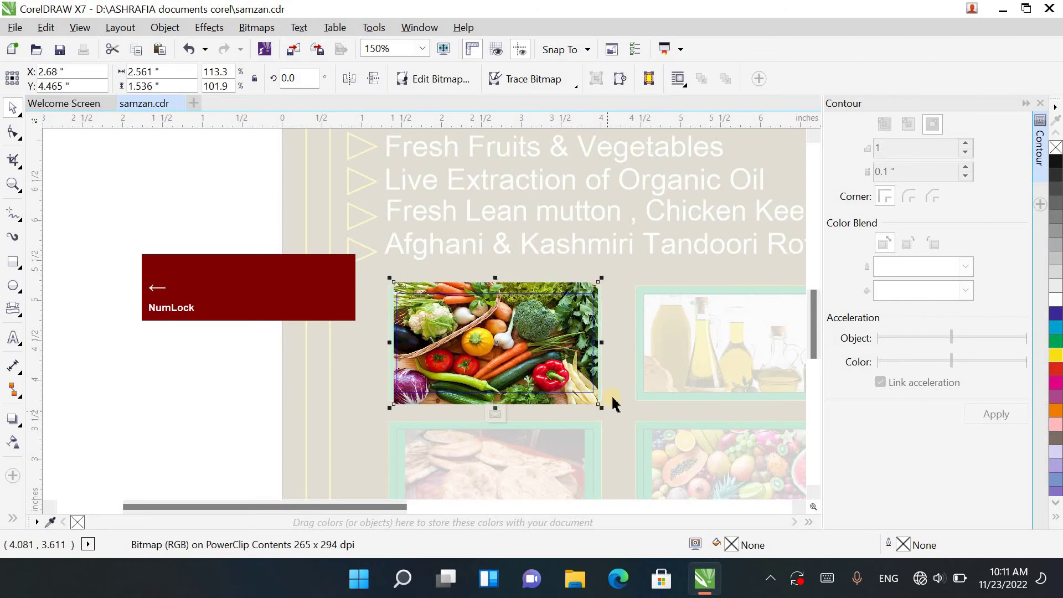
ctrl+click(623, 365)
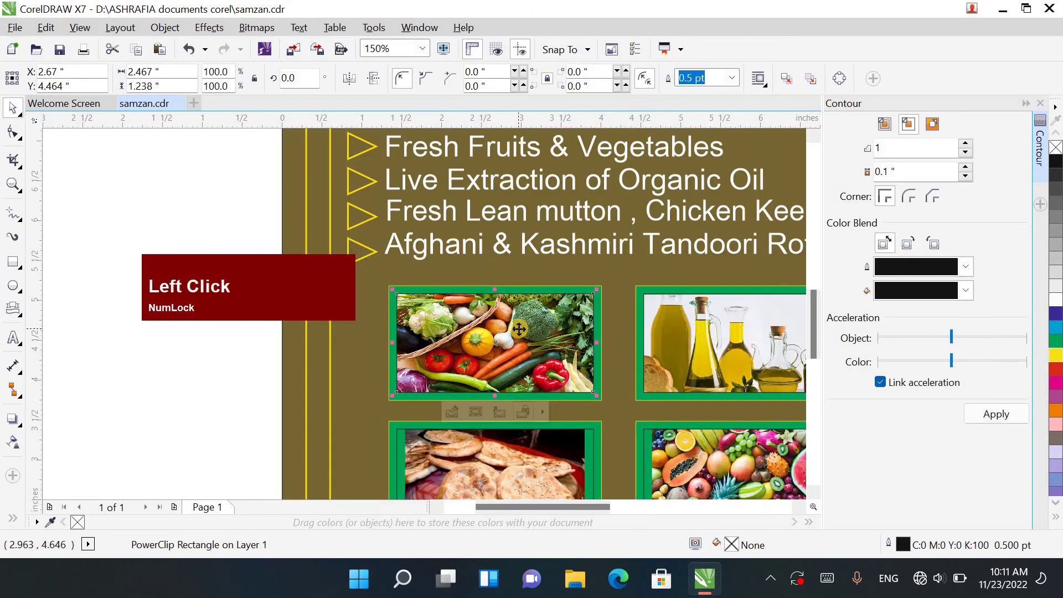
scroll(519, 329, down, 2)
drag(811, 299, 811, 340)
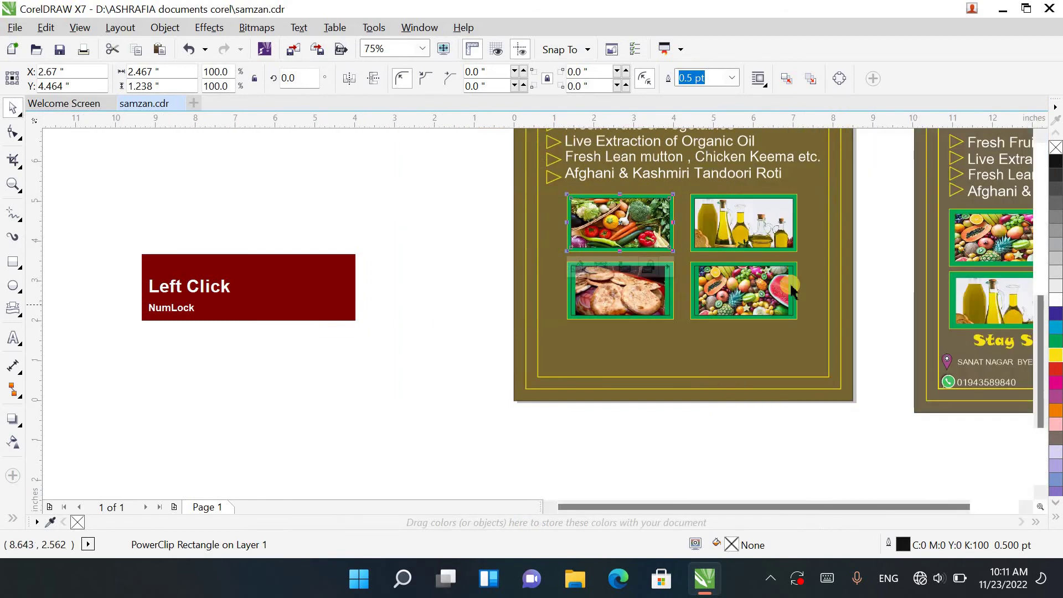
Step: Edit the lower-right PowerClip, enlarging the fruit photo from its centre to fill the rectangle's full width
scroll(780, 290, up, 1)
ctrl+click(752, 296)
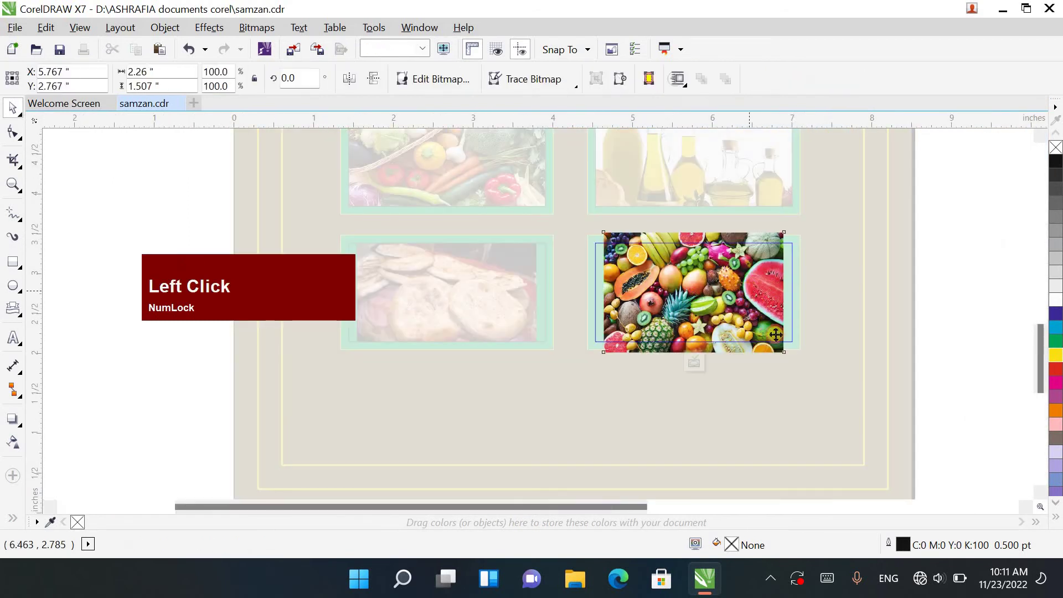
drag(784, 352, 799, 367)
ctrl+click(909, 337)
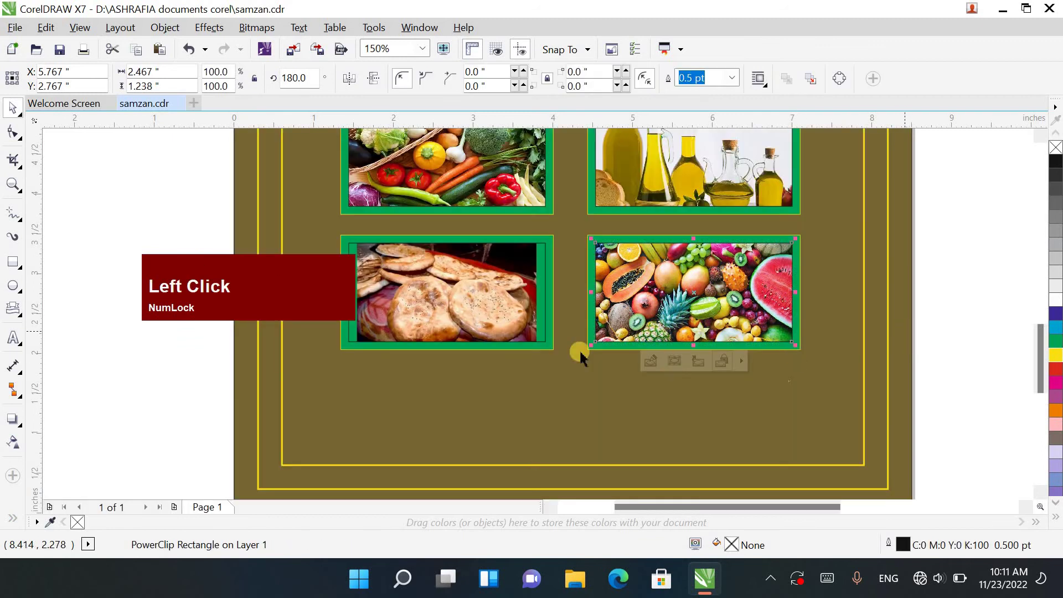
Step: Edit the lower-left PowerClip, enlarging the bread photo to about 2.53 × 1.69 in to fill its rectangle
click(491, 312)
ctrl+click(506, 311)
click(506, 311)
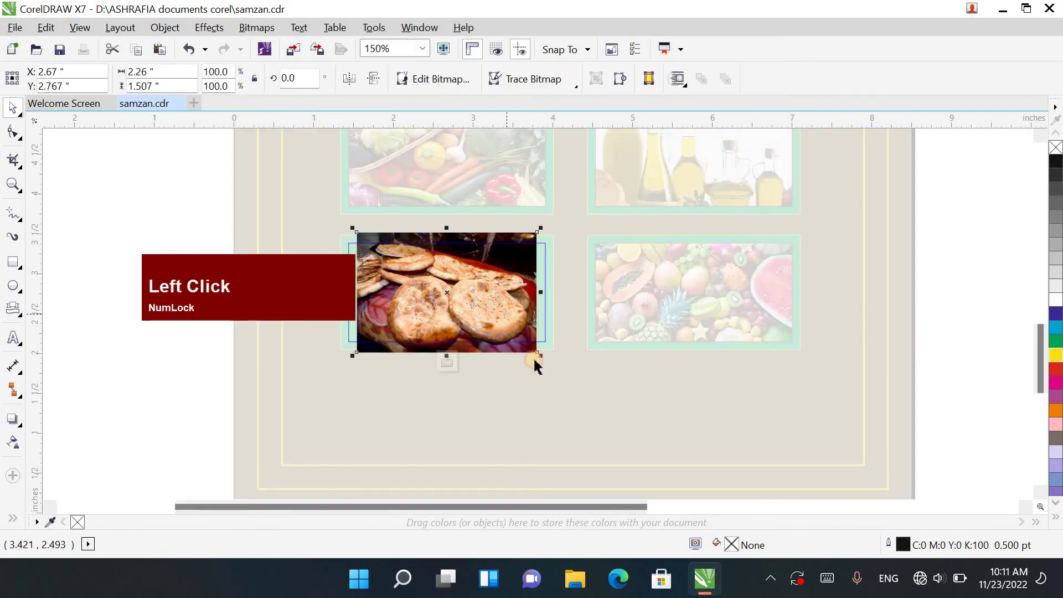
mouse_move(540, 358)
mouse_down()
mouse_move(550, 368)
mouse_move(547, 359)
mouse_up()
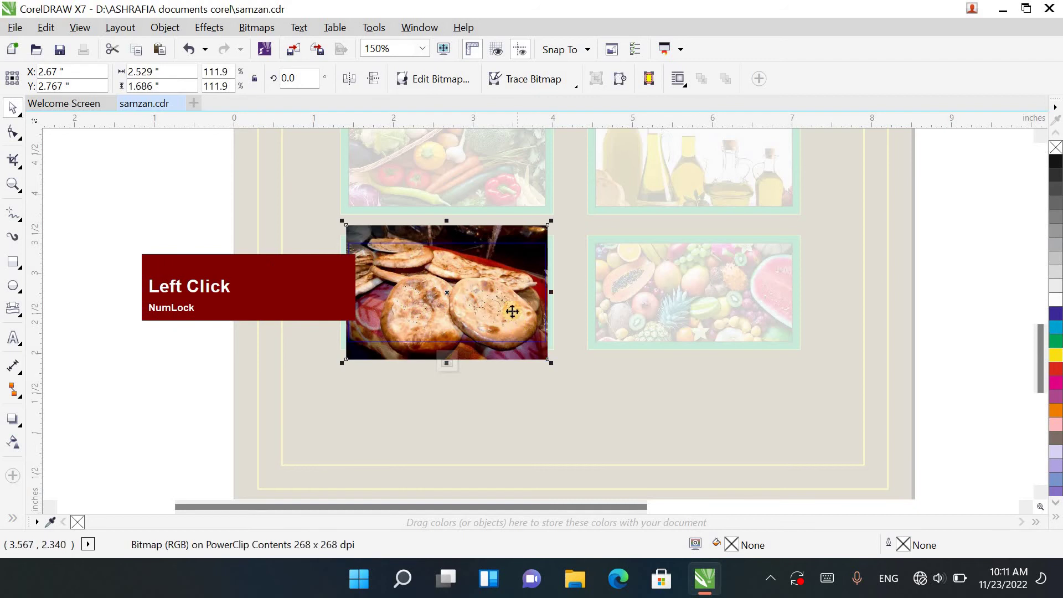
ctrl+click(837, 337)
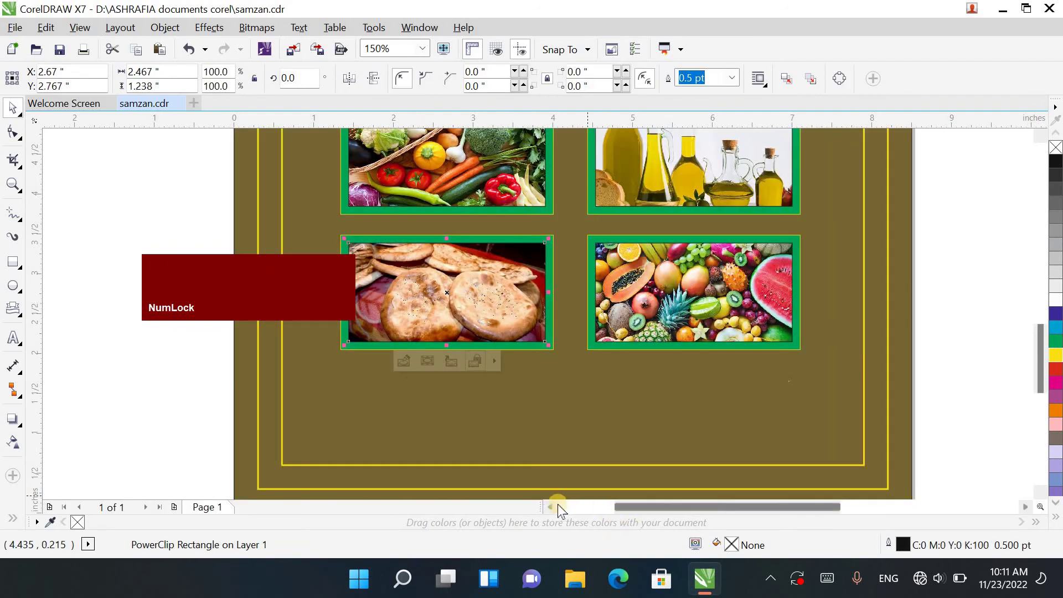
Step: Copy the sample's "Stay Safe, Stay Healthy" slogan below the new flyer's photos and centre it horizontally on the border frame
click(550, 506)
click(551, 506)
scroll(526, 335, down, 1)
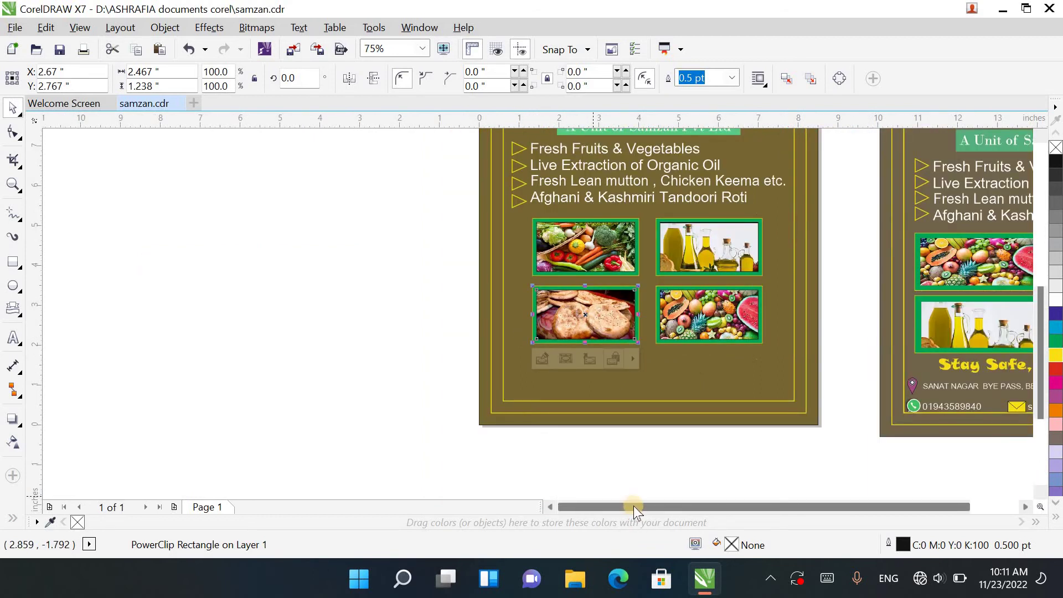
drag(633, 505, 662, 509)
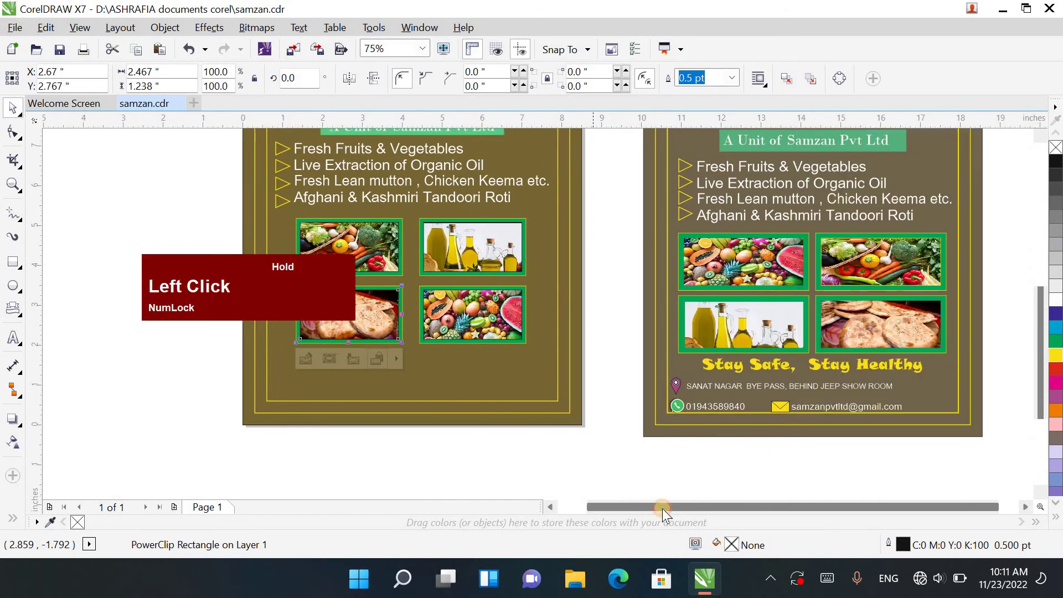
click(774, 363)
drag(759, 506, 730, 506)
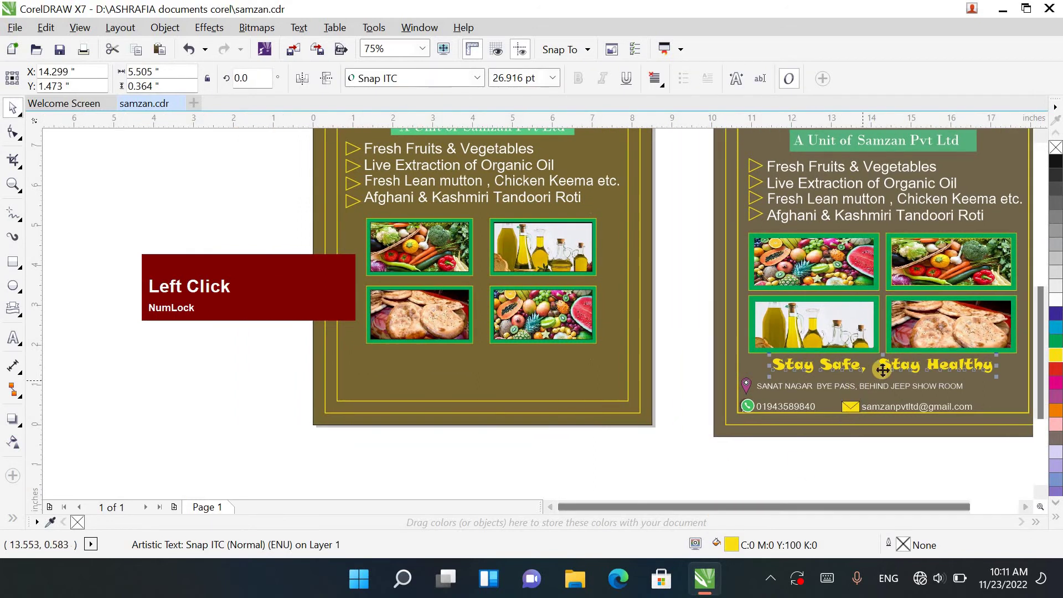
mouse_move(850, 366)
mouse_down()
mouse_move(512, 404)
mouse_move(516, 364)
mouse_move(491, 352)
mouse_up()
right_click(510, 403)
shift+click(584, 380)
key(c)
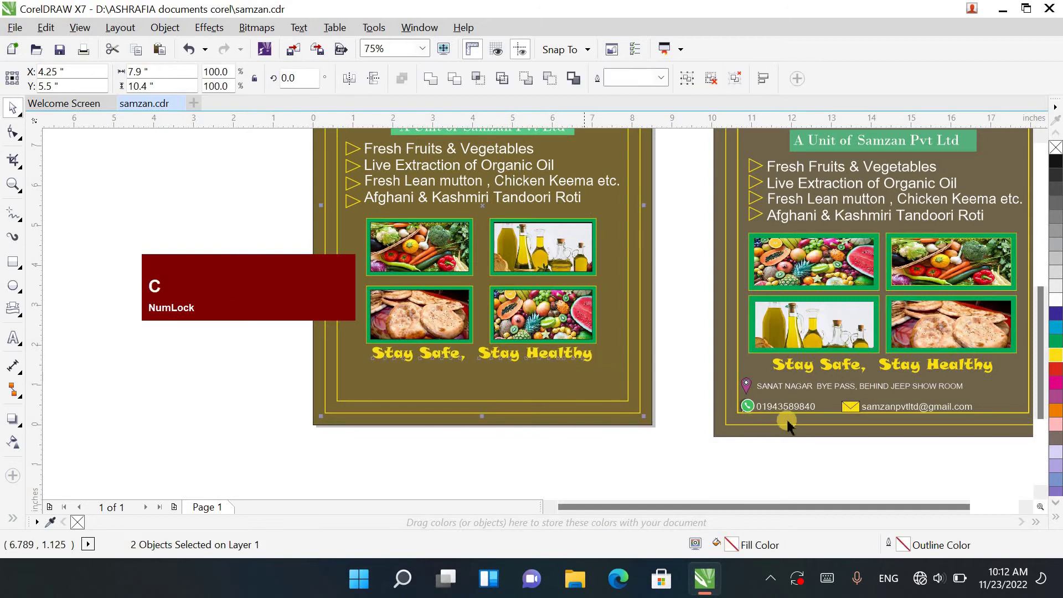
Step: Draw a rectangle about 0.58 × 0.35 in below the sample's envelope icon and fill it yellow
drag(1040, 332, 870, 448)
click(870, 449)
click(850, 367)
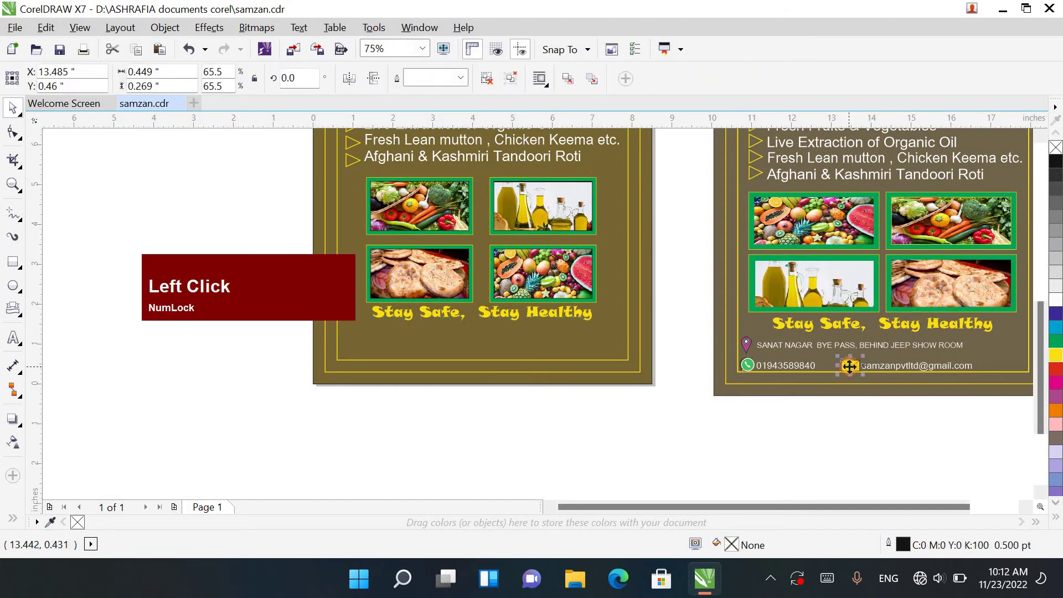
click(13, 262)
scroll(887, 399, up, 2)
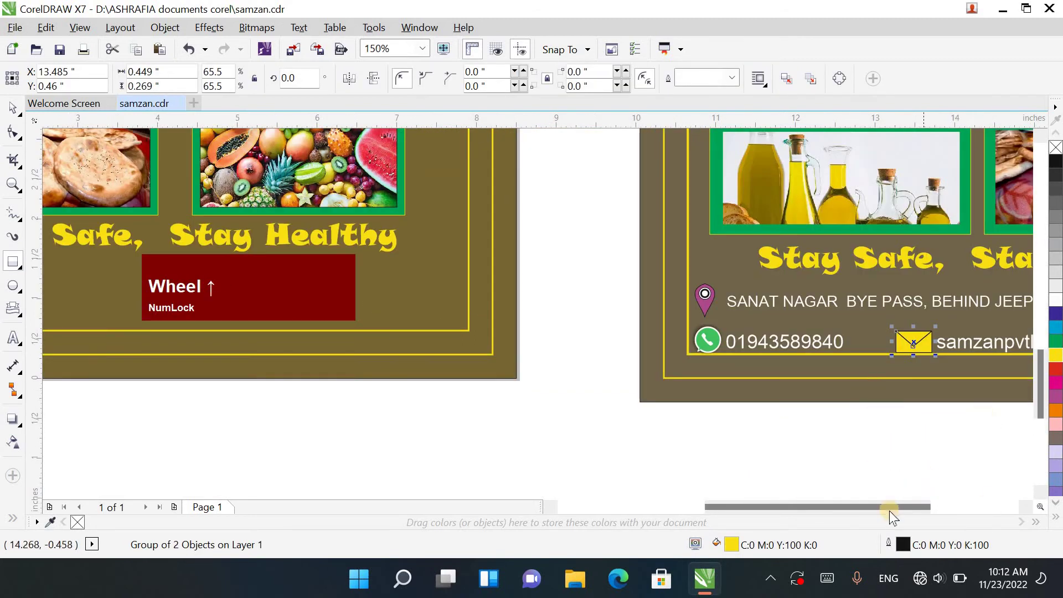
drag(890, 508, 924, 507)
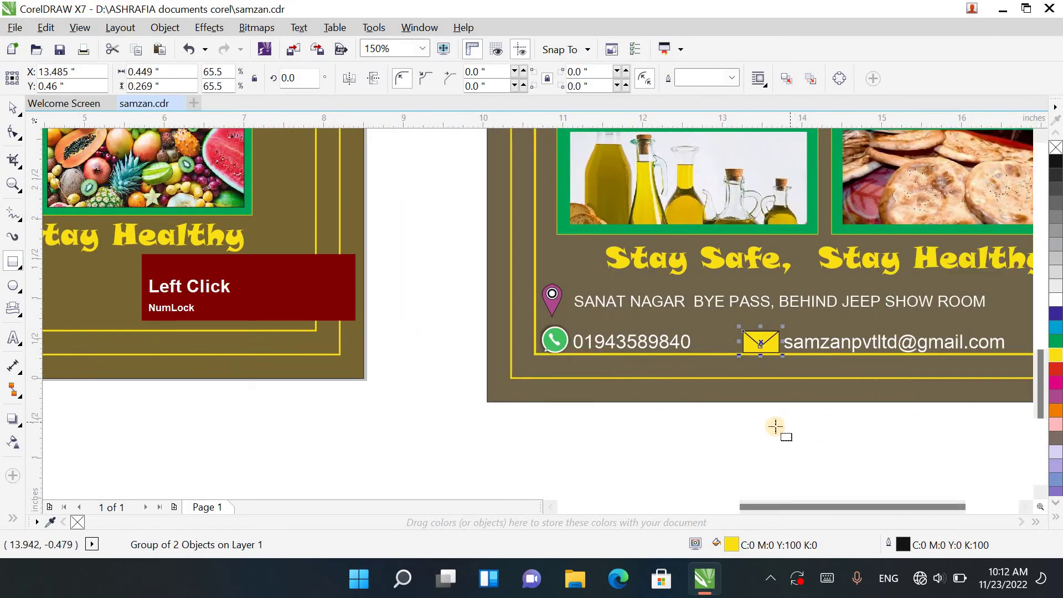
drag(763, 419, 810, 447)
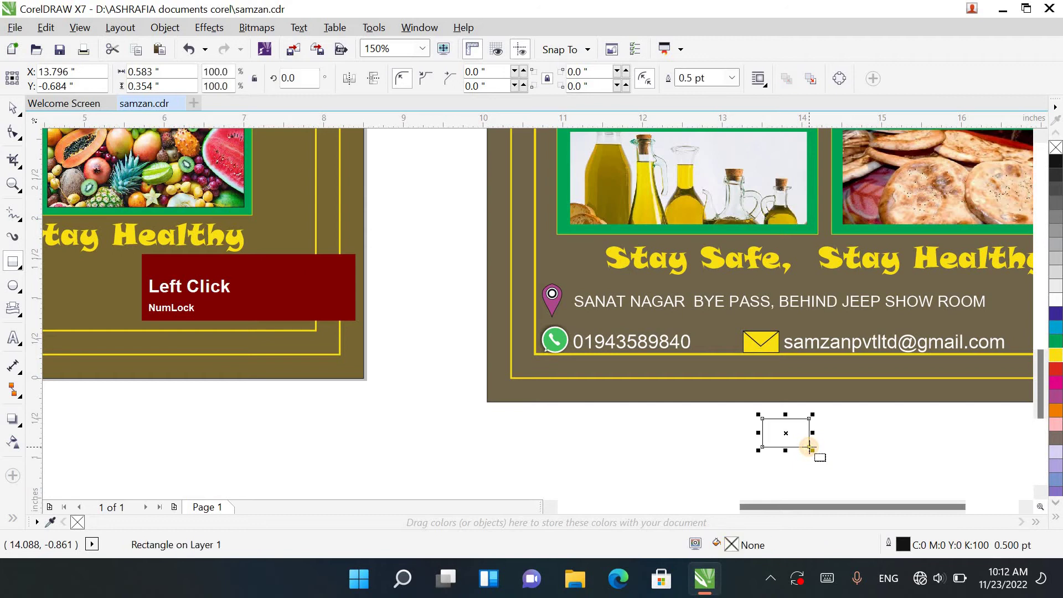
click(1057, 357)
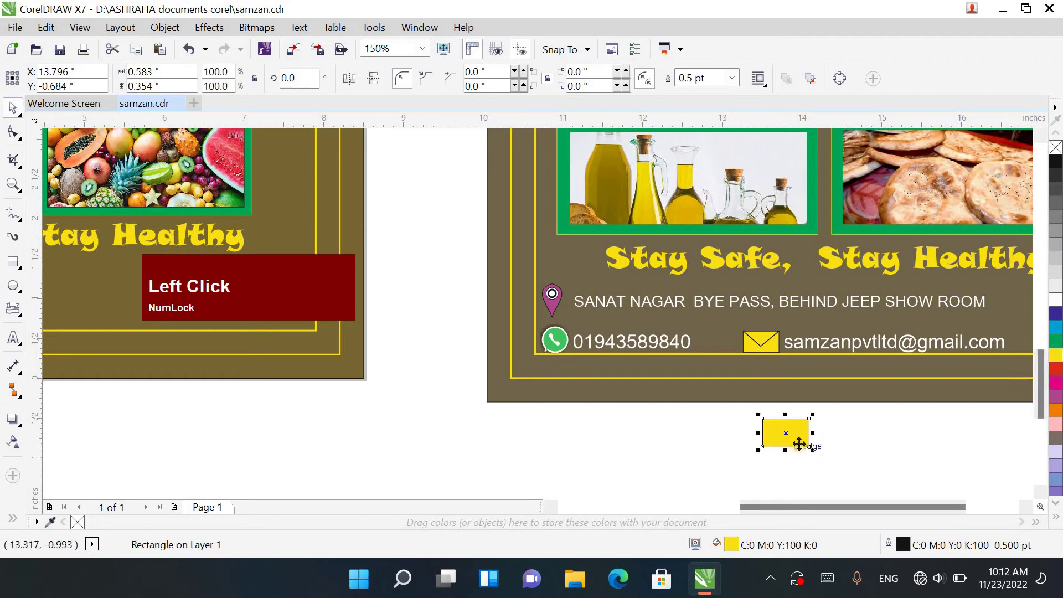
Step: Duplicate the yellow rectangle and place the copy over the original, slightly higher
scroll(798, 441, up, 1)
key(ctrl+d)
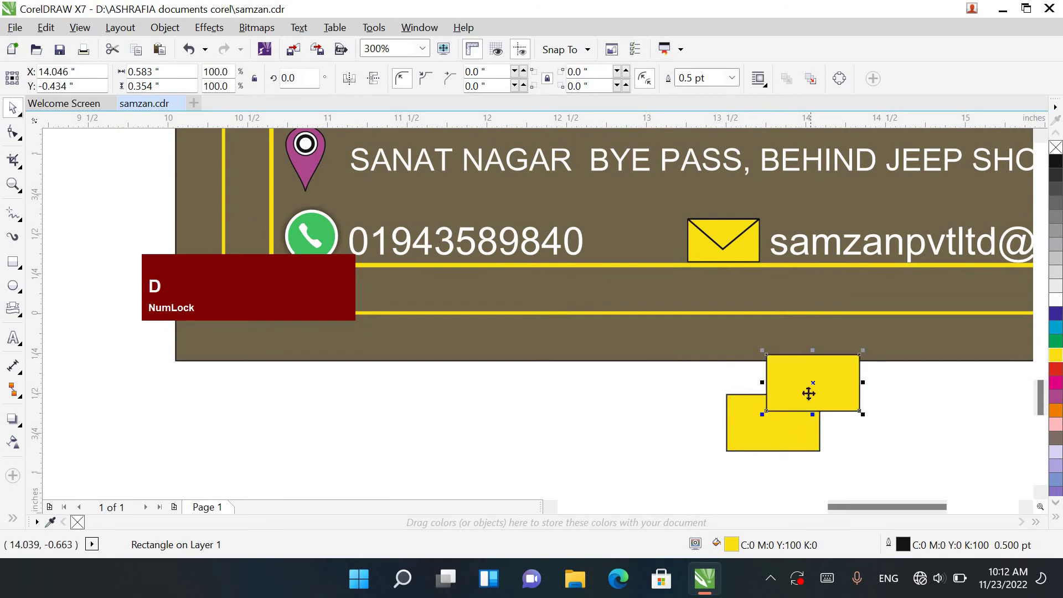
drag(809, 393, 767, 419)
scroll(786, 444, up, 1)
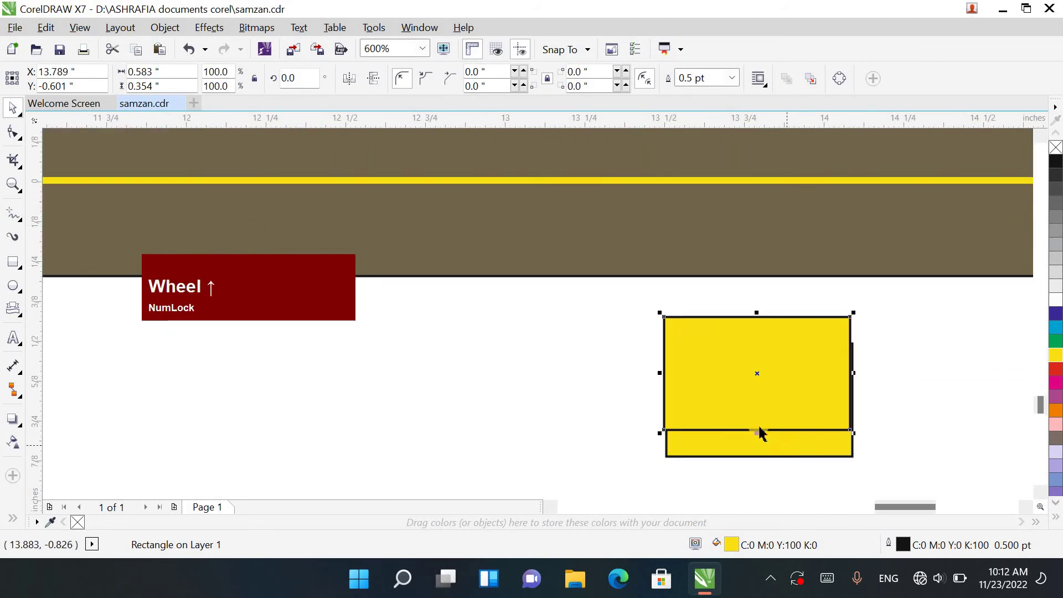
Step: Convert the upper rectangle to curves, add a node midway along its bottom edge, and delete both bottom corner nodes to form a triangular flap
key(ctrl)
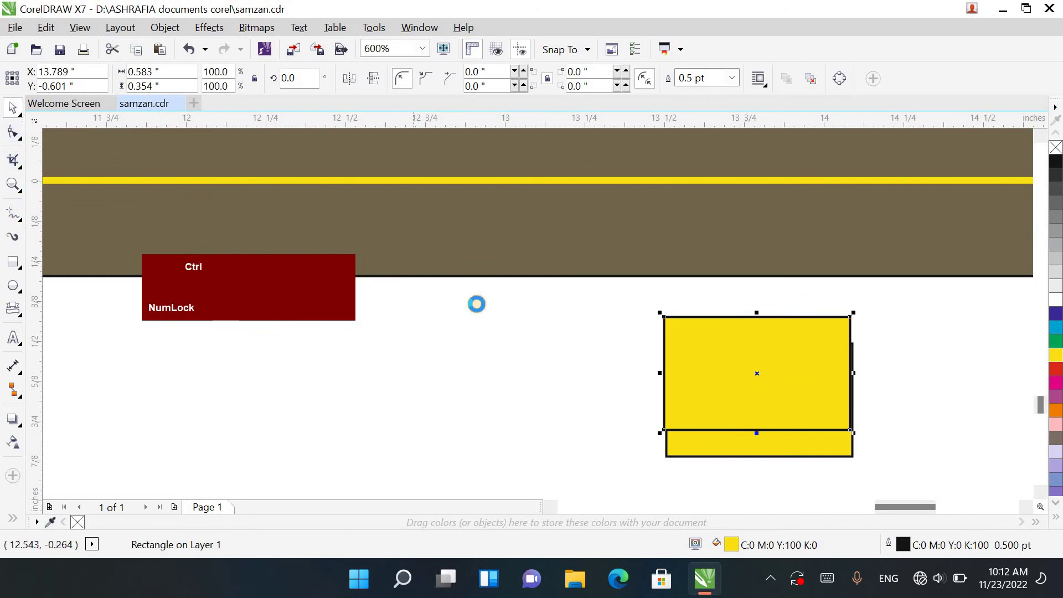
key(ctrl+q)
click(21, 136)
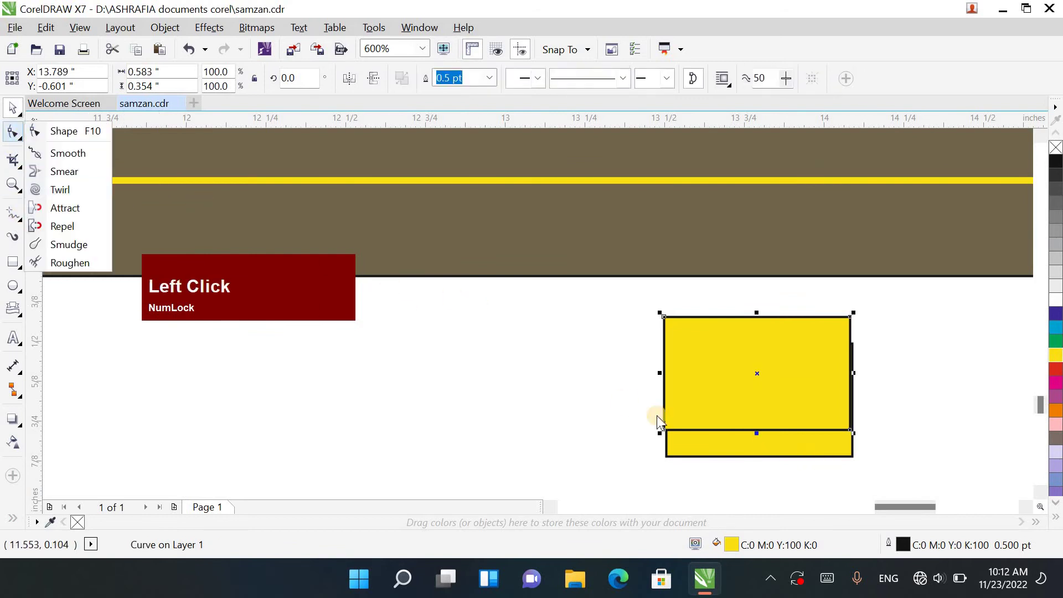
click(59, 132)
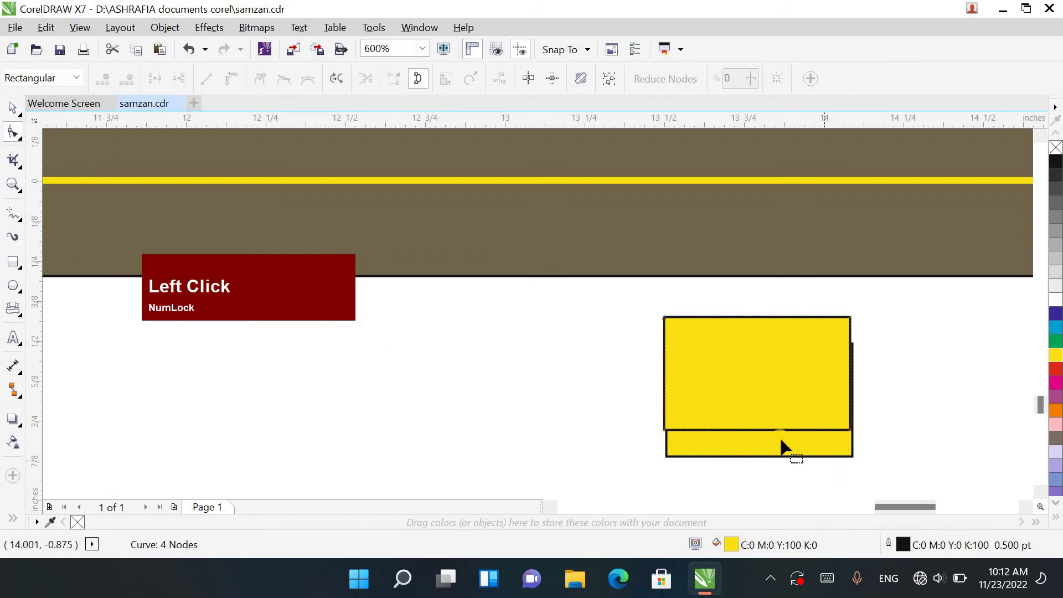
double_click(758, 430)
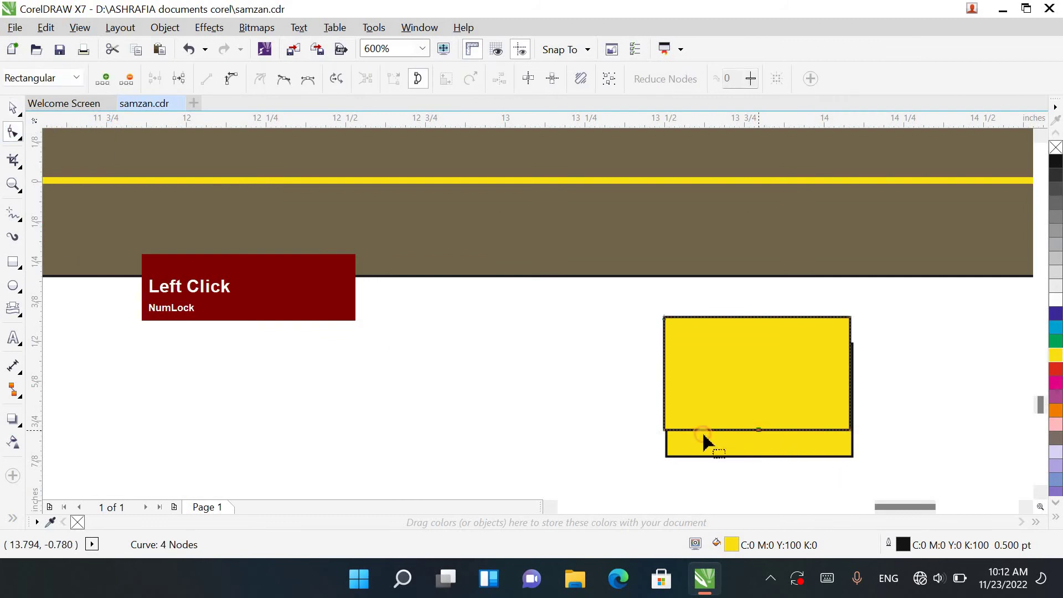
double_click(665, 430)
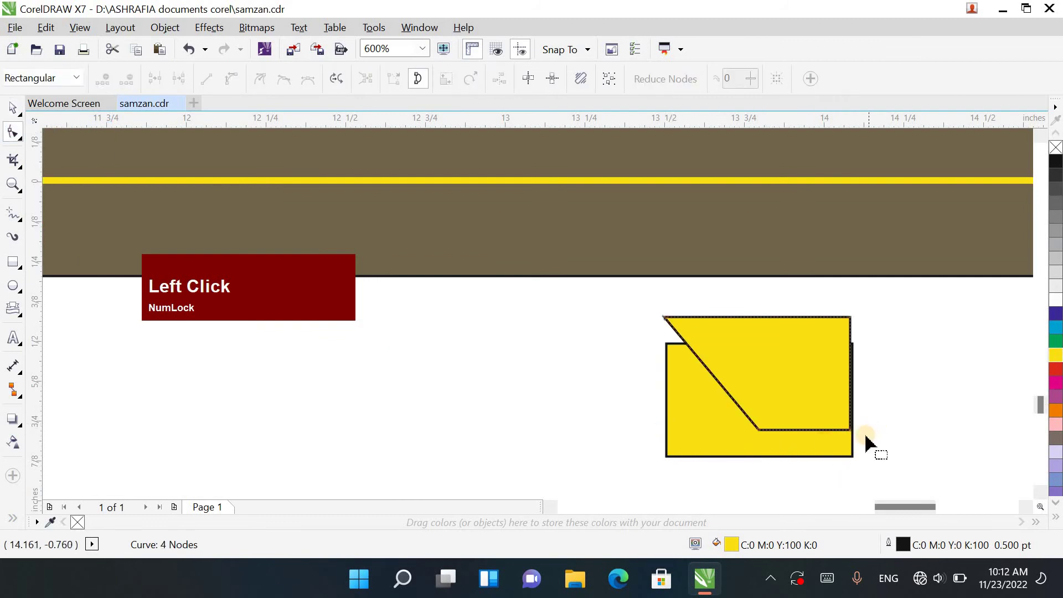
double_click(851, 432)
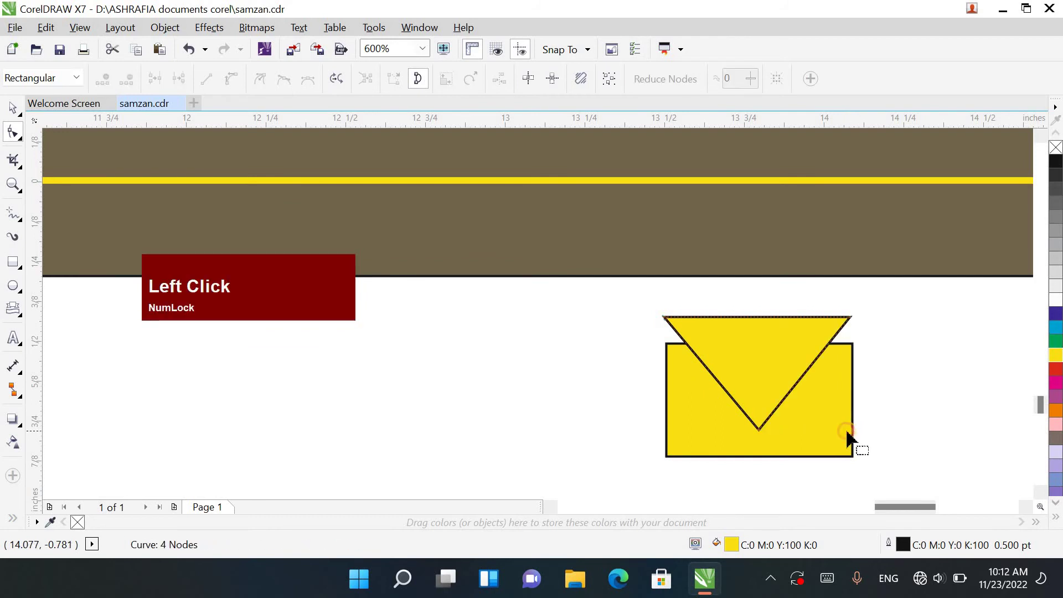
key(space)
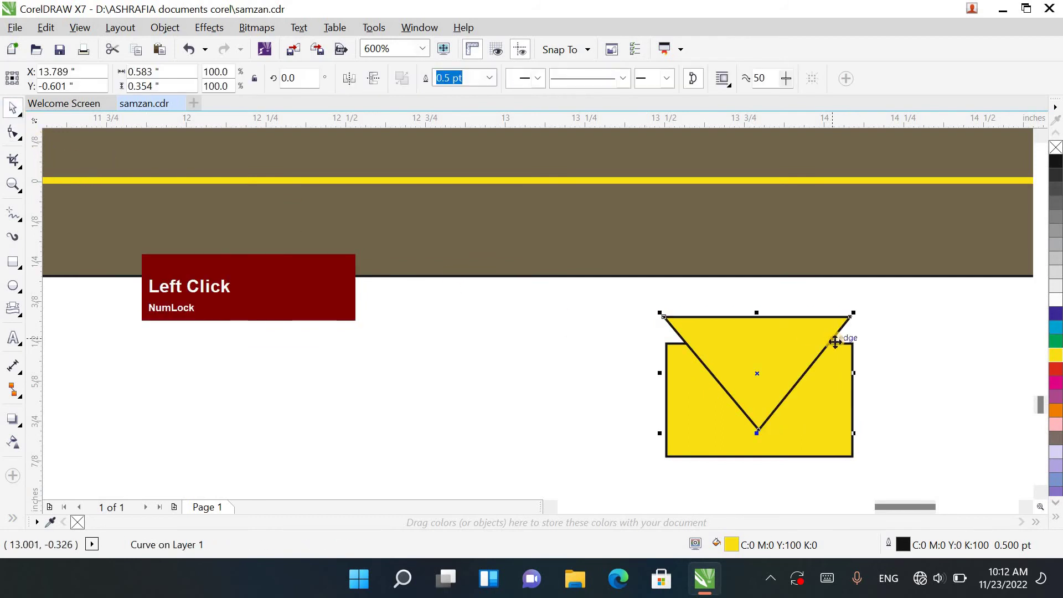
Step: Shorten the triangular flap to about 0.27 in high and nudge it to align with the yellow rectangle's top edge
key(Down)
key(Down)
key(Down)
key(Down)
key(Down)
key(Down)
key(Down)
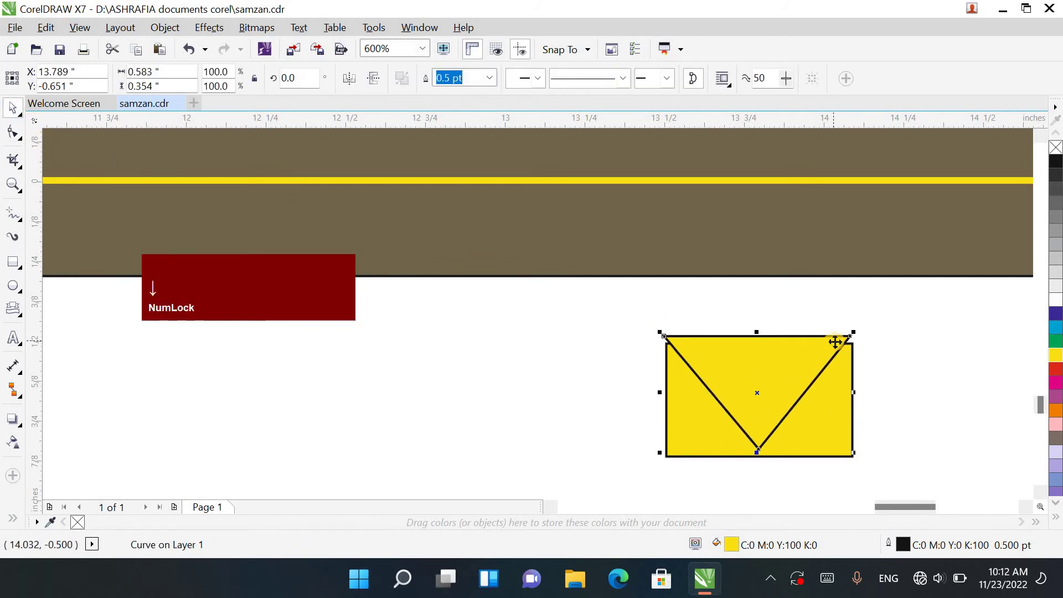
drag(754, 455, 753, 430)
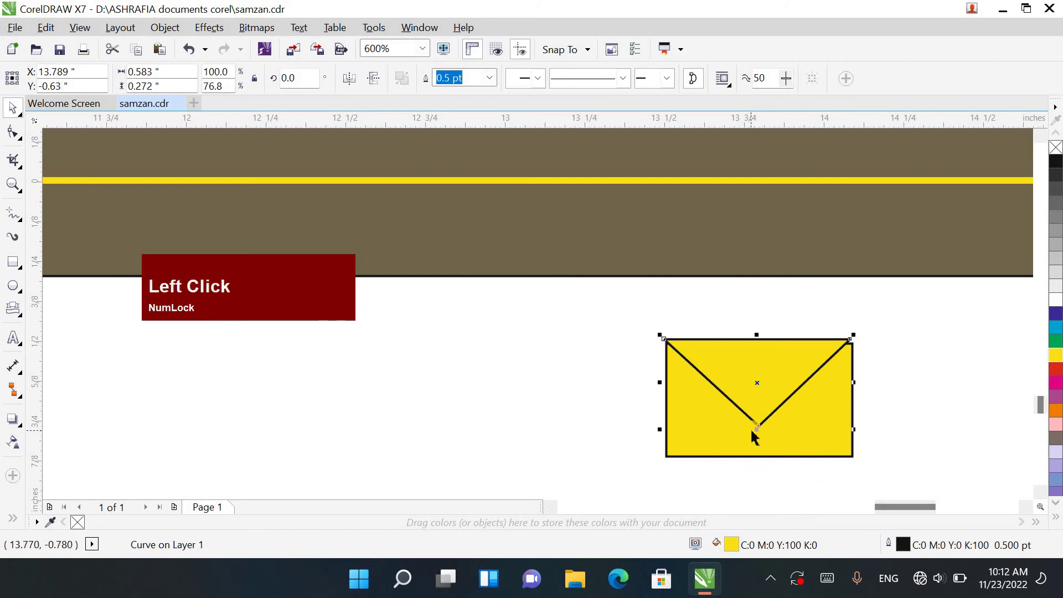
key(Down)
key(Down)
key(Right)
key(Up)
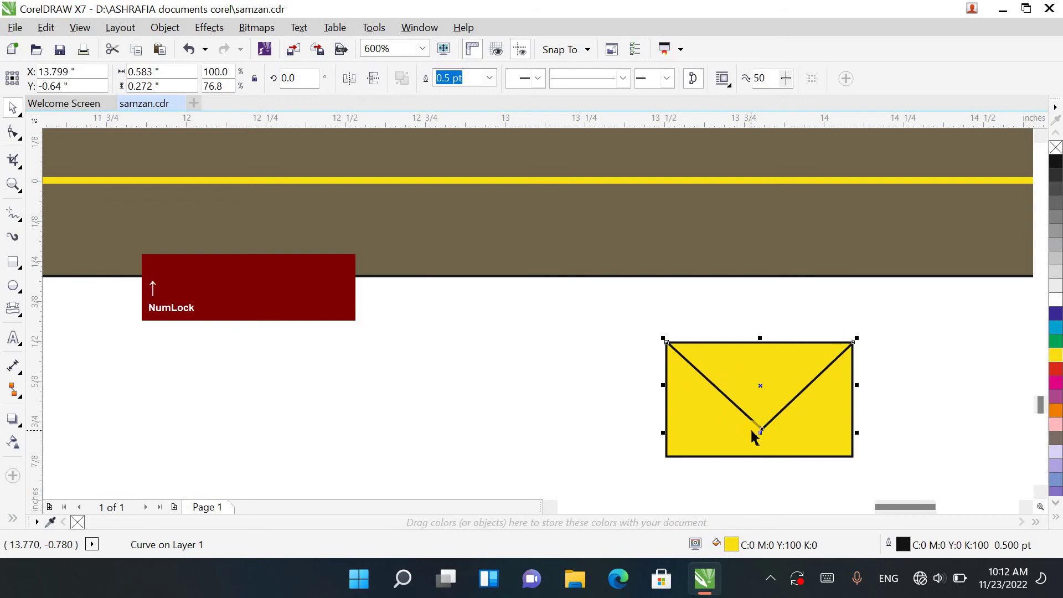
Step: Move both parts of the finished envelope icon onto the new flyer, beneath the "Stay Safe, Stay Healthy" slogan
click(564, 406)
scroll(565, 407, down, 2)
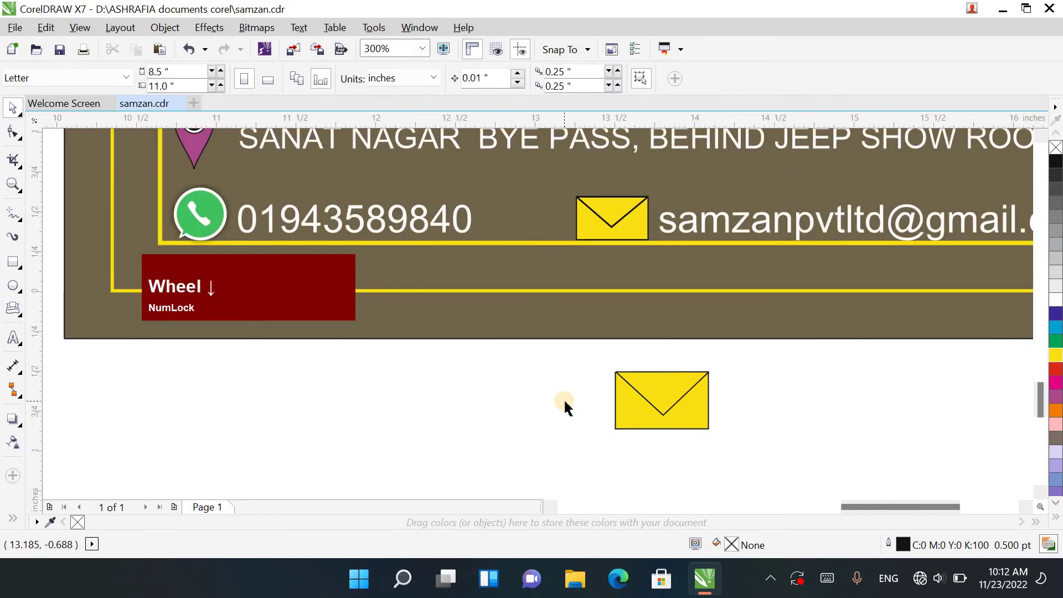
drag(584, 352, 344, 378)
scroll(735, 449, down, 4)
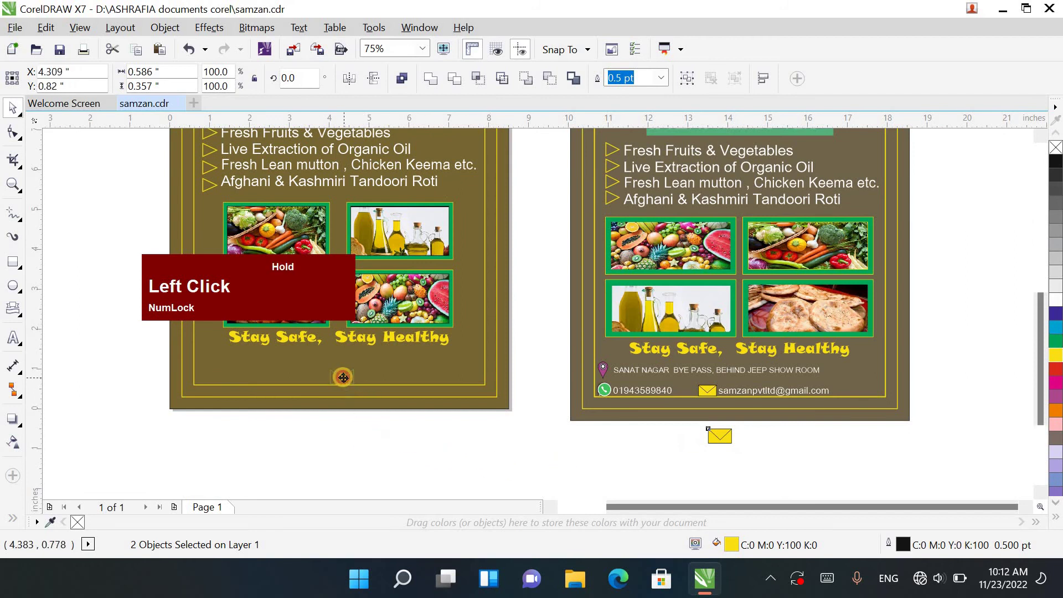
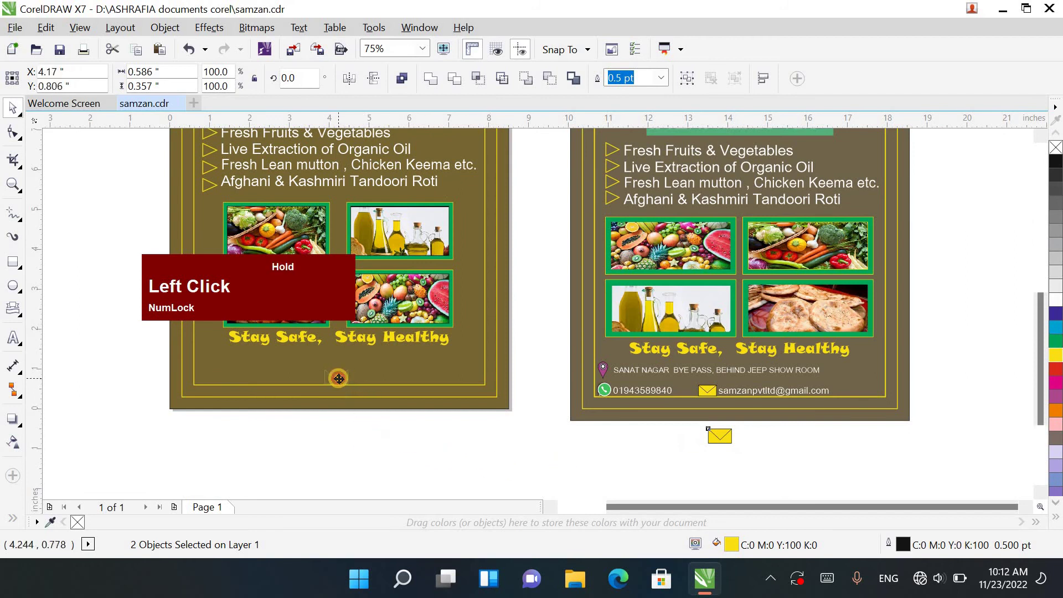
drag(357, 407, 358, 408)
click(432, 475)
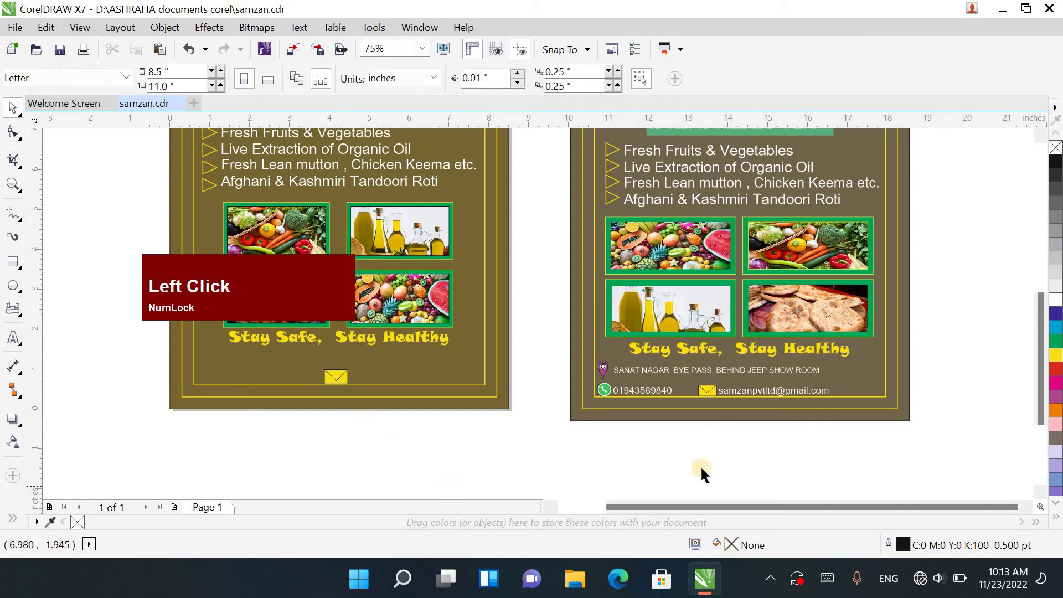
Step: Draw a circle about 0.26 in across on the empty area below the sample flyer's WhatsApp icon
click(600, 394)
scroll(601, 390, up, 2)
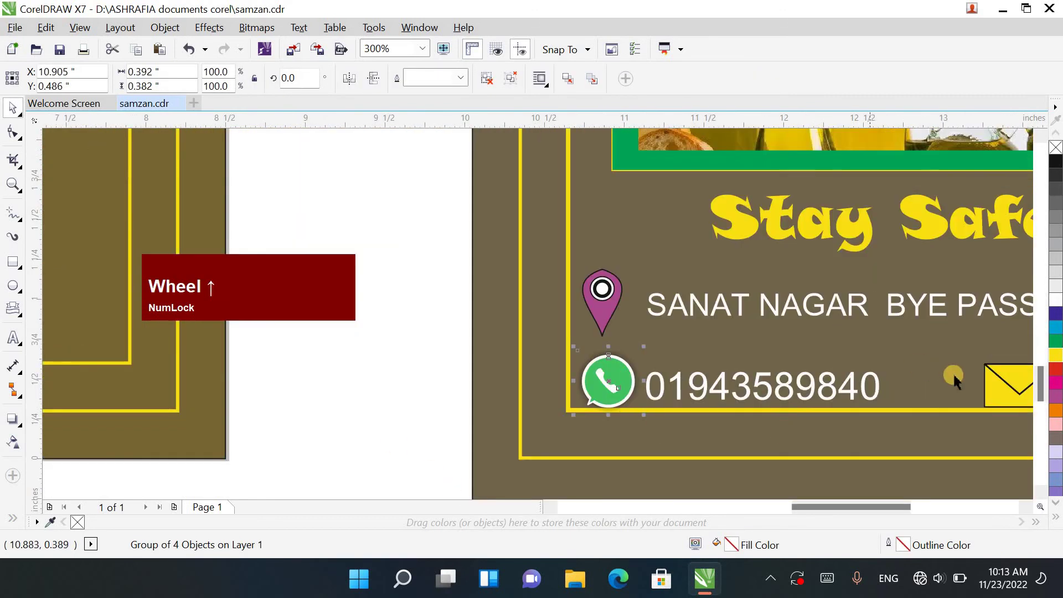
drag(1041, 376, 1041, 389)
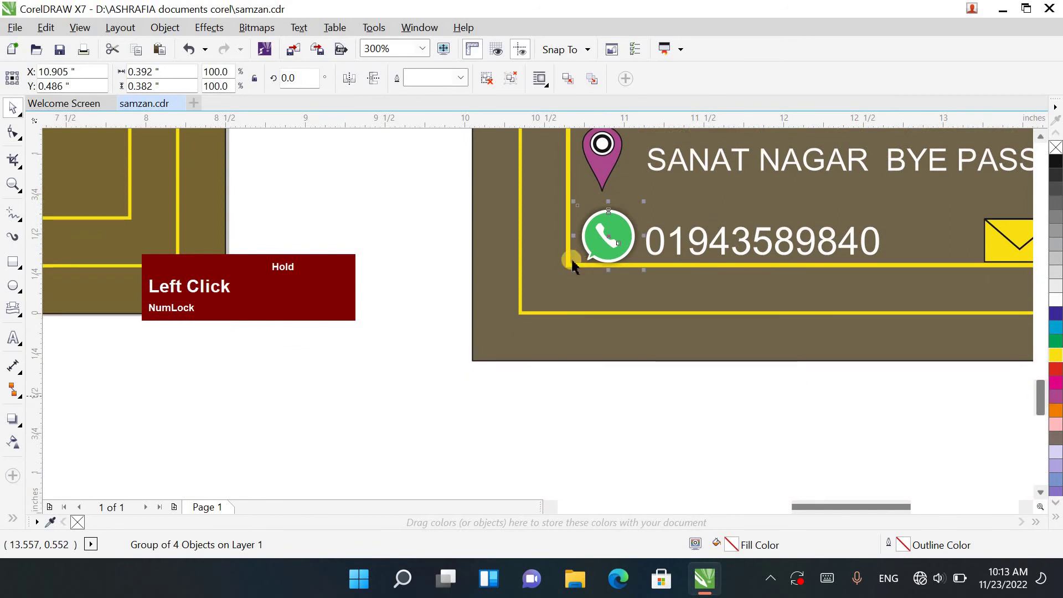
click(12, 285)
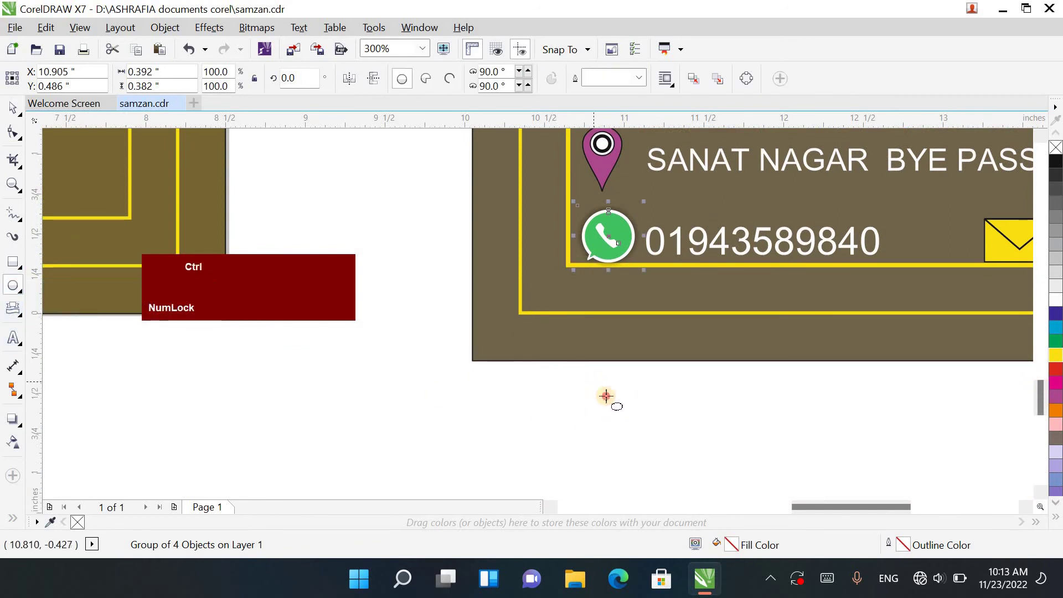
drag(594, 382, 633, 423)
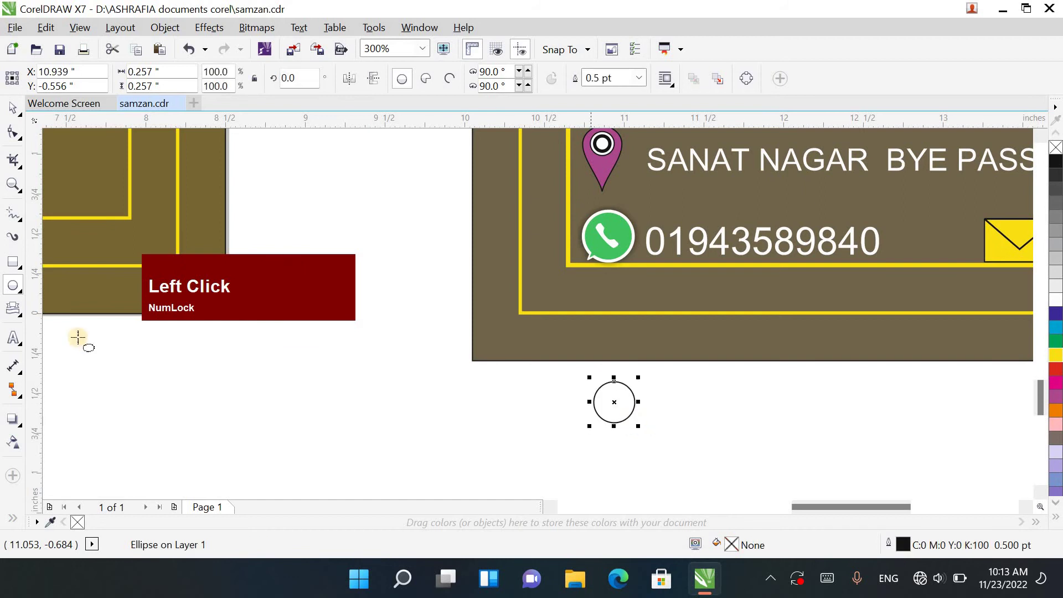
Step: Draw an upright rectangle about 0.13 by 0.19 in beside the circle and convert it to curves
click(13, 264)
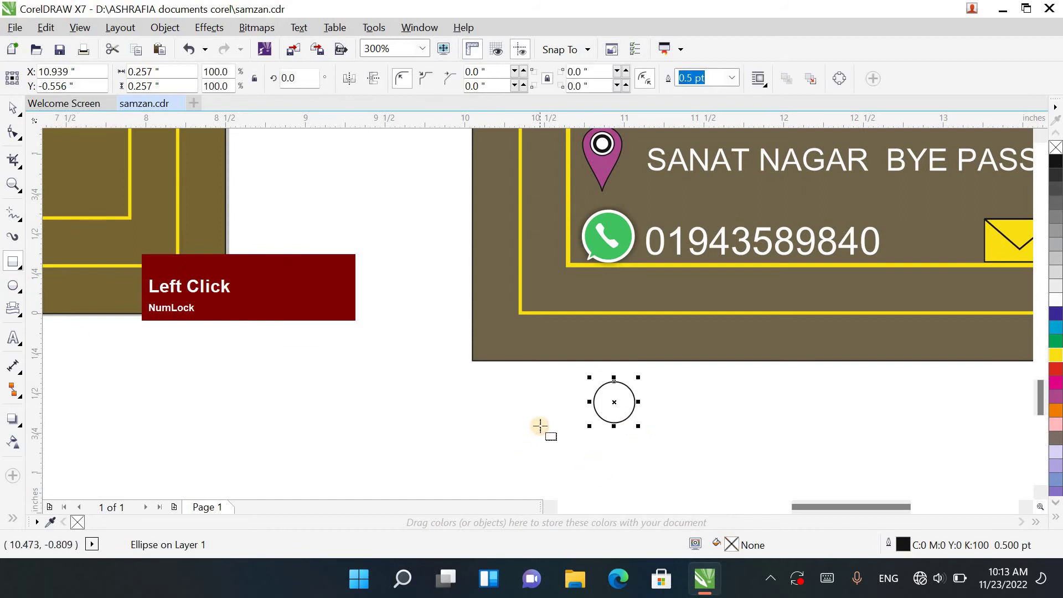
drag(535, 406, 556, 435)
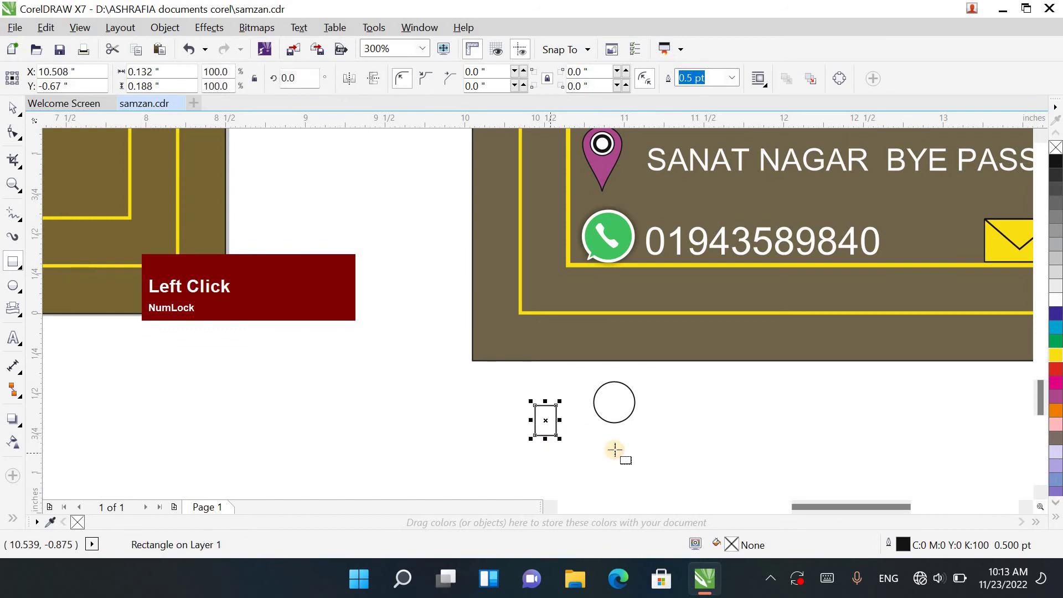
key(ctrl+q)
Step: Add a node midway along the small rectangle's bottom edge and delete both bottom corner nodes to form a downward-pointing triangle
click(11, 134)
scroll(558, 459, up, 1)
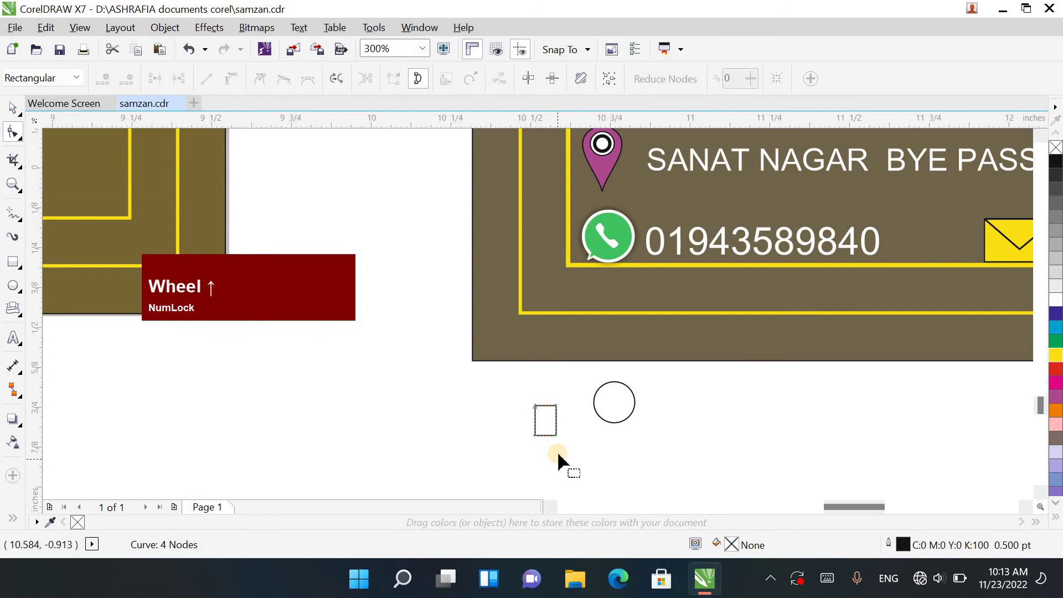
scroll(558, 458, up, 1)
click(533, 411)
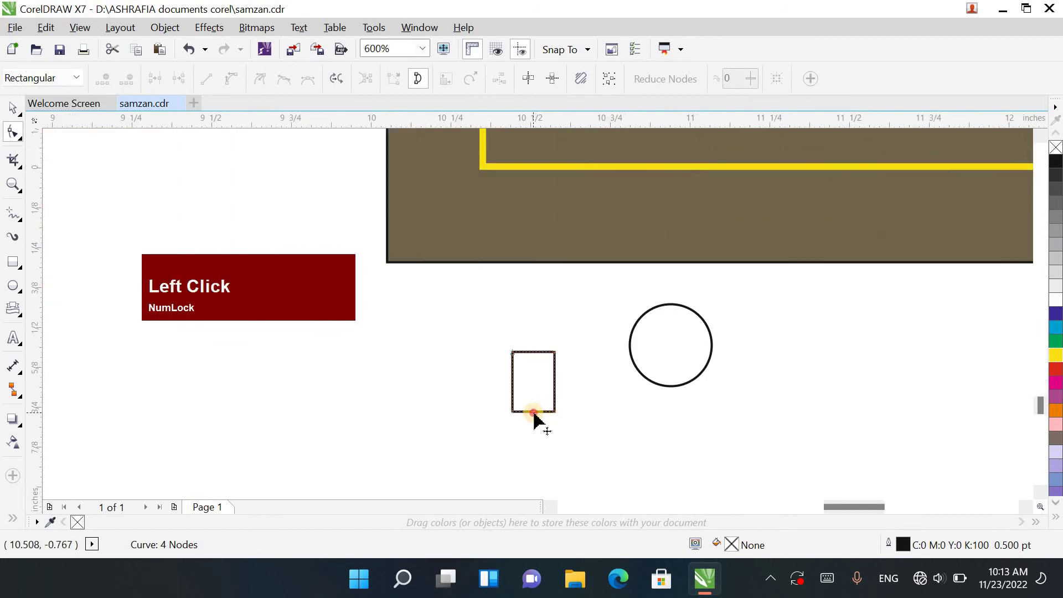
key(Delete)
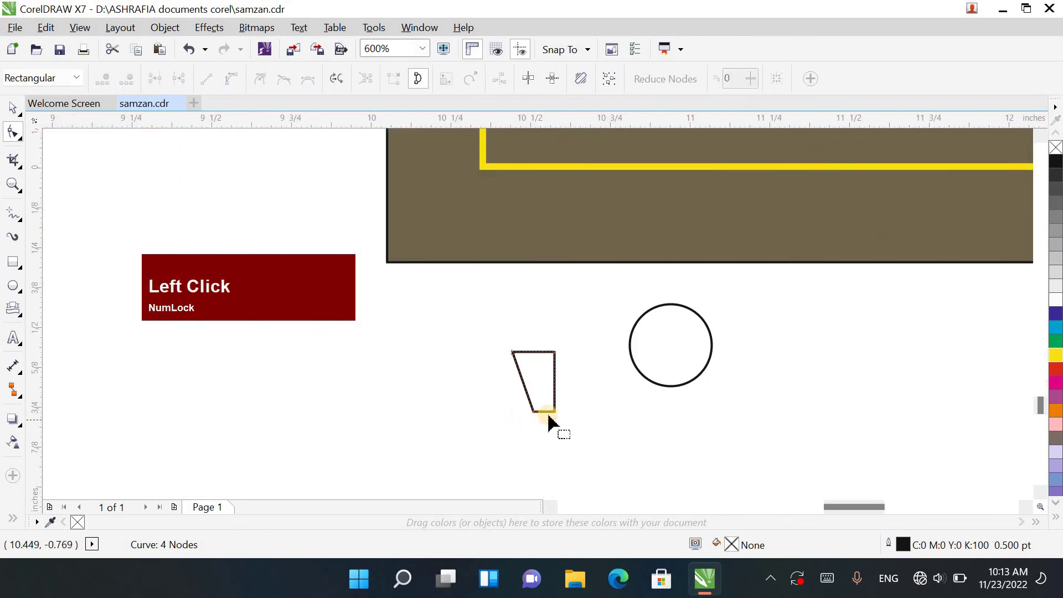
key(Delete)
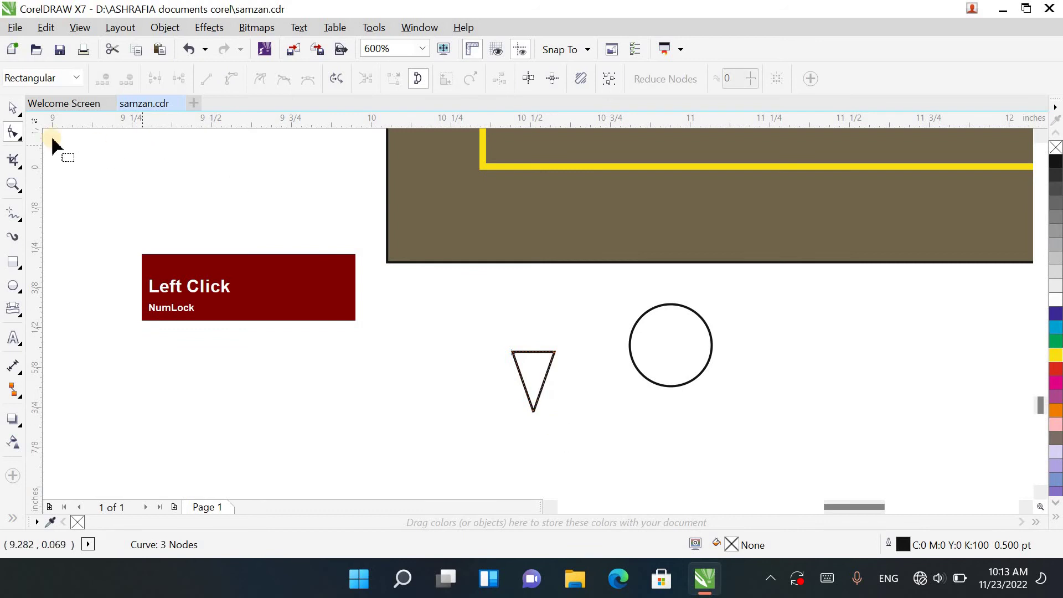
Step: Rotate the triangle to about 328° and place it over the circle's lower-left edge with its tip pointing outward
click(13, 106)
click(524, 376)
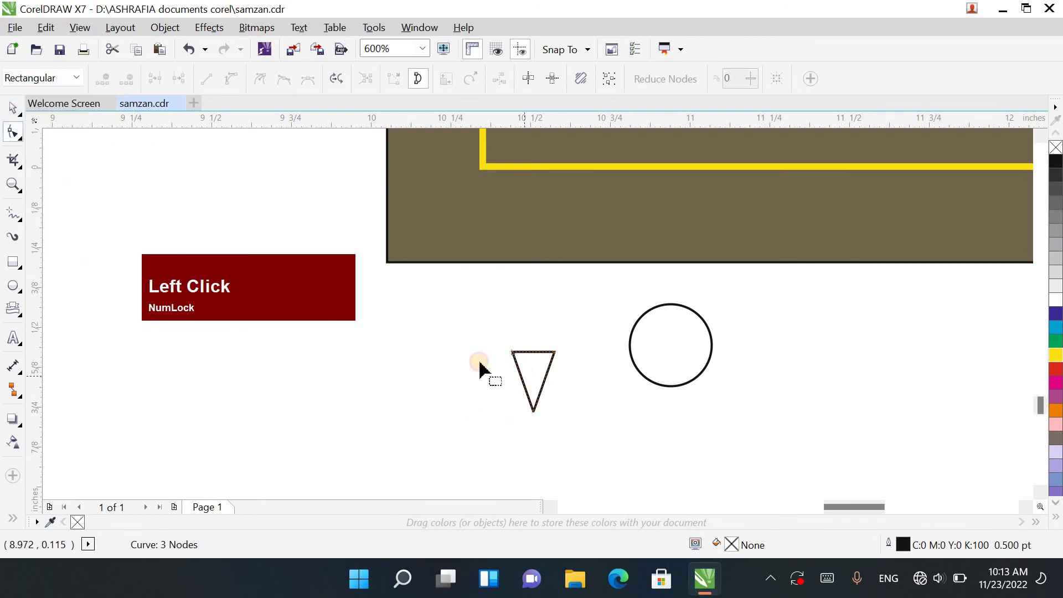
click(13, 107)
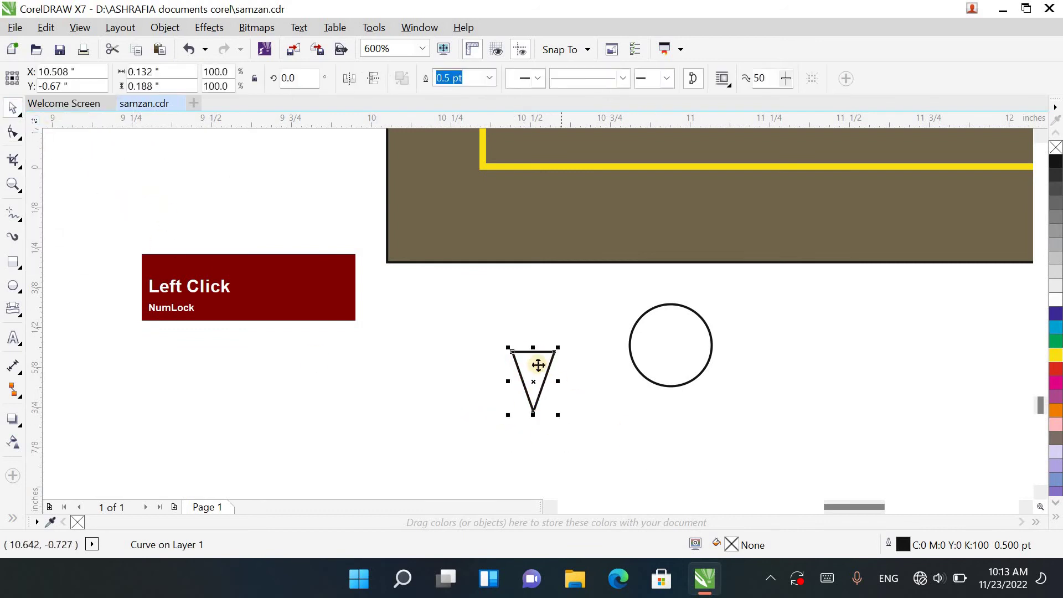
drag(643, 391, 672, 404)
scroll(681, 426, up, 1)
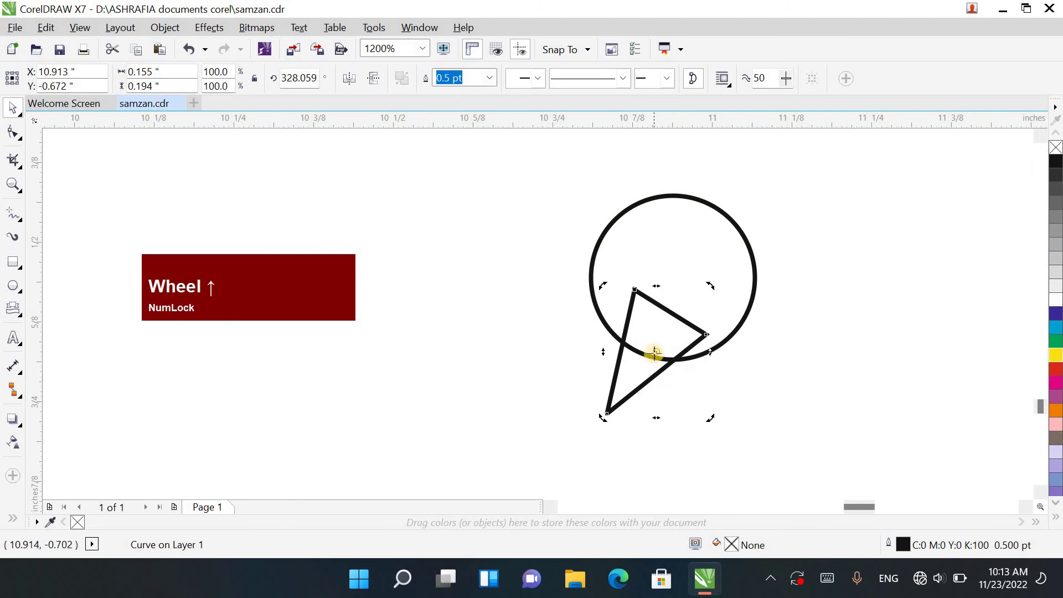
click(659, 352)
drag(674, 320, 657, 320)
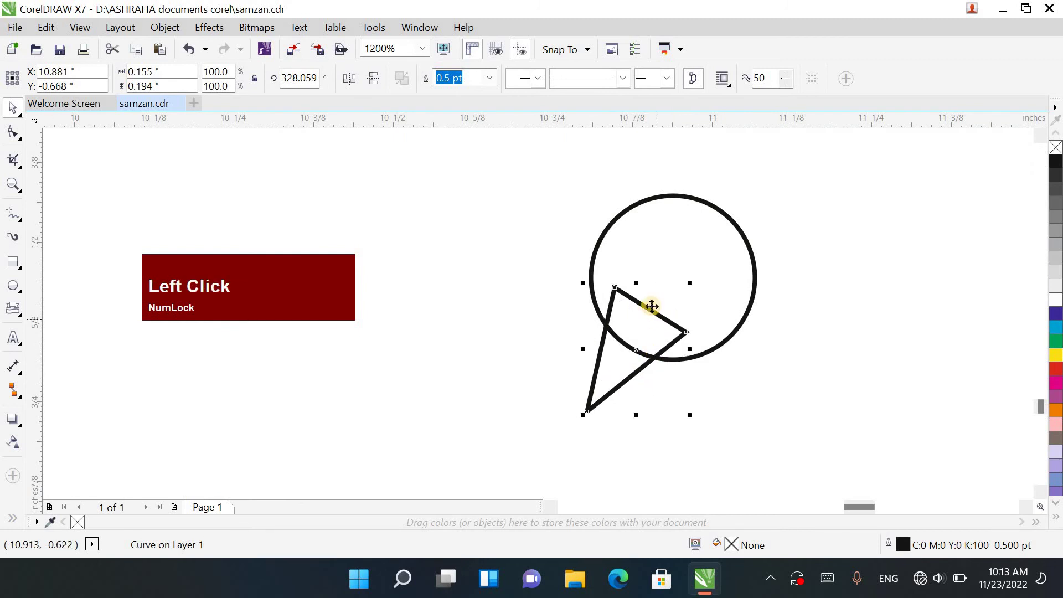
Step: Try welding the triangle to the circle as a speech bubble and undo the weld
shift+click(668, 199)
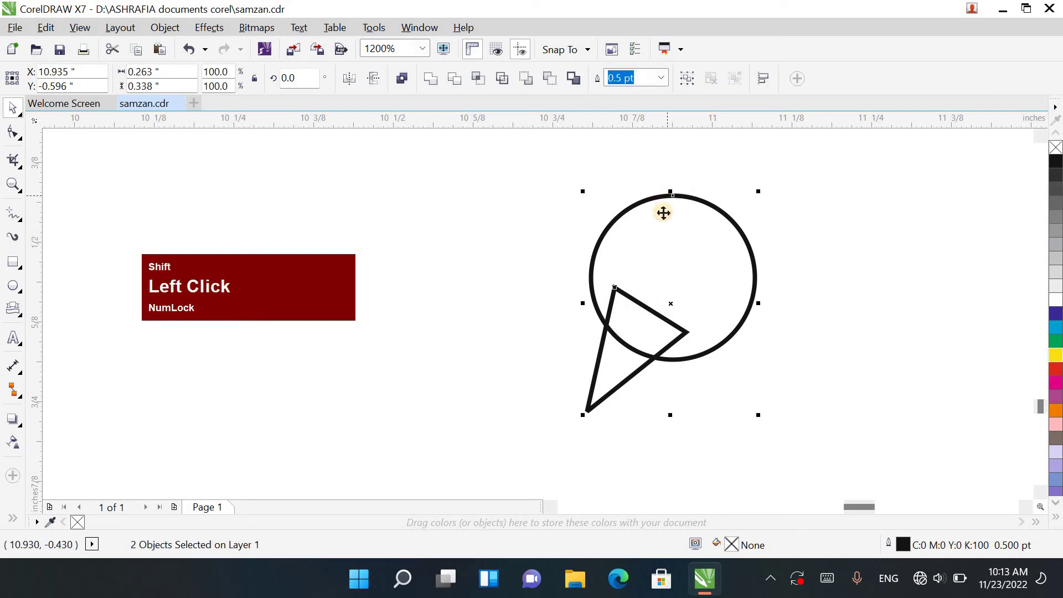
click(435, 79)
key(ctrl)
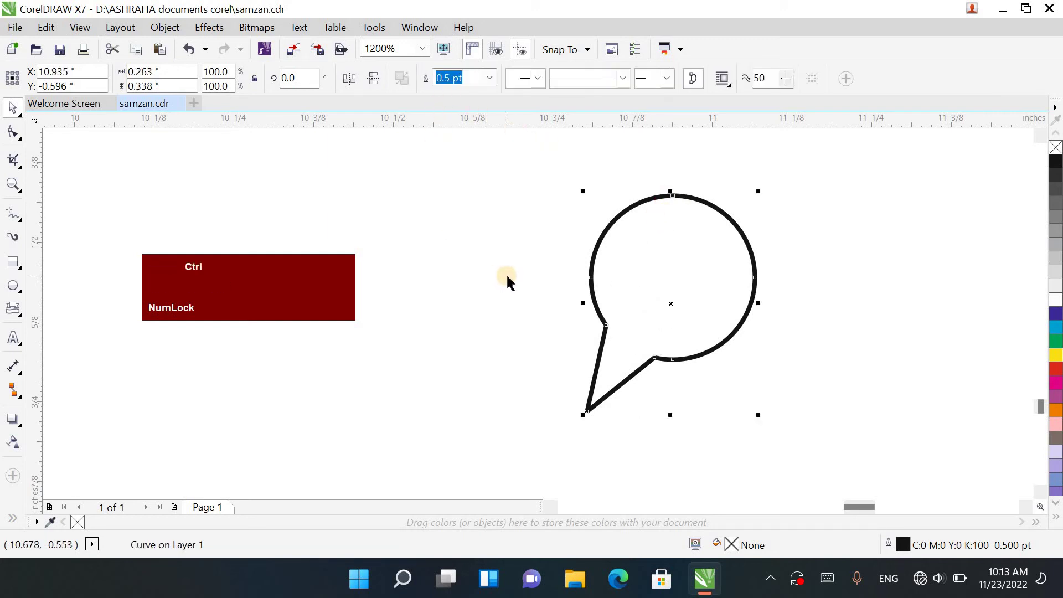
key(ctrl+z)
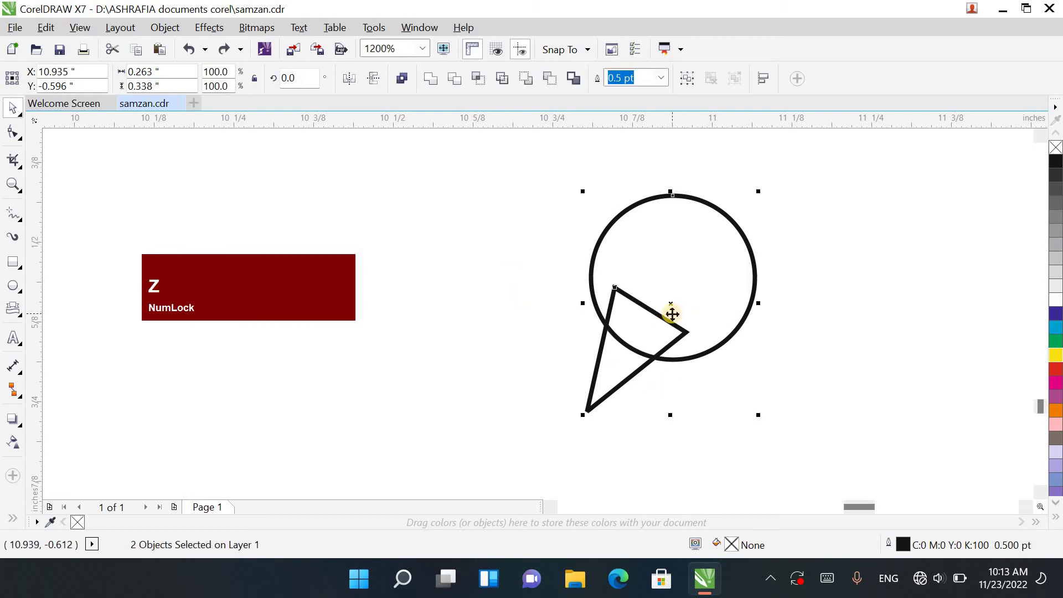
Step: Shrink the triangle to about 0.11 by 0.14 in, keeping it over the circle's lower-left edge
click(672, 343)
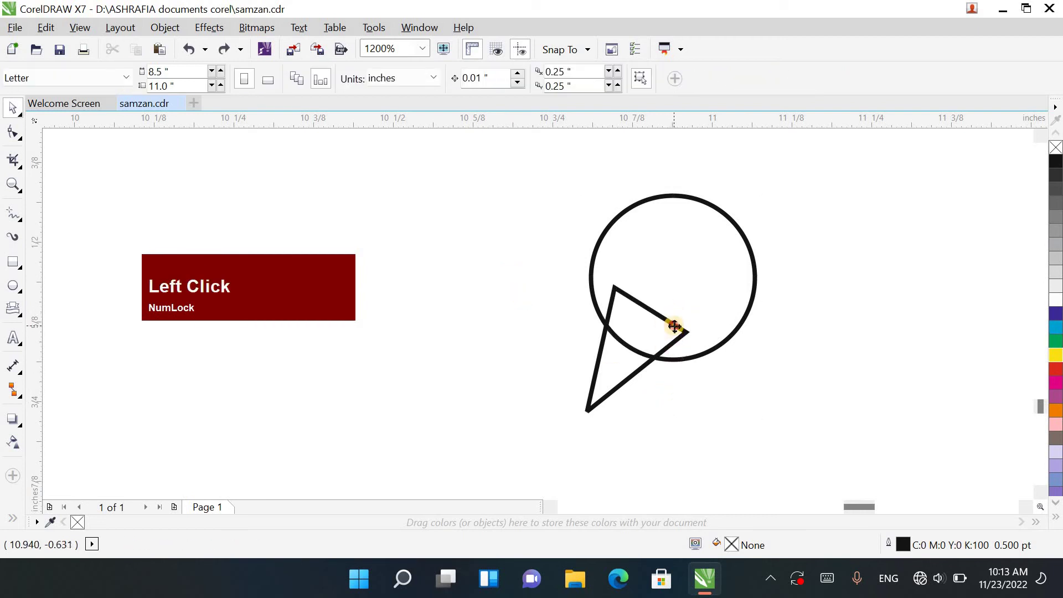
click(674, 327)
drag(585, 414, 600, 394)
drag(643, 350, 626, 347)
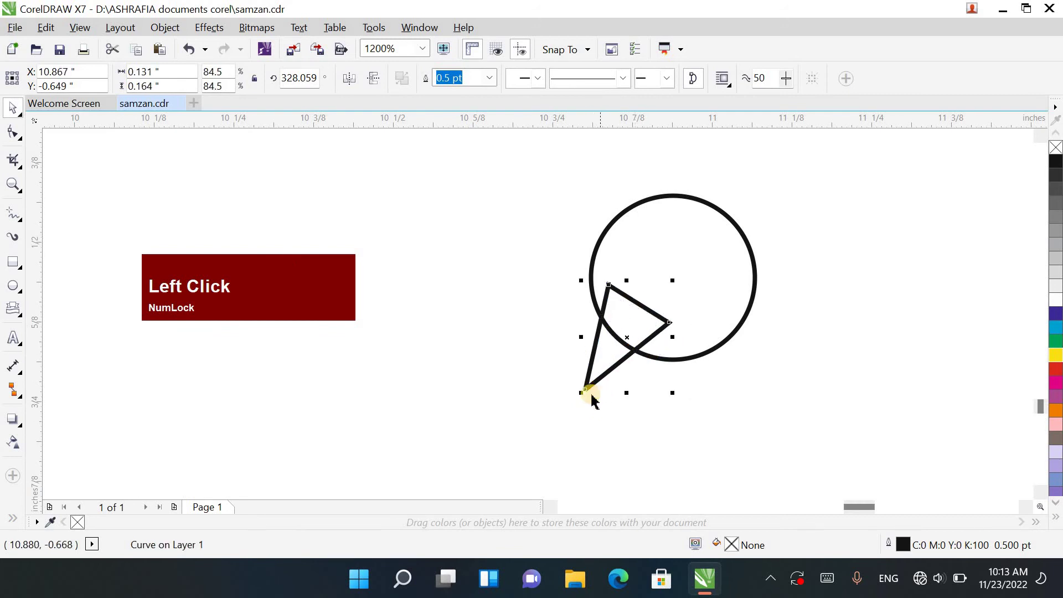
drag(583, 392, 594, 377)
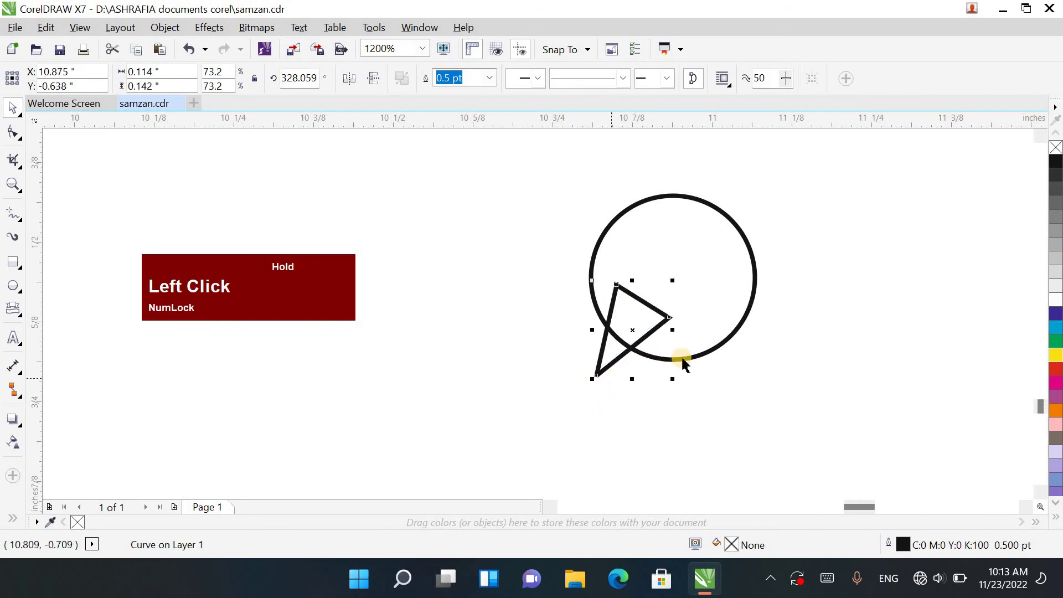
Step: Try welding the reduced triangle to the circle and undo the weld
shift+click(686, 360)
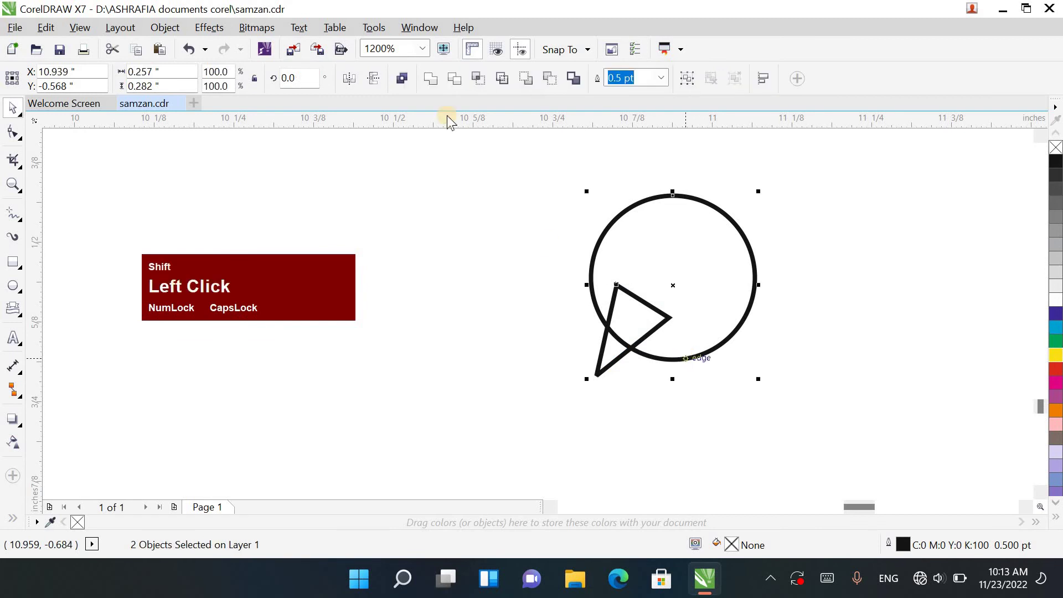
click(432, 80)
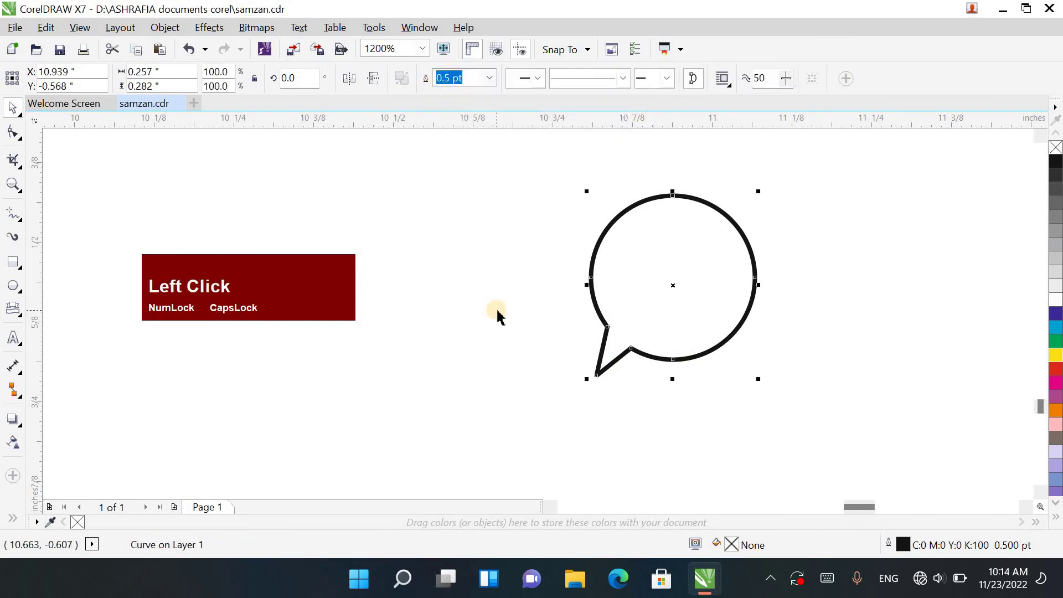
key(ctrl+z)
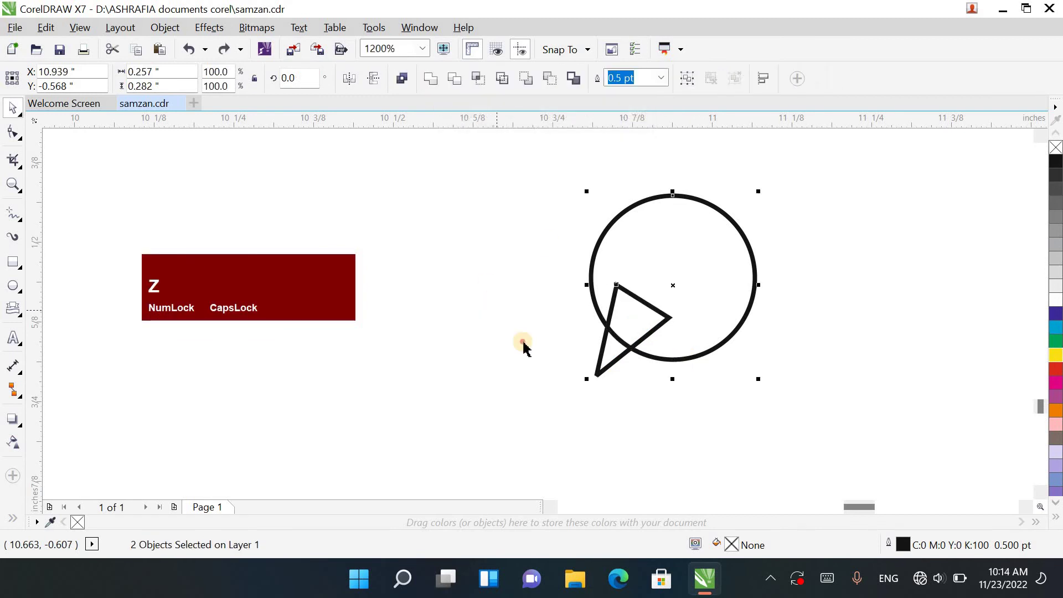
Step: Nudge the triangle slightly down and to the right, and weld it to the circle to form a speech bubble
click(619, 307)
mouse_move(621, 296)
mouse_down()
mouse_move(621, 287)
mouse_move(626, 305)
mouse_up()
shift+click(598, 233)
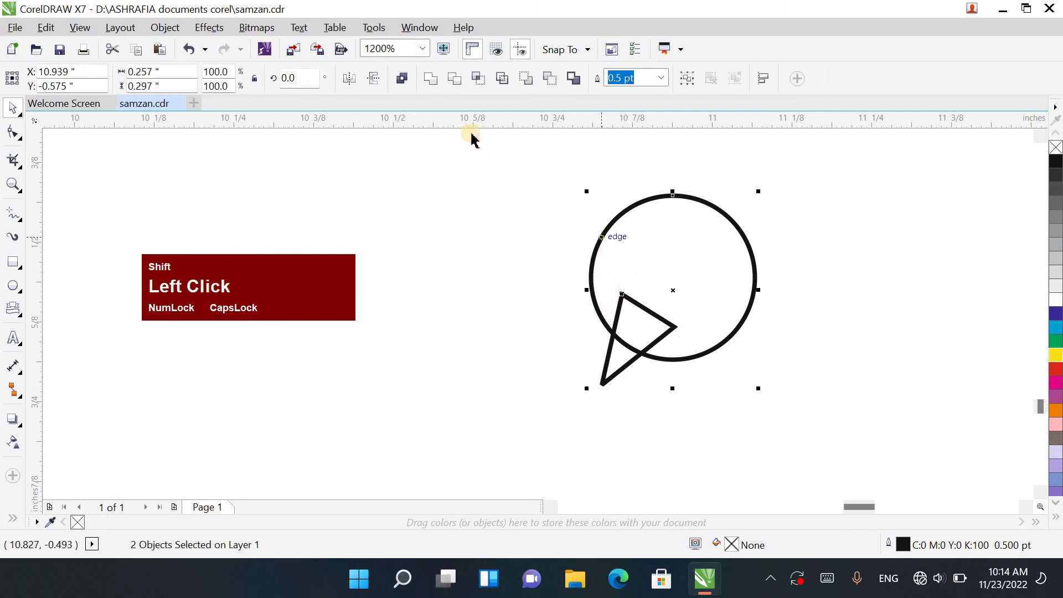
click(433, 79)
click(517, 288)
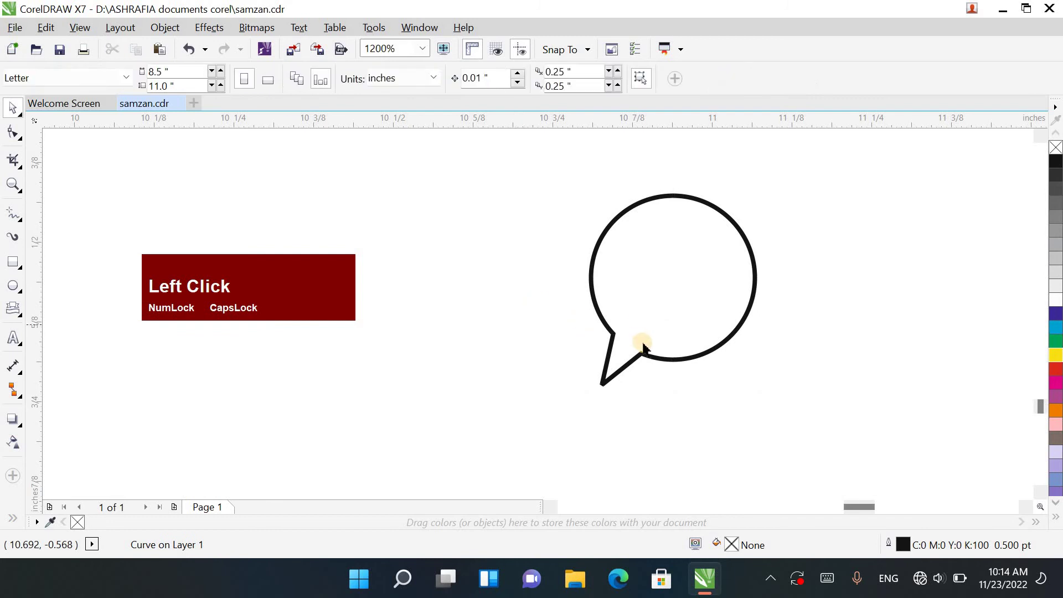
Step: Make a concentric copy of the speech bubble inside the original, scaled down to about 0.2 by 0.23 in
click(644, 357)
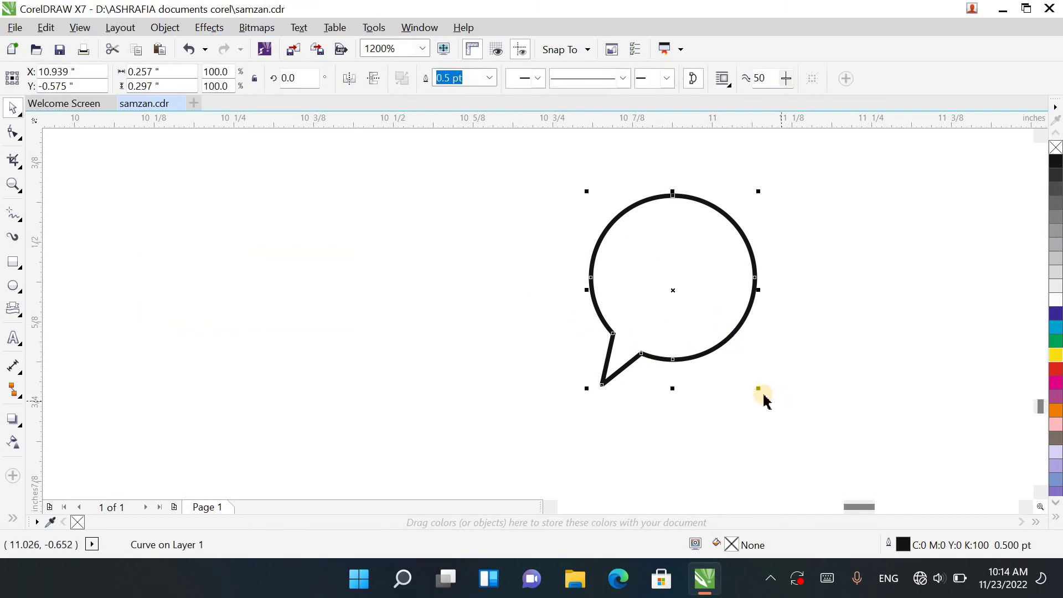
key(shift)
drag(760, 389, 743, 382)
right_click(743, 381)
click(769, 289)
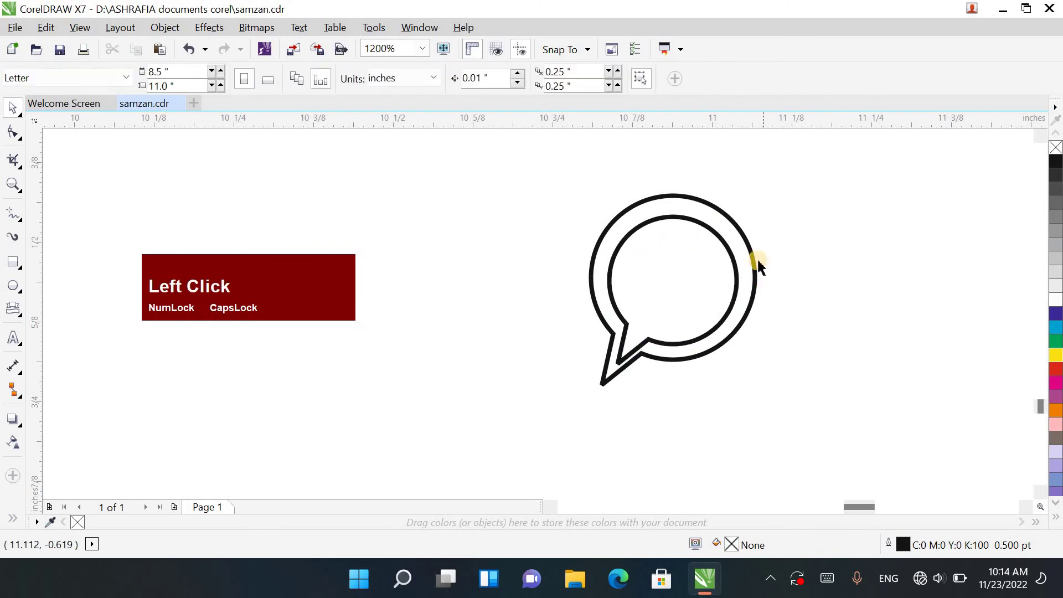
Step: Remove the outer speech bubble's outline and fill it white
click(754, 257)
right_click(1057, 147)
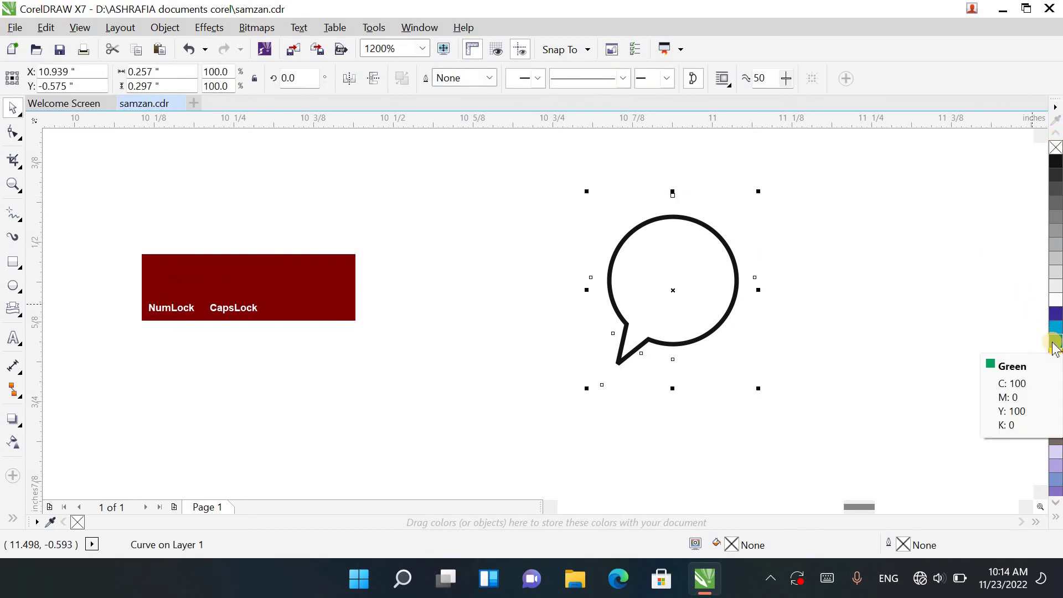
click(905, 270)
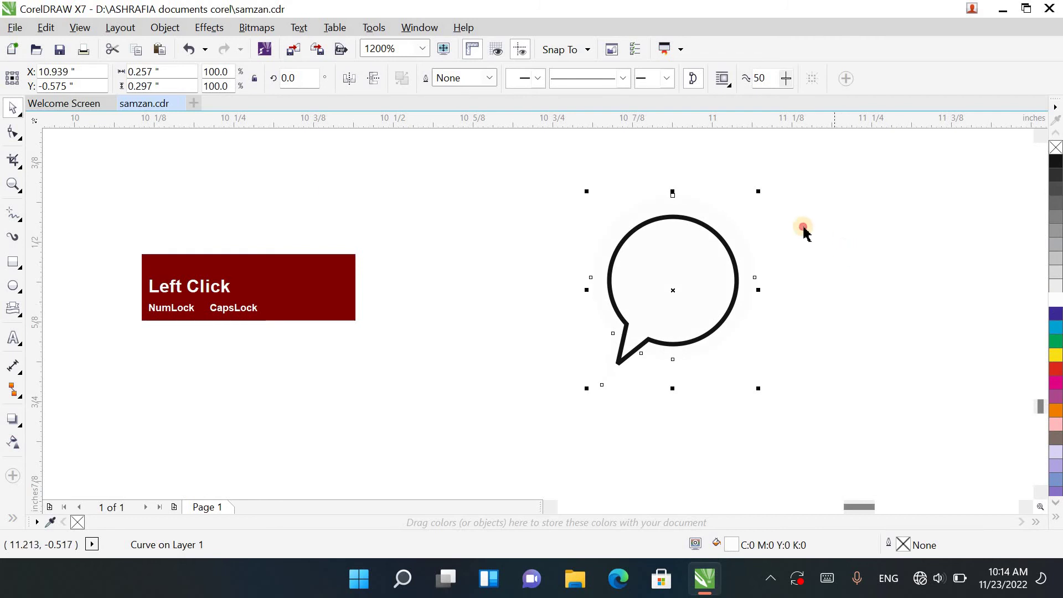
Step: Fill the inner speech bubble with green (C:100 M:0 Y:100 K:0) and remove its outline
click(711, 235)
click(709, 229)
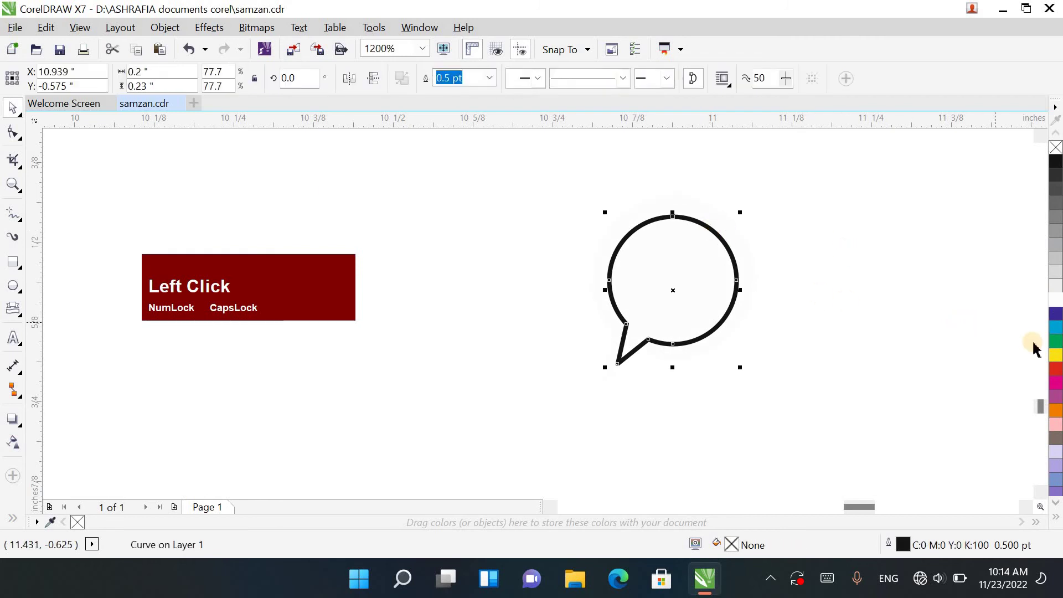
click(1056, 347)
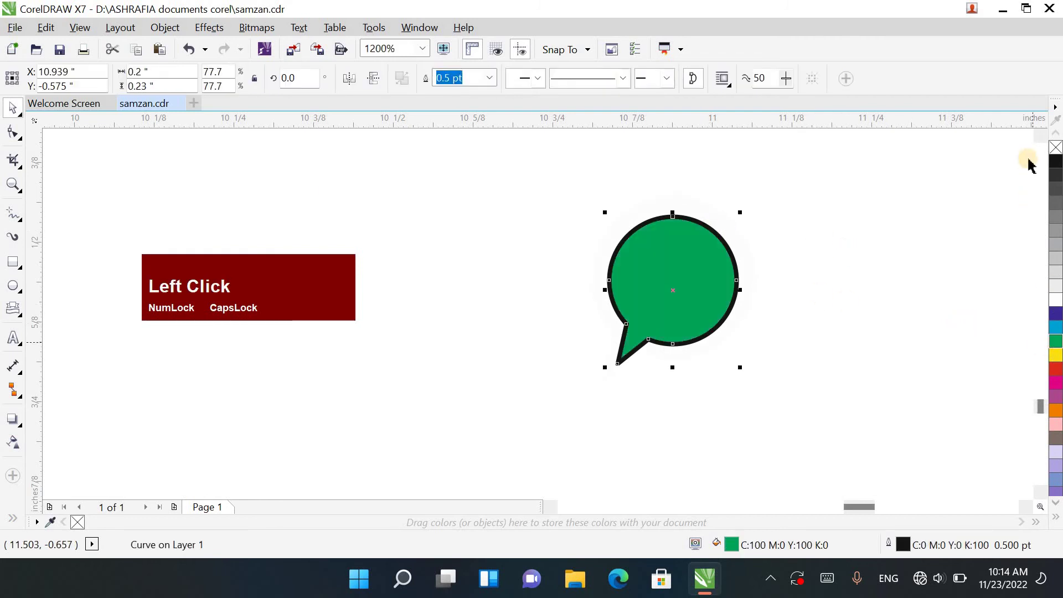
right_click(1055, 147)
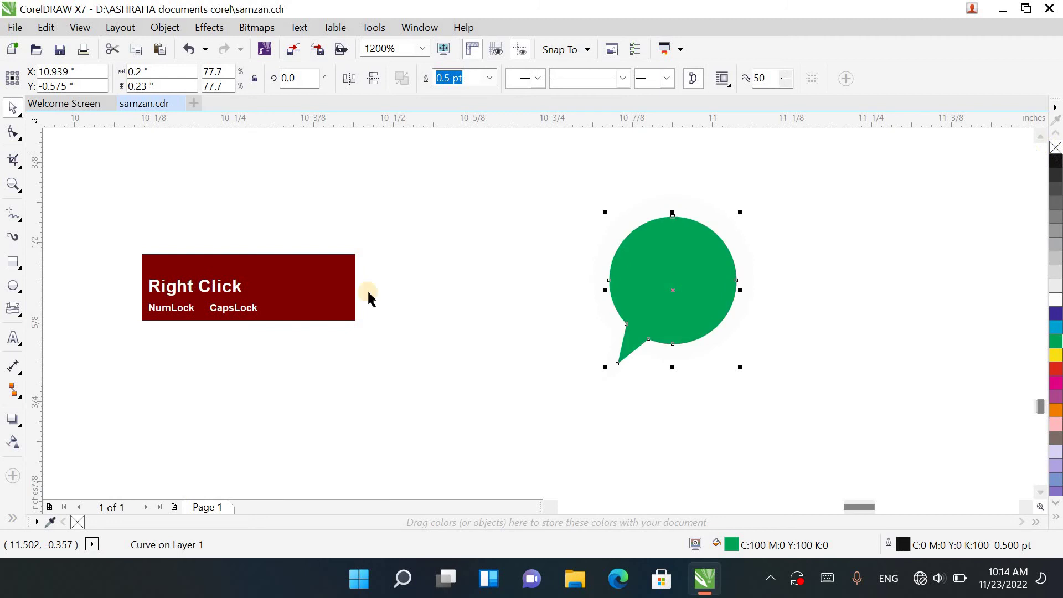
Step: Apply a black drop shadow with 50 opacity and 15 feathering to the white outer speech bubble
click(591, 277)
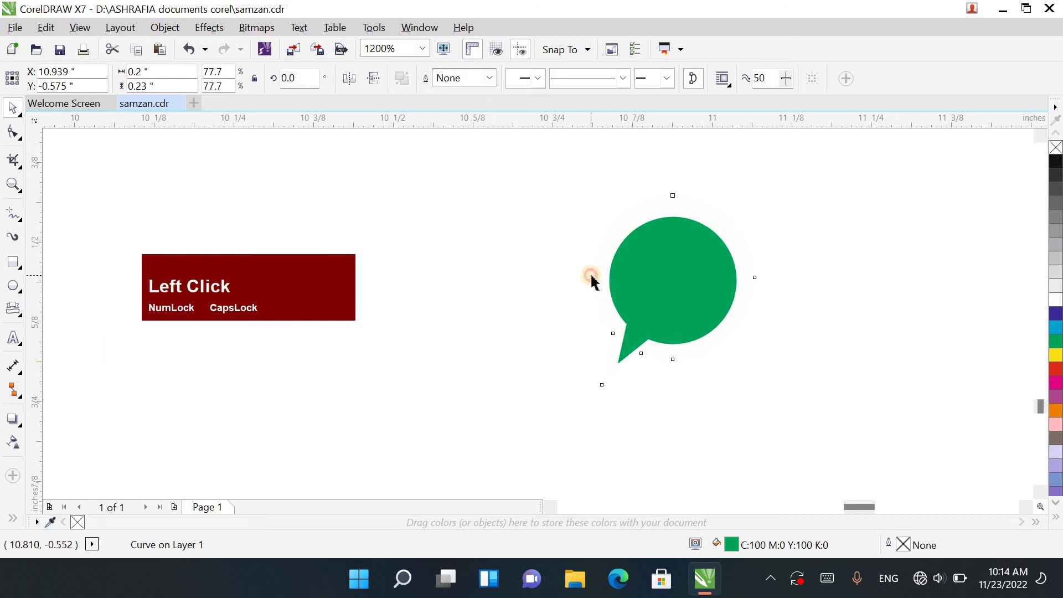
click(13, 419)
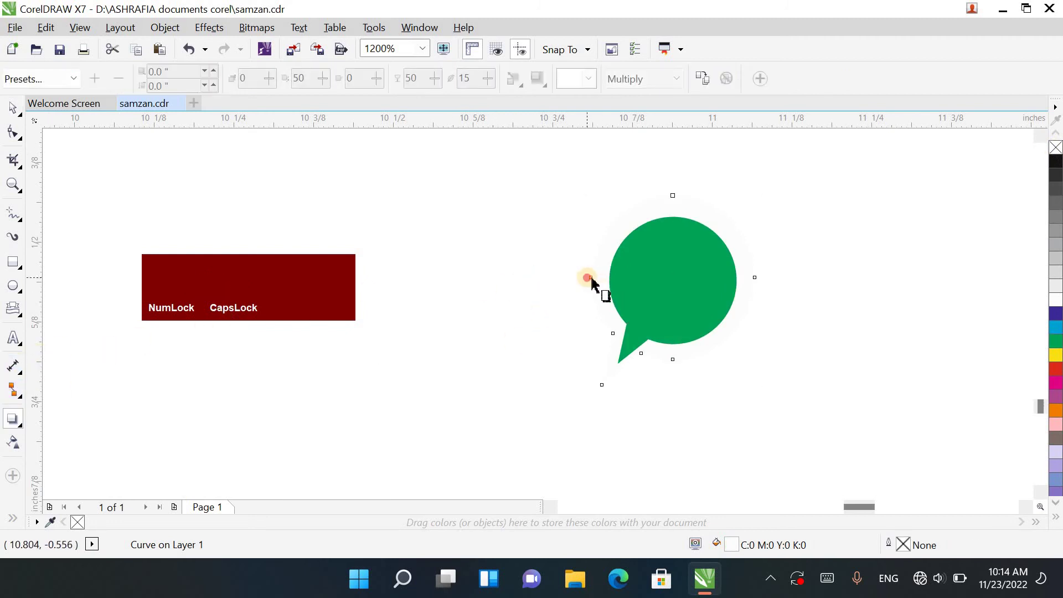
drag(591, 280, 752, 291)
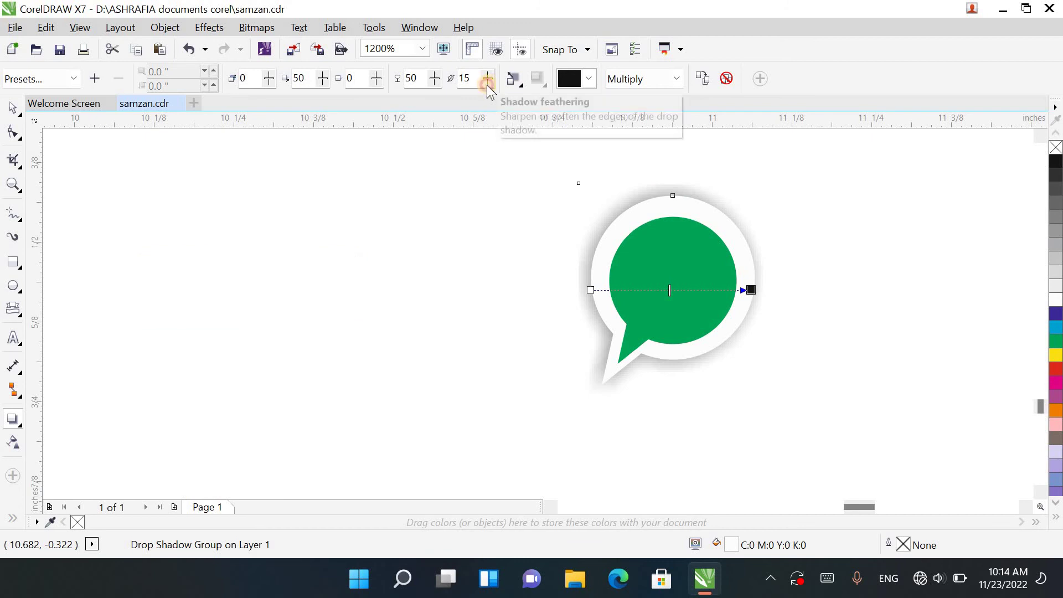
Step: Set the white bubble's shadow feathering to 11 and enlarge the inner green bubble to about 0.22 by 0.254 in
drag(487, 85, 488, 79)
click(12, 113)
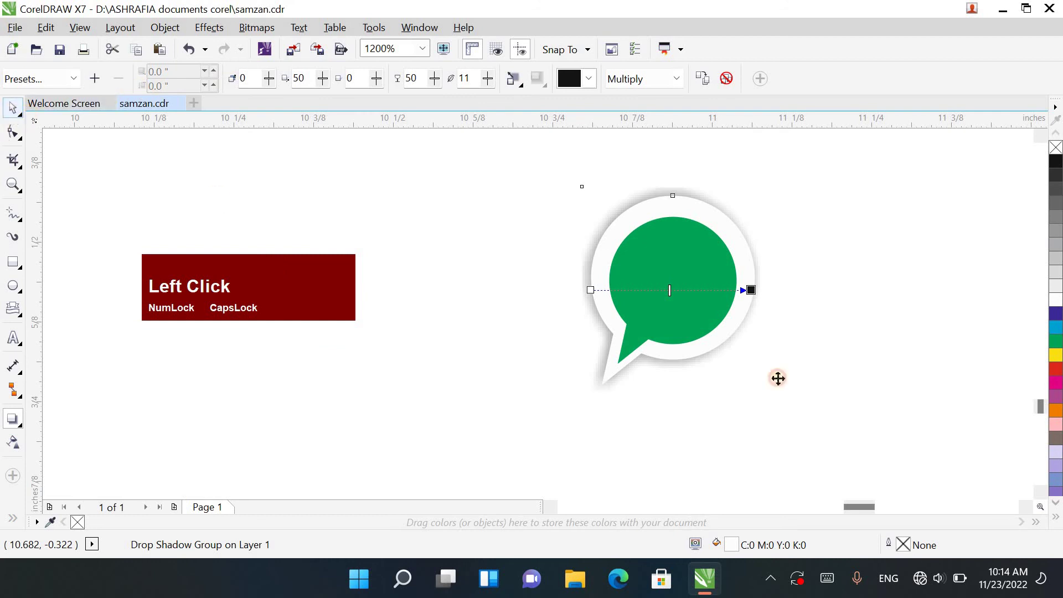
click(712, 294)
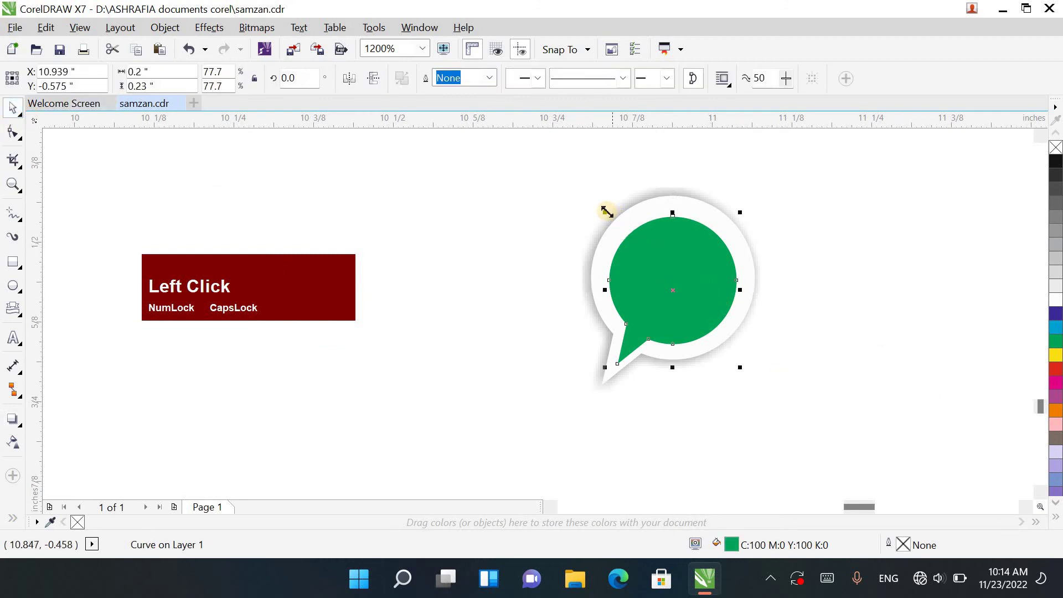
drag(604, 209, 603, 209)
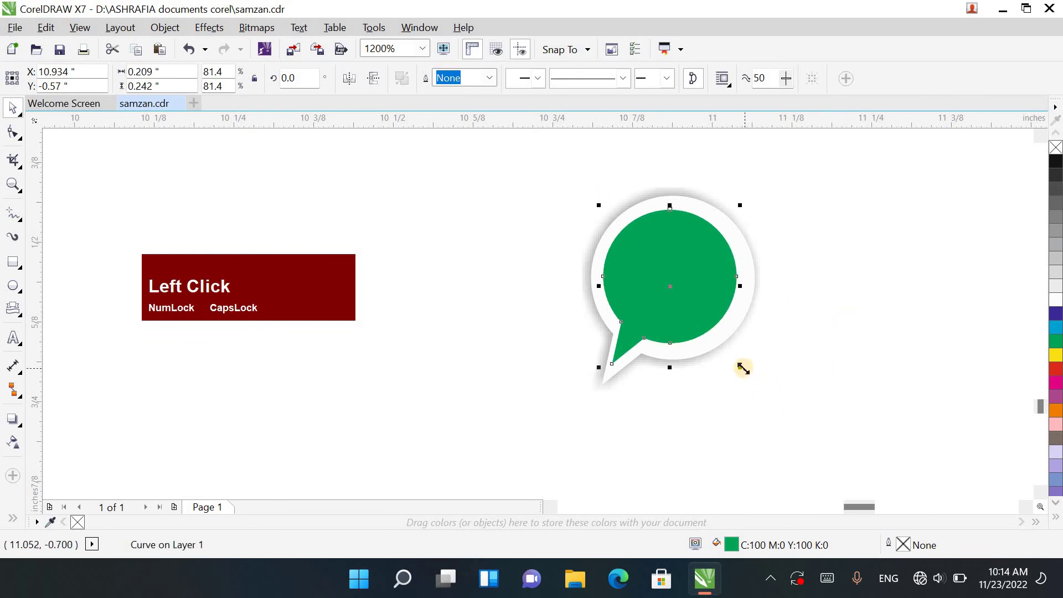
drag(744, 370, 749, 375)
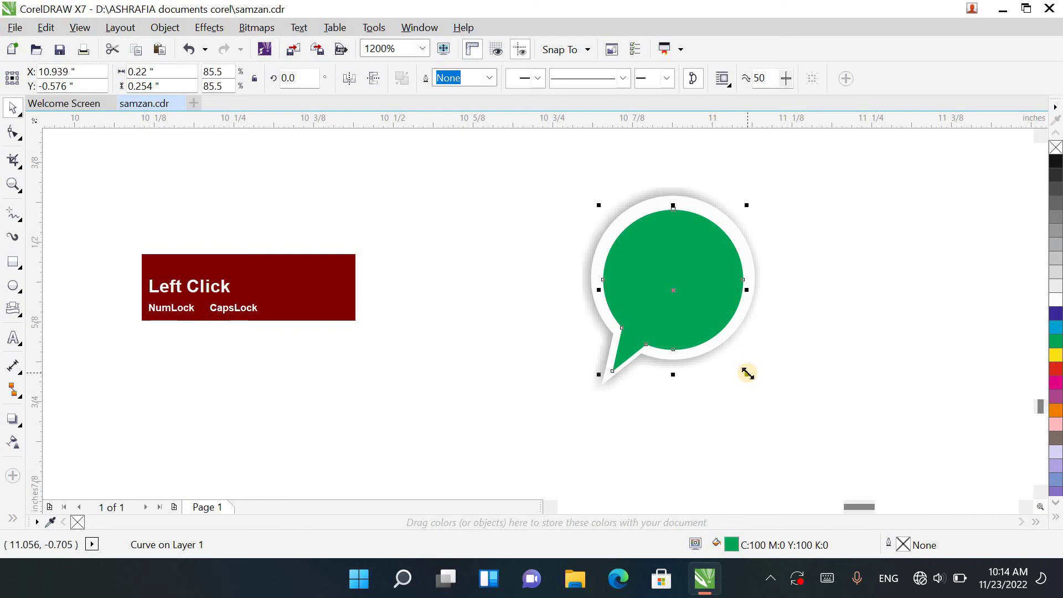
key(Left)
drag(672, 294, 677, 294)
click(540, 254)
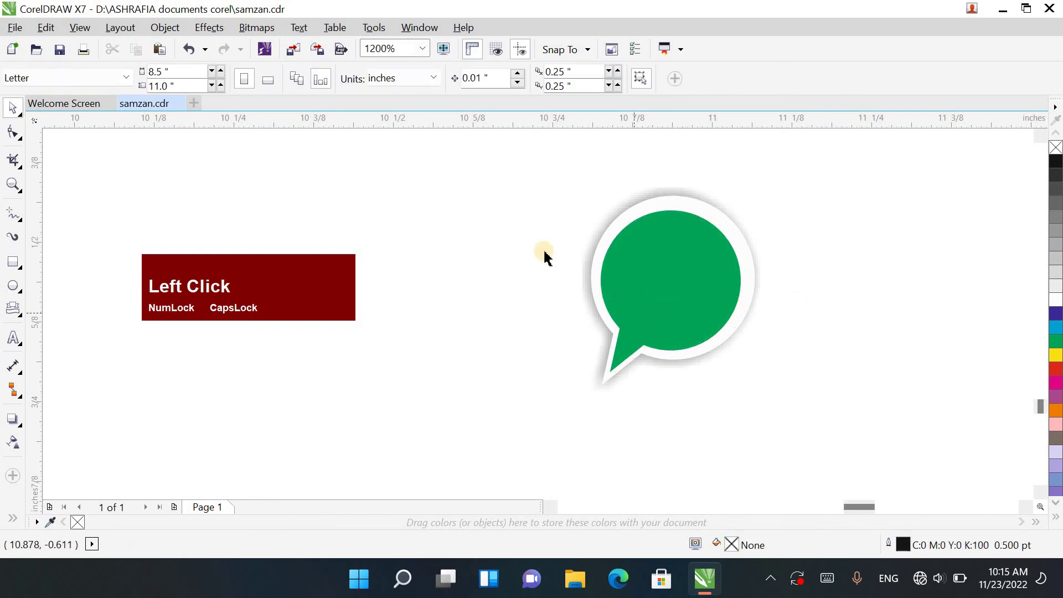
Step: Fill the inner speech bubble with a lighter green (C:69 M:0 Y:65 K:0)
click(648, 276)
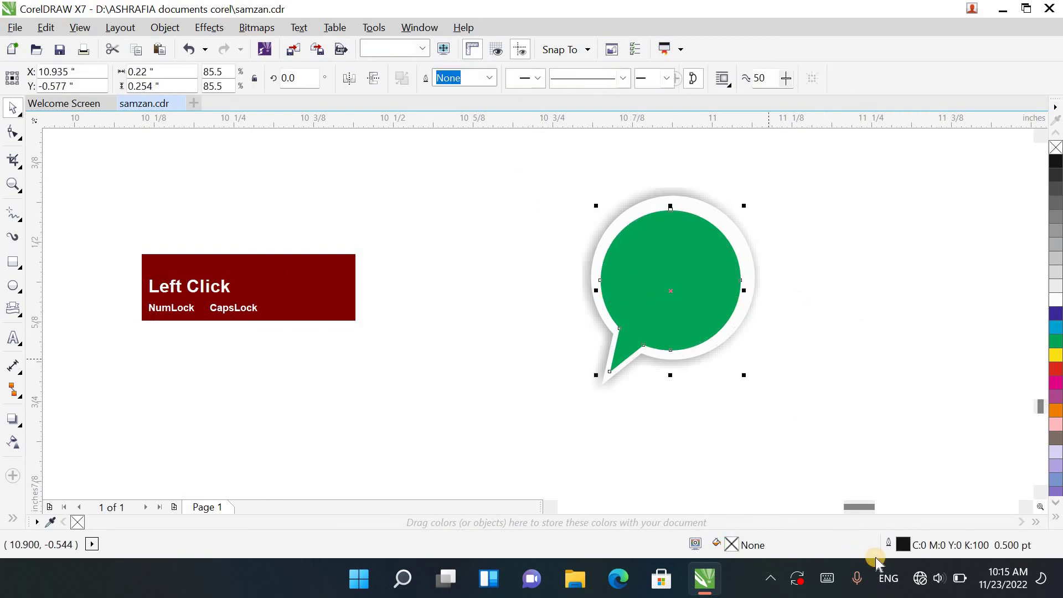
double_click(744, 550)
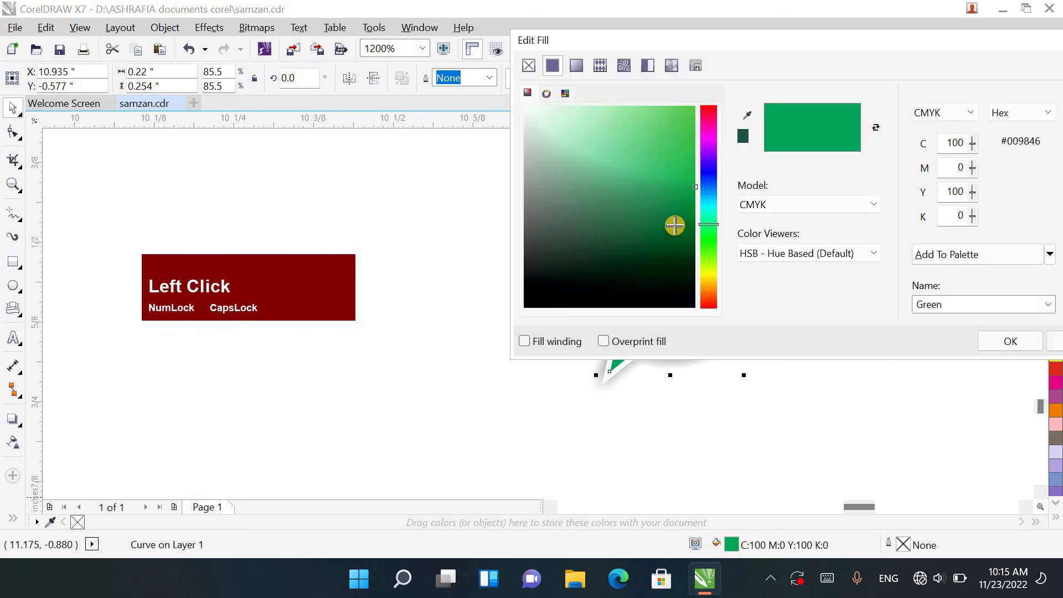
drag(674, 225, 622, 161)
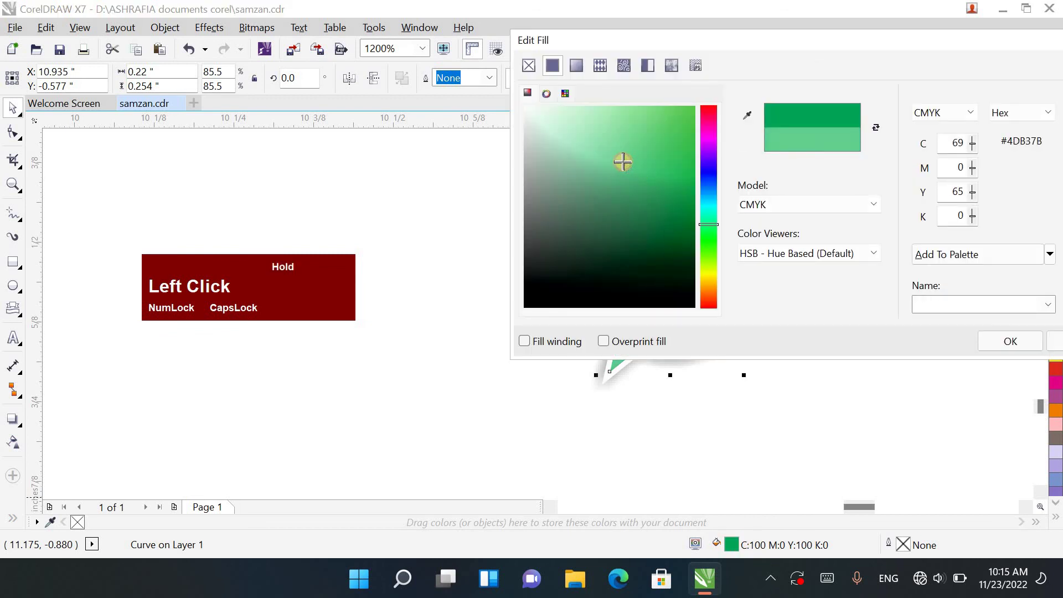
click(1011, 340)
scroll(821, 338, down, 2)
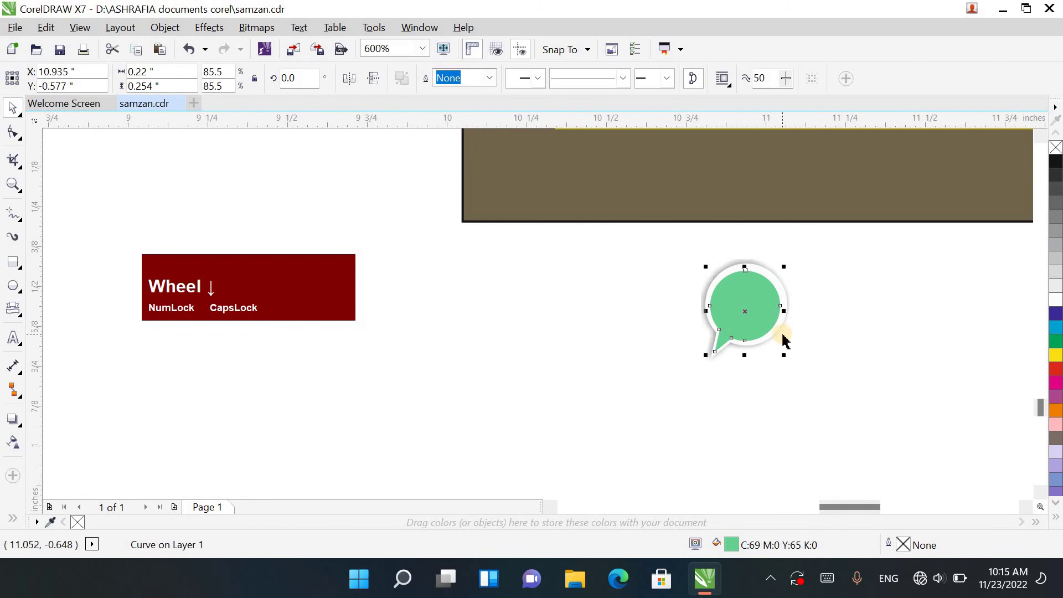
scroll(785, 314, up, 2)
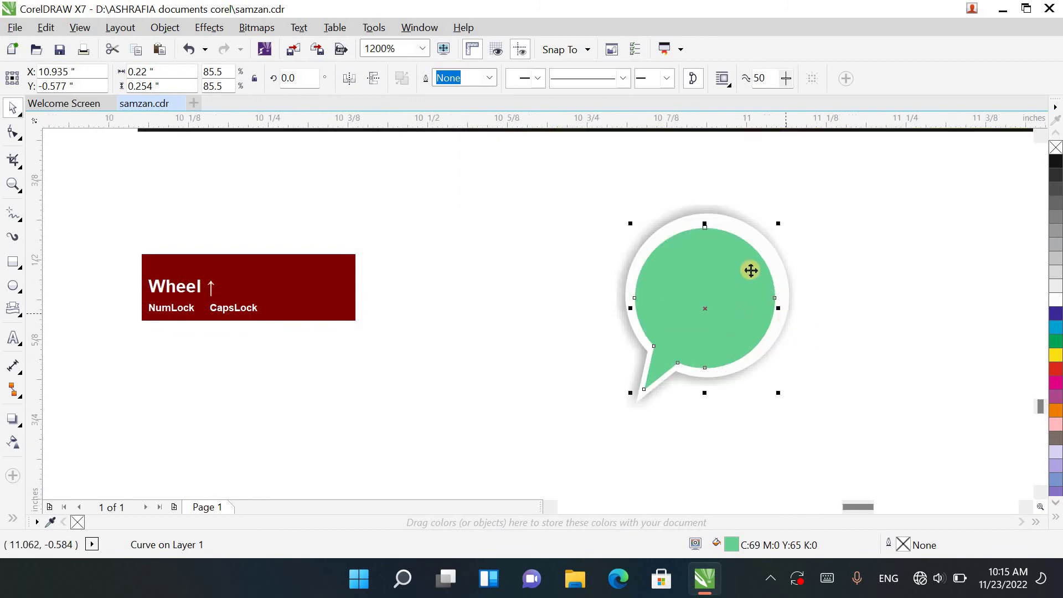
Step: Center the inner bubble within the white one and fill it with green C:67 M:0 Y:77 K:0
click(711, 257)
drag(710, 257, 712, 256)
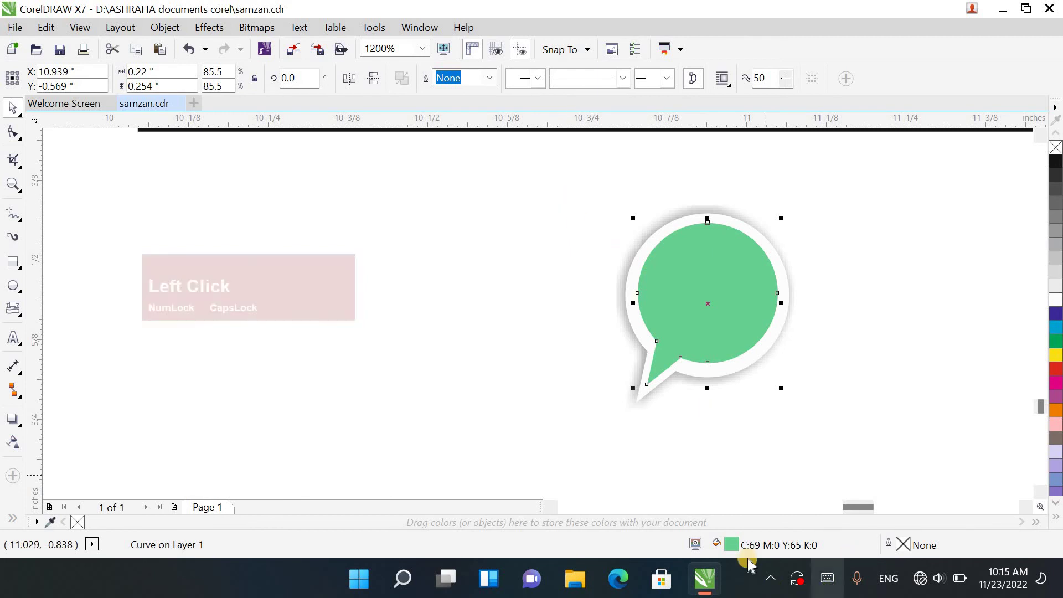
click(758, 545)
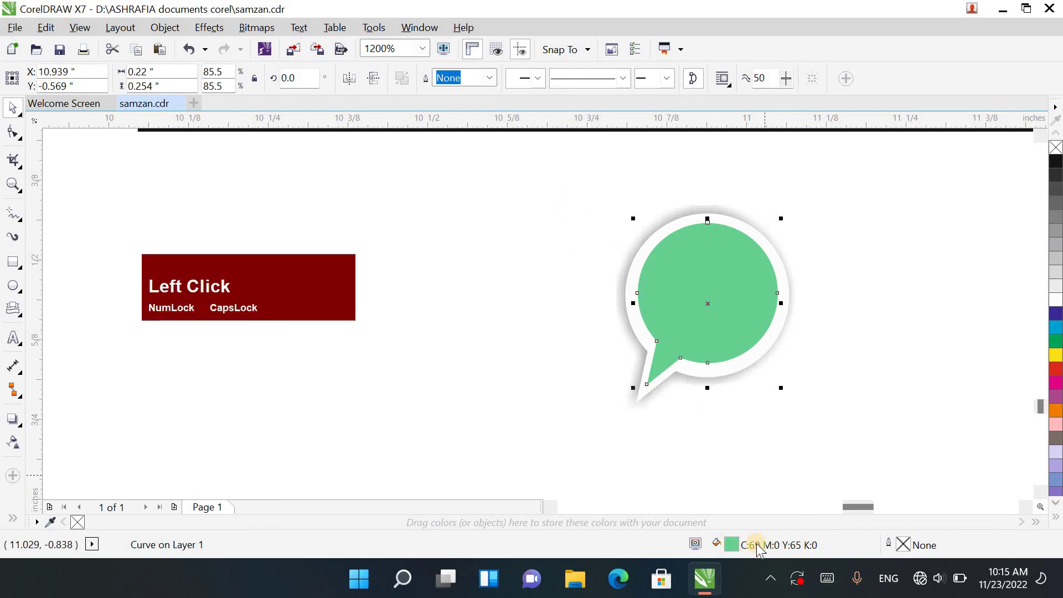
double_click(725, 546)
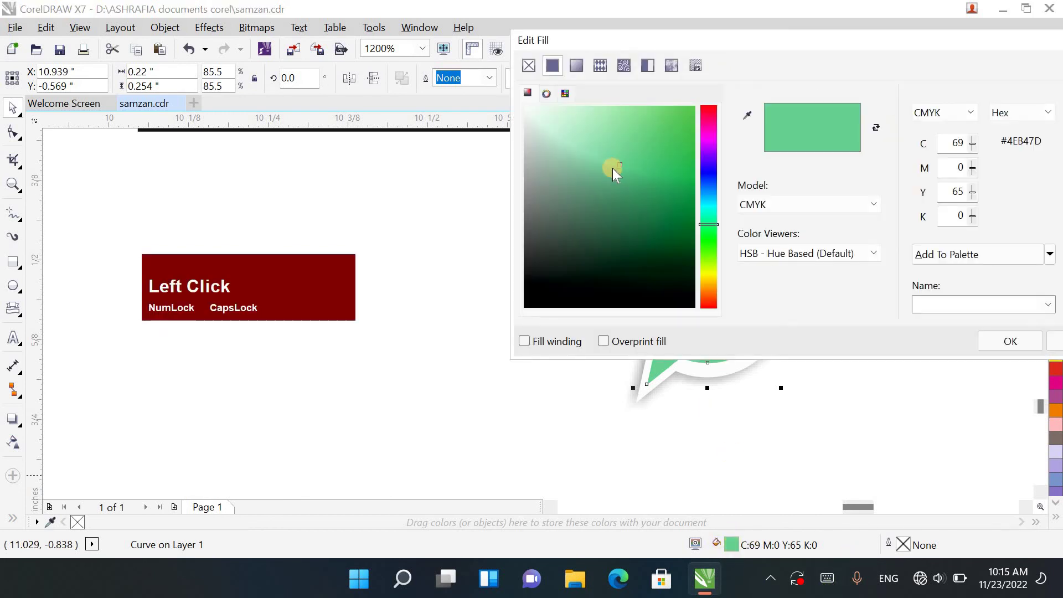
drag(624, 172, 629, 180)
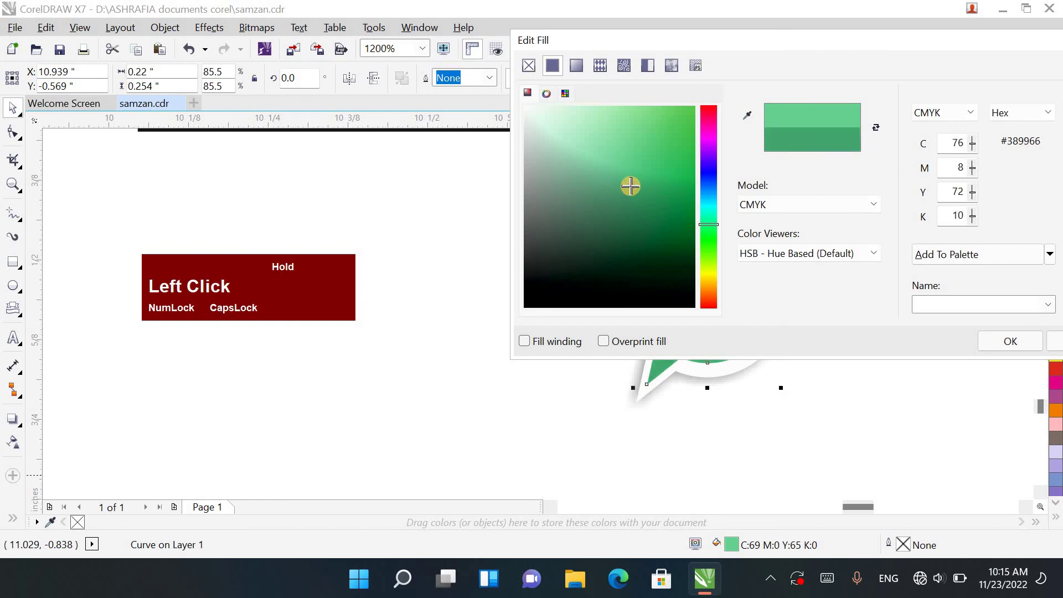
drag(708, 231, 718, 252)
mouse_move(714, 239)
mouse_down()
mouse_move(714, 261)
mouse_move(714, 236)
mouse_up()
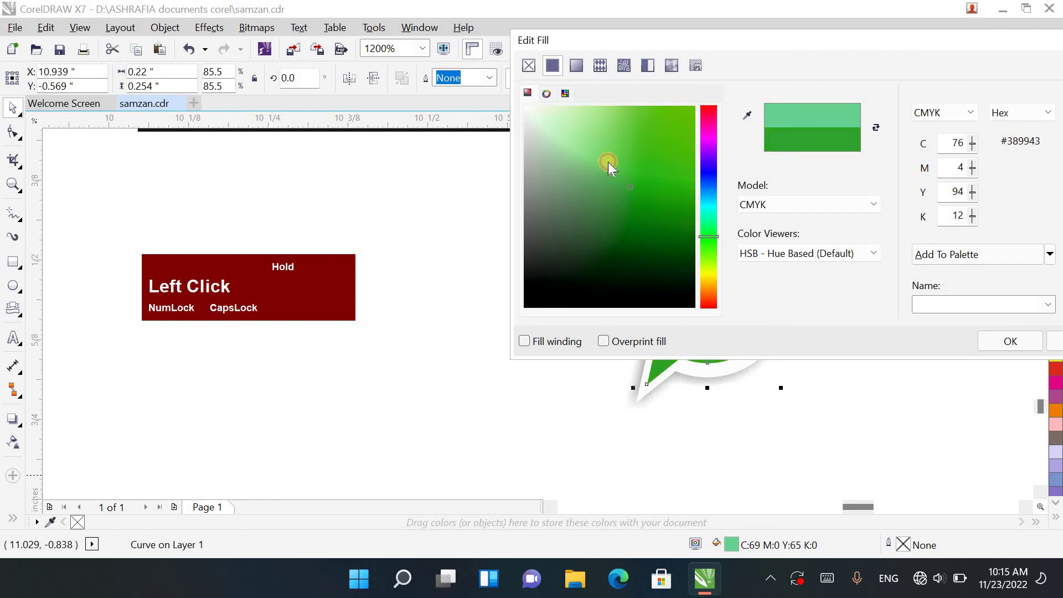
click(587, 134)
click(607, 163)
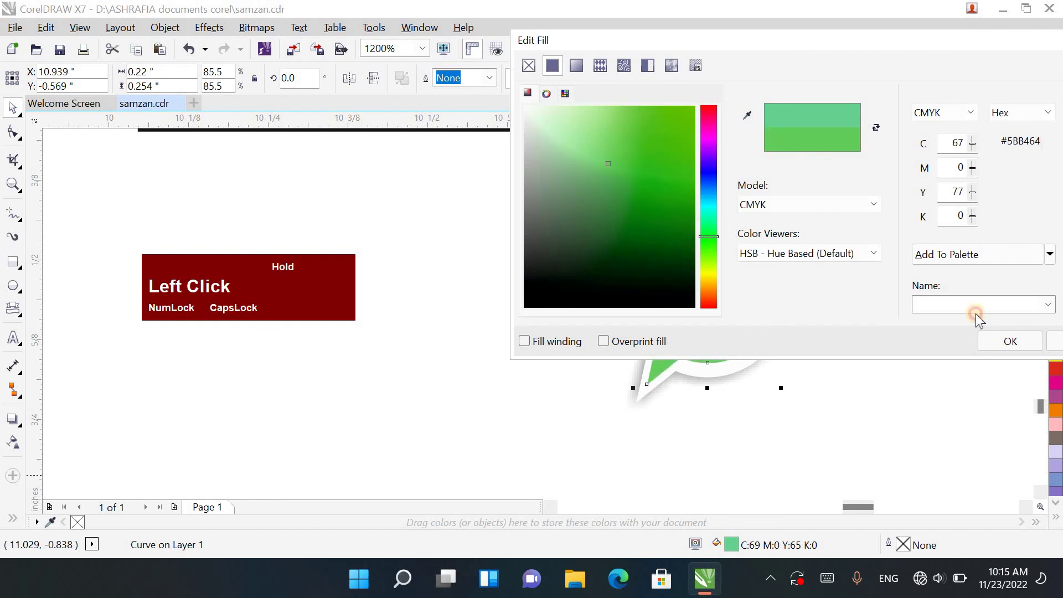
click(1013, 341)
scroll(771, 313, down, 2)
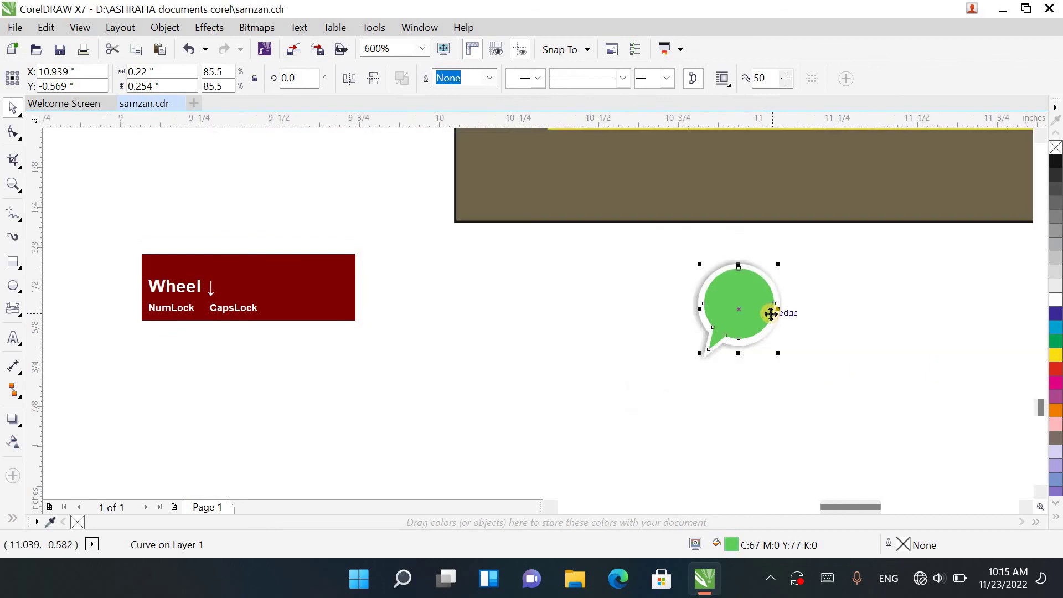
Step: Copy the white phone handset from the sample flyer's WhatsApp icon onto the new green speech bubble
scroll(771, 313, down, 1)
click(737, 158)
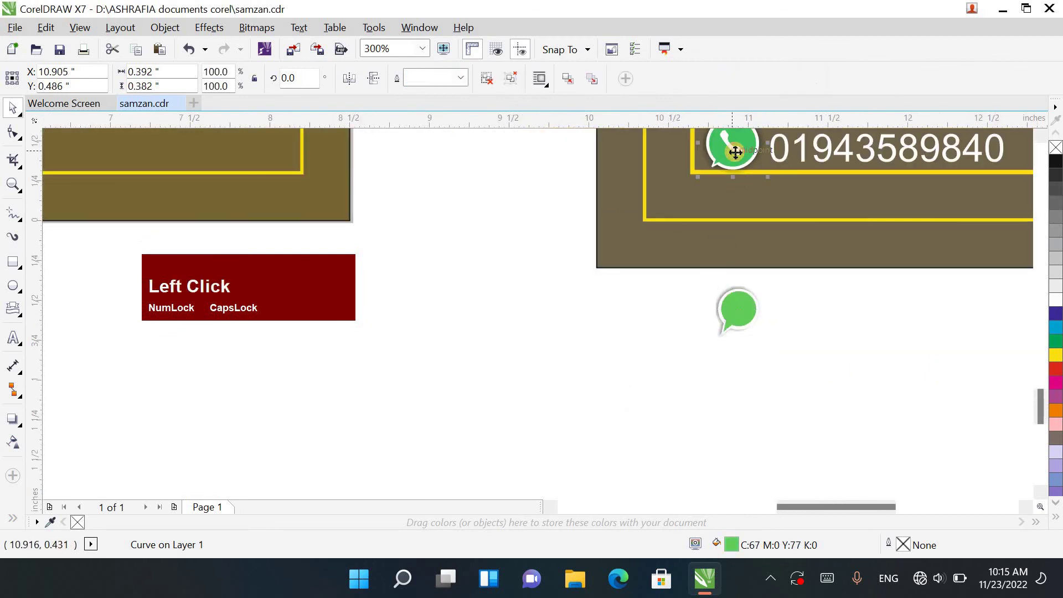
drag(1039, 395, 1039, 386)
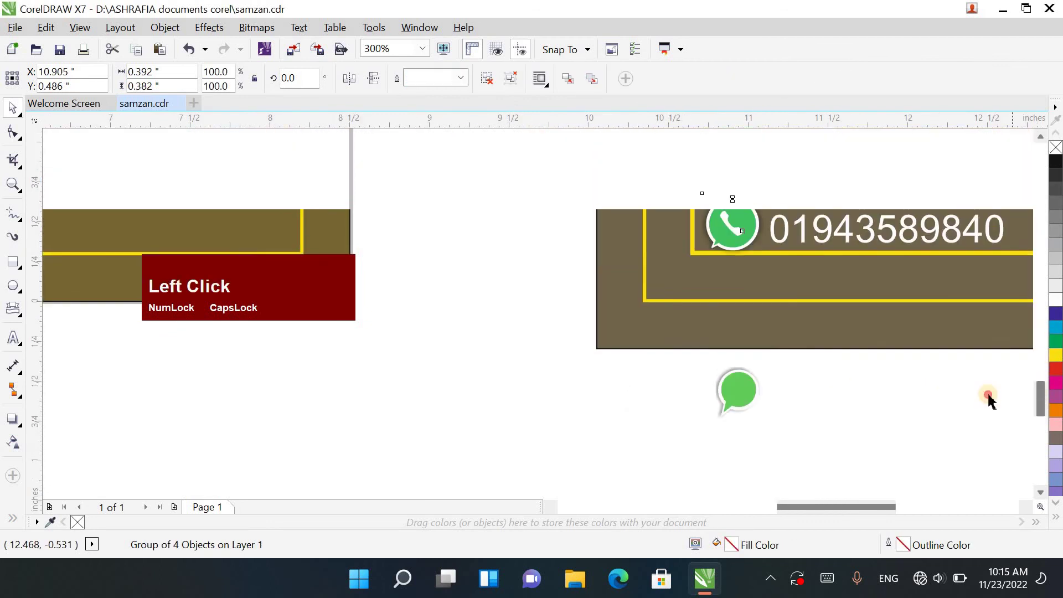
click(988, 395)
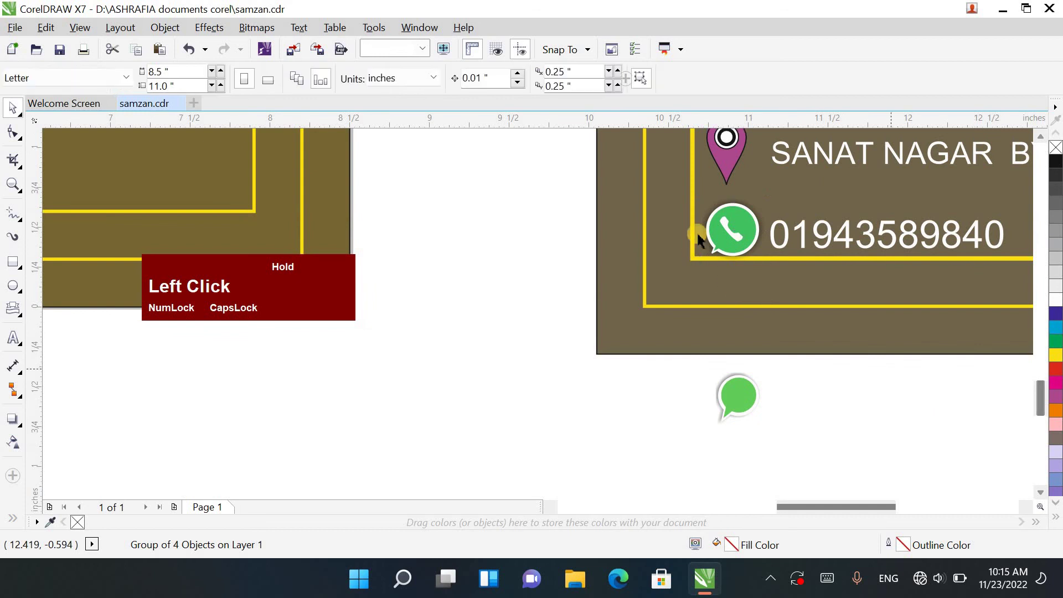
click(726, 223)
right_click(726, 224)
click(523, 277)
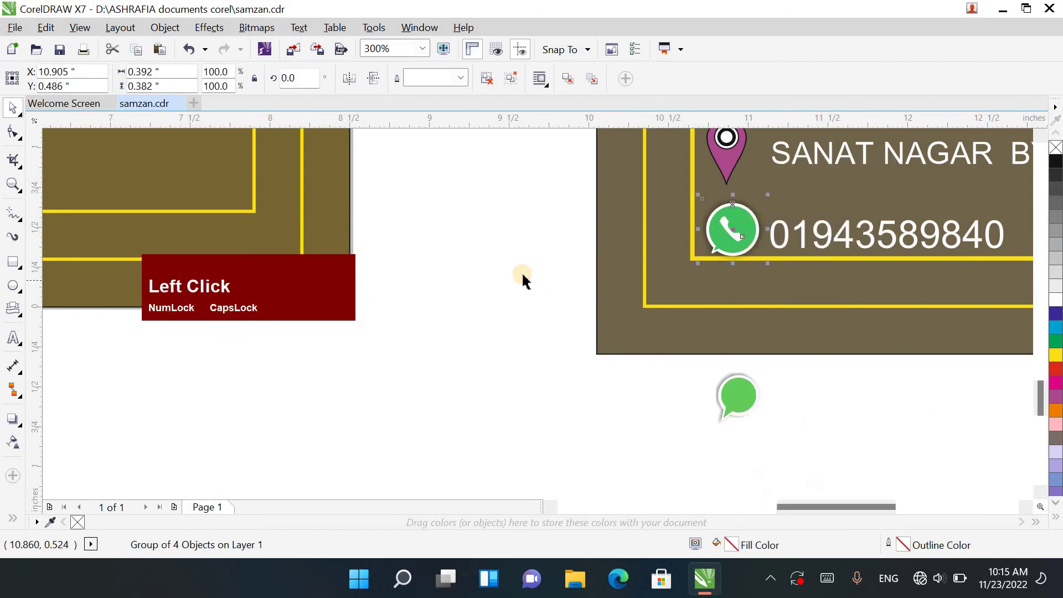
ctrl+click(723, 223)
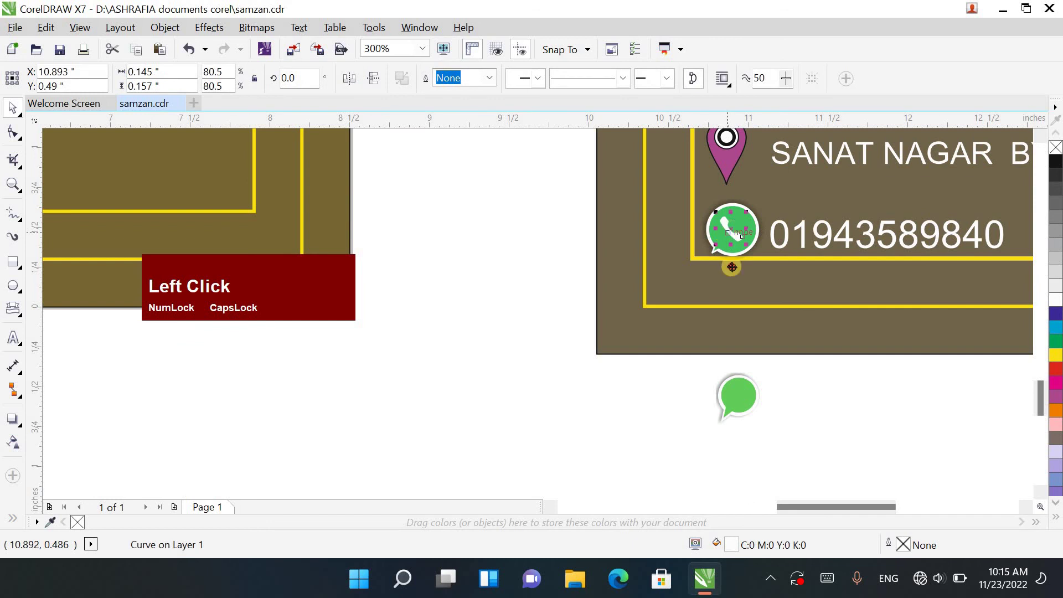
drag(732, 267, 740, 397)
right_click(740, 396)
click(745, 413)
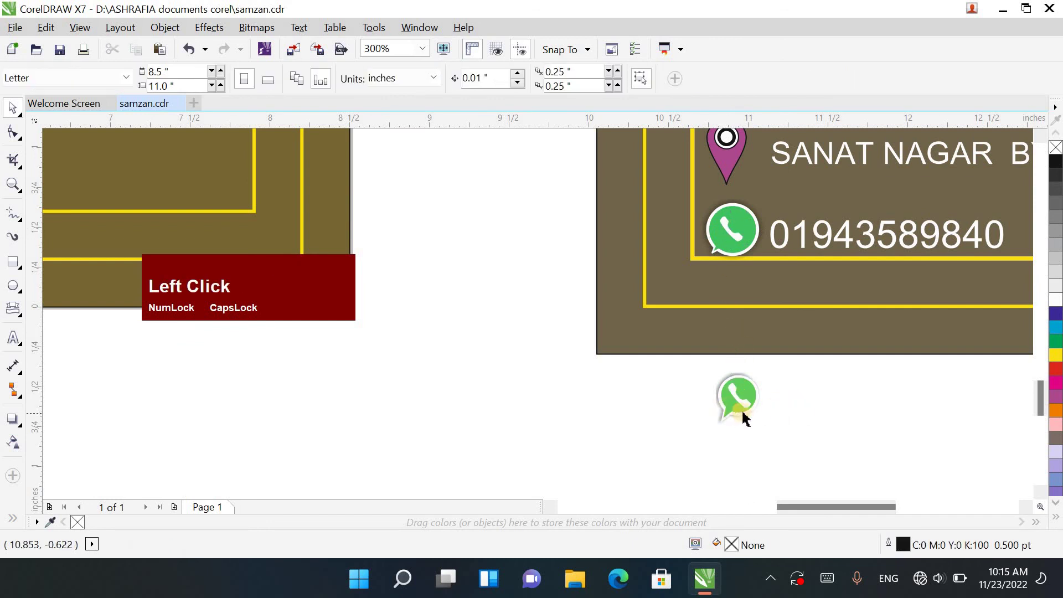
Step: Group the phone handset and both speech bubbles with their shadow into one WhatsApp icon
scroll(742, 408, up, 1)
click(759, 416)
key(shift)
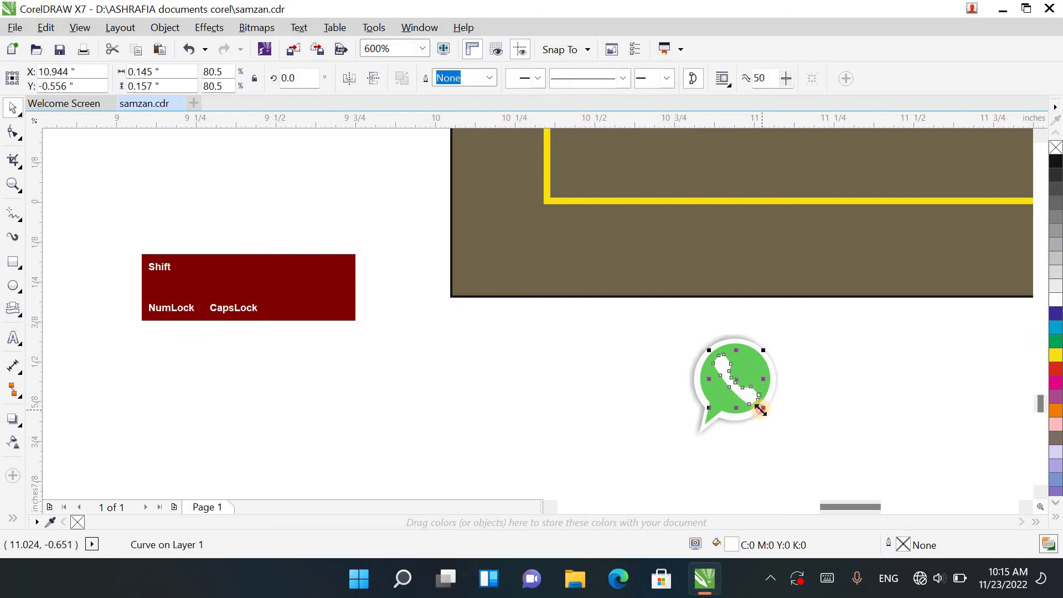
drag(650, 324, 839, 489)
scroll(798, 412, down, 1)
key(ctrl+g)
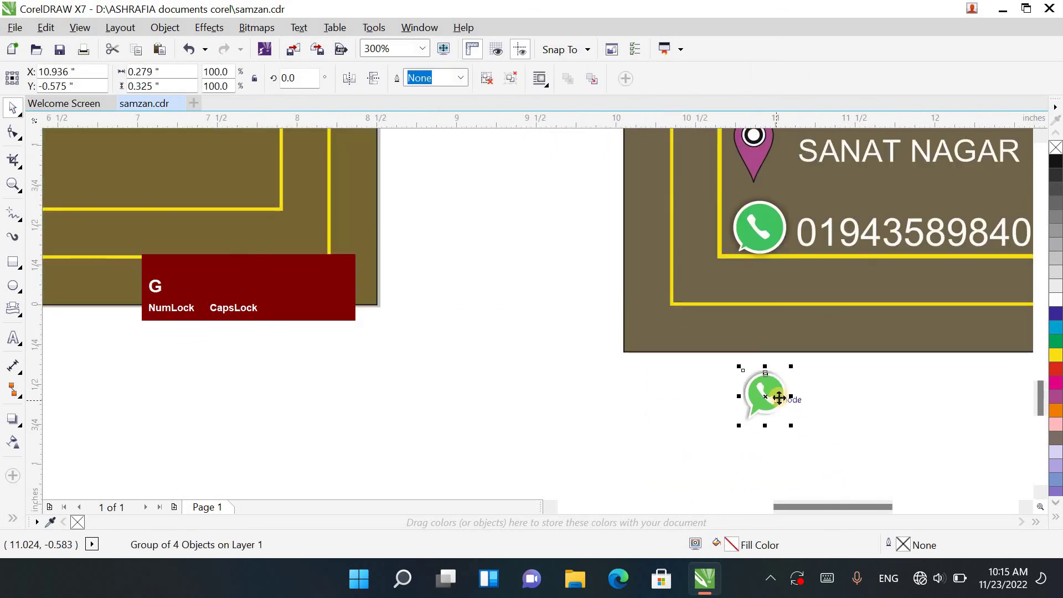
Step: Move the grouped WhatsApp icon into the lower-left corner of the new flyer's inner yellow border
scroll(790, 397, down, 1)
drag(786, 395, 289, 359)
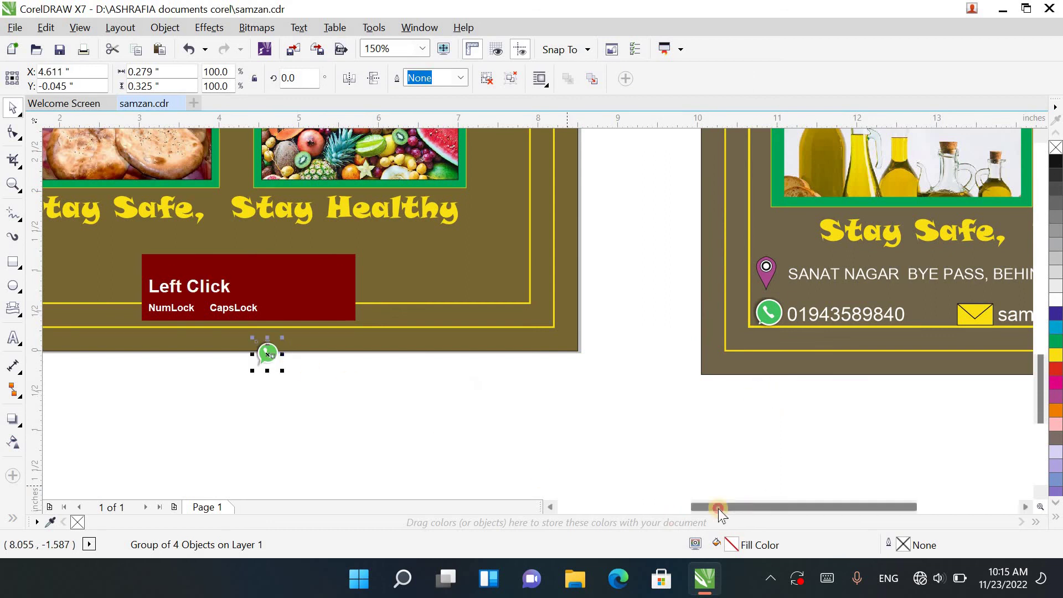
drag(719, 508, 614, 507)
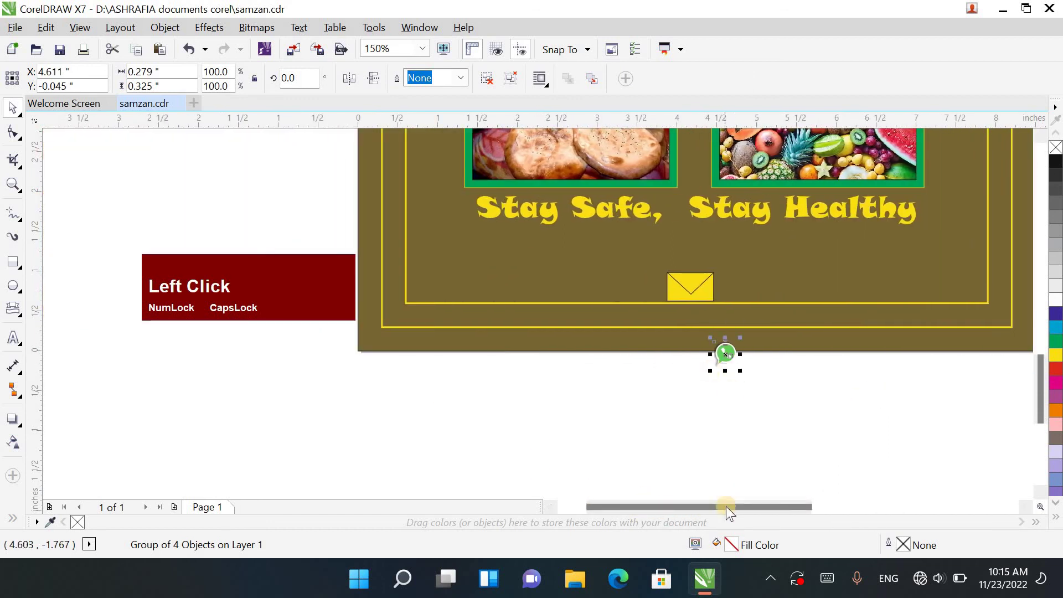
drag(727, 507, 702, 508)
drag(835, 354, 538, 286)
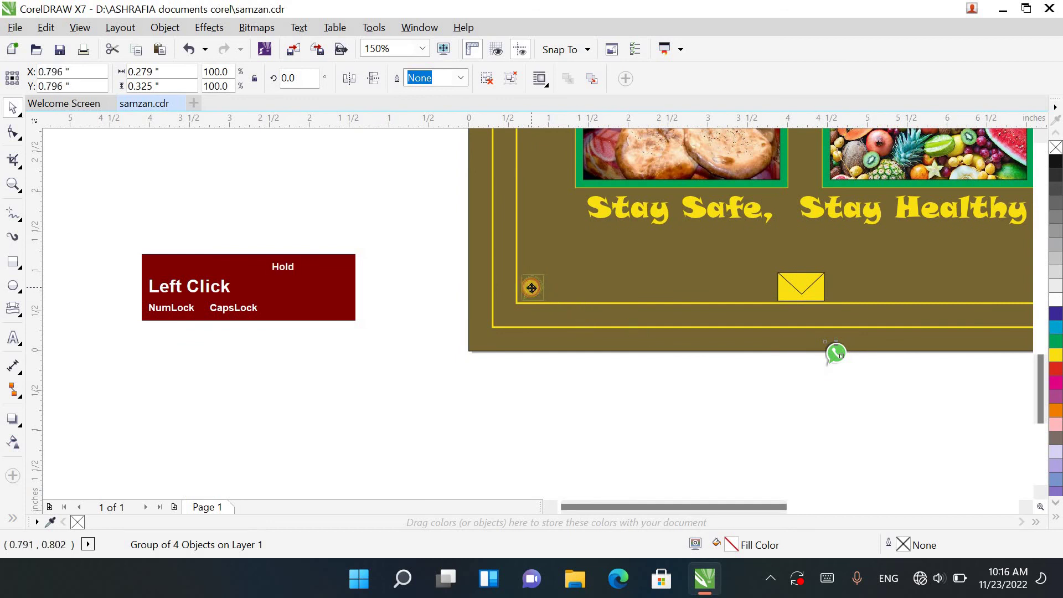
drag(558, 331, 569, 331)
Step: Copy the sample's phone number beside the new flyer's WhatsApp icon and its e-mail address beside the envelope
scroll(569, 331, down, 1)
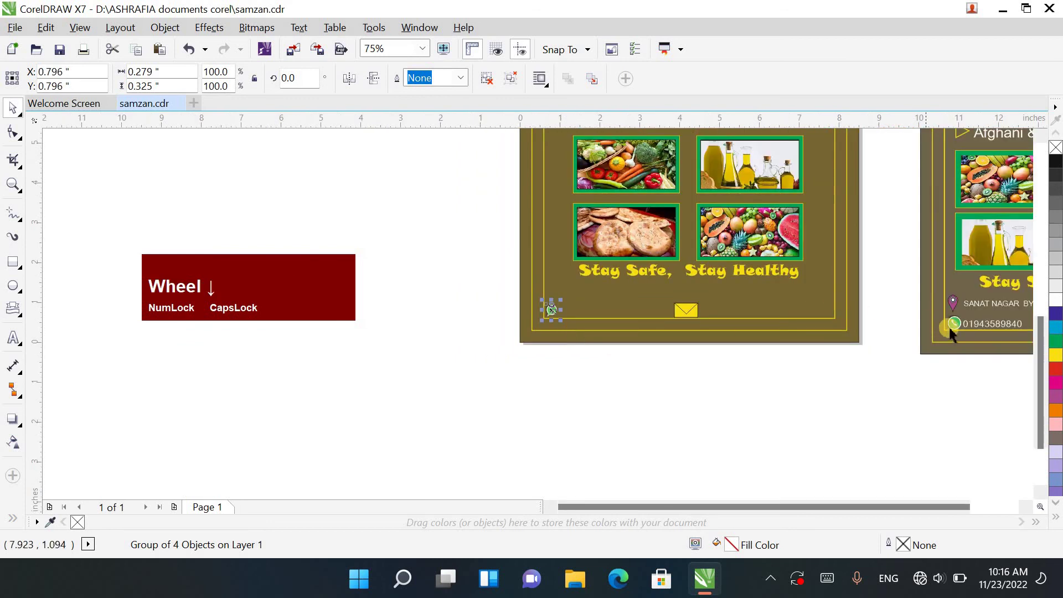
drag(970, 325, 579, 311)
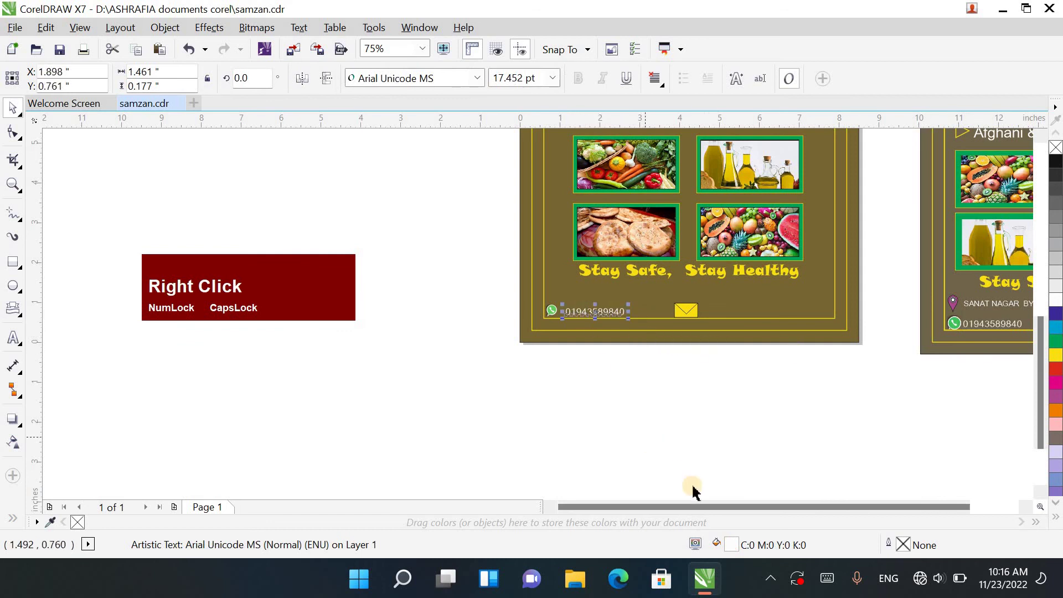
drag(764, 506, 813, 507)
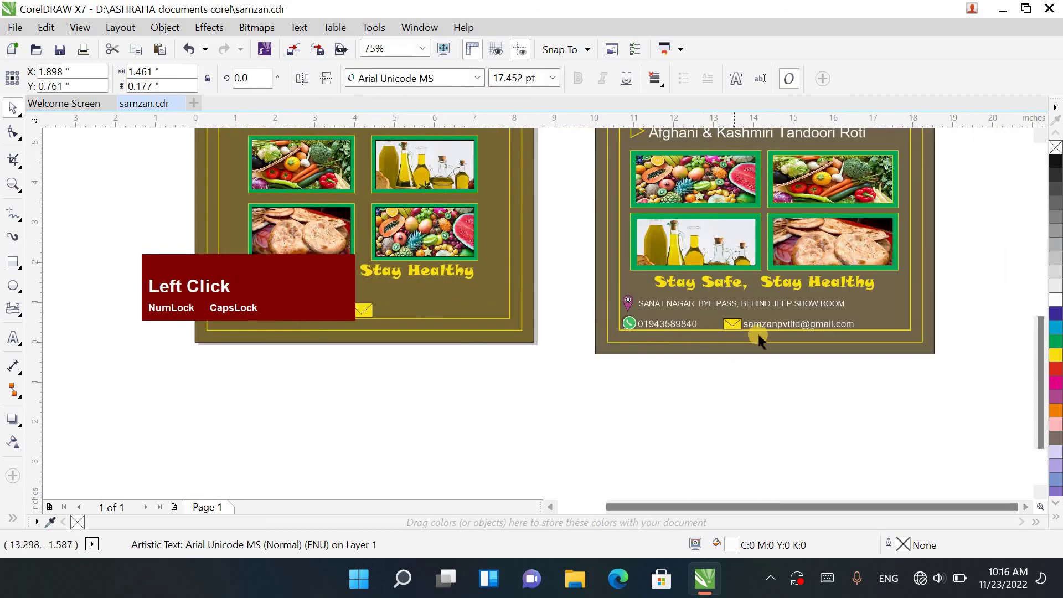
drag(756, 327, 402, 314)
right_click(402, 313)
Step: Copy the sample's address line onto the new flyer, placing it above the phone number and e-mail row
drag(707, 508, 639, 506)
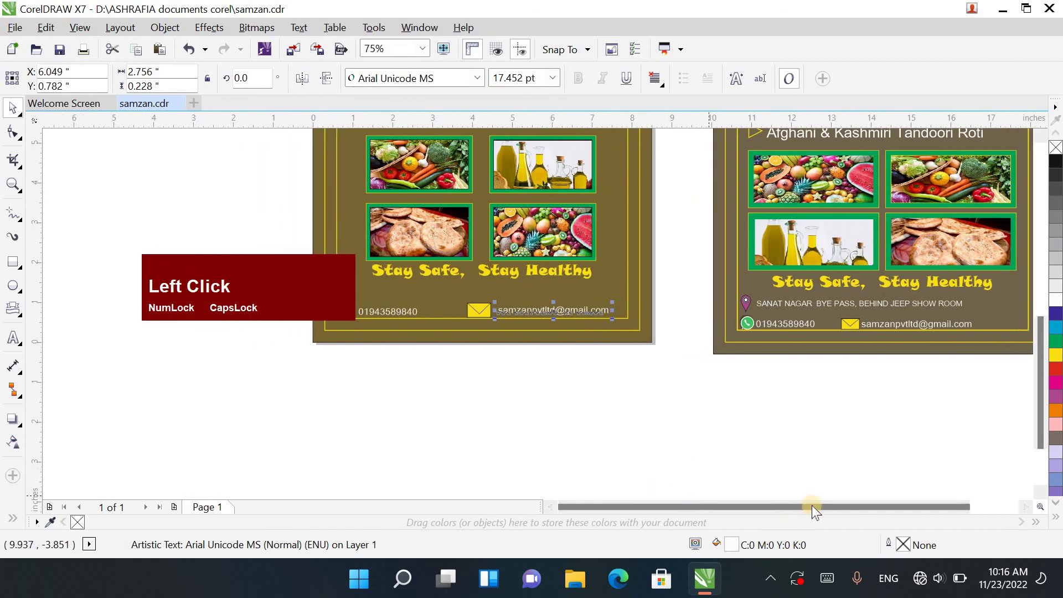
drag(802, 505, 802, 505)
drag(535, 518, 537, 503)
click(551, 508)
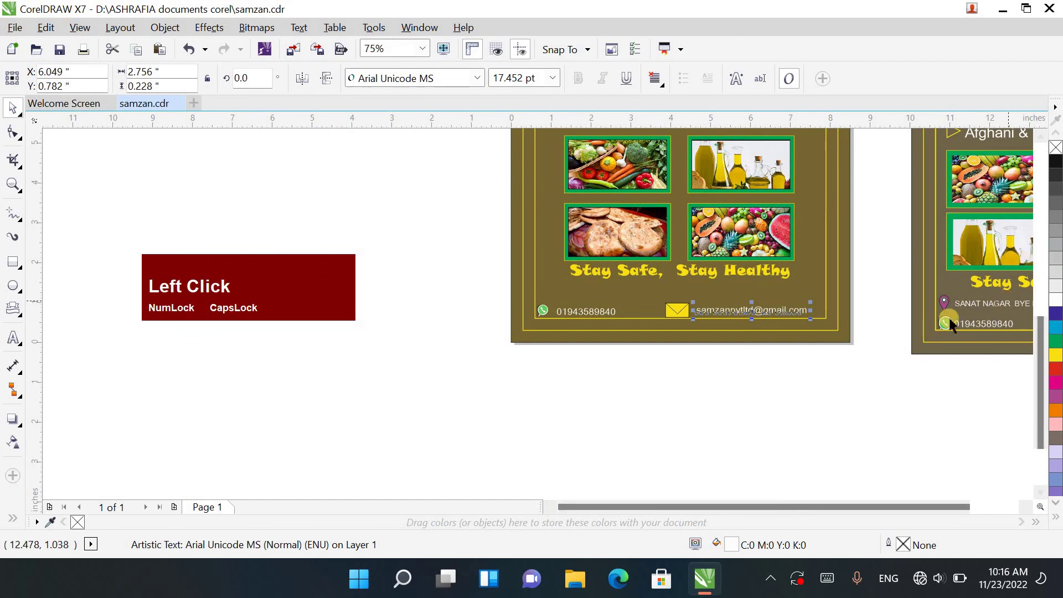
drag(970, 302, 591, 297)
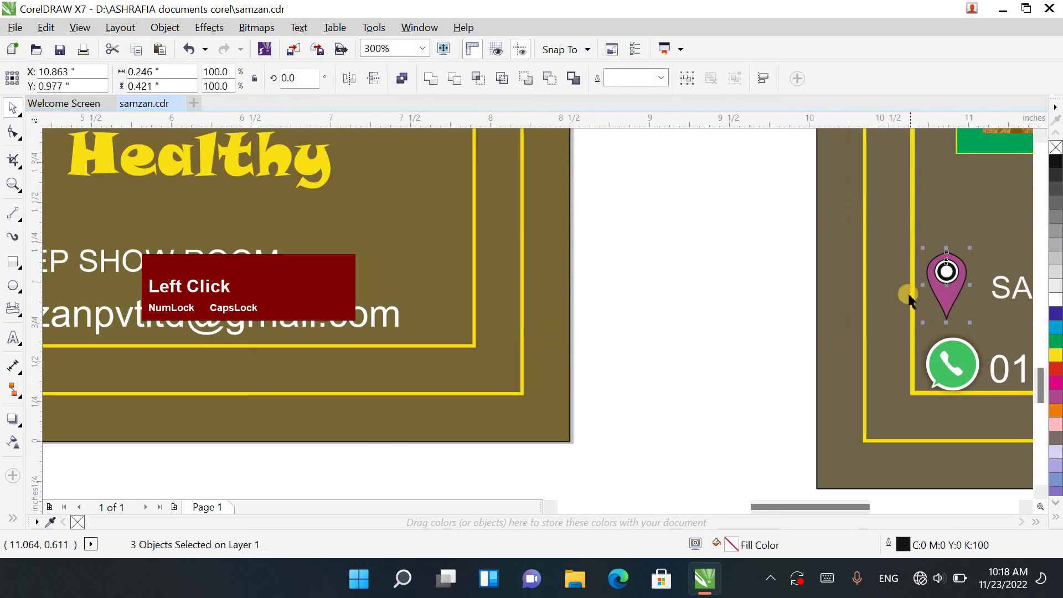
Step: Copy the sample's purple location pin onto the new flyer, directly above the WhatsApp icon
scroll(928, 301, down, 1)
drag(932, 287, 127, 261)
right_click(128, 261)
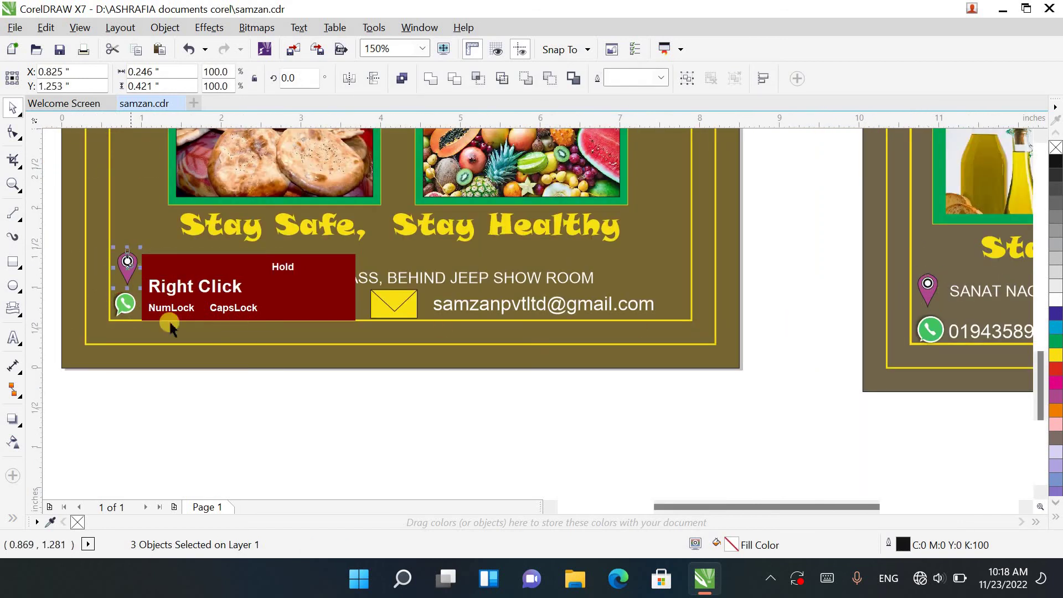
Step: Move the new flyer's address line slightly closer to the purple location pin
click(292, 411)
click(561, 506)
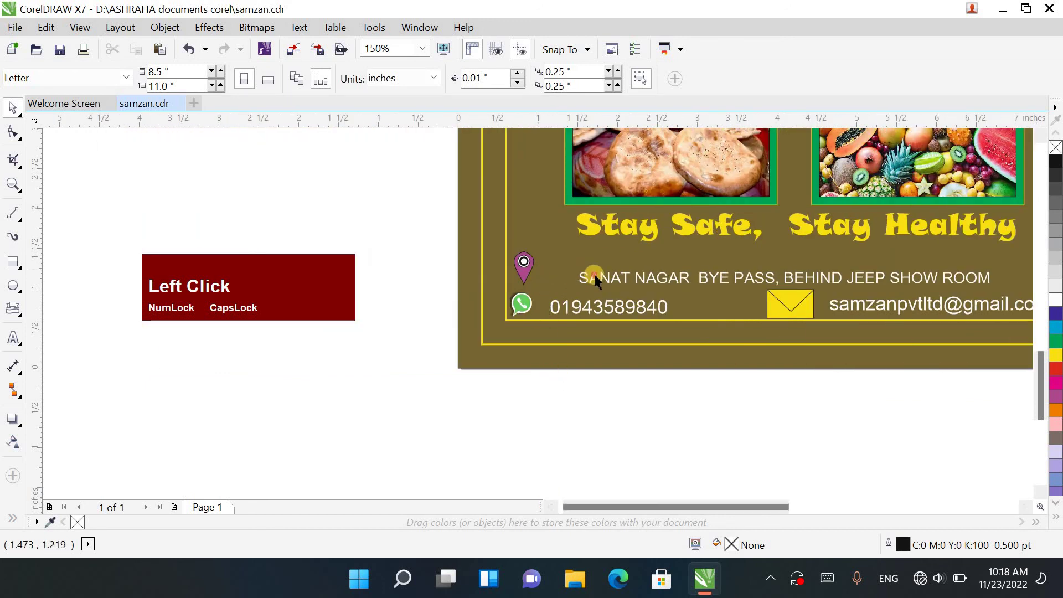
drag(604, 277, 570, 273)
Step: Select all objects of the new flyer and export only them to the Desktop as a JPG file named SAMZAN
scroll(328, 359, down, 2)
scroll(328, 359, down, 1)
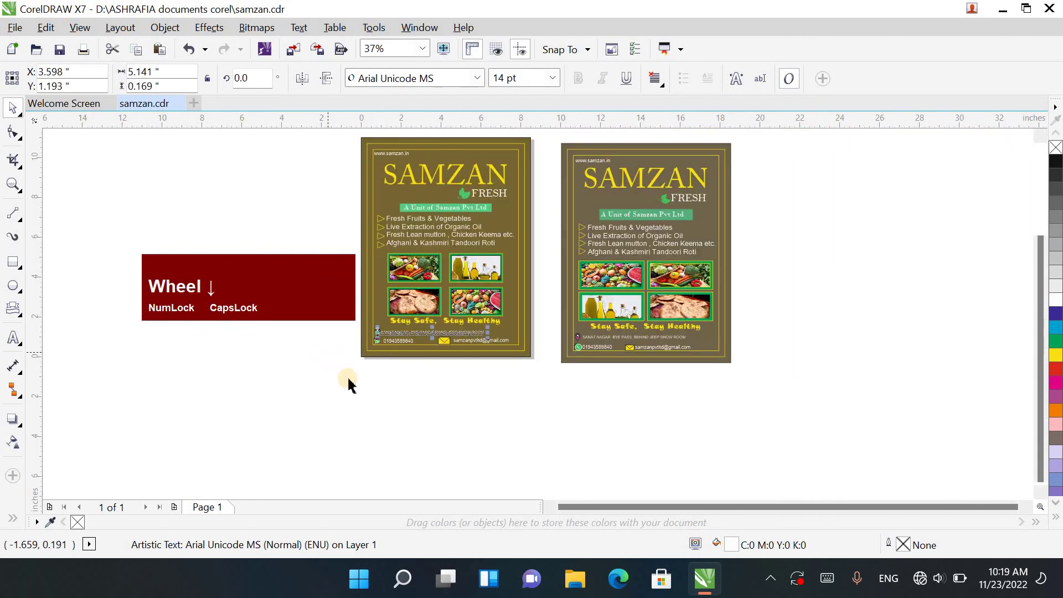
drag(1037, 312, 1001, 310)
click(556, 509)
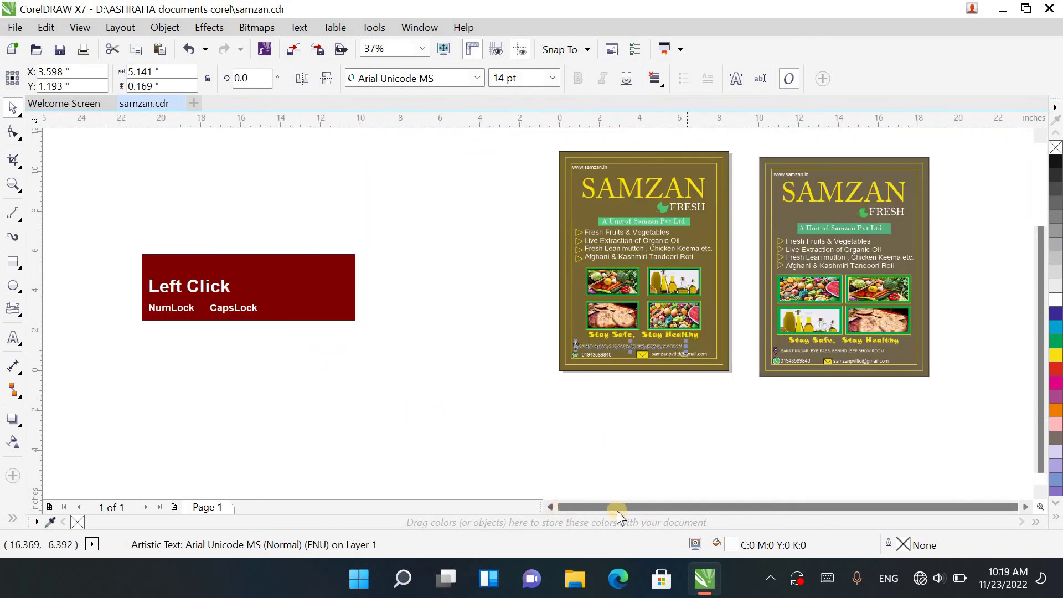
drag(537, 145, 754, 437)
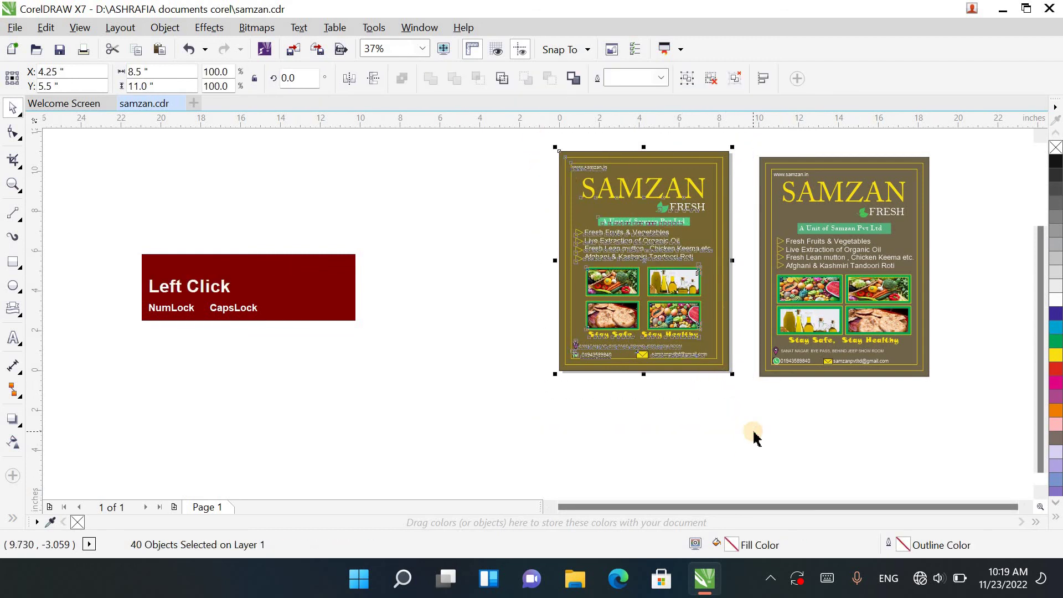
key(ctrl+e)
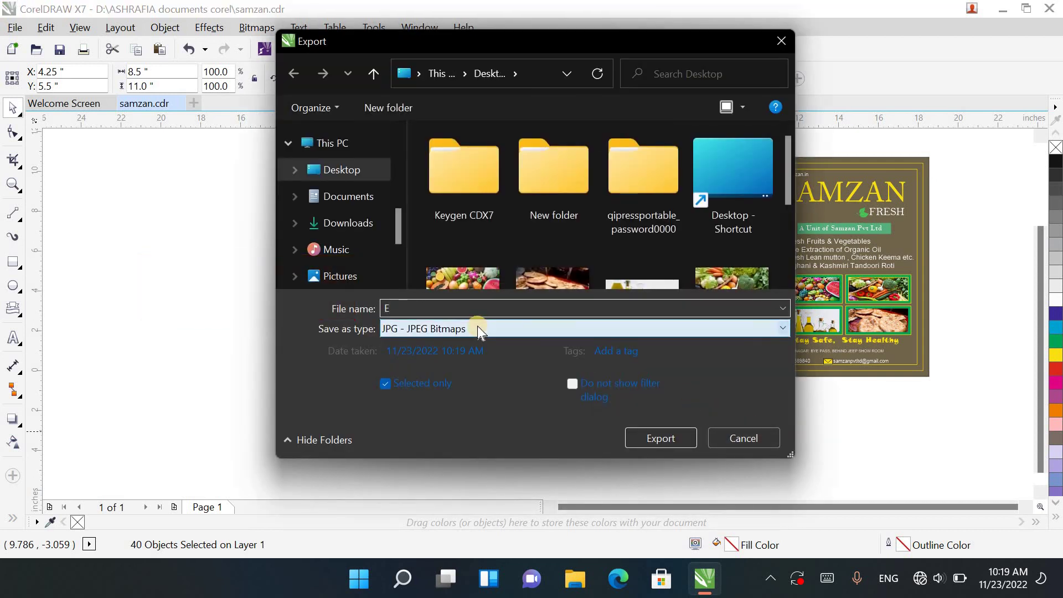
text(SA)
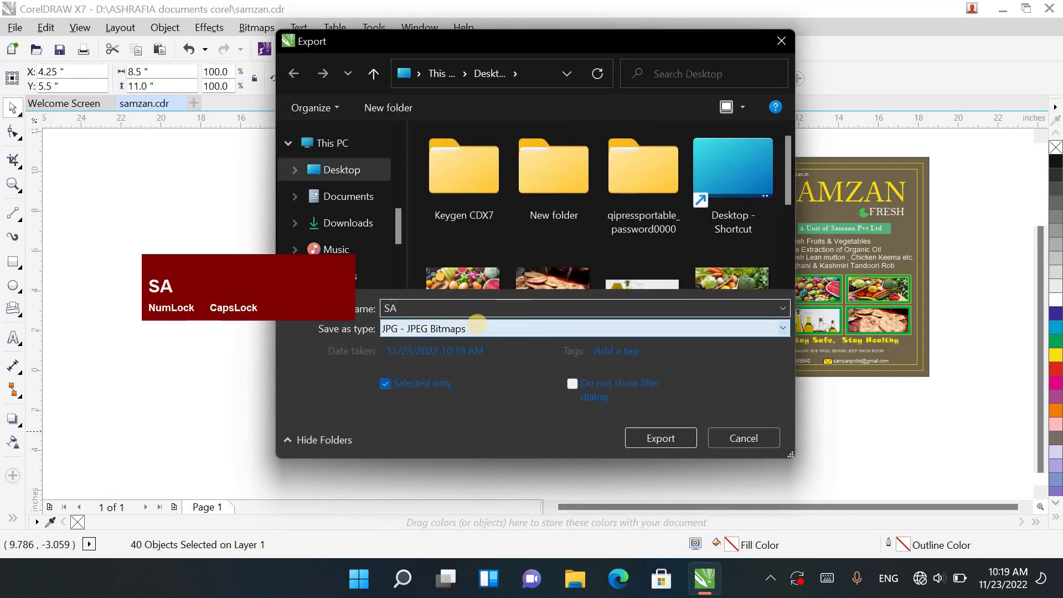
text(MZAN)
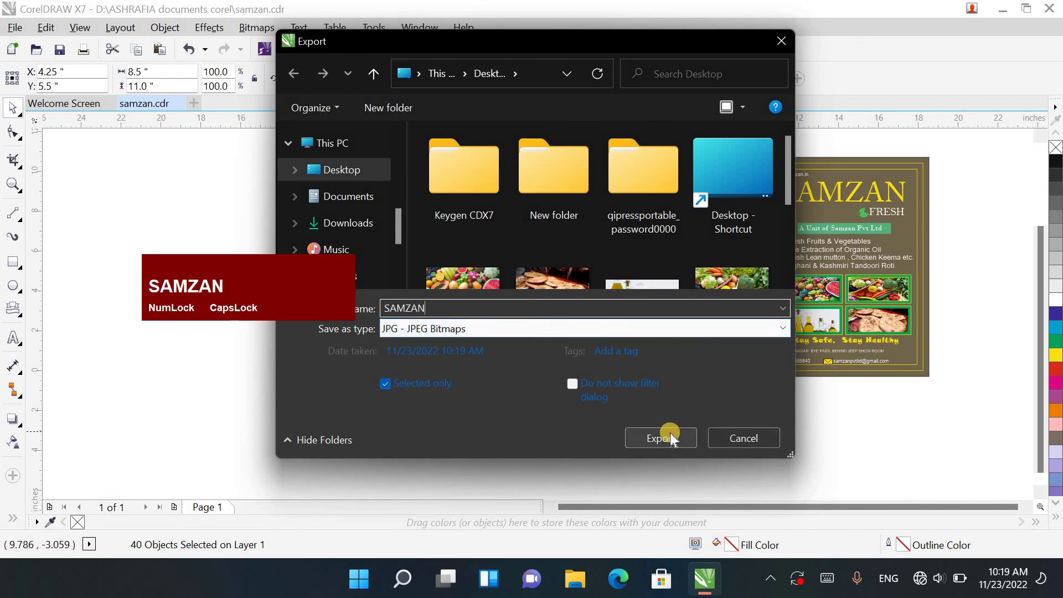
click(664, 436)
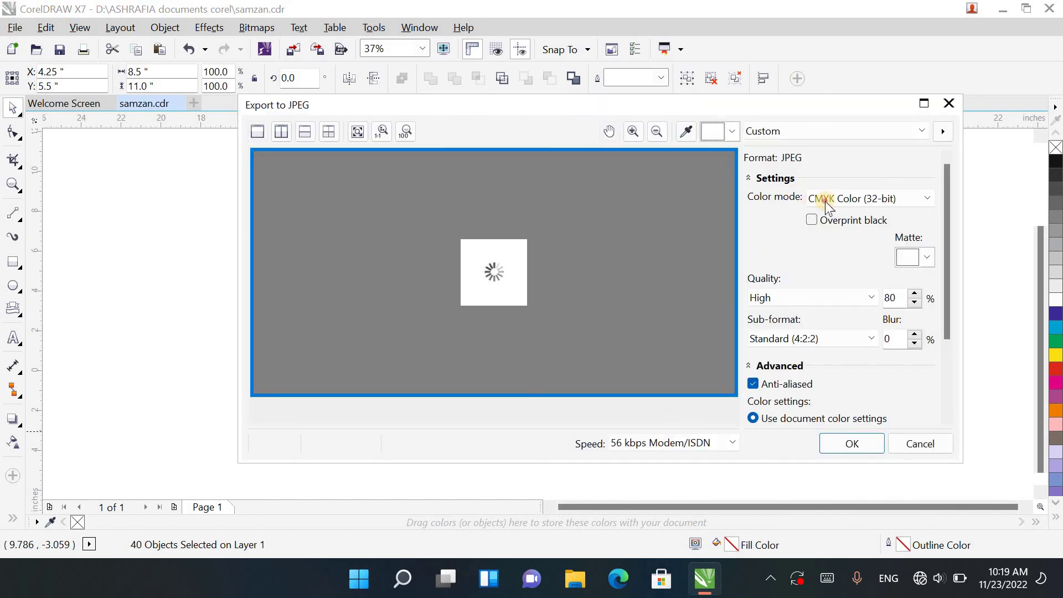
Step: Set the JPEG export's color mode to RGB Color (24-bit) and complete the export
click(827, 203)
click(845, 229)
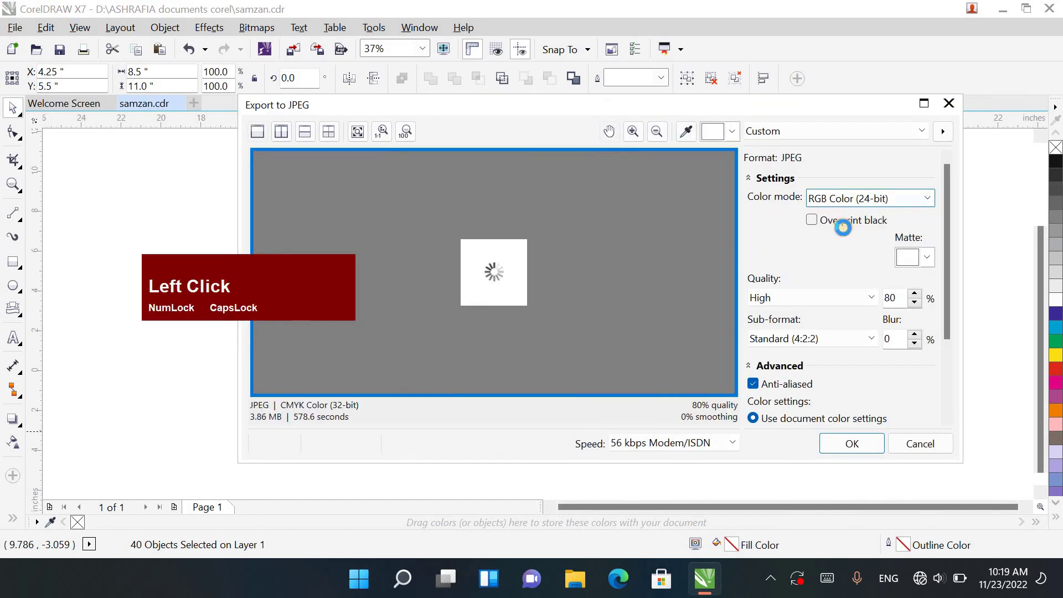
click(864, 444)
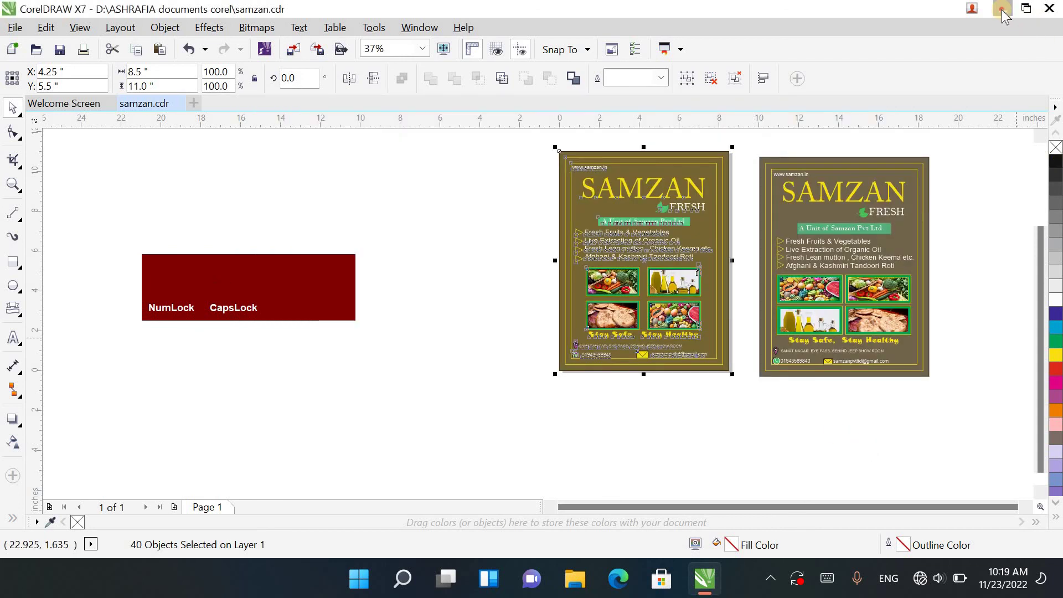
Step: Switch to the Windows desktop and open the exported SAMZAN image to check the flyer
click(1002, 8)
click(725, 50)
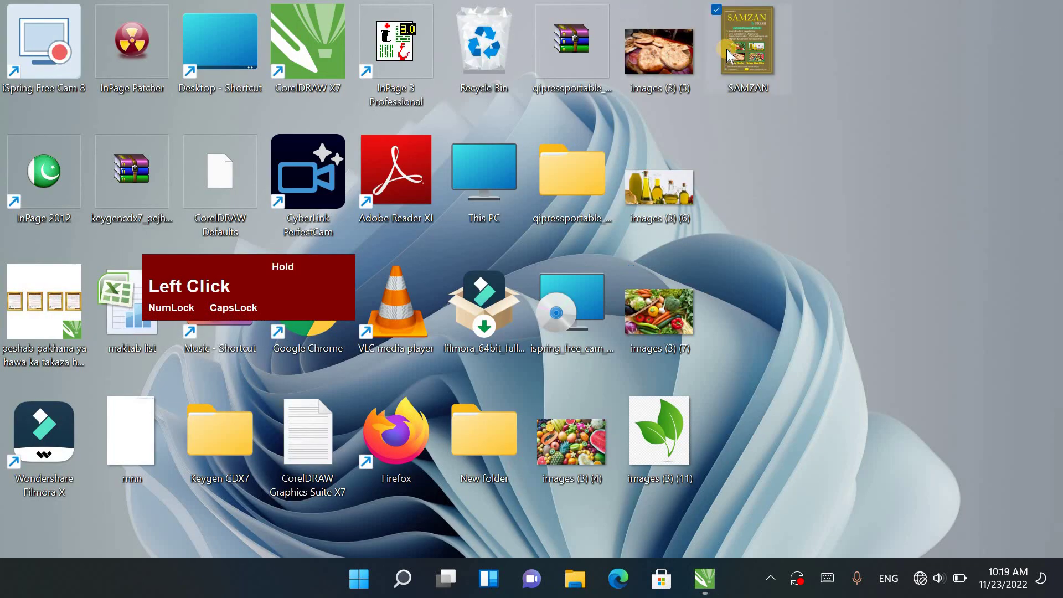
double_click(727, 49)
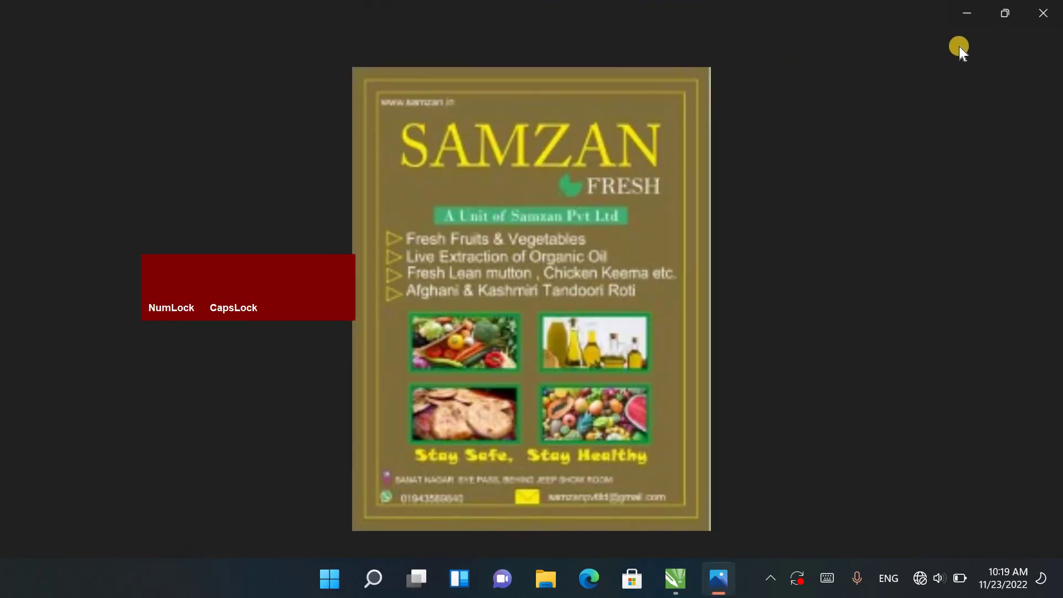